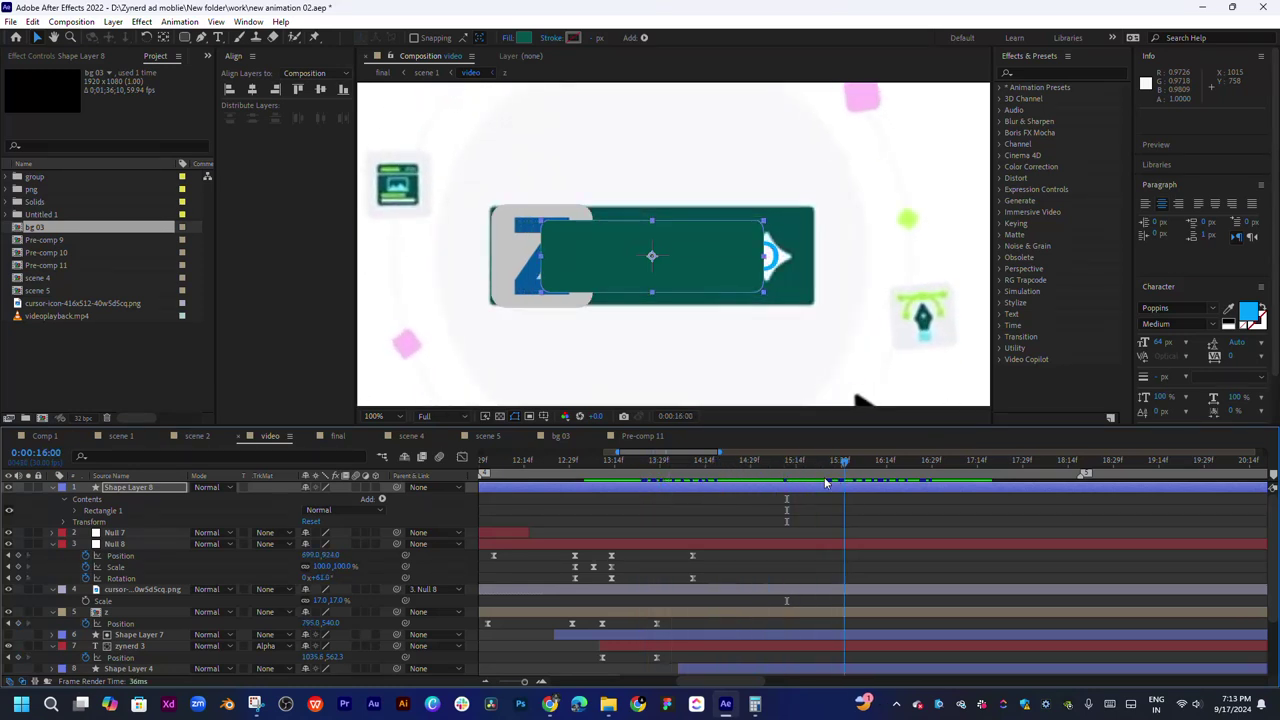
Widen the teal rectangle, split its layer at 17:12, and delete the earlier part
drag(820, 478, 917, 470)
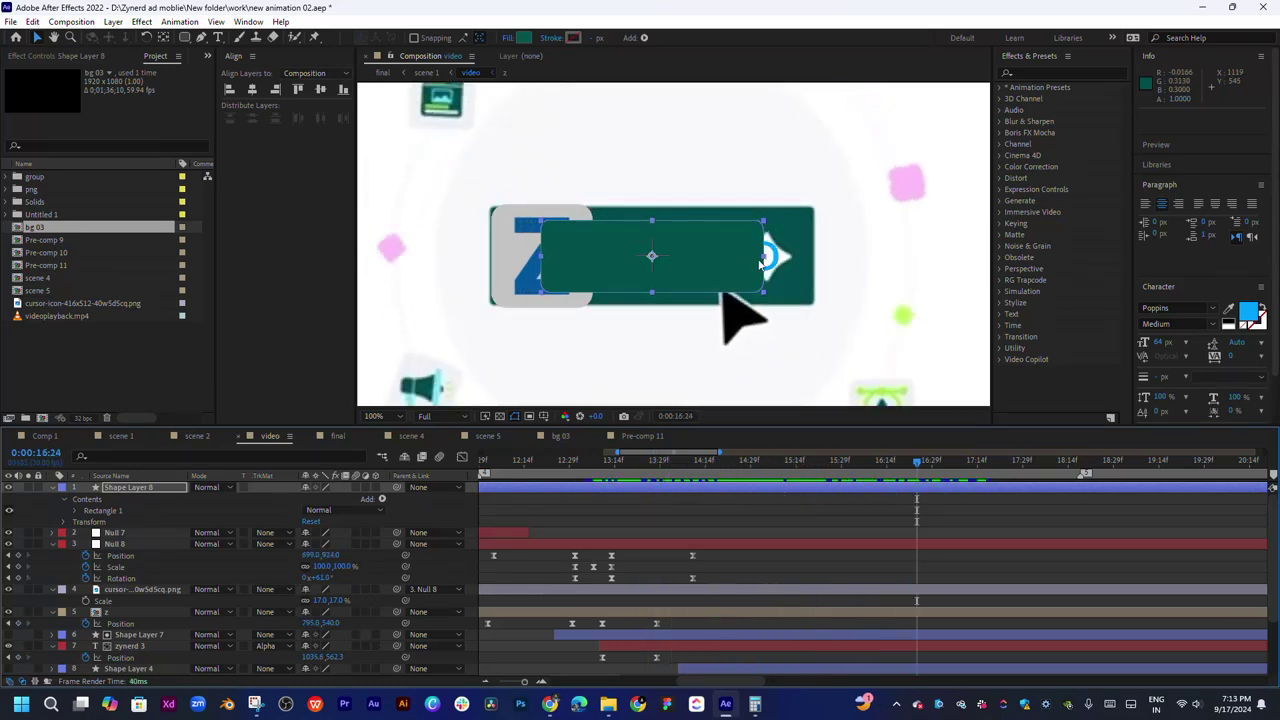
drag(762, 262, 818, 262)
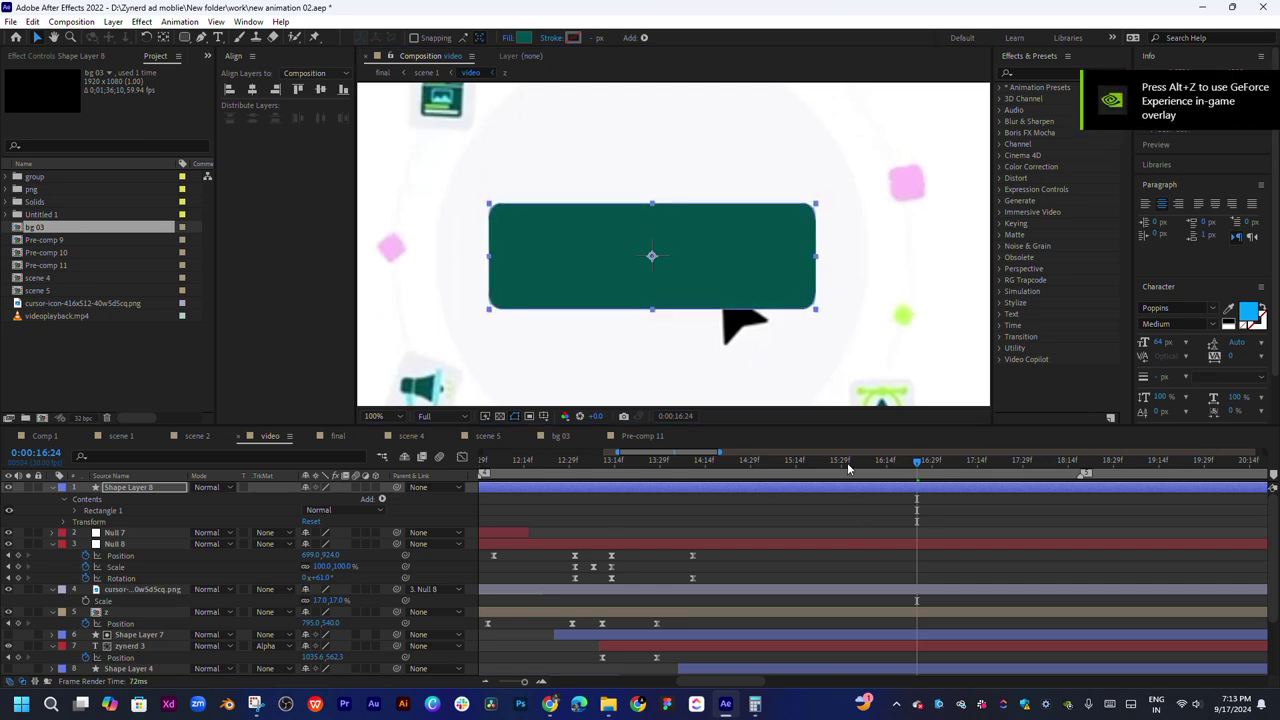
click(611, 461)
drag(604, 487, 971, 508)
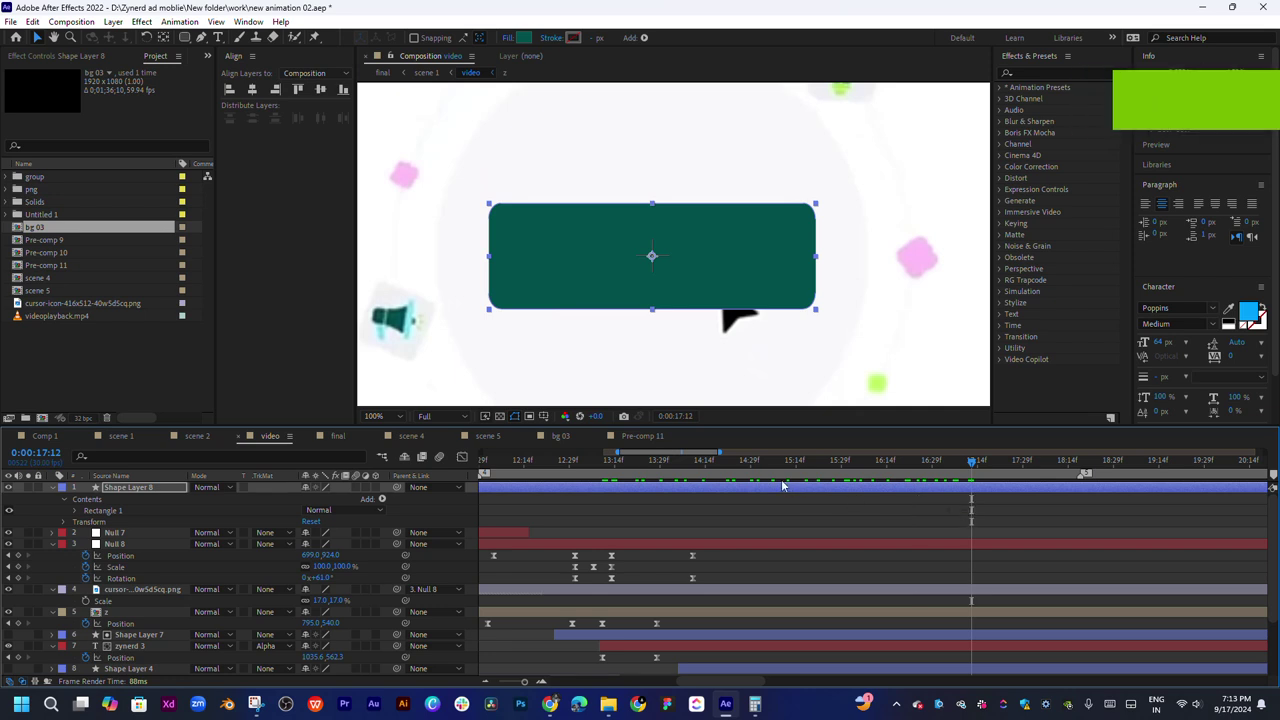
key(ctrl+shift+d)
key(Delete)
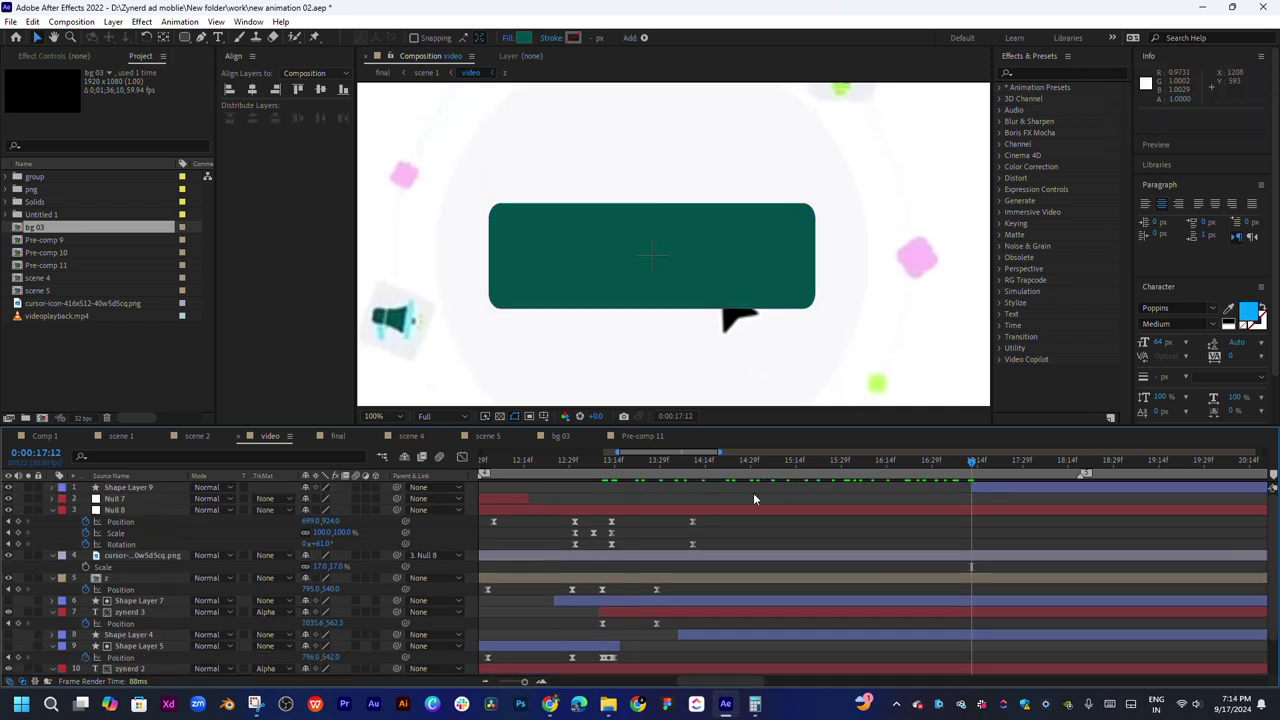
Review the logo reveal from 15:04 to 15:20 and delete the Null 7 layer
click(765, 463)
drag(783, 472, 763, 484)
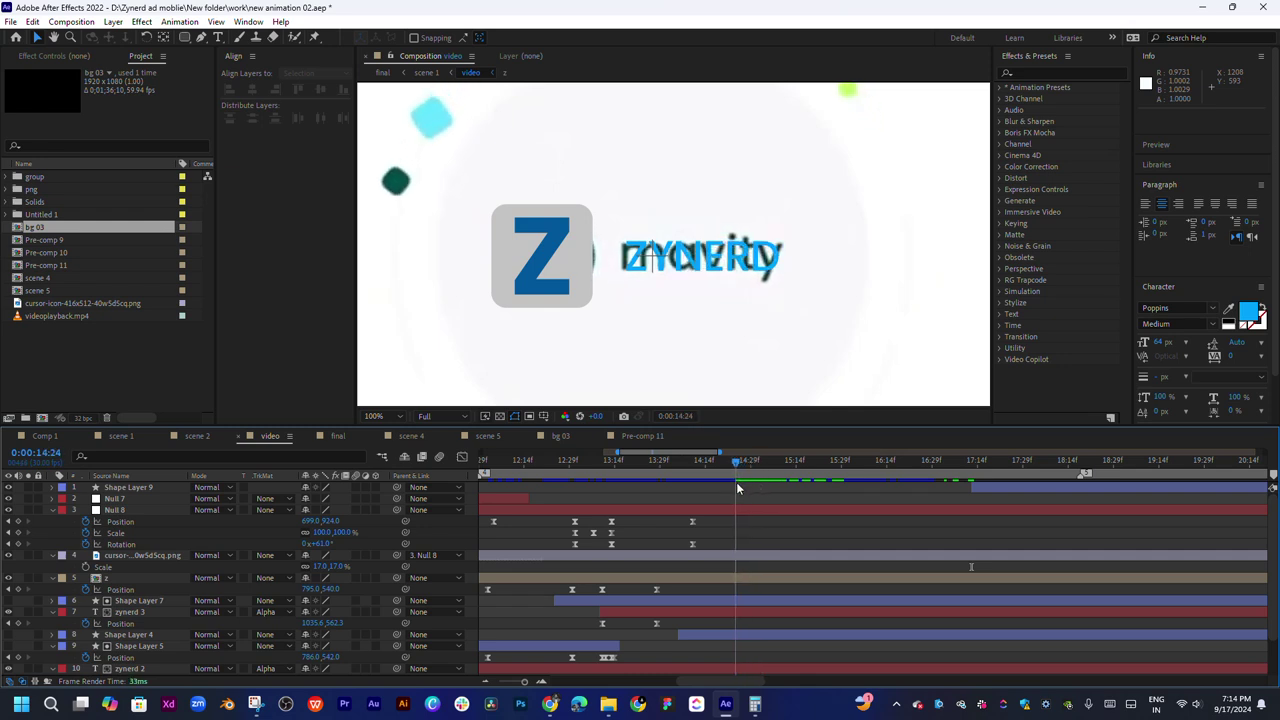
mouse_move(763, 484)
mouse_down()
mouse_move(828, 500)
mouse_move(773, 508)
mouse_up()
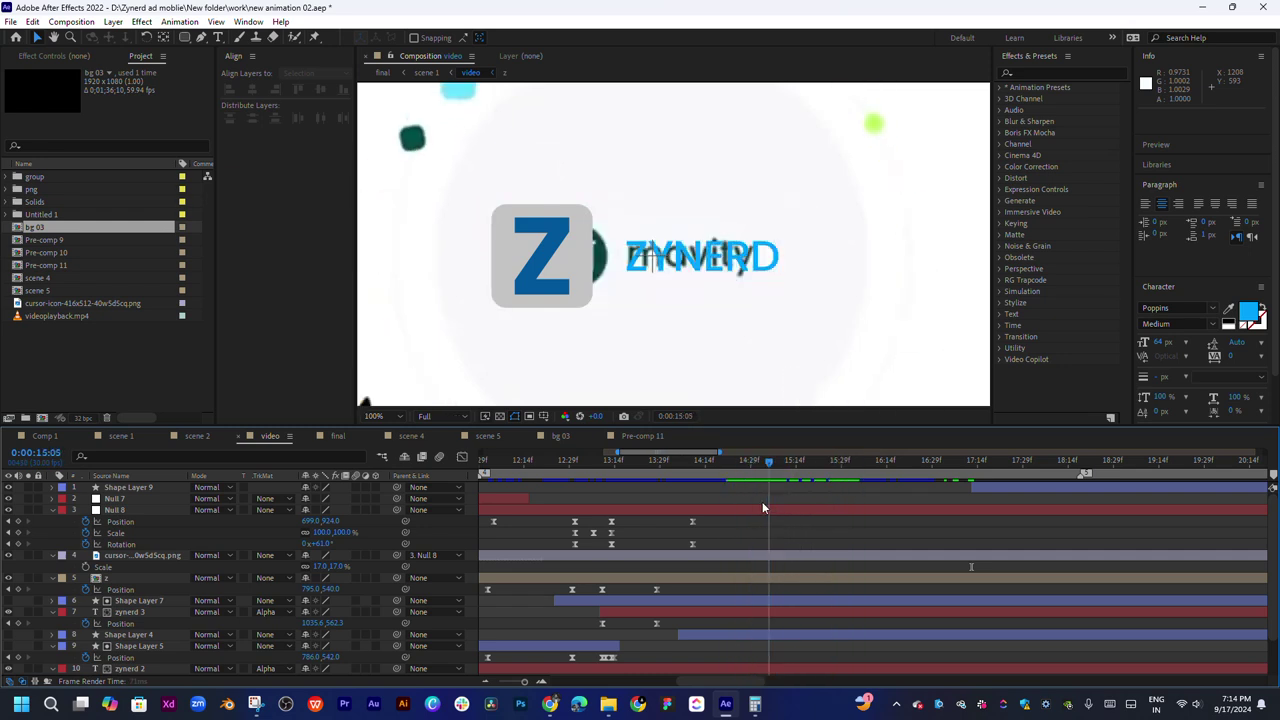
click(773, 508)
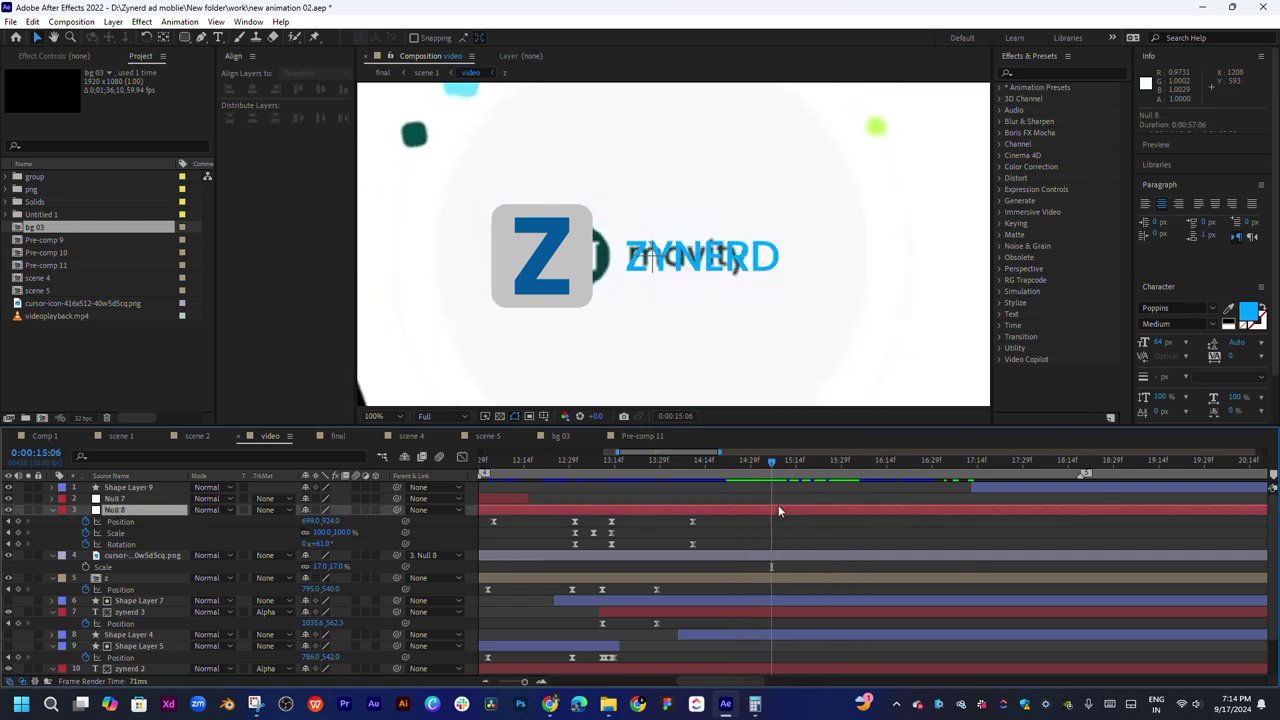
scroll(690, 518, left, 4)
click(654, 502)
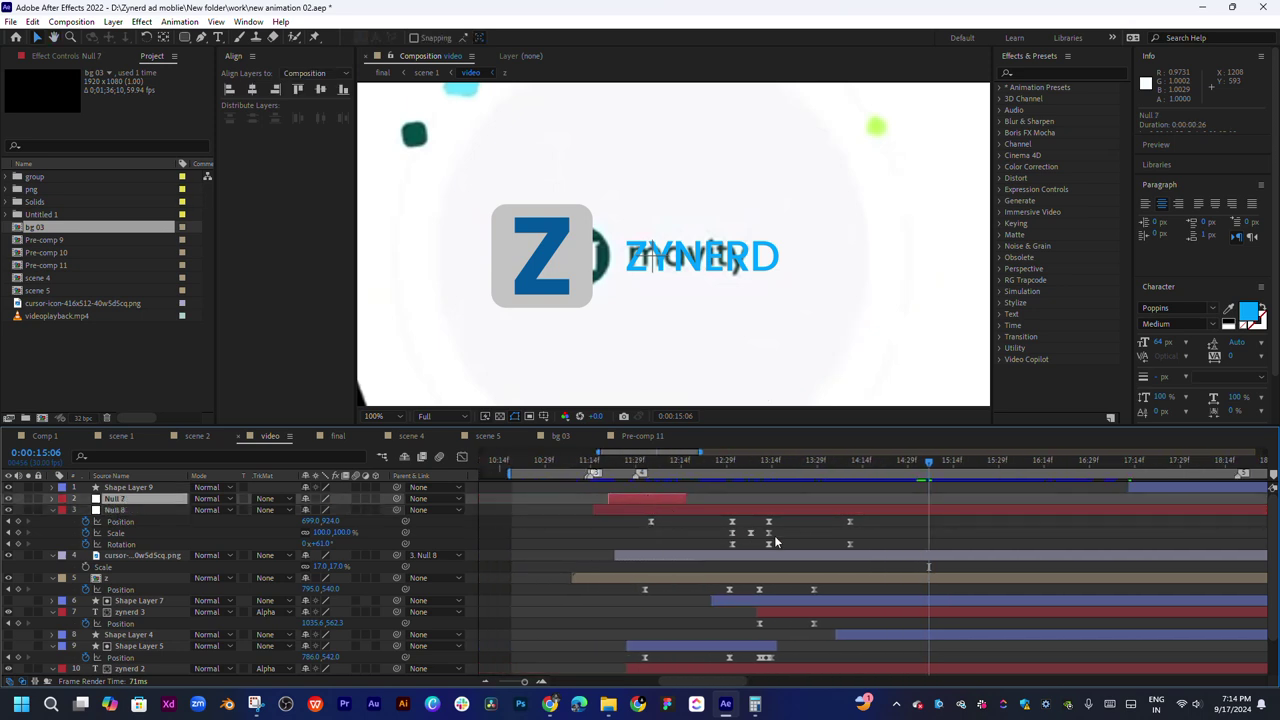
key(Delete)
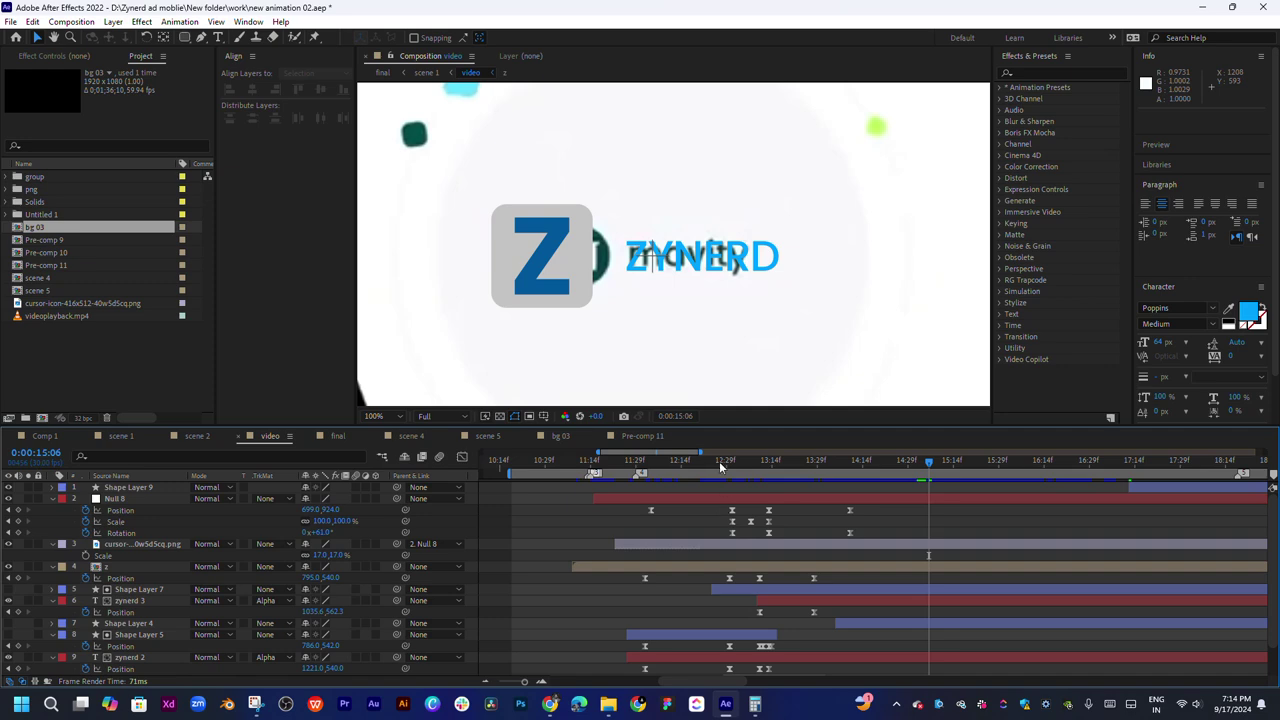
Preview the animation from 12:26 and select all eight logo animation layers
click(719, 461)
key(space)
key(space)
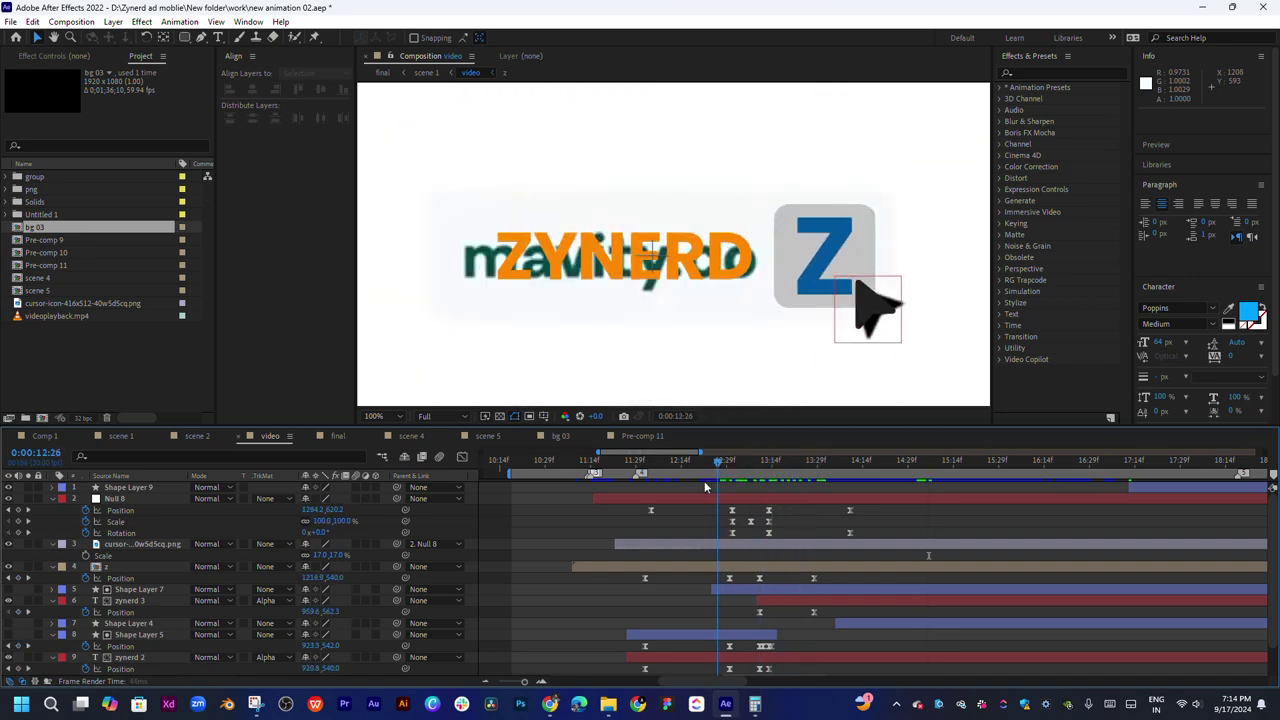
key(space)
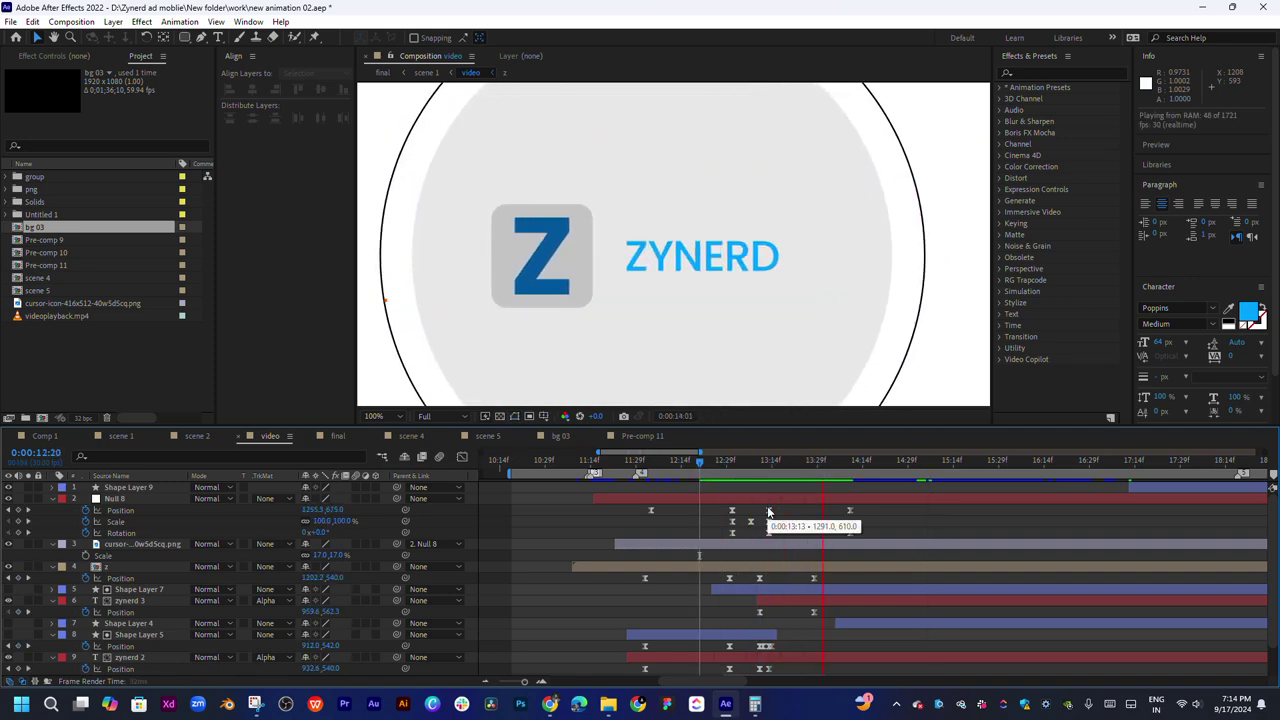
click(656, 462)
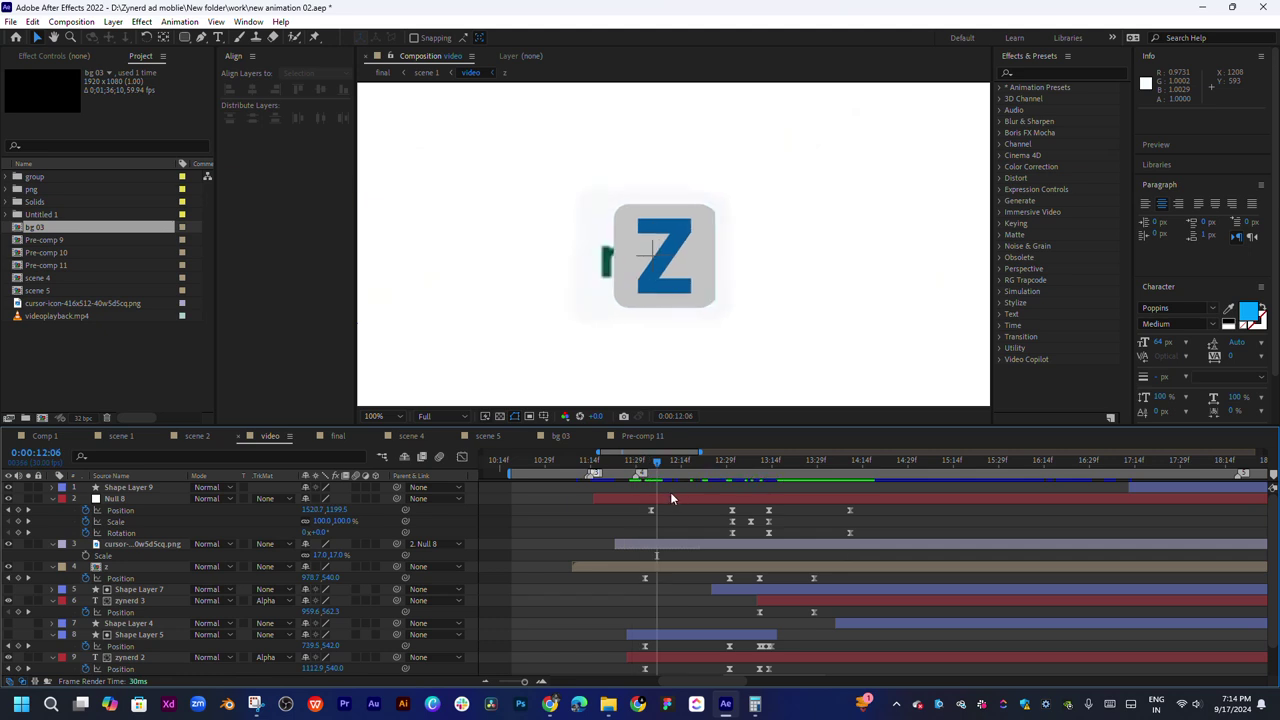
click(670, 497)
scroll(715, 535, down, 2)
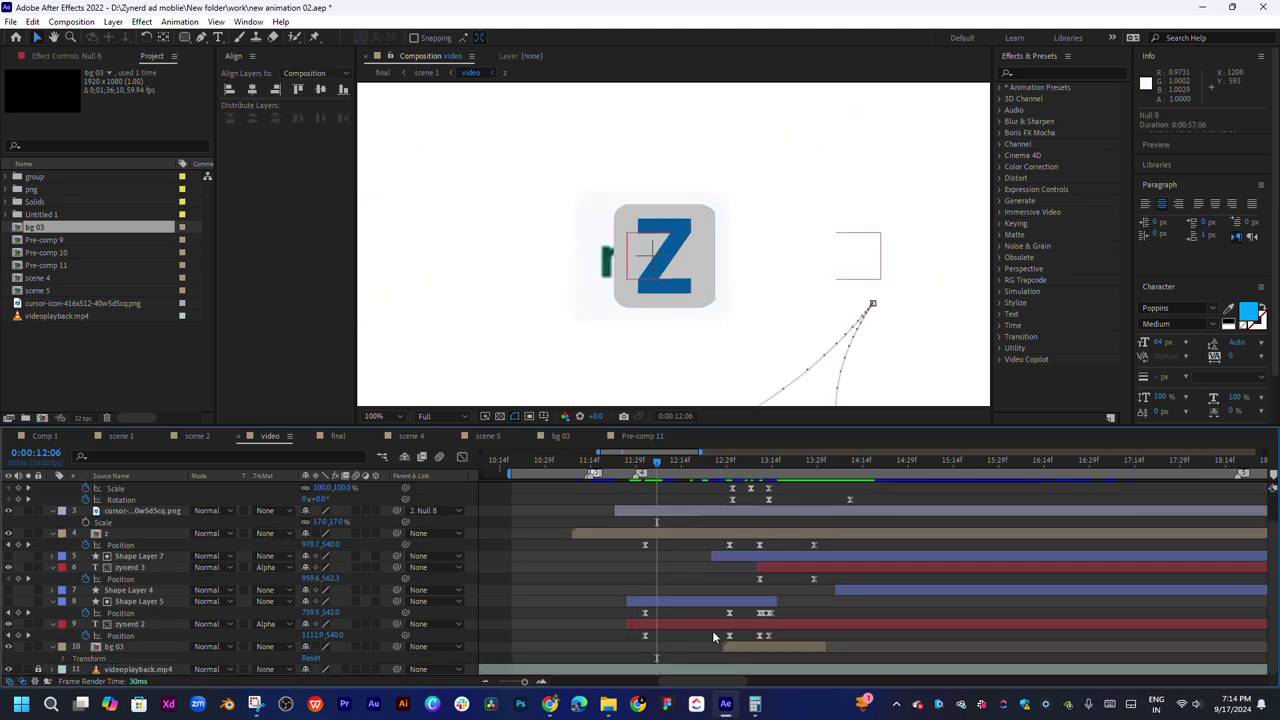
key(ctrl+a)
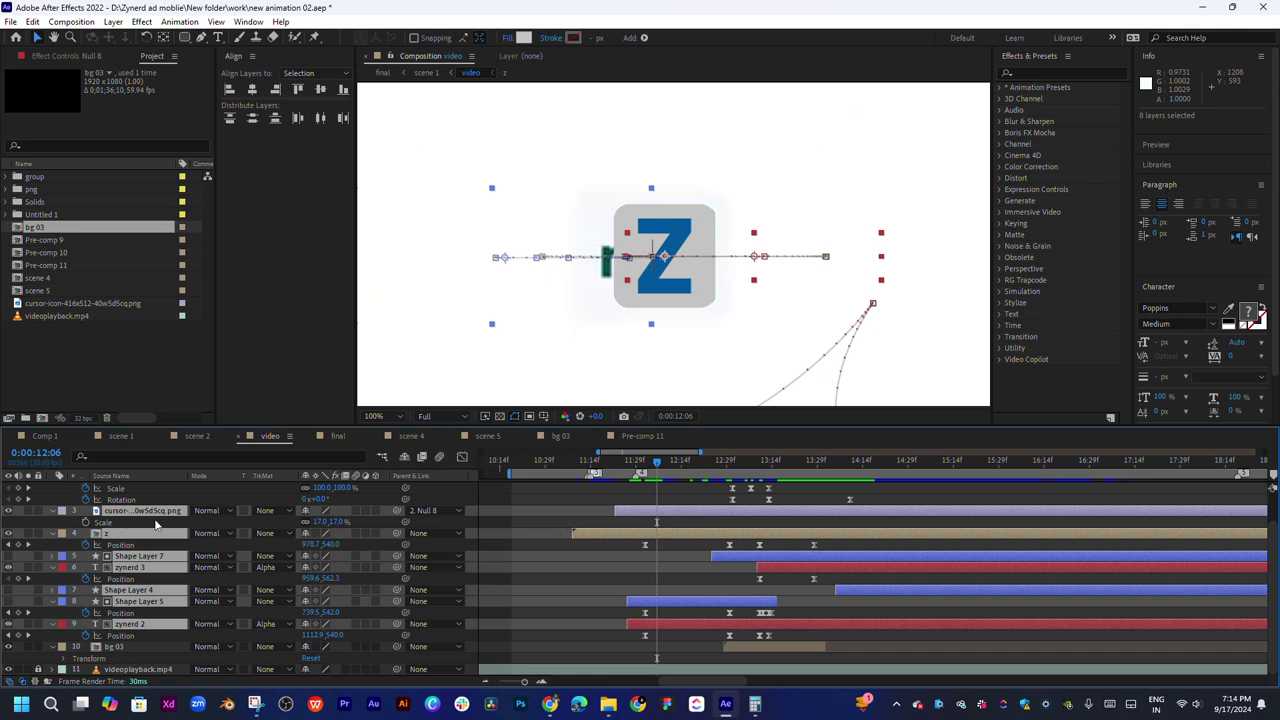
Start a pre-compose, cancel it, and check the scene 4 and scene 5 compositions
right_click(122, 517)
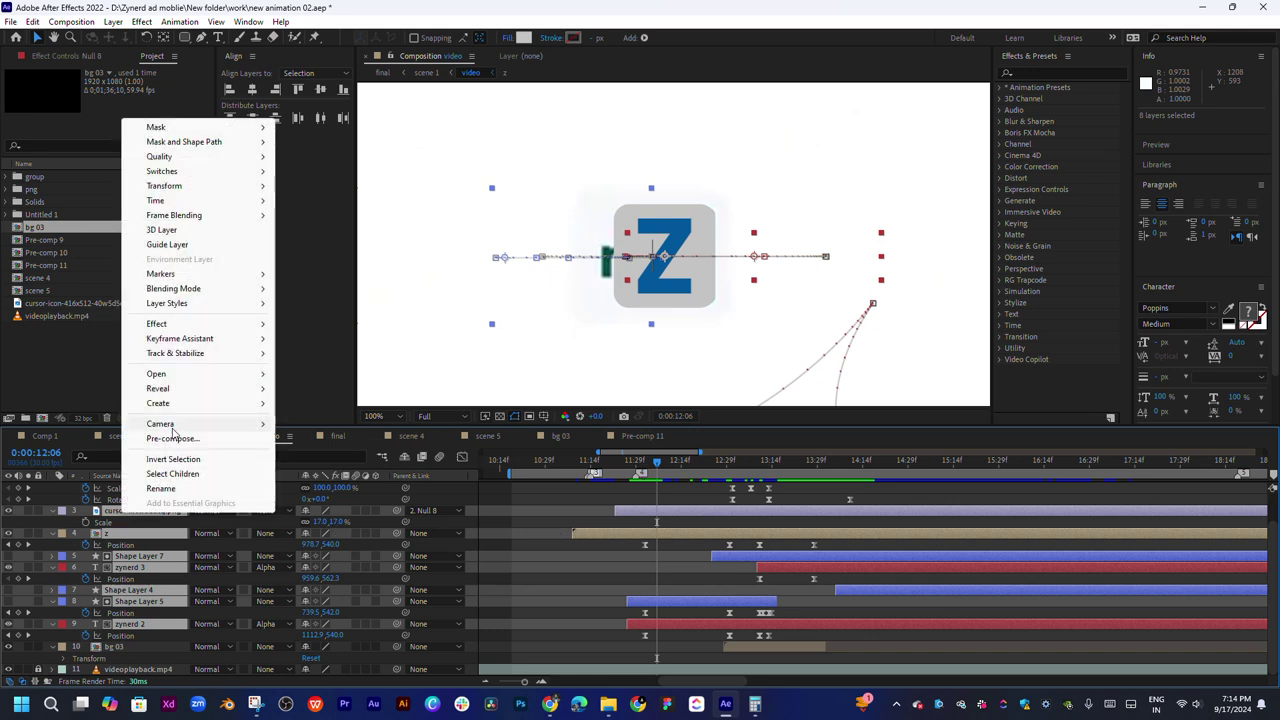
click(173, 438)
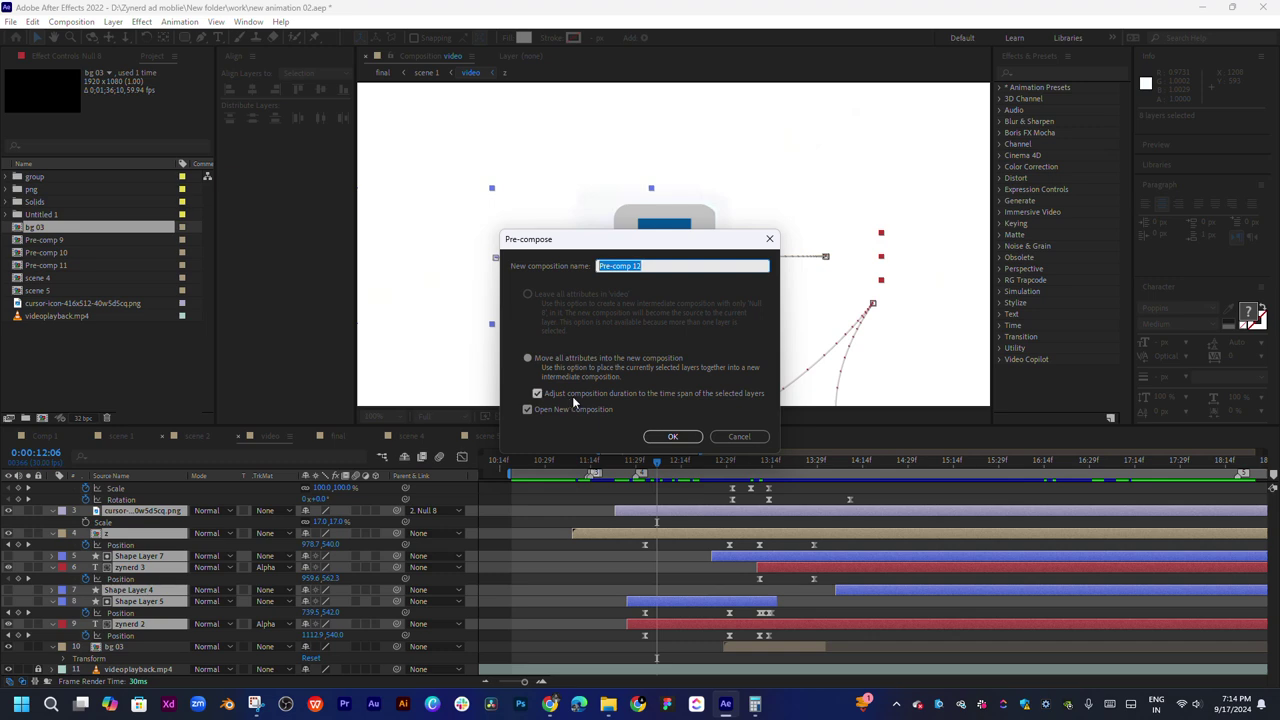
click(728, 434)
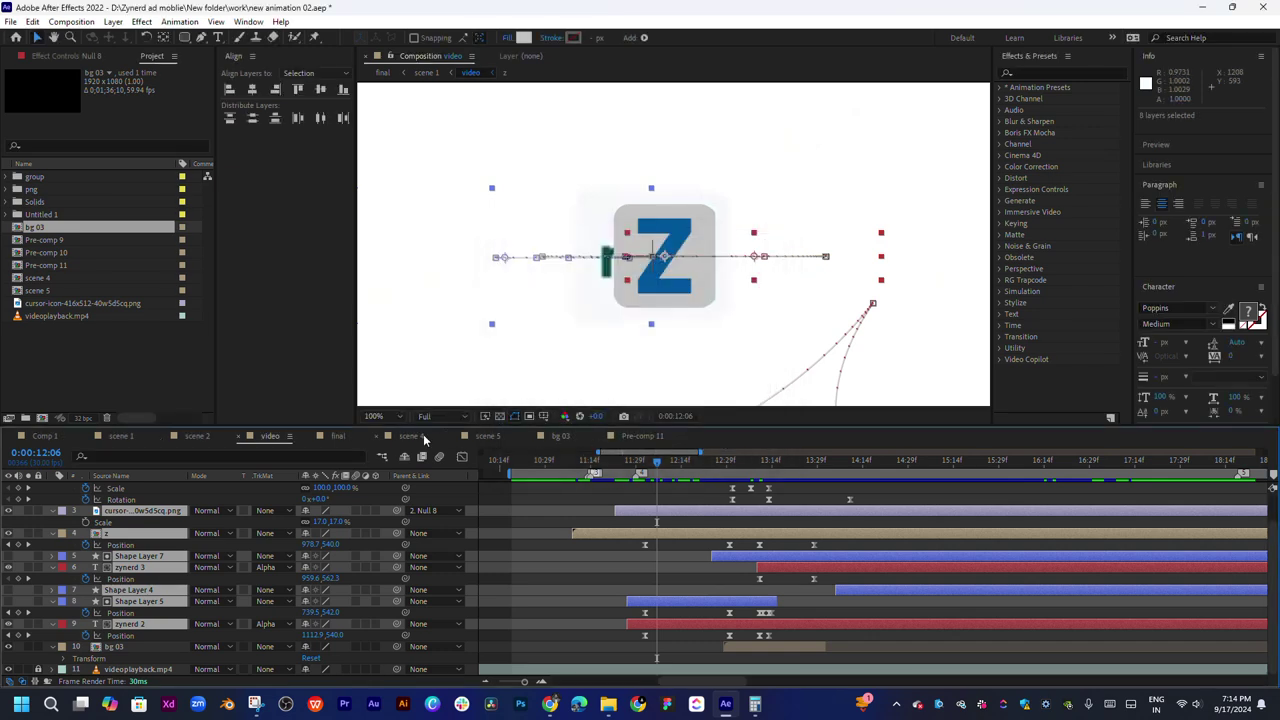
click(423, 435)
click(488, 437)
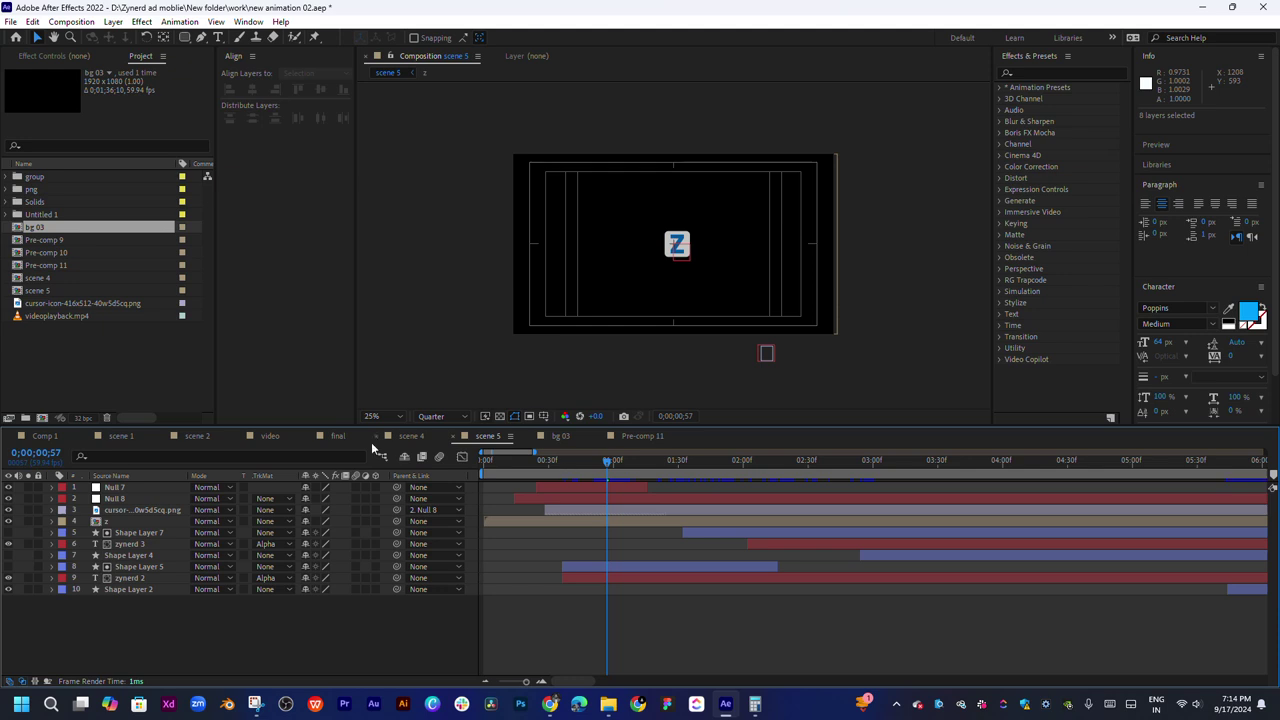
click(268, 437)
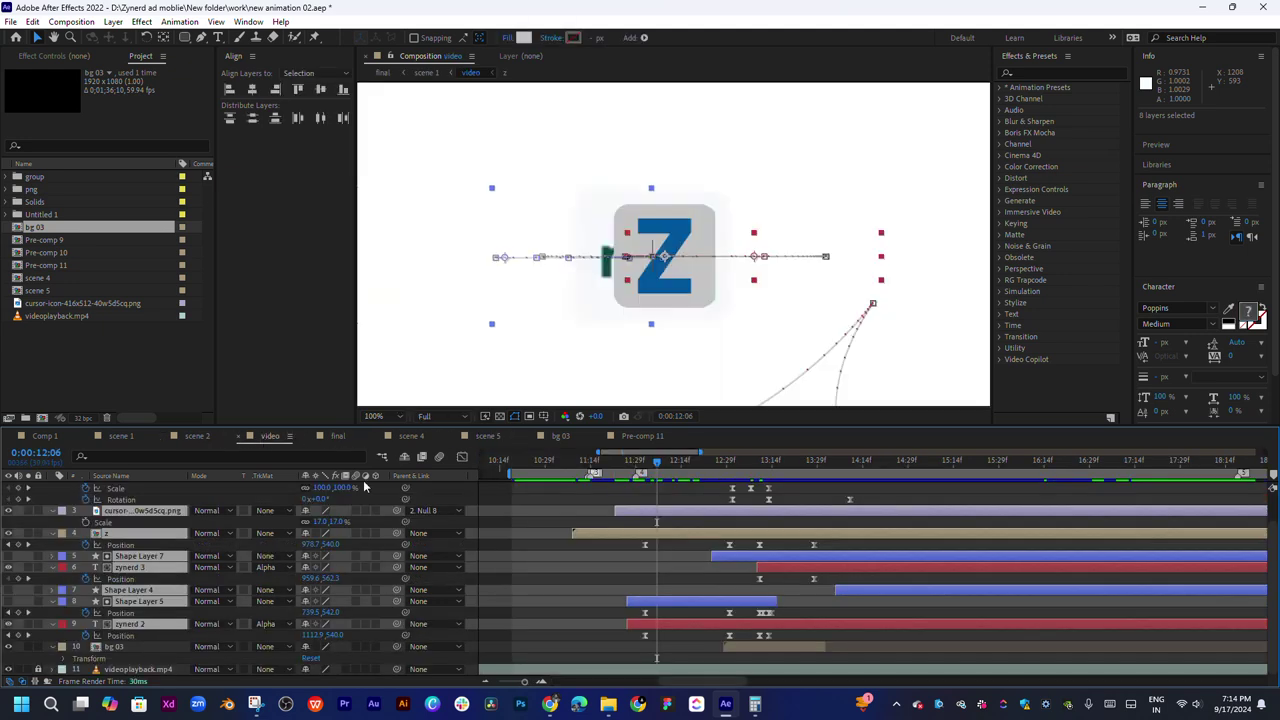
Pre-compose the selected layers into 'scene 5 00' and switch to the final composition
right_click(155, 512)
click(200, 437)
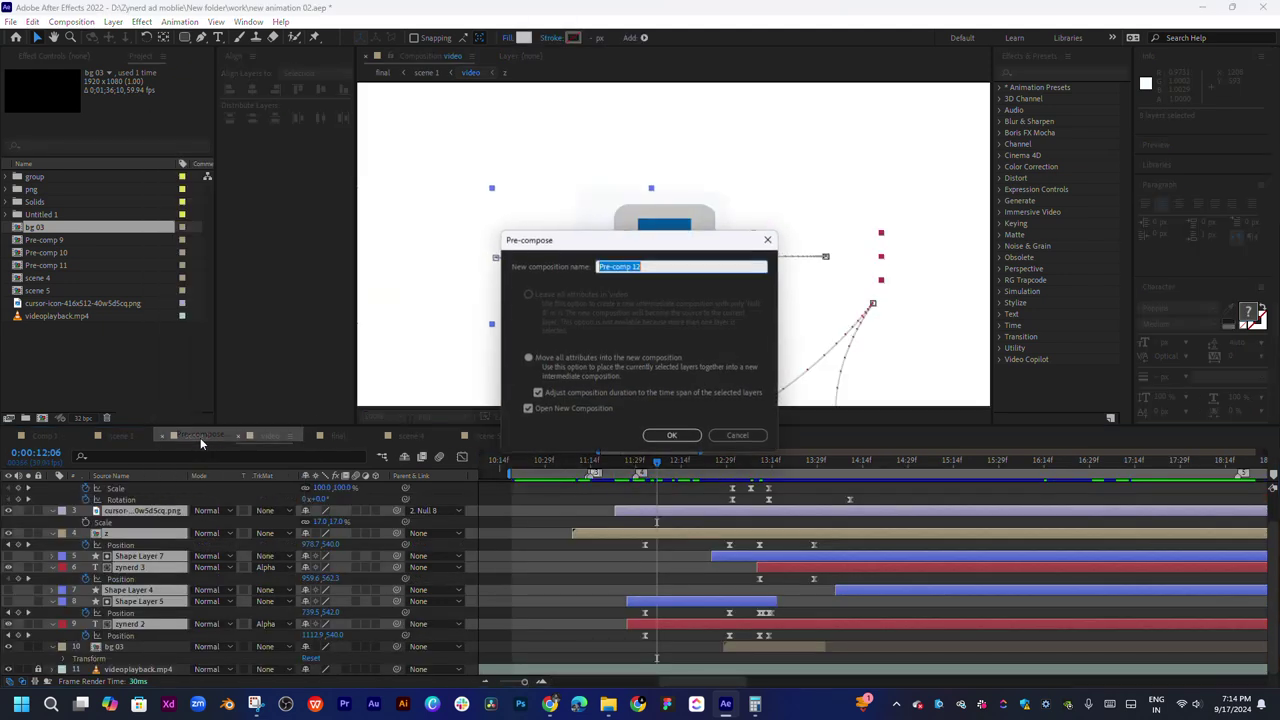
text(secn)
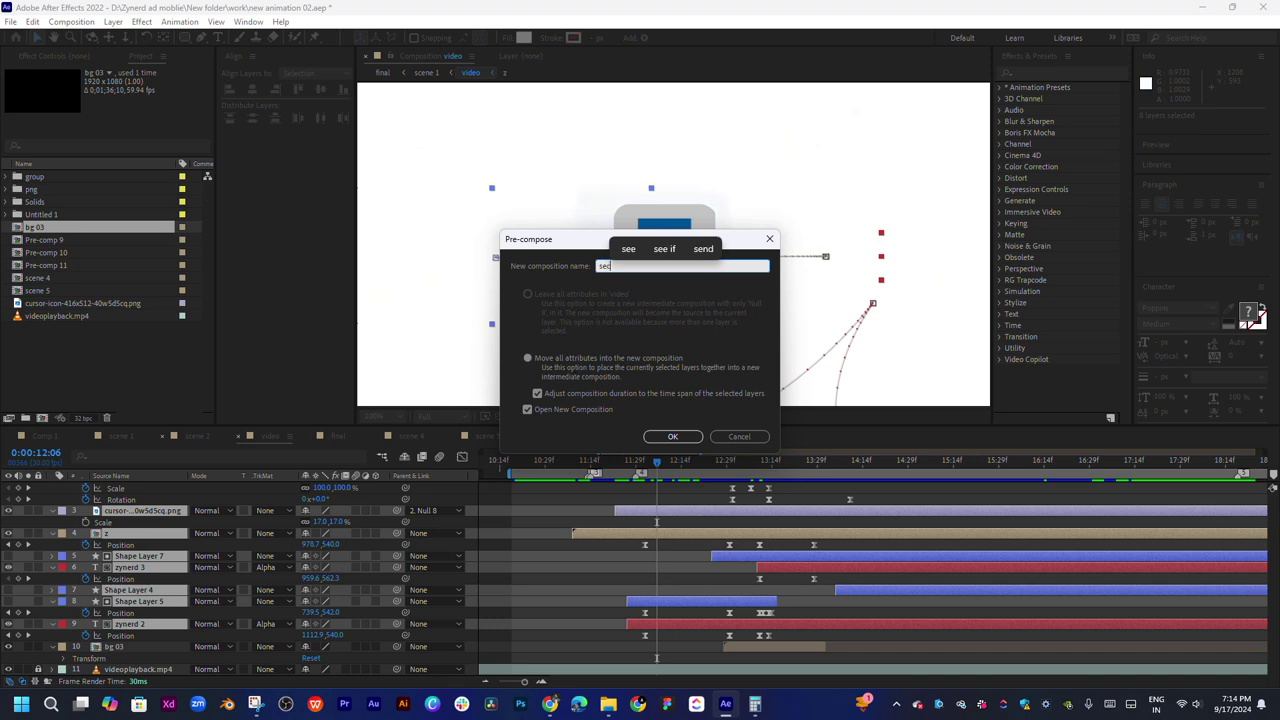
click(640, 248)
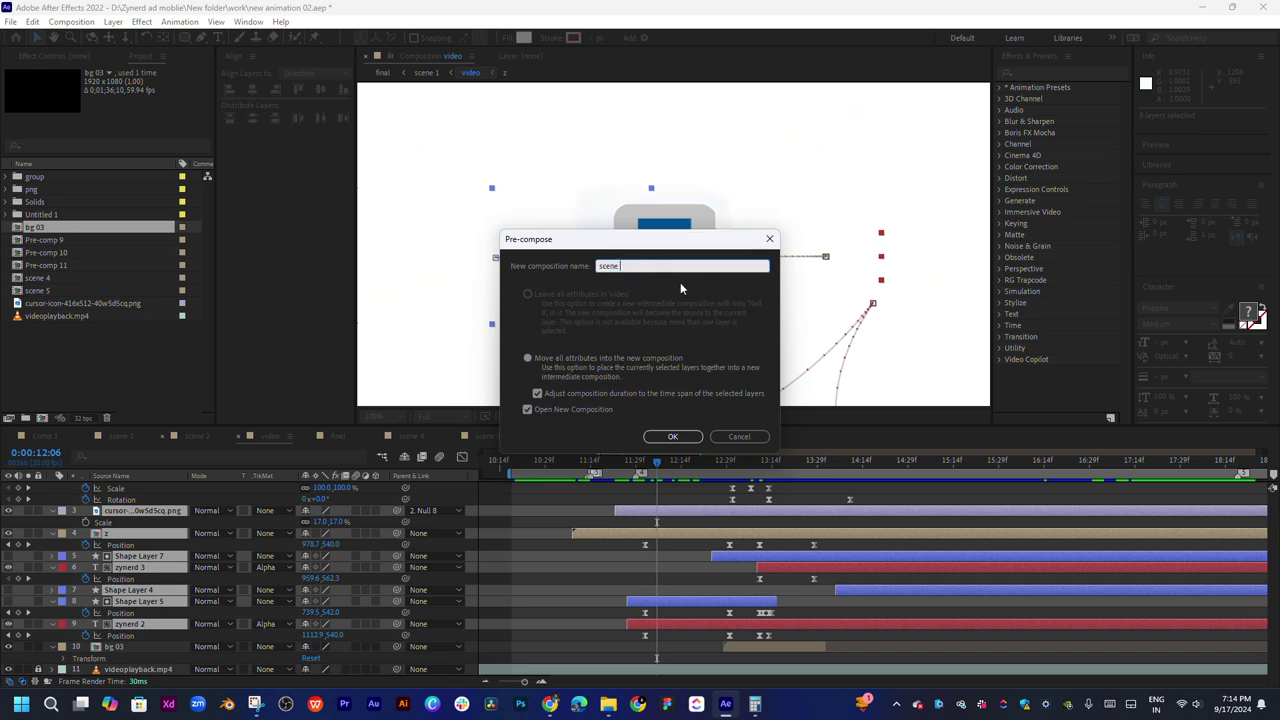
text(5)
text( 00)
key(Return)
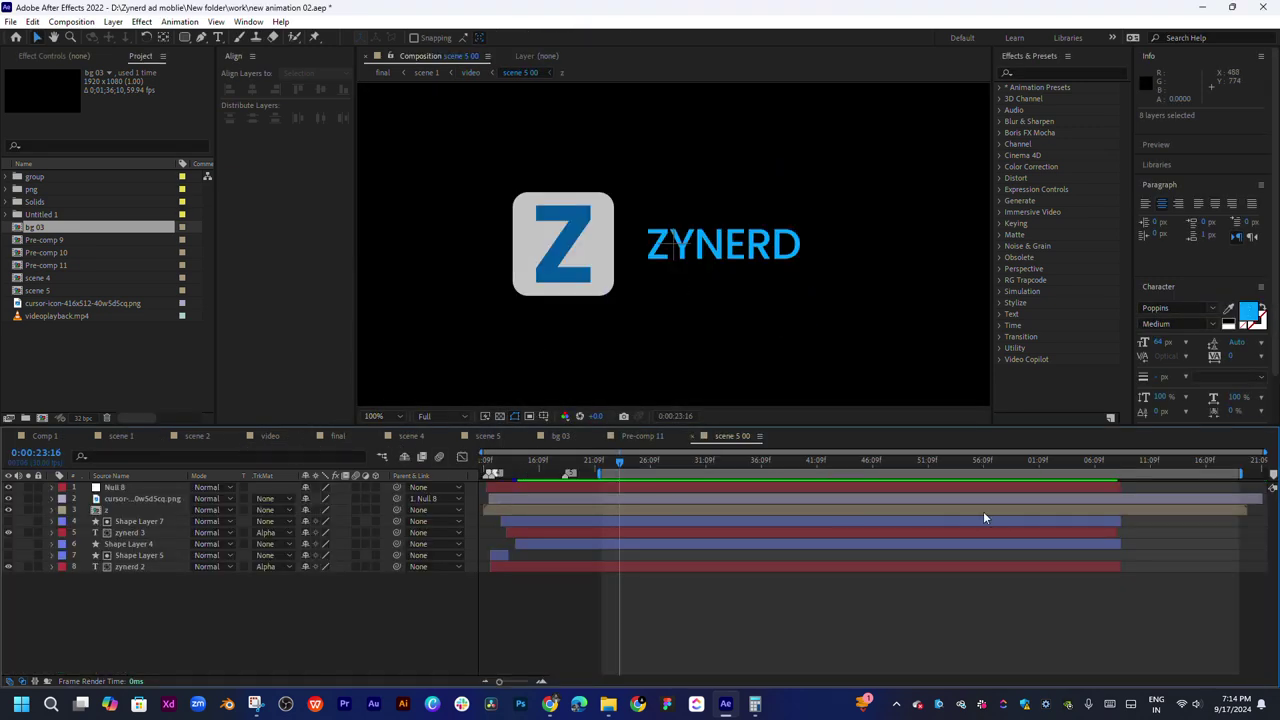
click(340, 436)
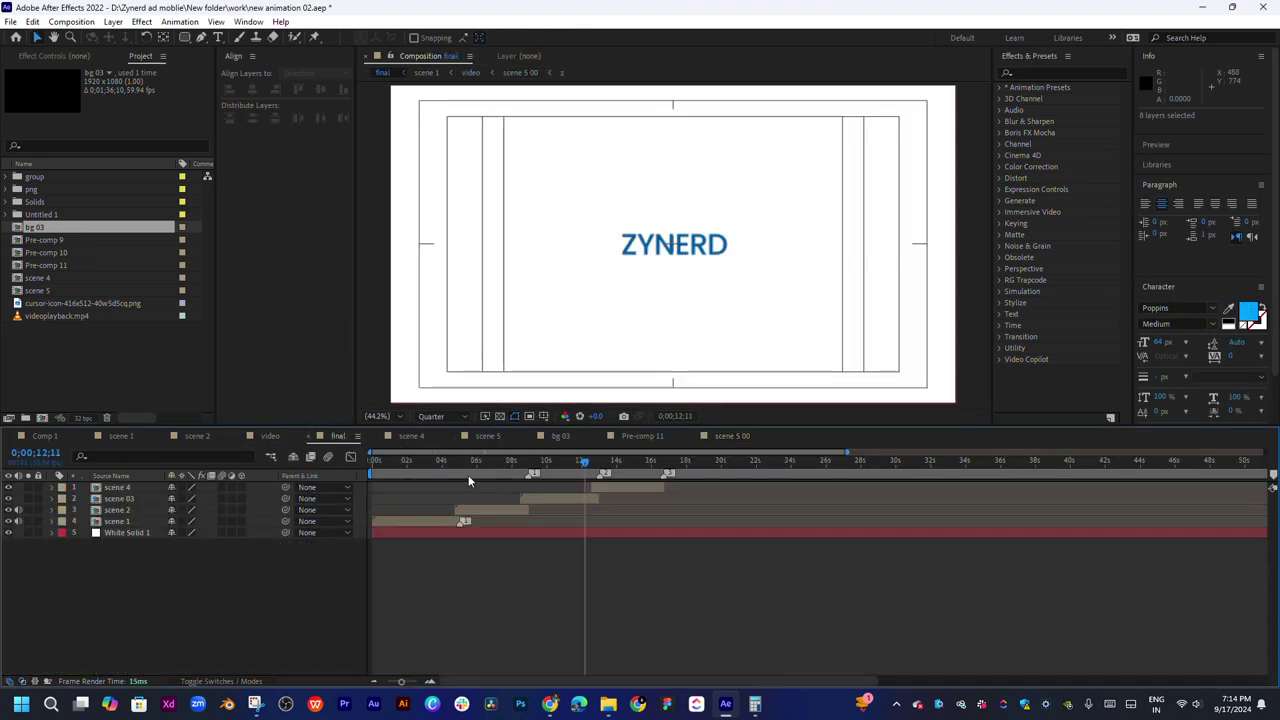
Review the video comp's logo and cursor animation between 14:10 and 16:09
click(270, 437)
drag(643, 468, 587, 481)
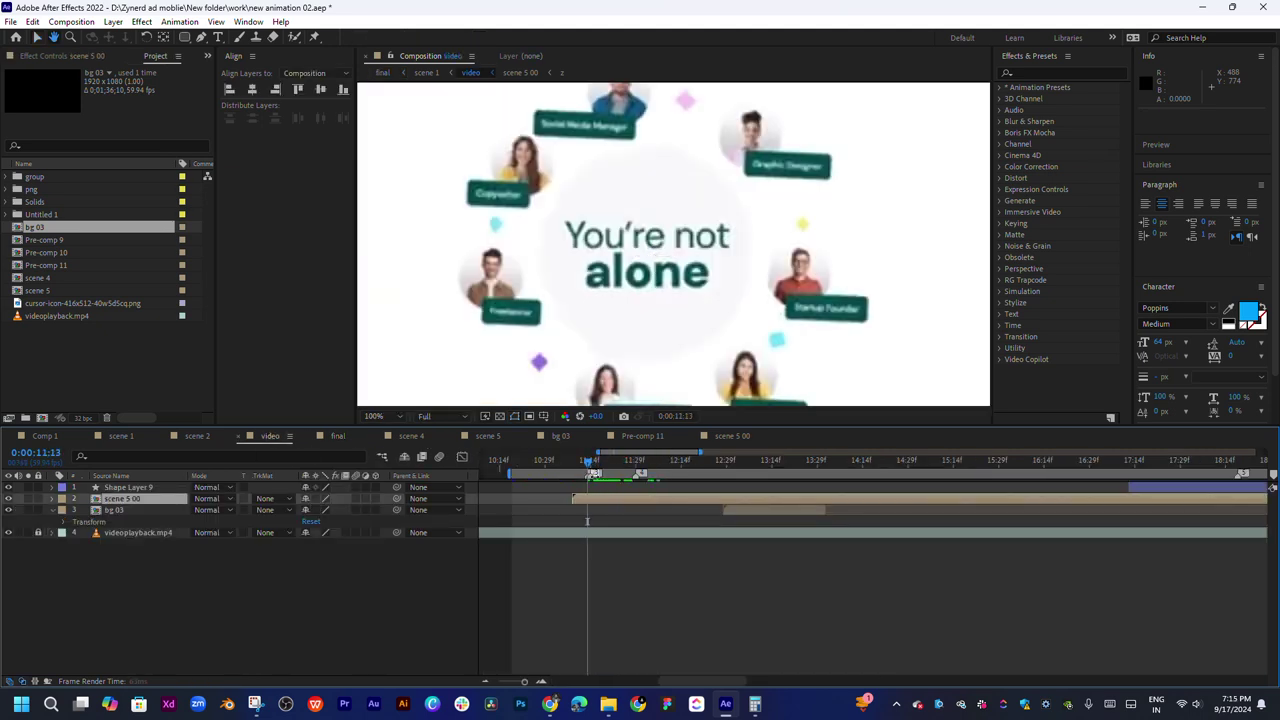
key(space)
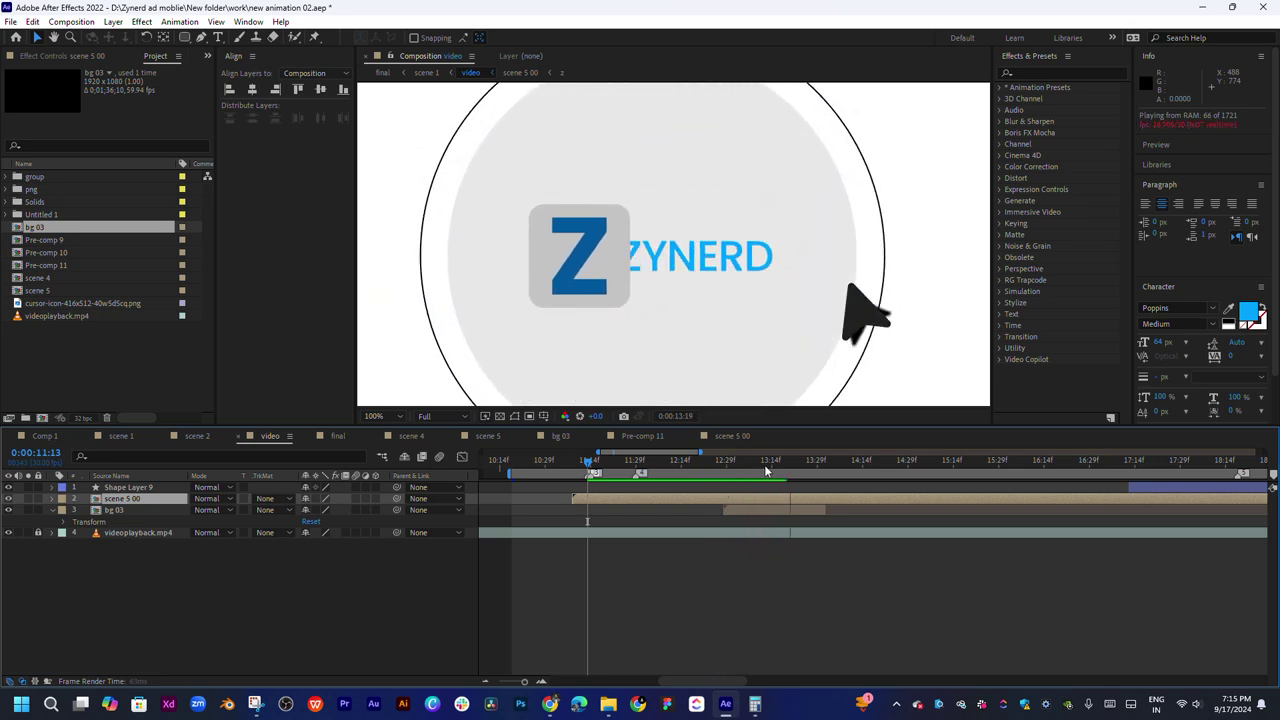
click(890, 462)
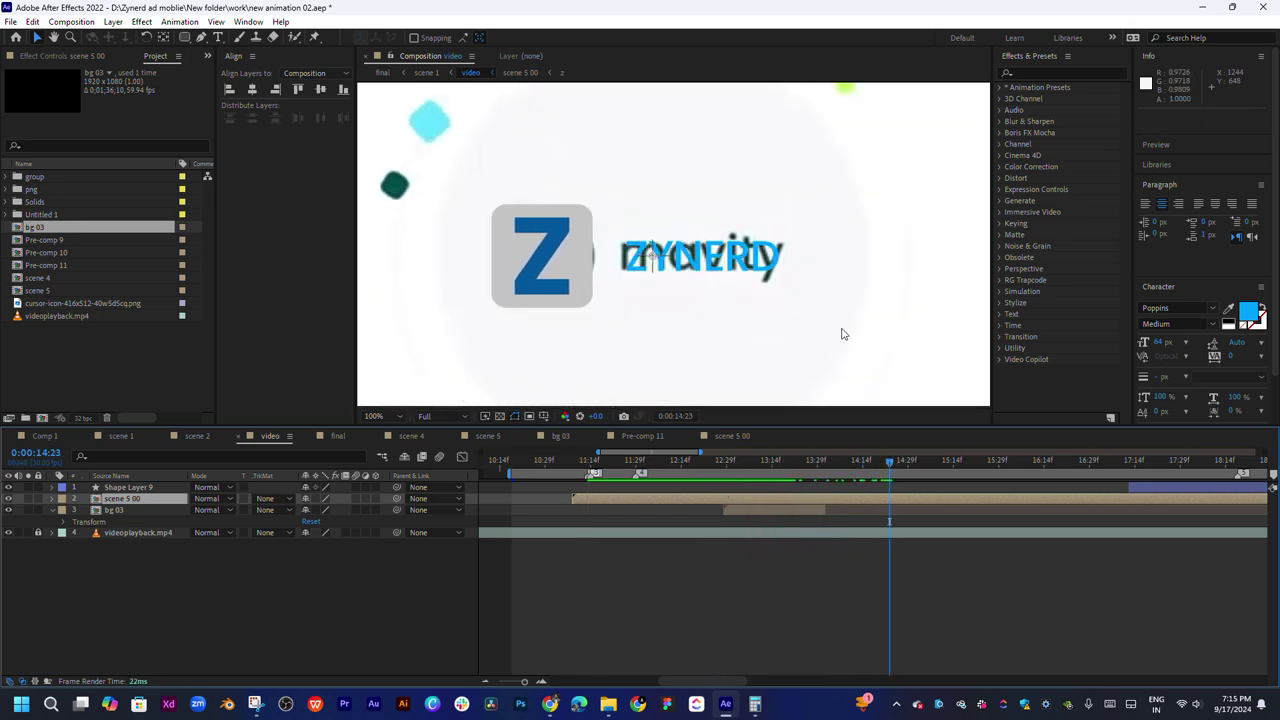
key(comma)
key(comma)
click(861, 463)
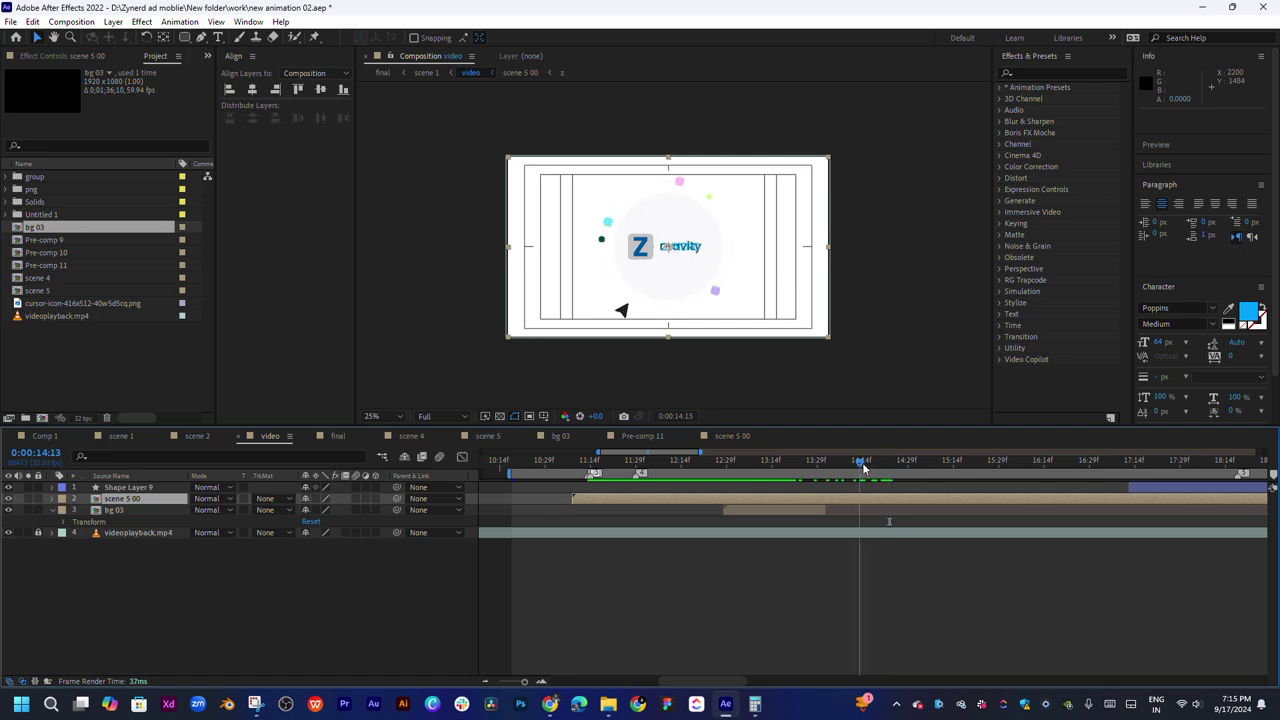
mouse_move(919, 469)
mouse_down()
mouse_move(856, 470)
mouse_move(940, 488)
mouse_move(920, 491)
mouse_up()
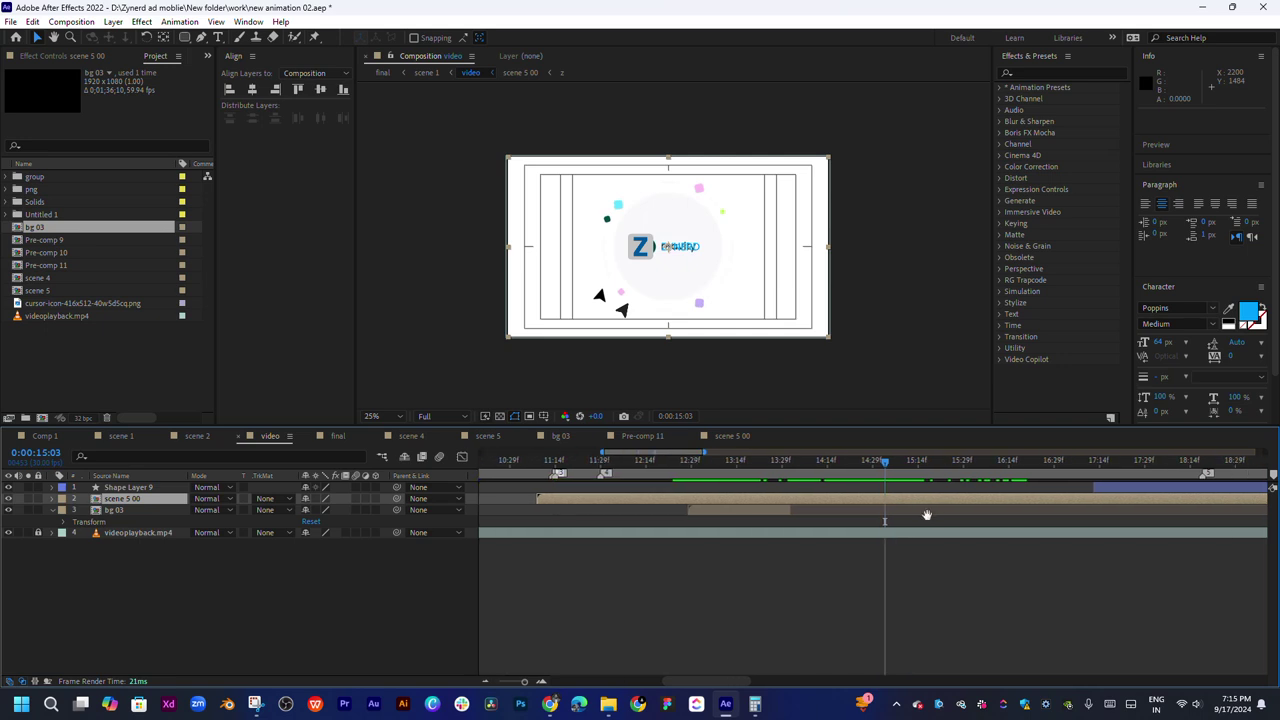
scroll(811, 527, right, 3)
mouse_move(760, 467)
mouse_down()
mouse_move(869, 470)
mouse_move(712, 470)
mouse_move(800, 463)
mouse_up()
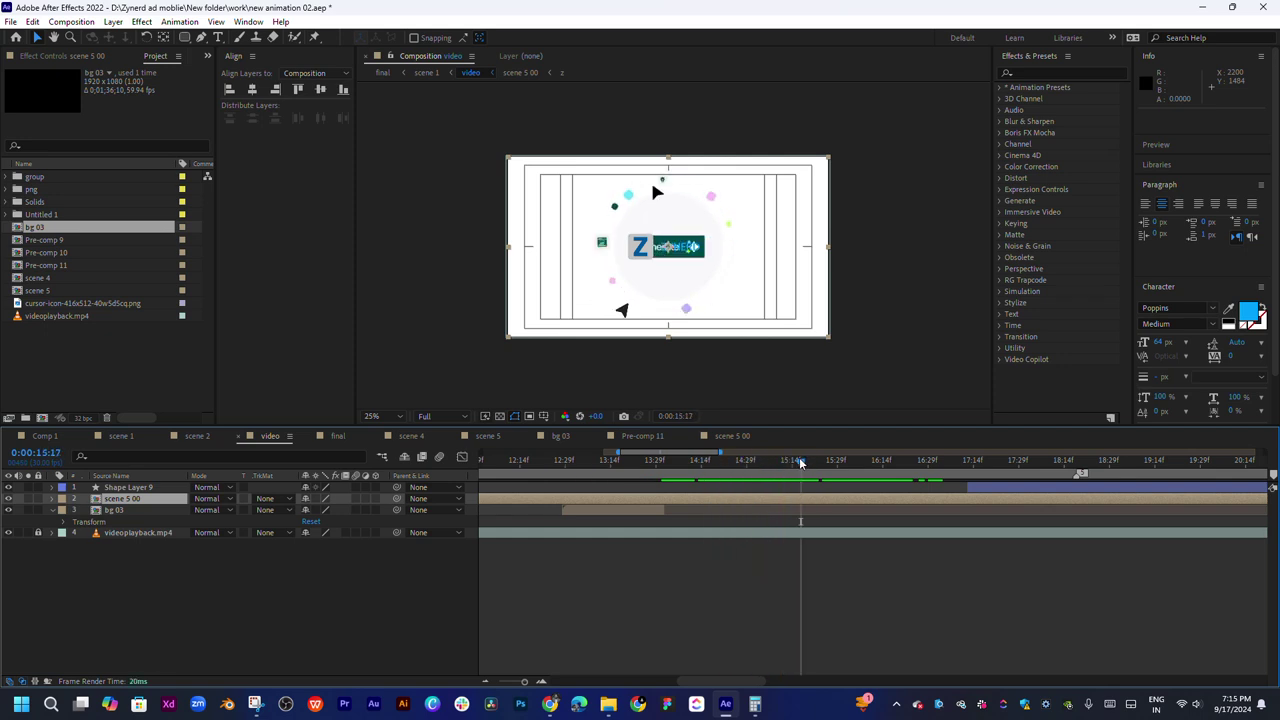
Undo the earlier pre-compose and select the six layers from zynerd 2 up to z
key(ctrl+z)
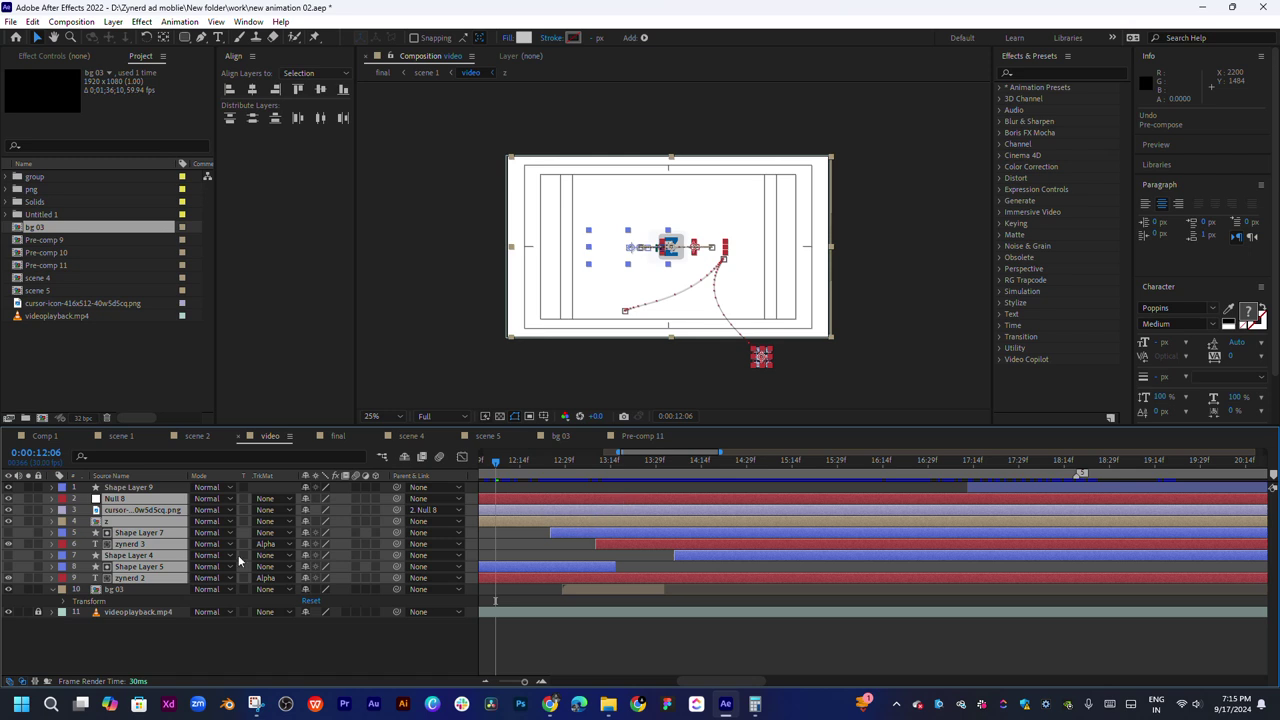
click(120, 594)
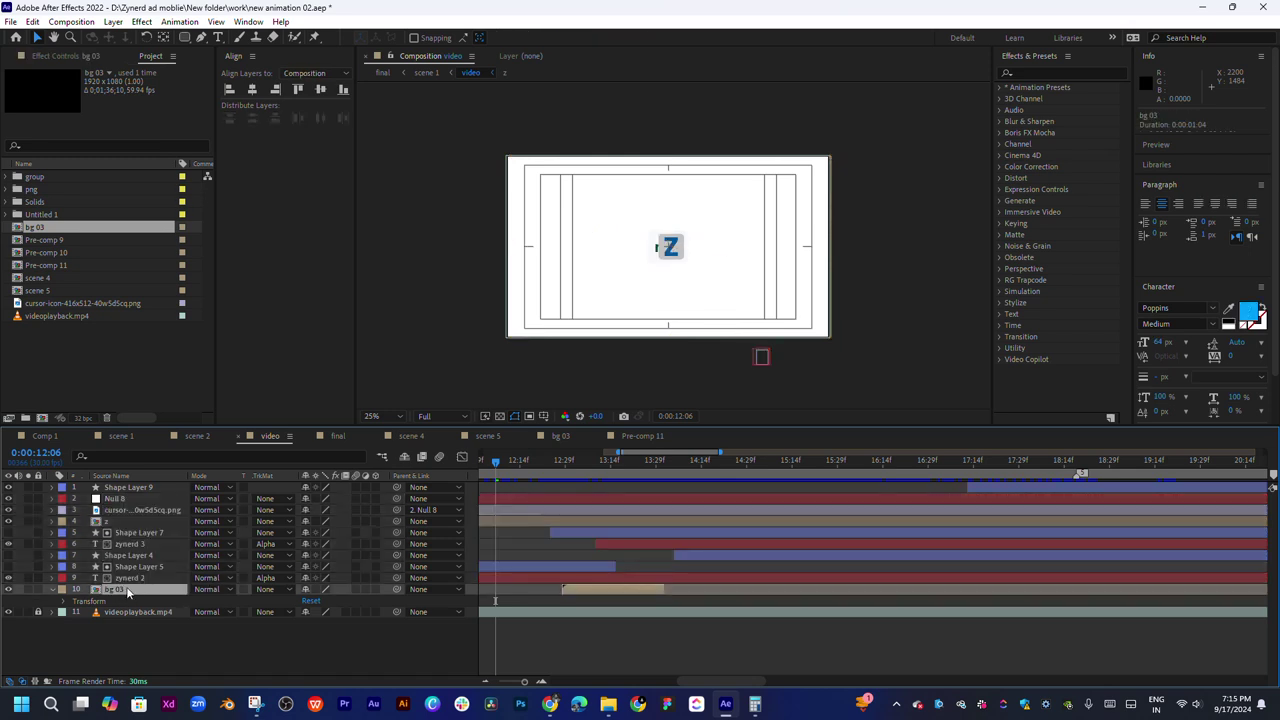
click(125, 580)
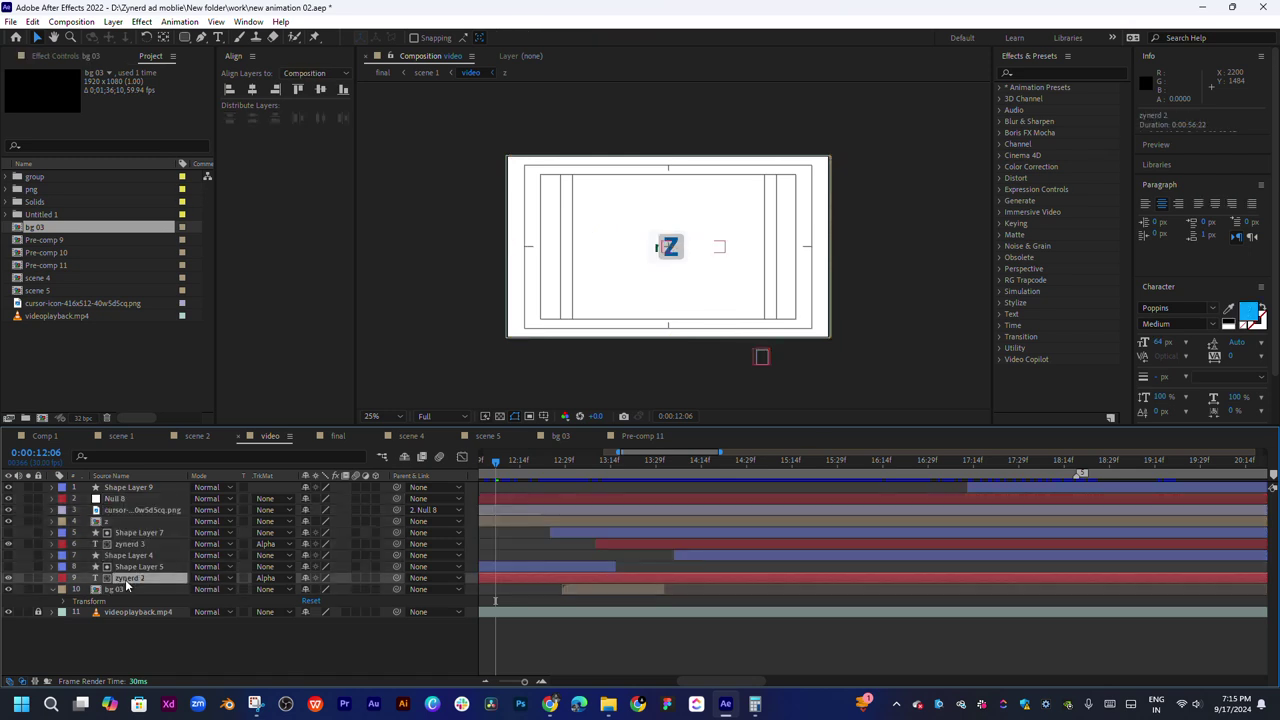
shift+click(116, 524)
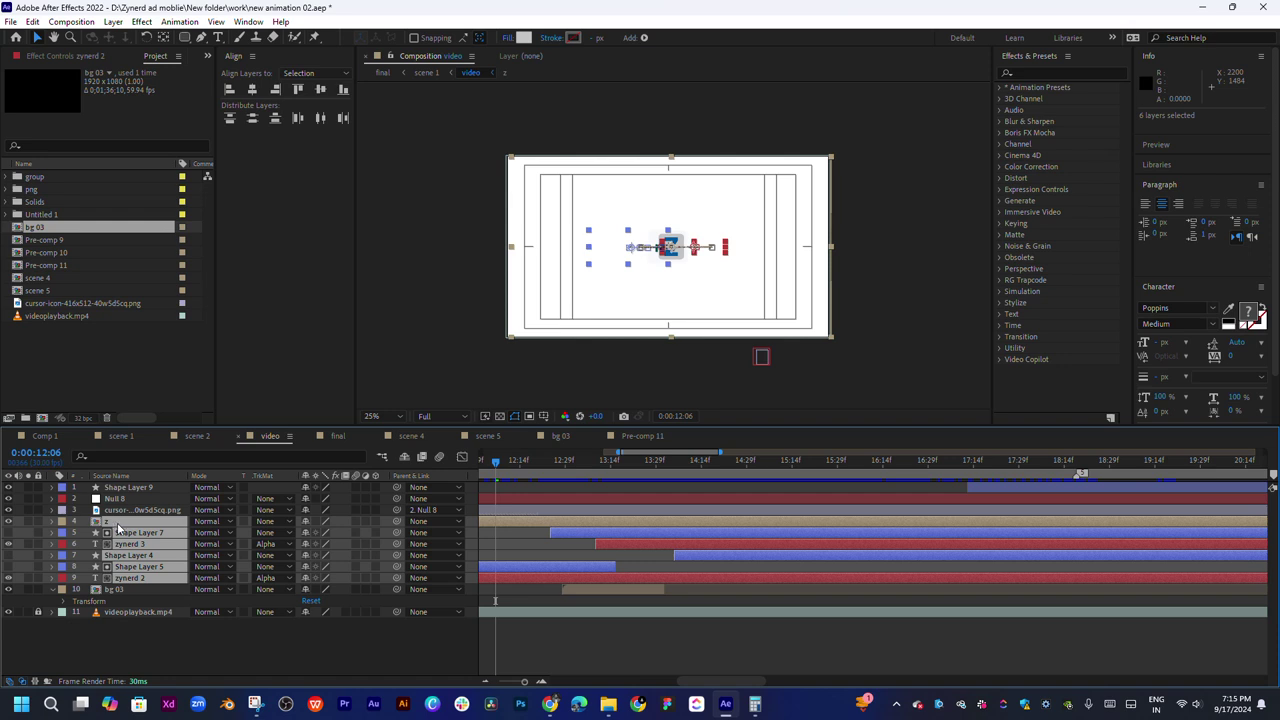
Pre-compose the six selected layers into a new composition named 0scene 5
right_click(117, 522)
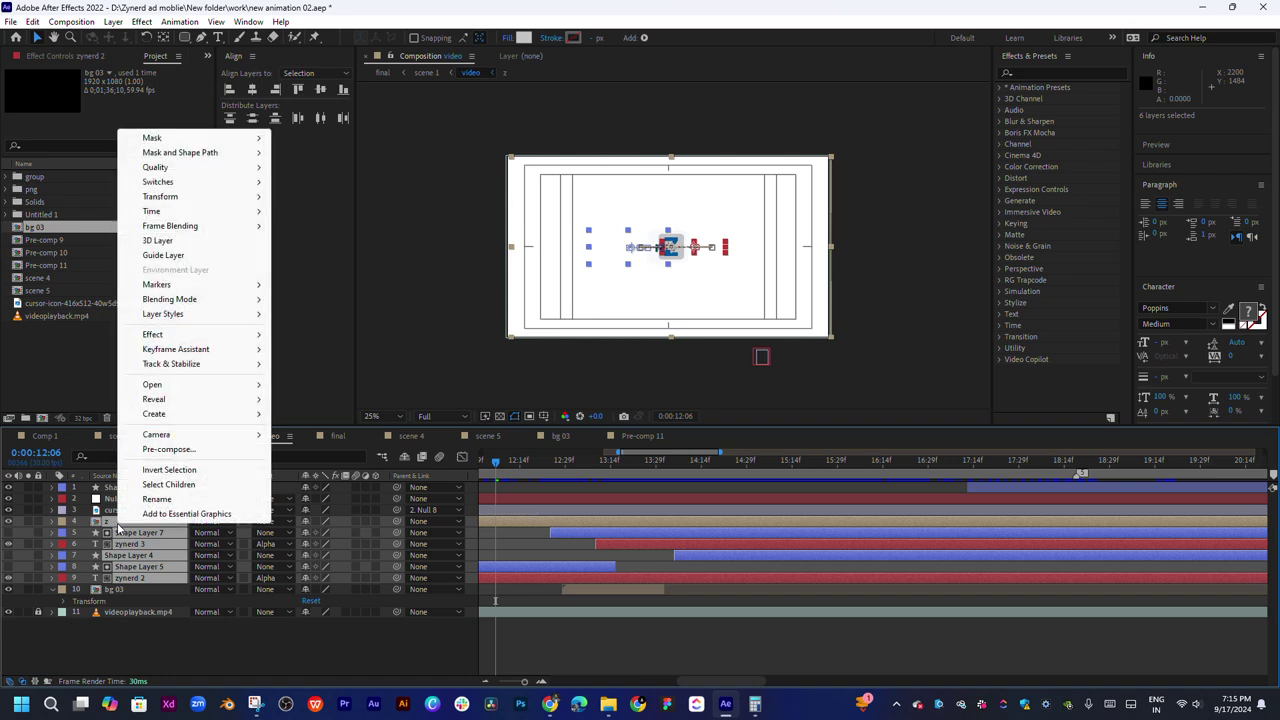
click(180, 451)
text(sect)
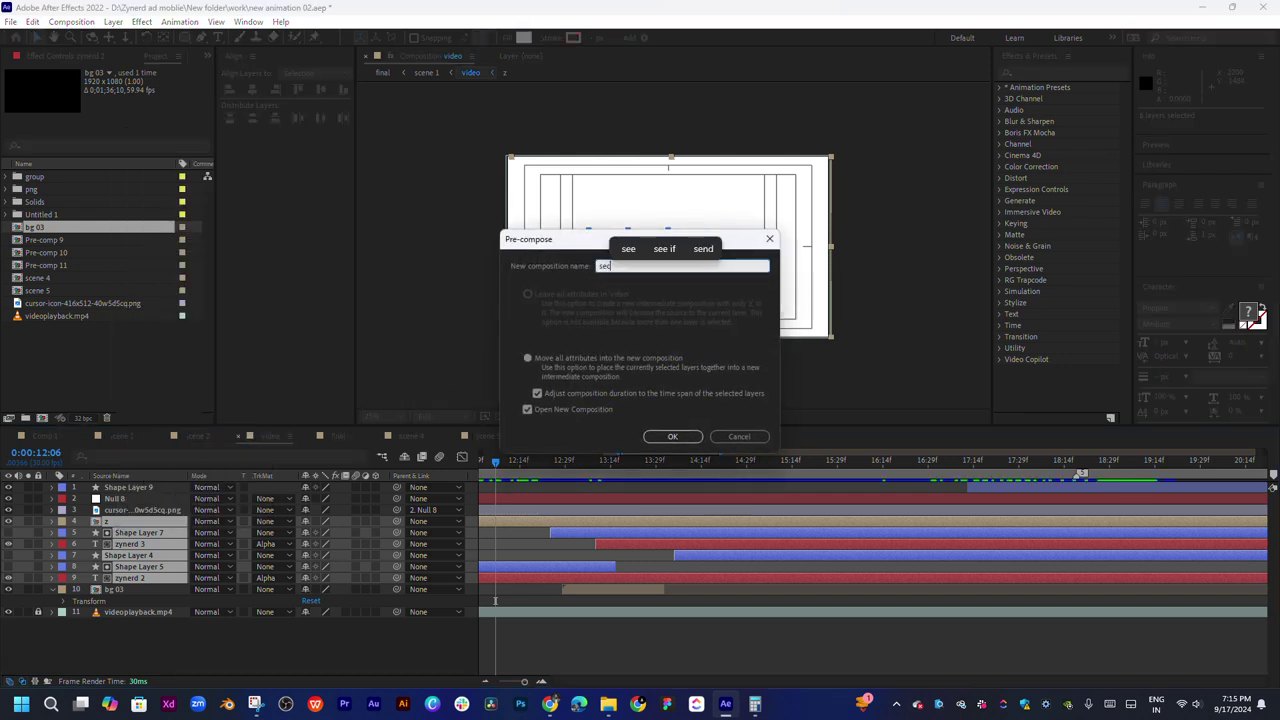
click(634, 252)
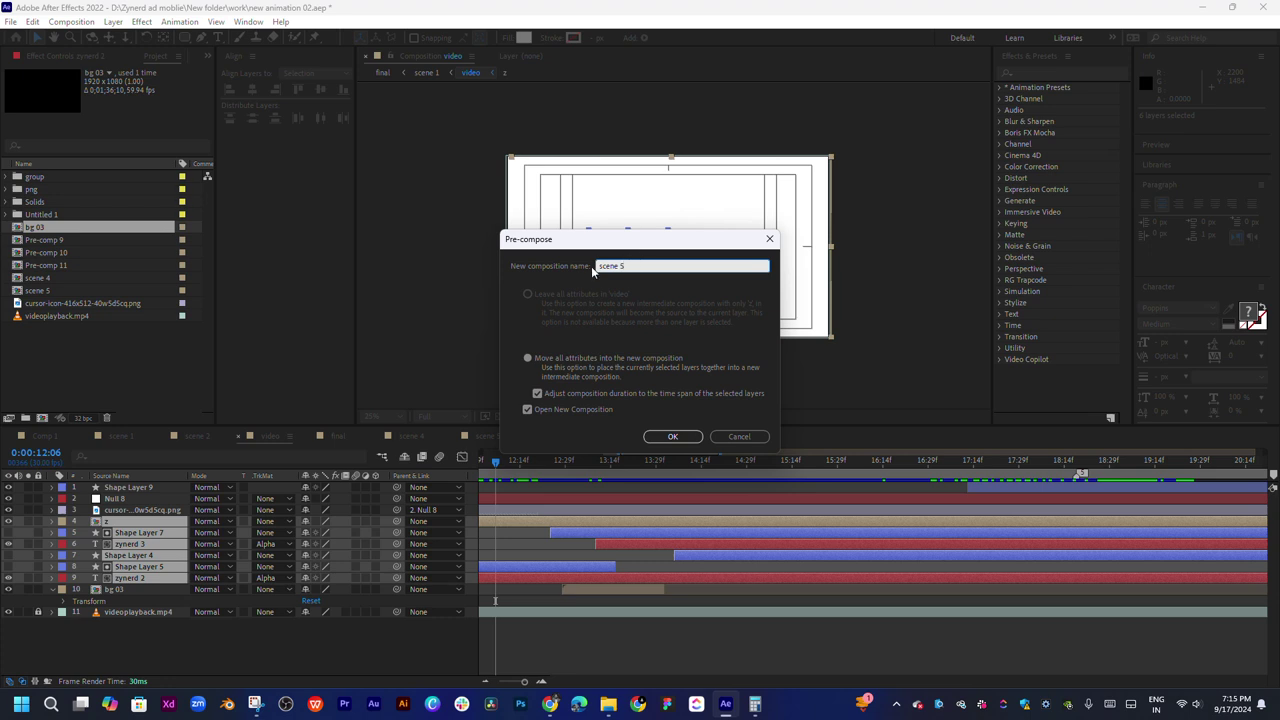
key(Return)
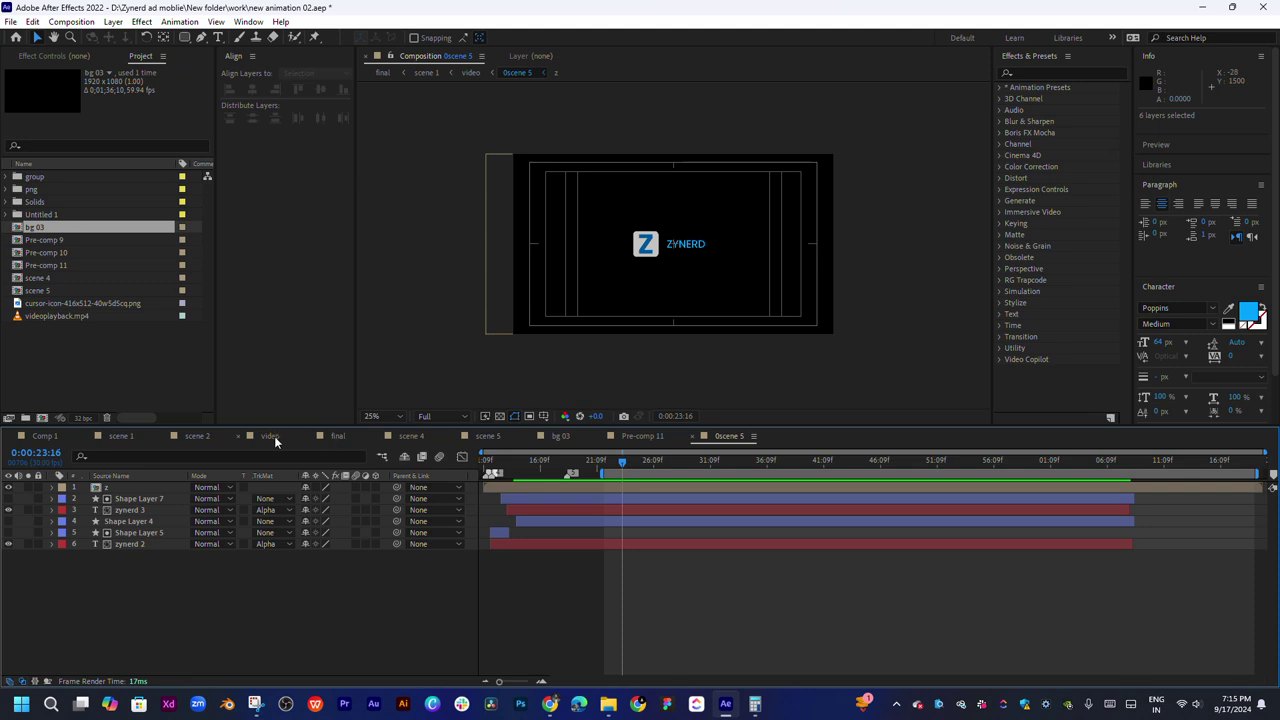
Return to the video comp and preview the animation up to 14:06
click(274, 436)
scroll(575, 517, left, 3)
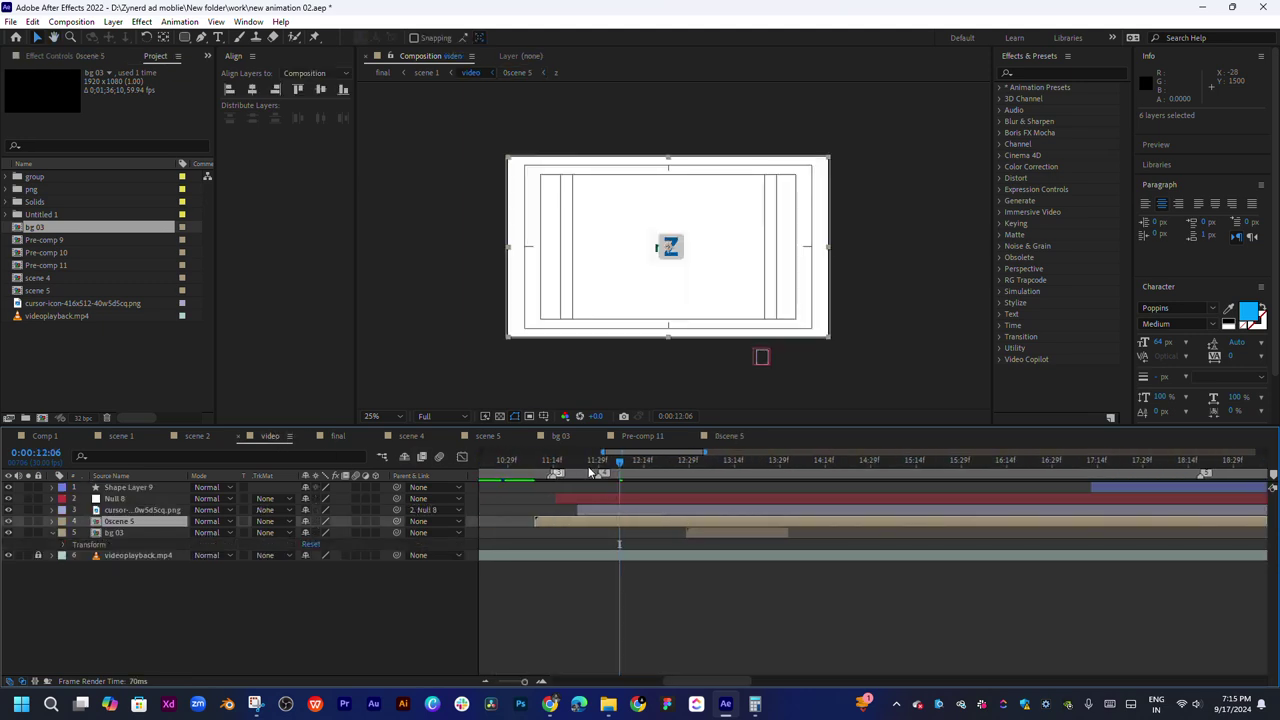
drag(637, 460, 800, 462)
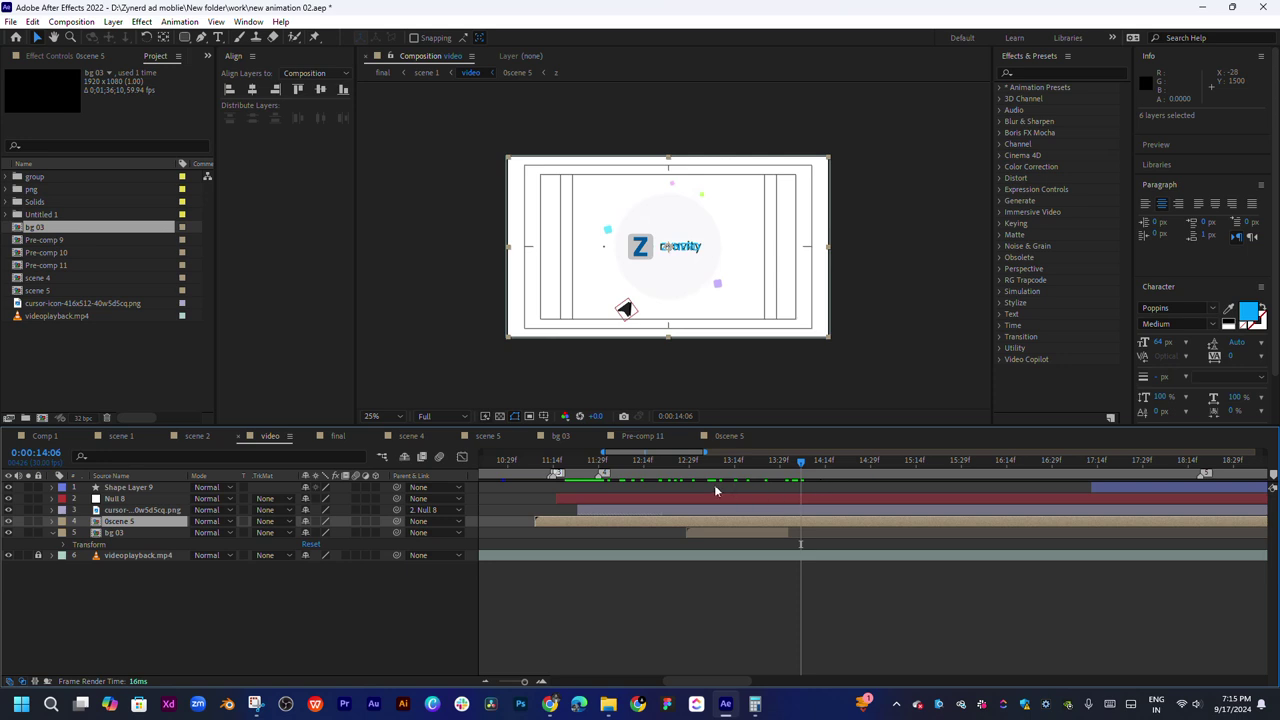
scroll(700, 510, right, 3)
click(589, 604)
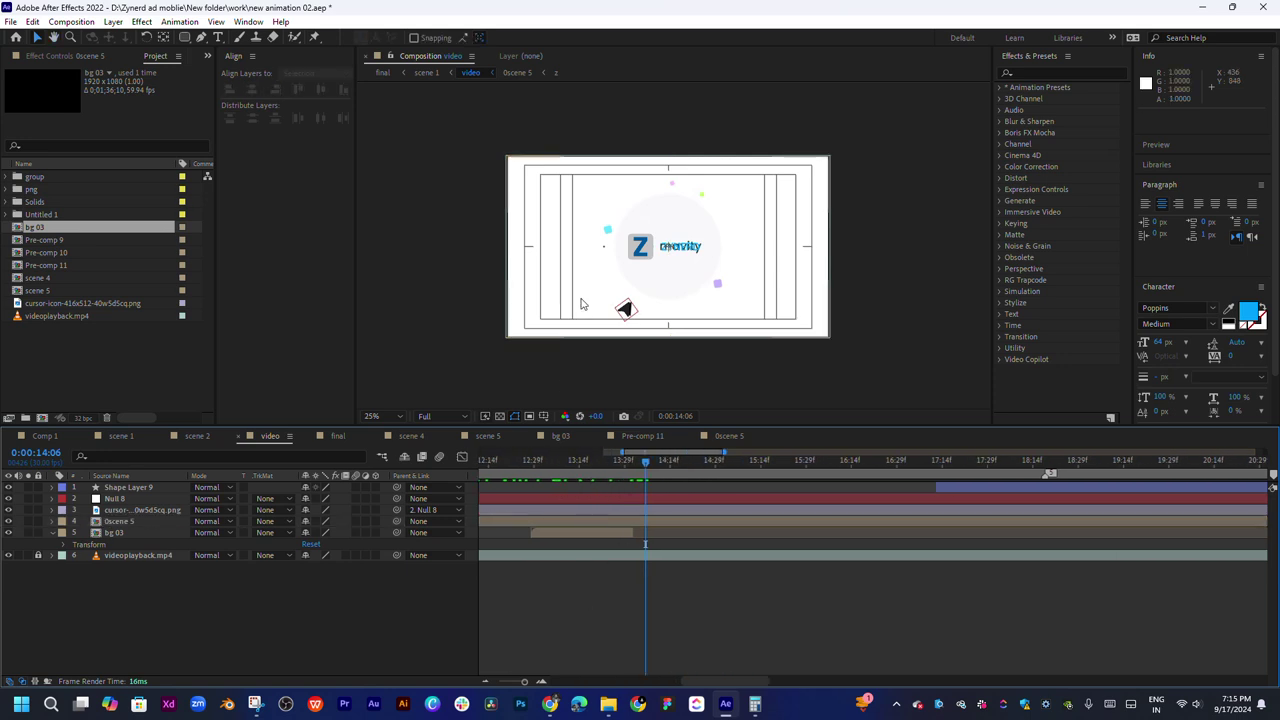
Fit the whole composition in the viewer and preview from 13:05 to 14:16
key(period)
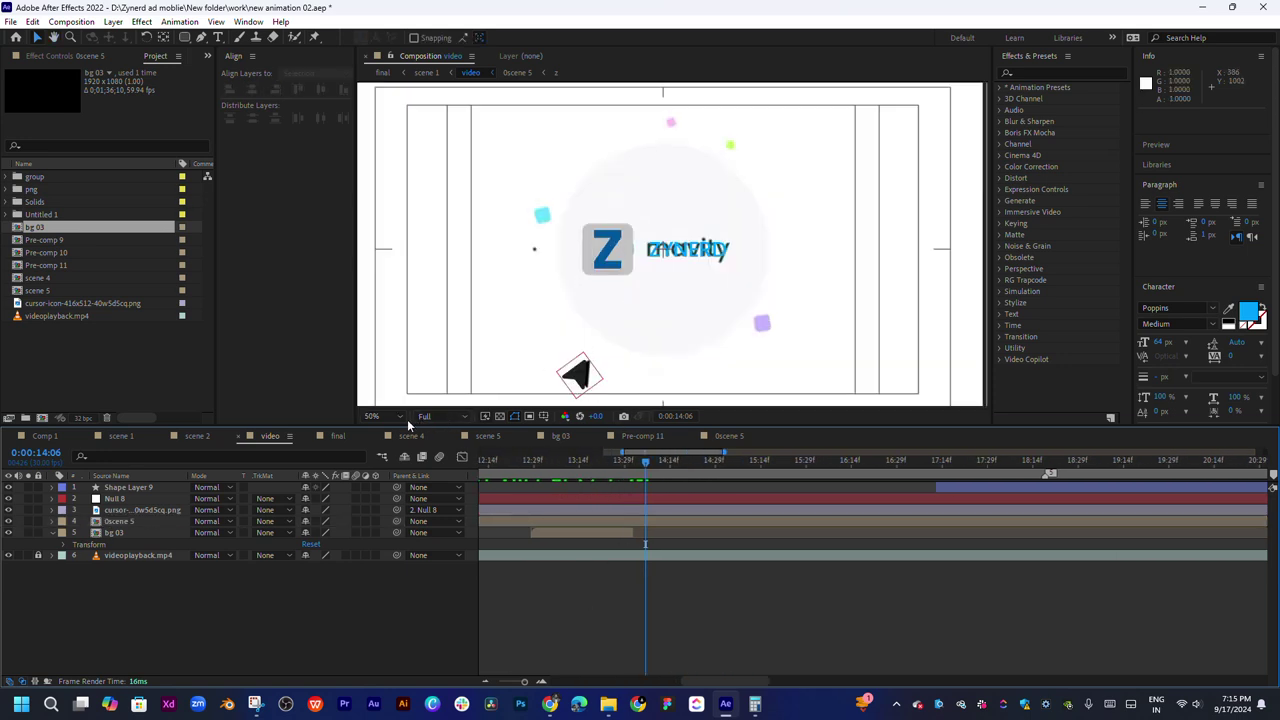
click(380, 416)
click(385, 440)
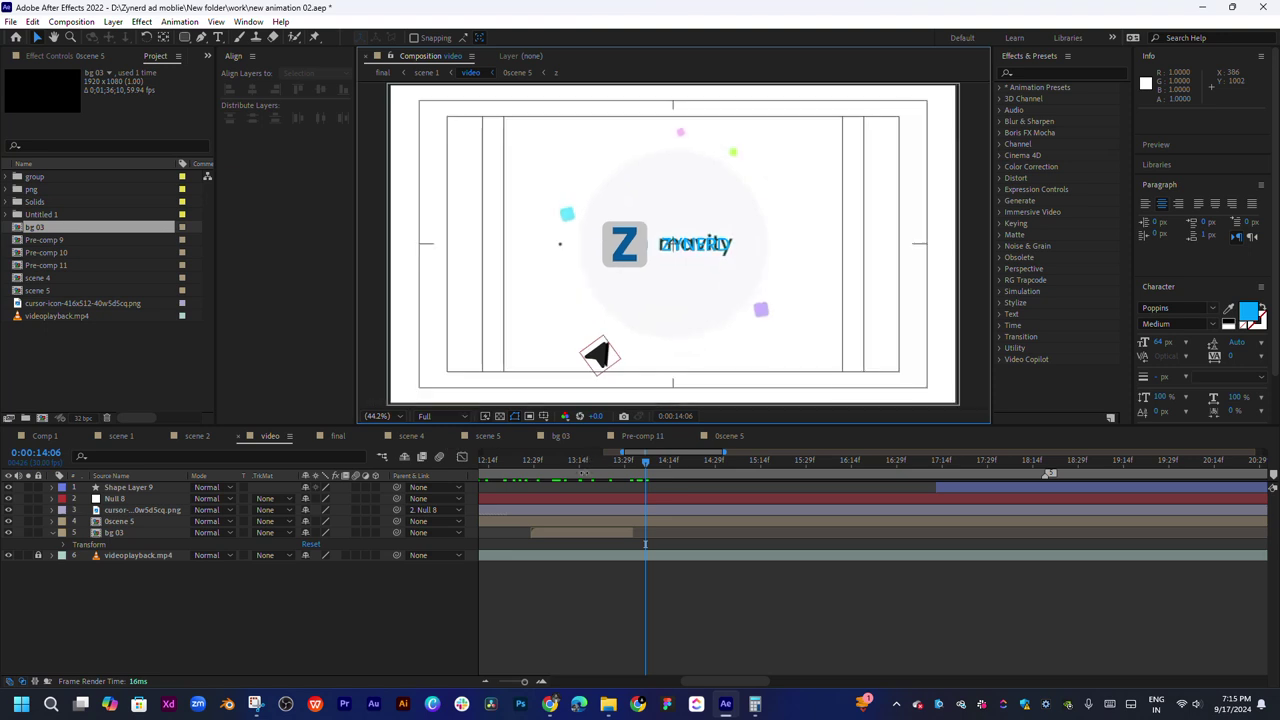
click(552, 462)
mouse_move(552, 462)
mouse_down()
mouse_move(679, 466)
mouse_move(621, 479)
mouse_move(769, 477)
mouse_up()
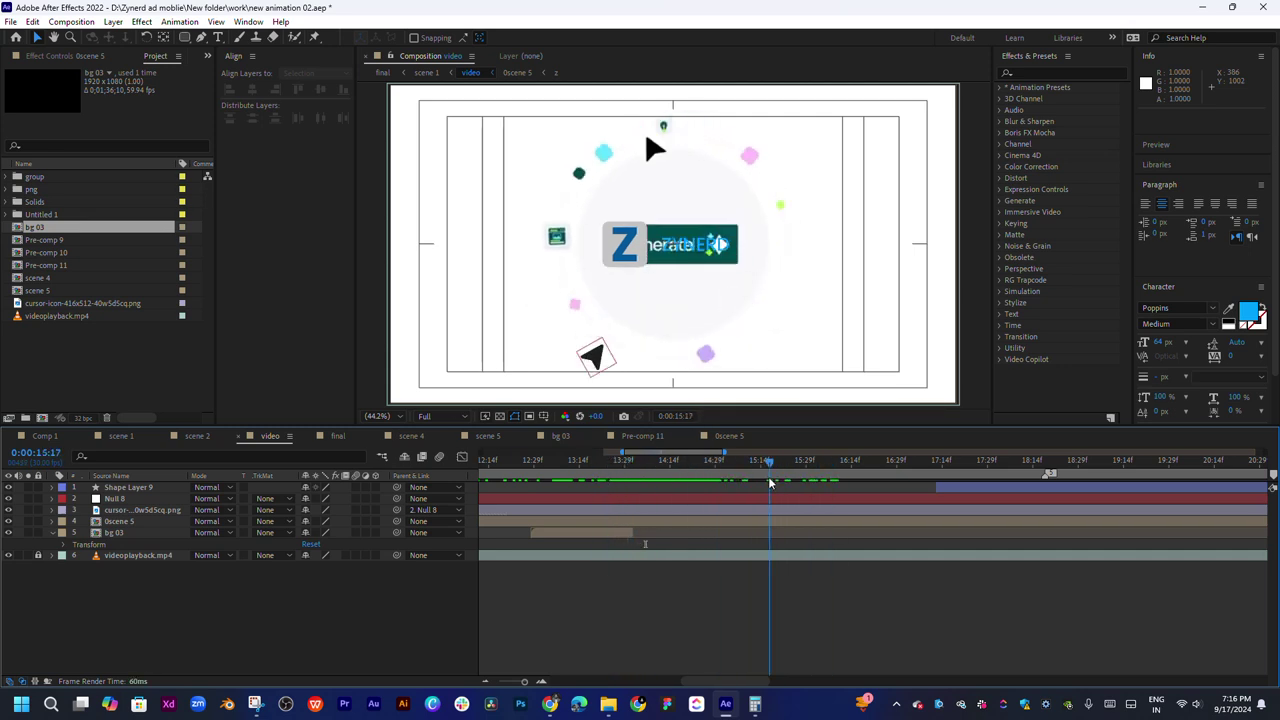
Extend bg 03, start Shape Layer 9 earlier, and move it below Null 8 and the cursor
drag(632, 530, 938, 532)
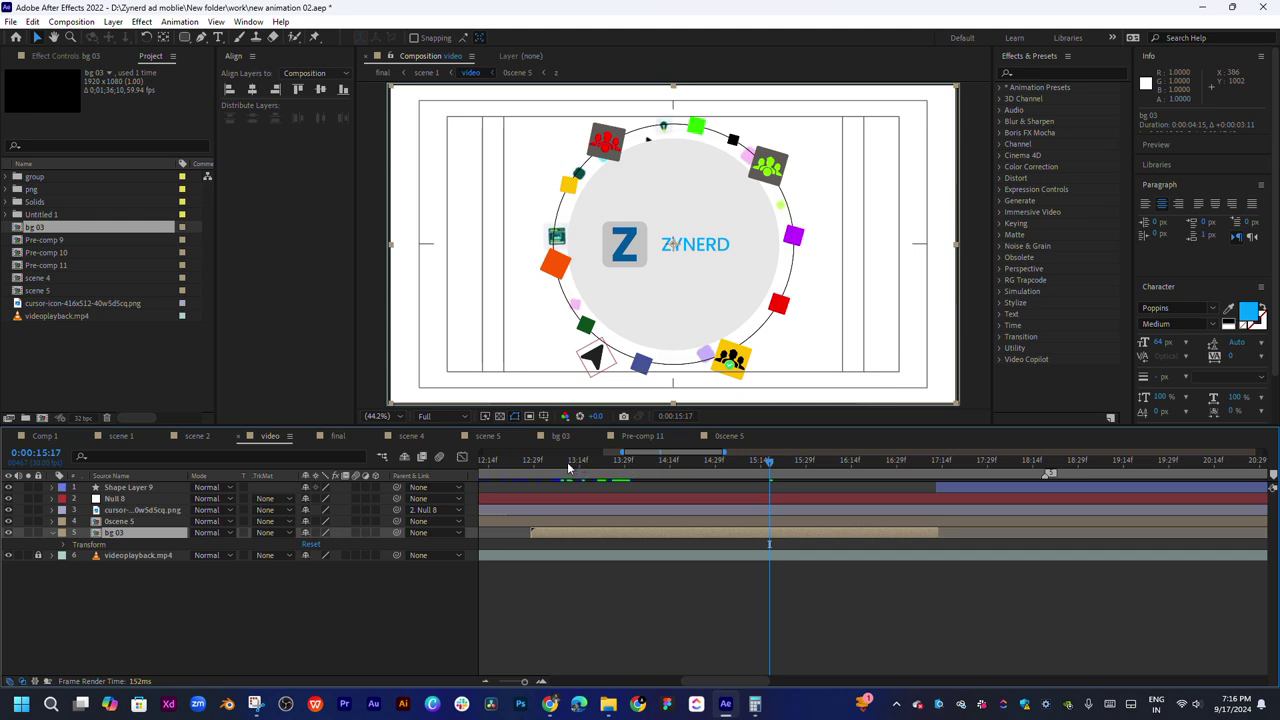
drag(568, 468, 829, 477)
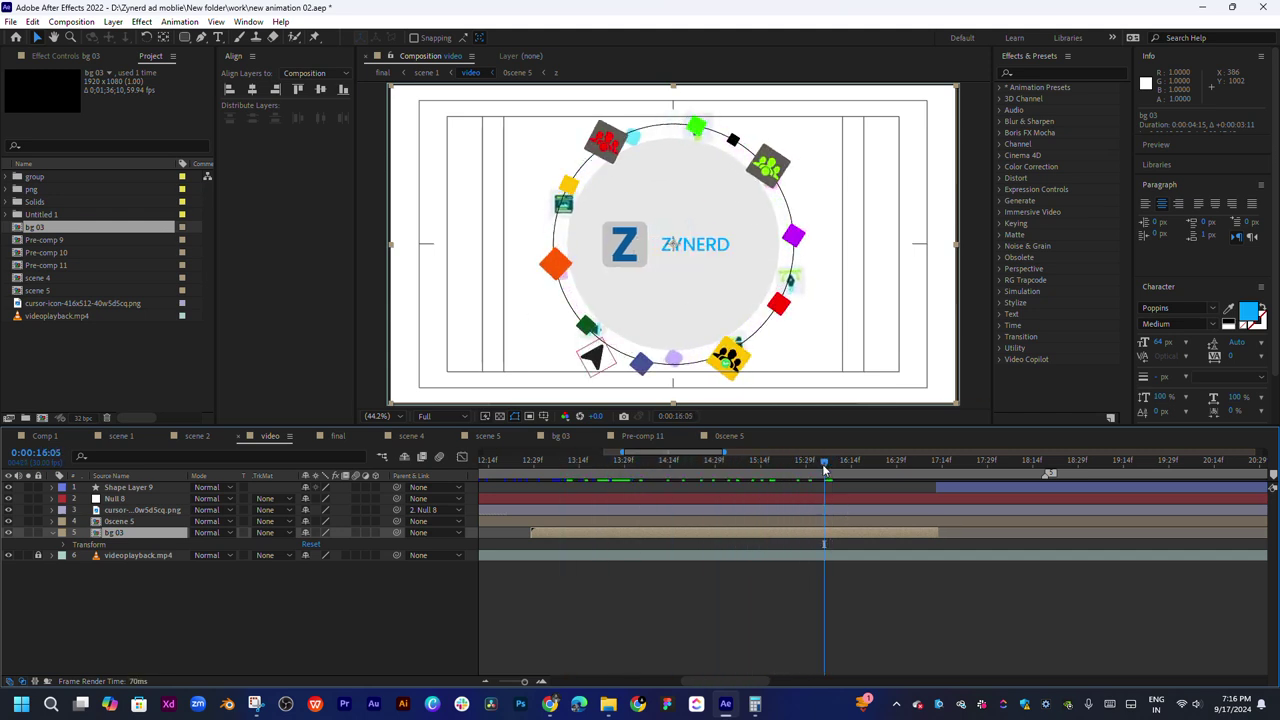
drag(948, 499, 884, 493)
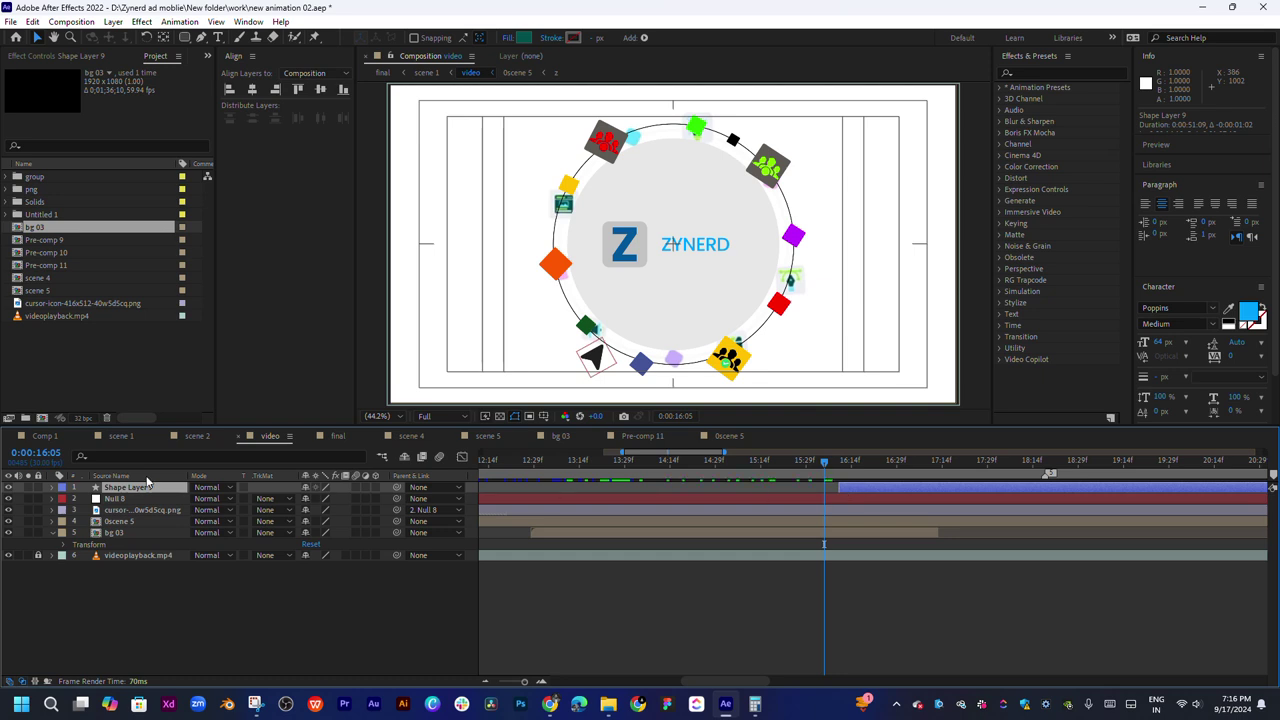
drag(140, 488, 145, 511)
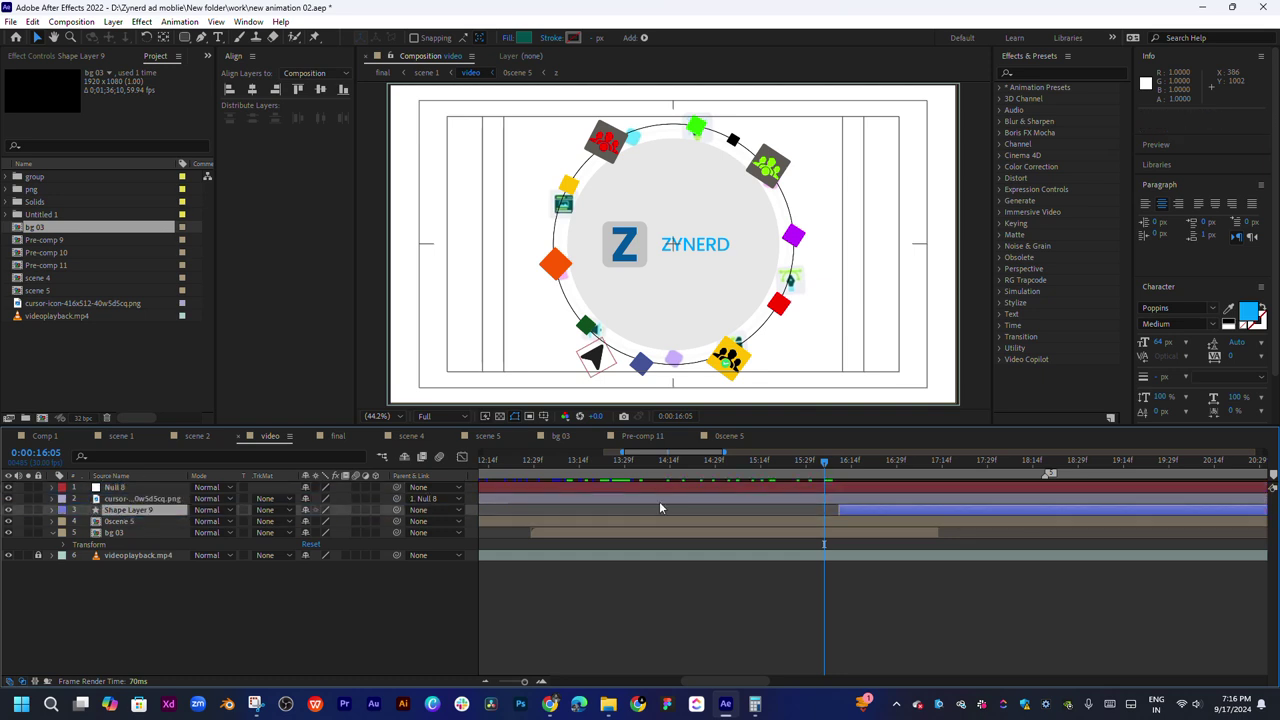
mouse_move(804, 463)
mouse_down()
mouse_move(726, 479)
mouse_move(703, 470)
mouse_move(808, 481)
mouse_move(699, 472)
mouse_up()
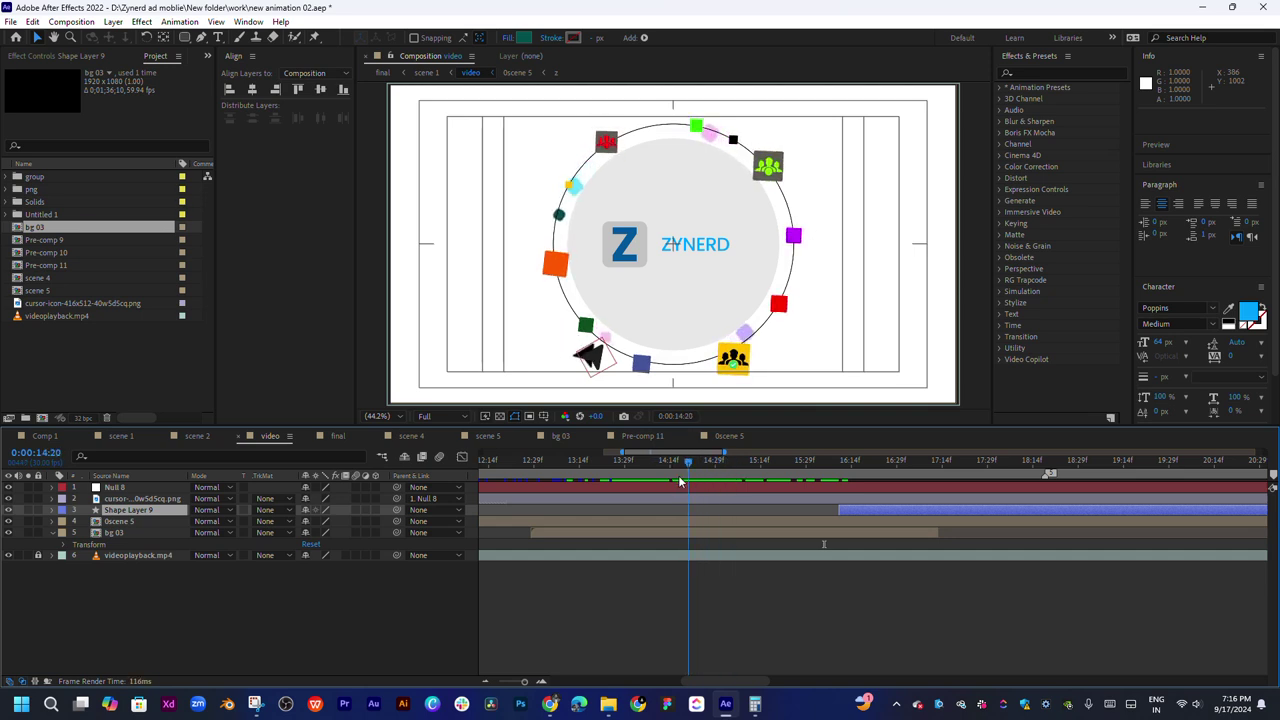
double_click(683, 532)
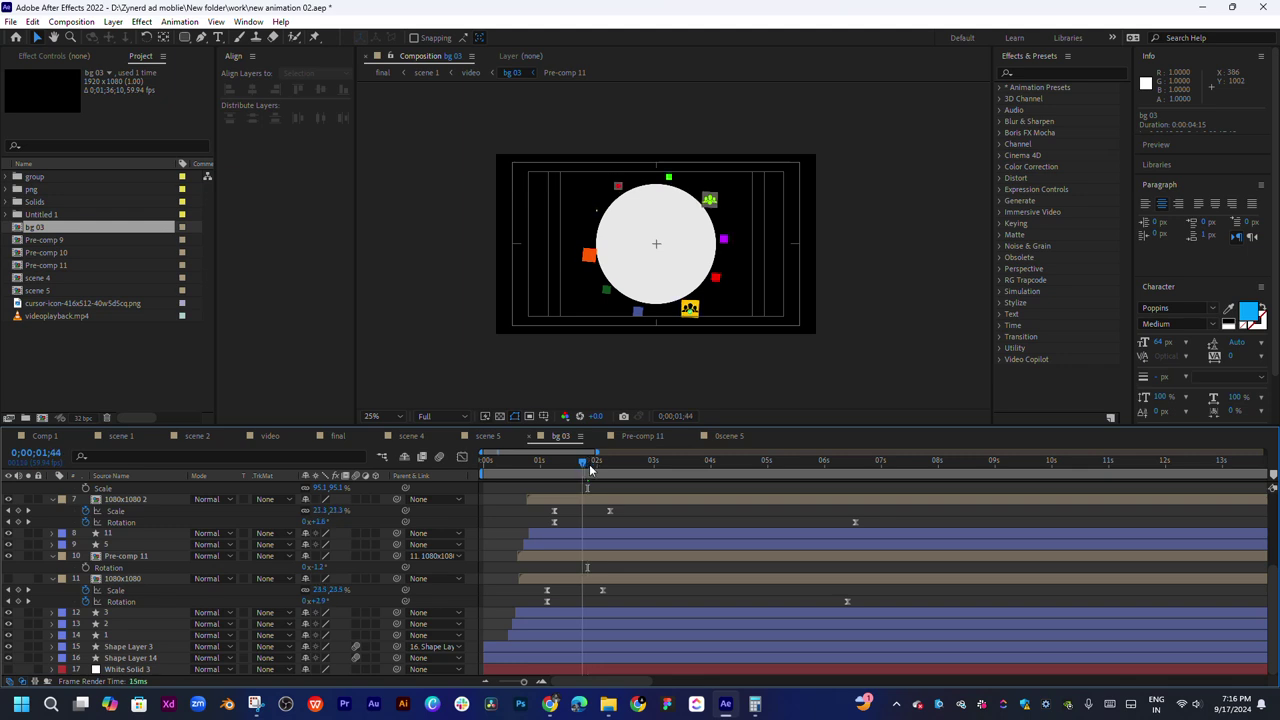
click(623, 466)
drag(643, 500, 662, 500)
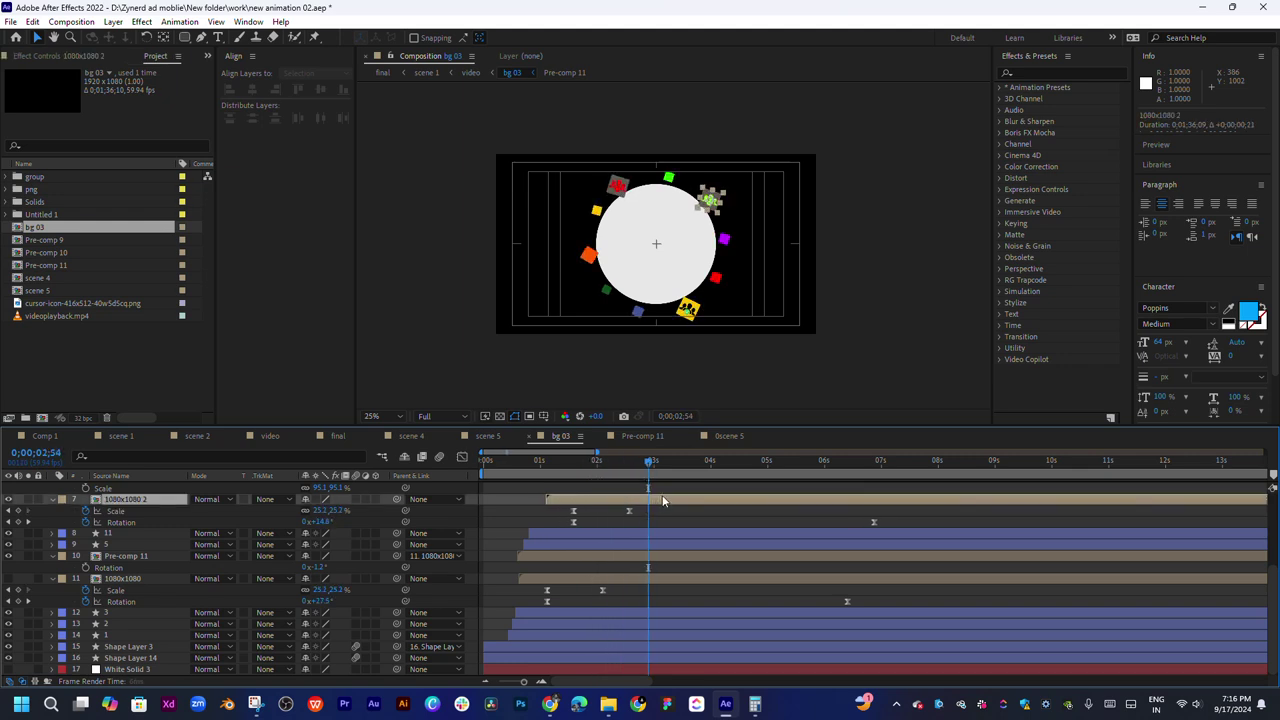
mouse_move(584, 466)
mouse_down()
mouse_move(703, 473)
mouse_move(608, 478)
mouse_move(547, 499)
mouse_up()
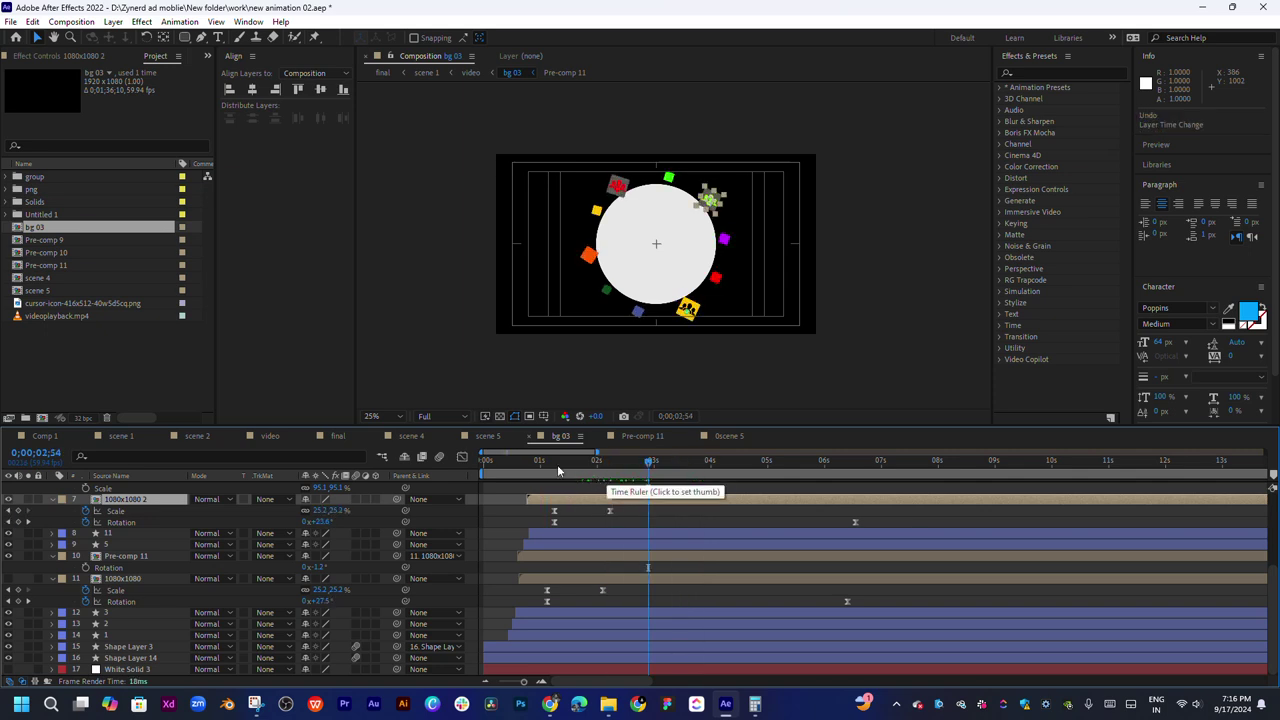
click(560, 463)
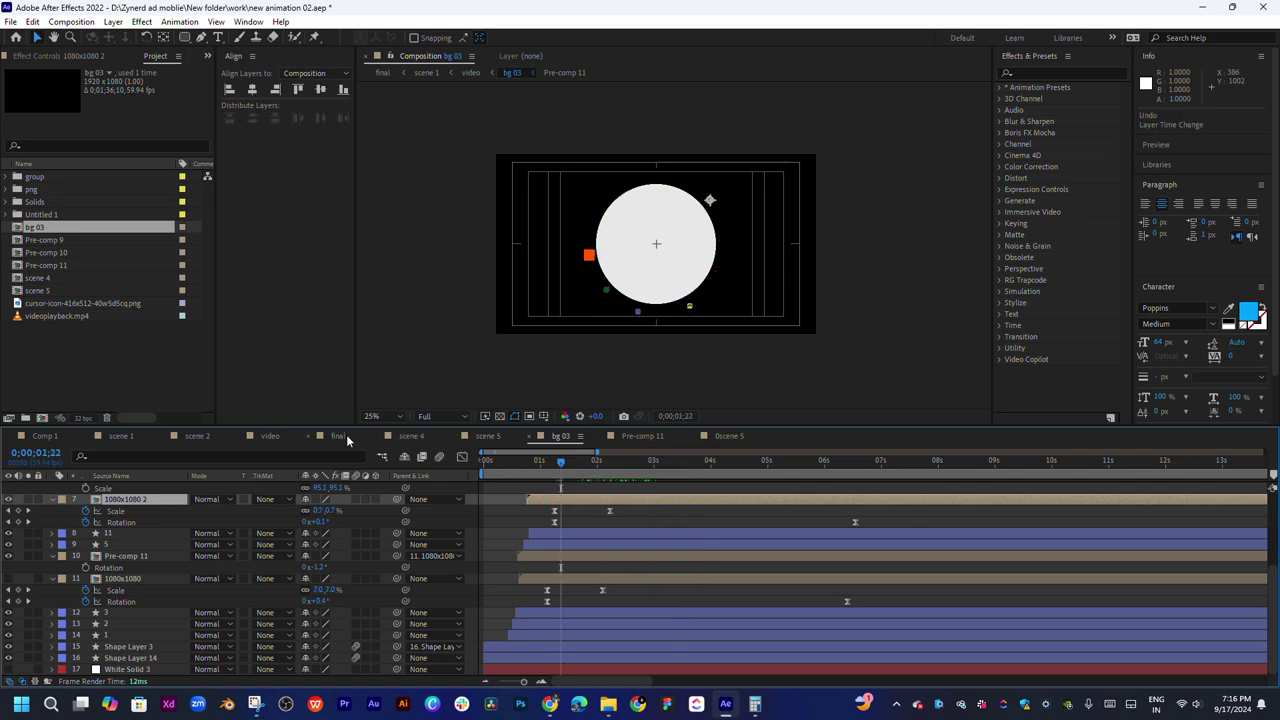
click(280, 437)
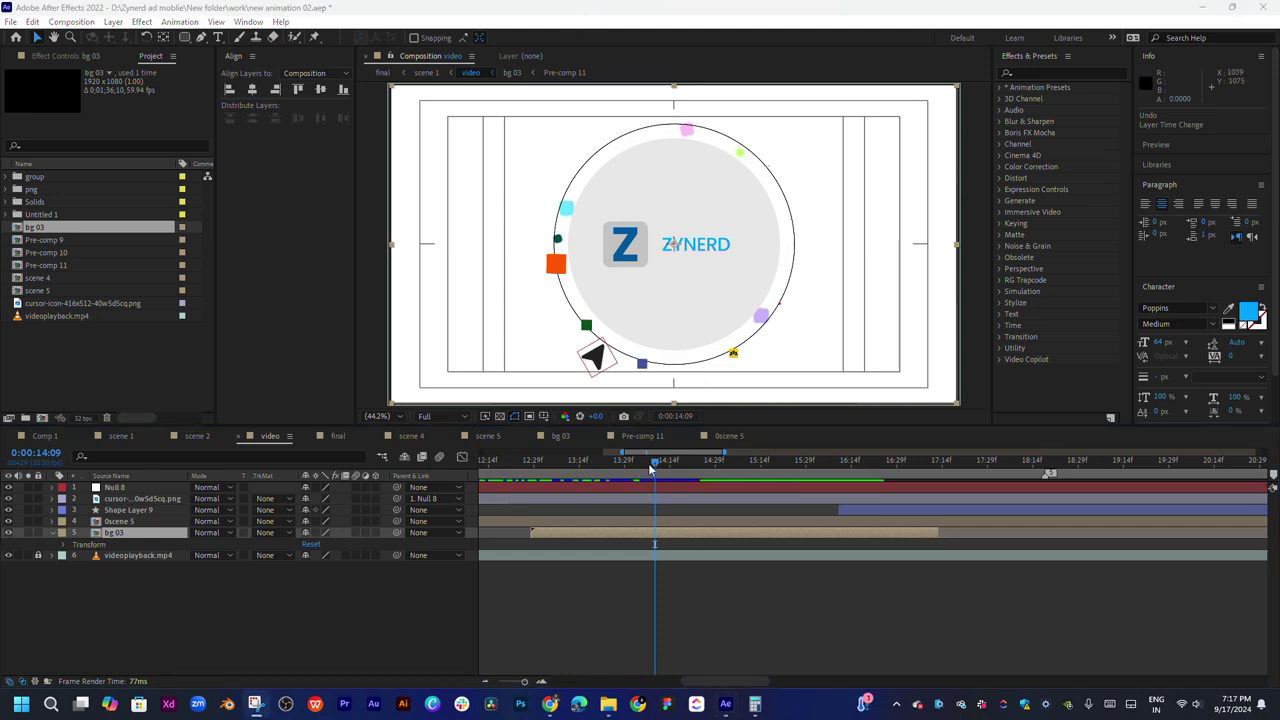
drag(650, 468, 676, 470)
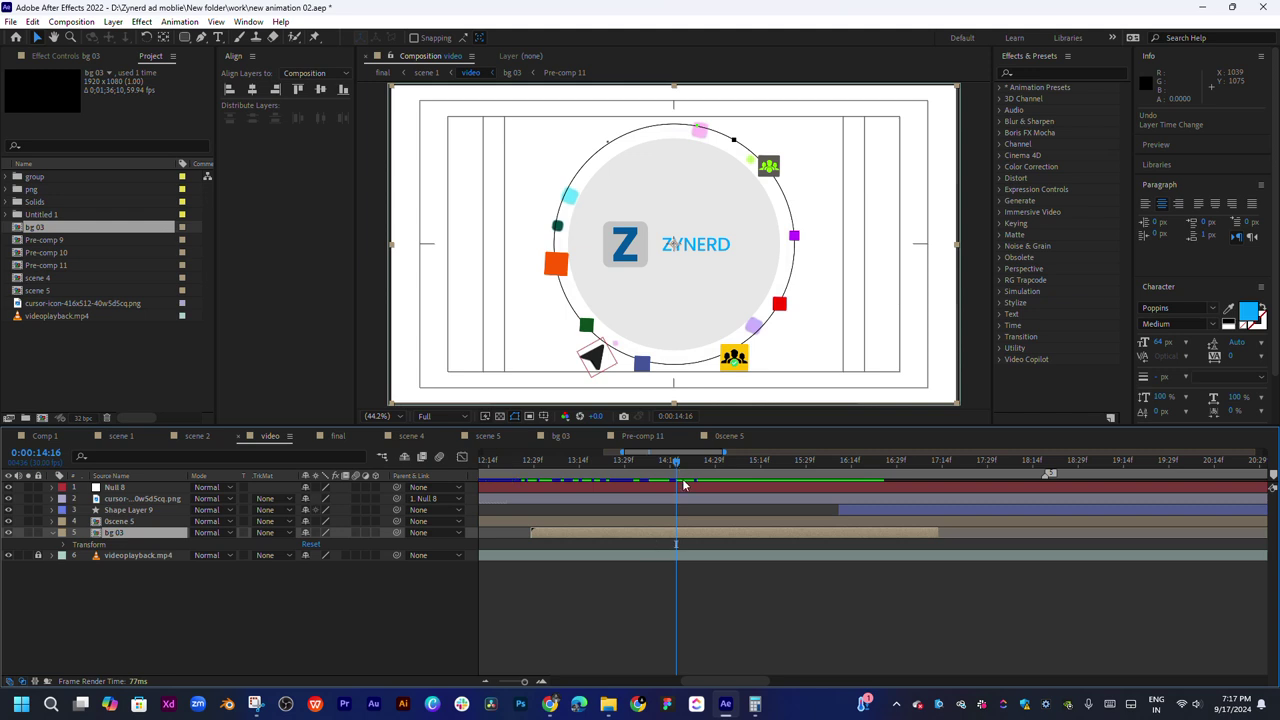
click(685, 487)
key(u)
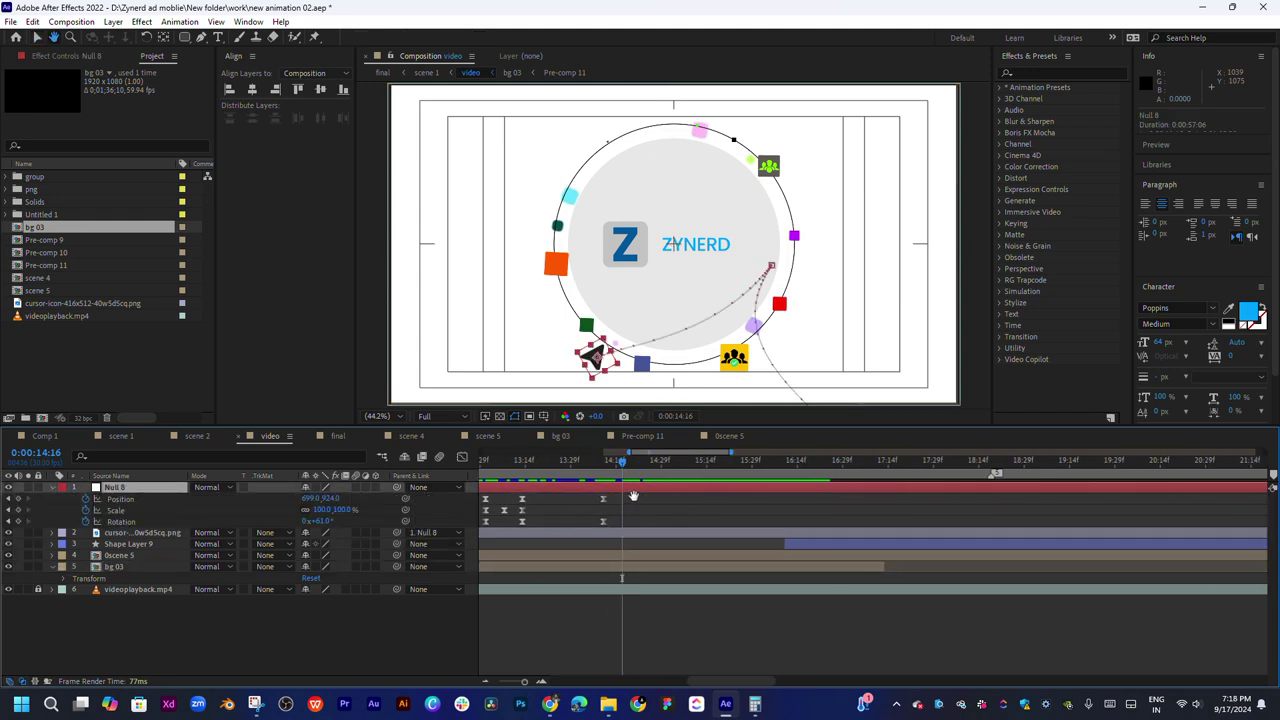
drag(606, 498, 600, 533)
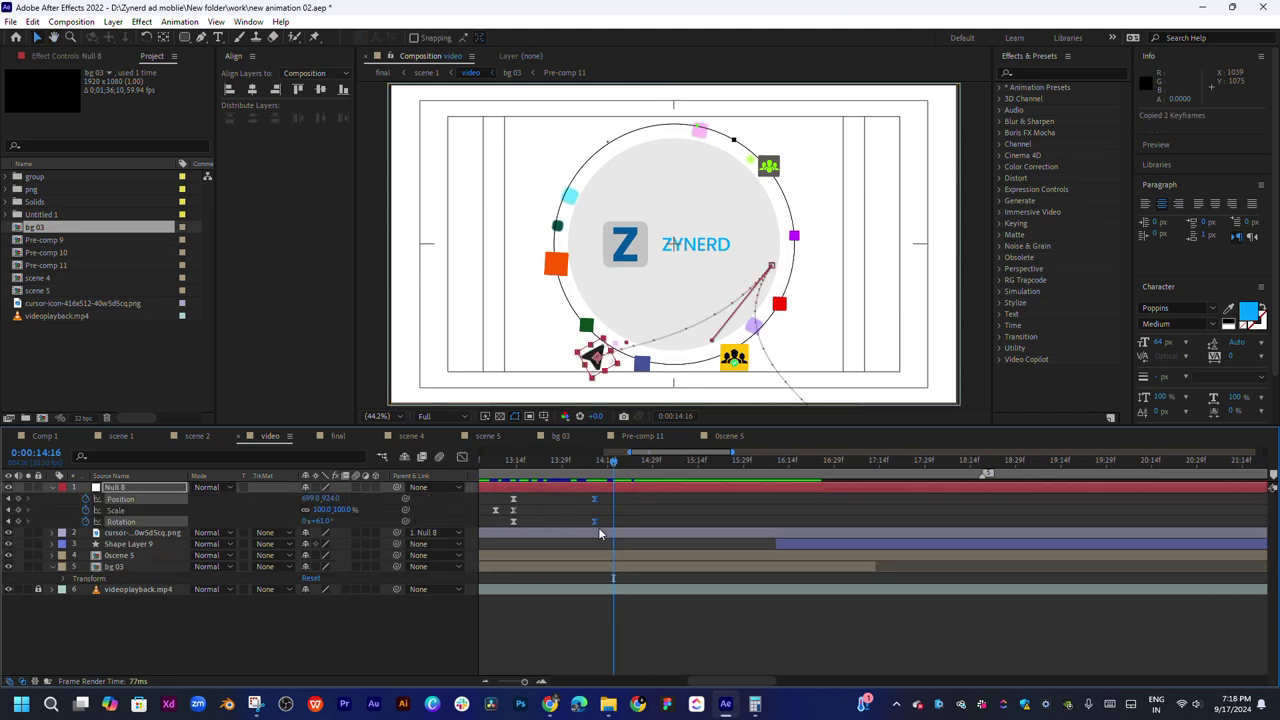
mouse_move(594, 464)
mouse_down()
mouse_move(772, 477)
mouse_move(746, 481)
mouse_up()
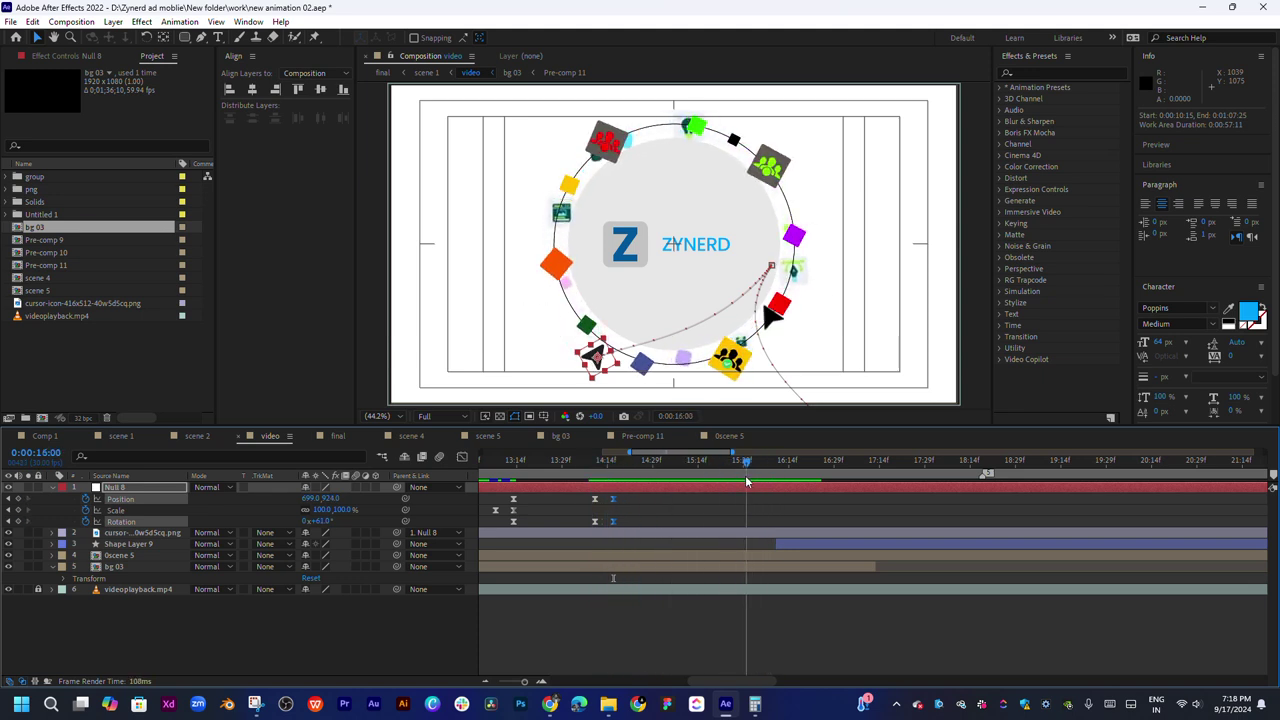
click(788, 567)
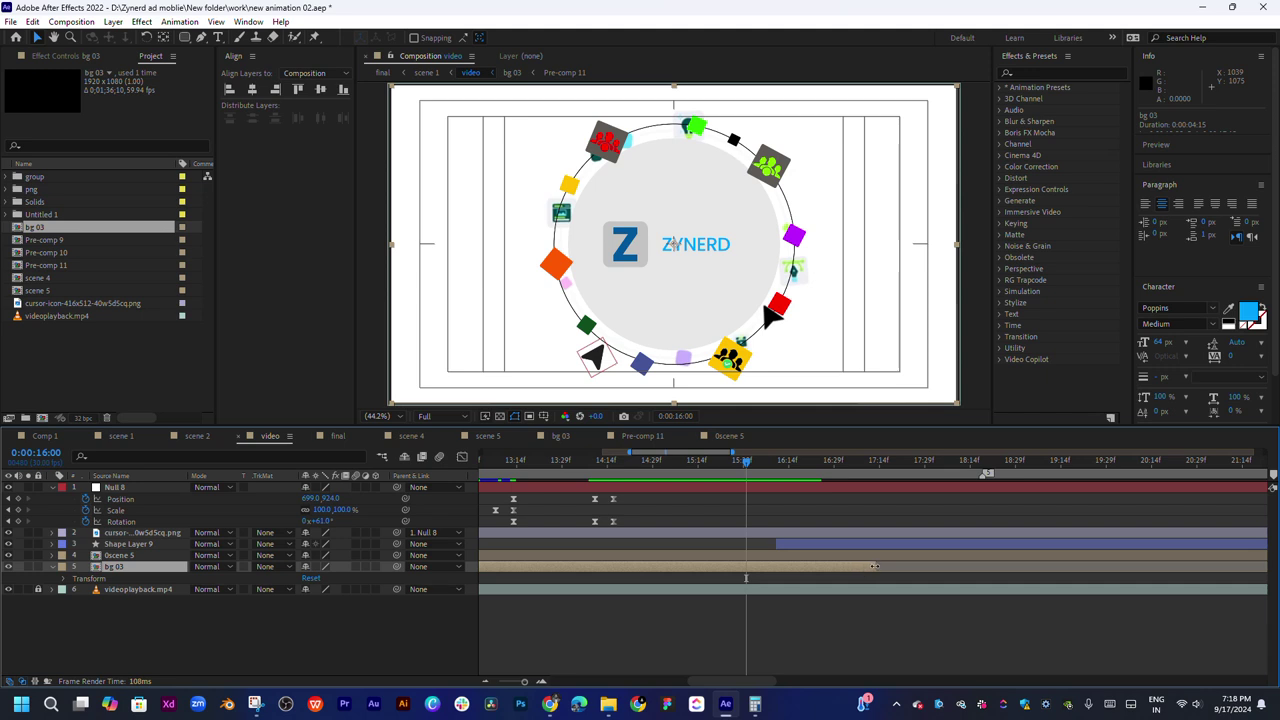
drag(874, 566, 726, 566)
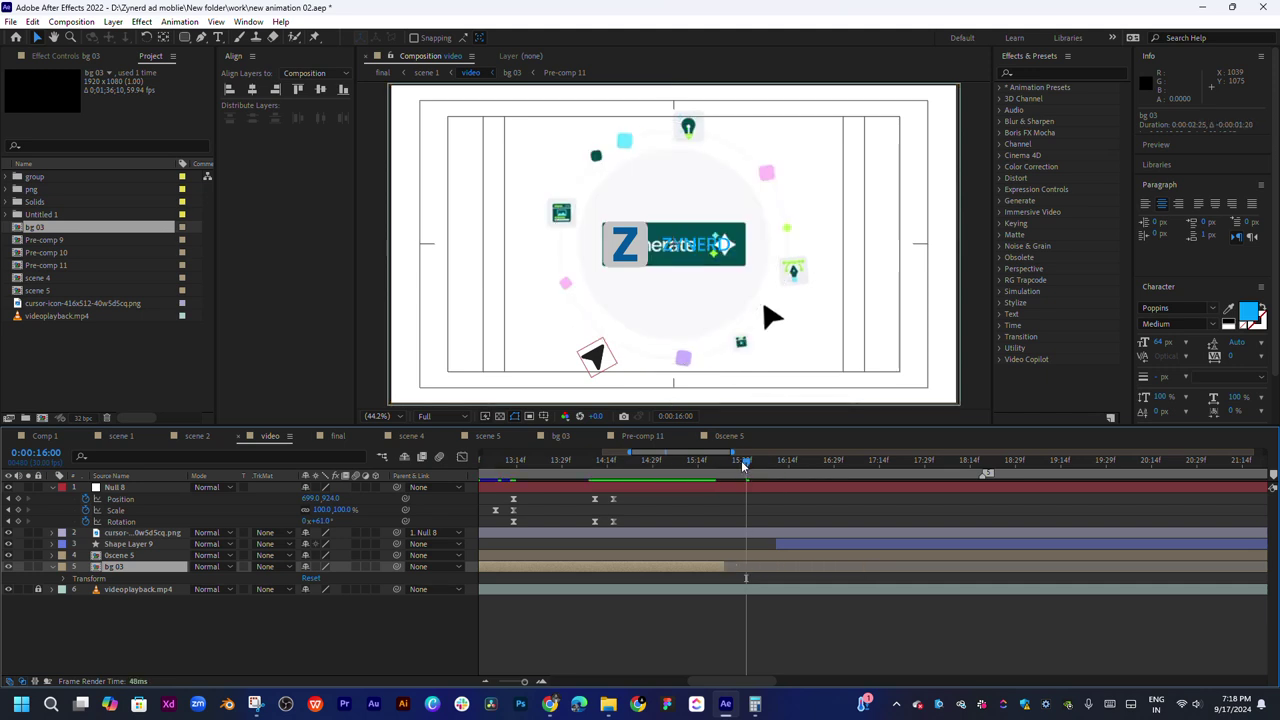
mouse_move(743, 466)
mouse_down()
mouse_move(811, 481)
mouse_move(725, 481)
mouse_move(833, 481)
mouse_up()
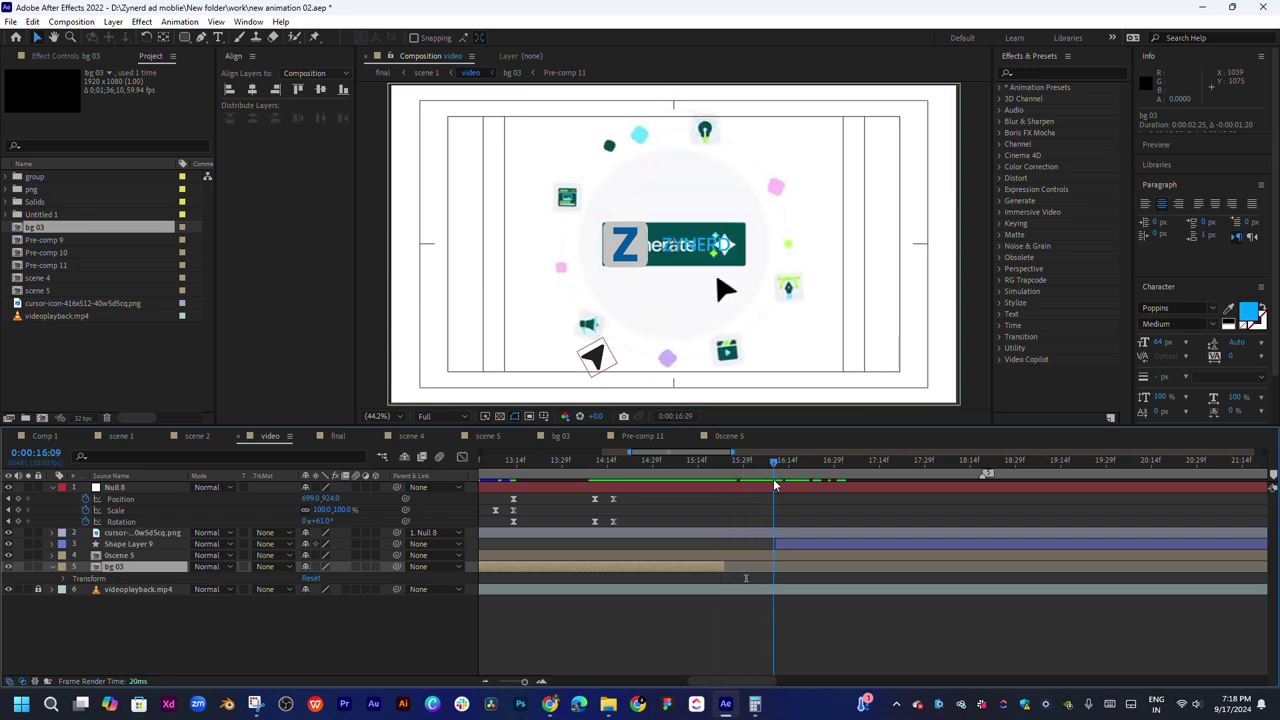
Undo stray path and logo changes, then lock the shape, scene and background layers
click(831, 497)
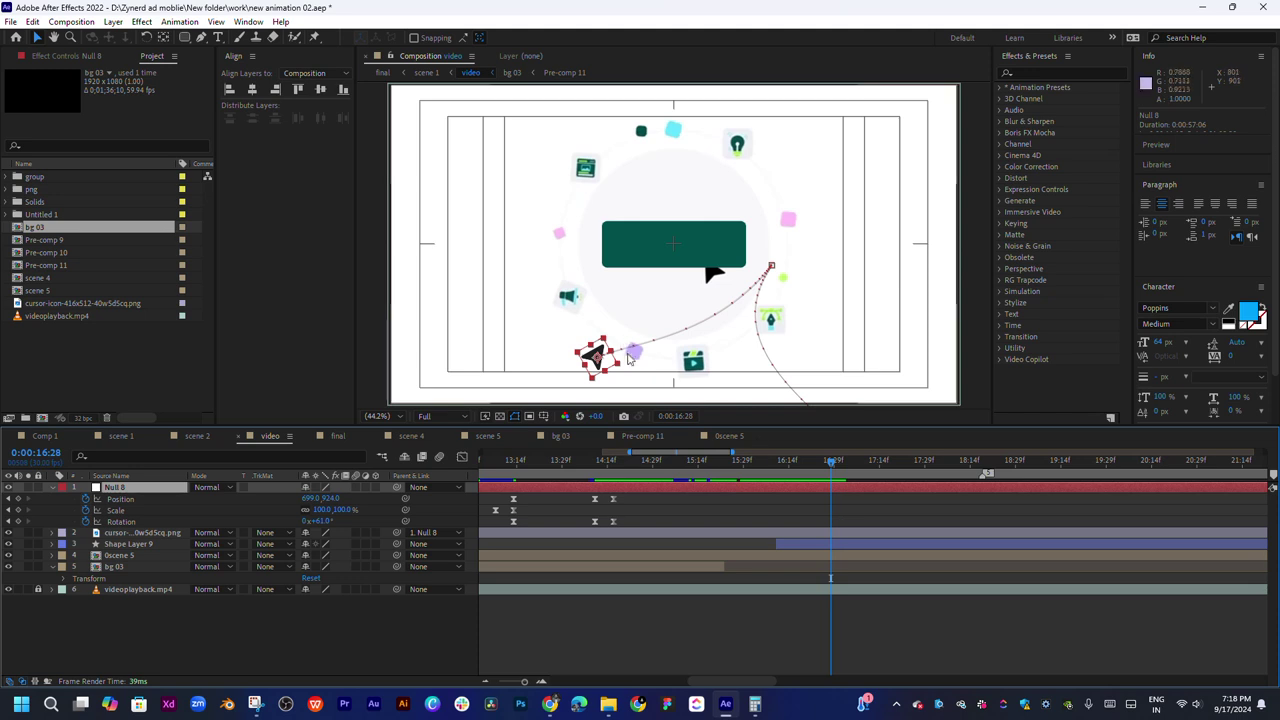
mouse_move(609, 359)
mouse_down()
mouse_move(577, 377)
mouse_move(622, 362)
mouse_move(530, 360)
mouse_move(680, 292)
mouse_up()
key(ctrl+z)
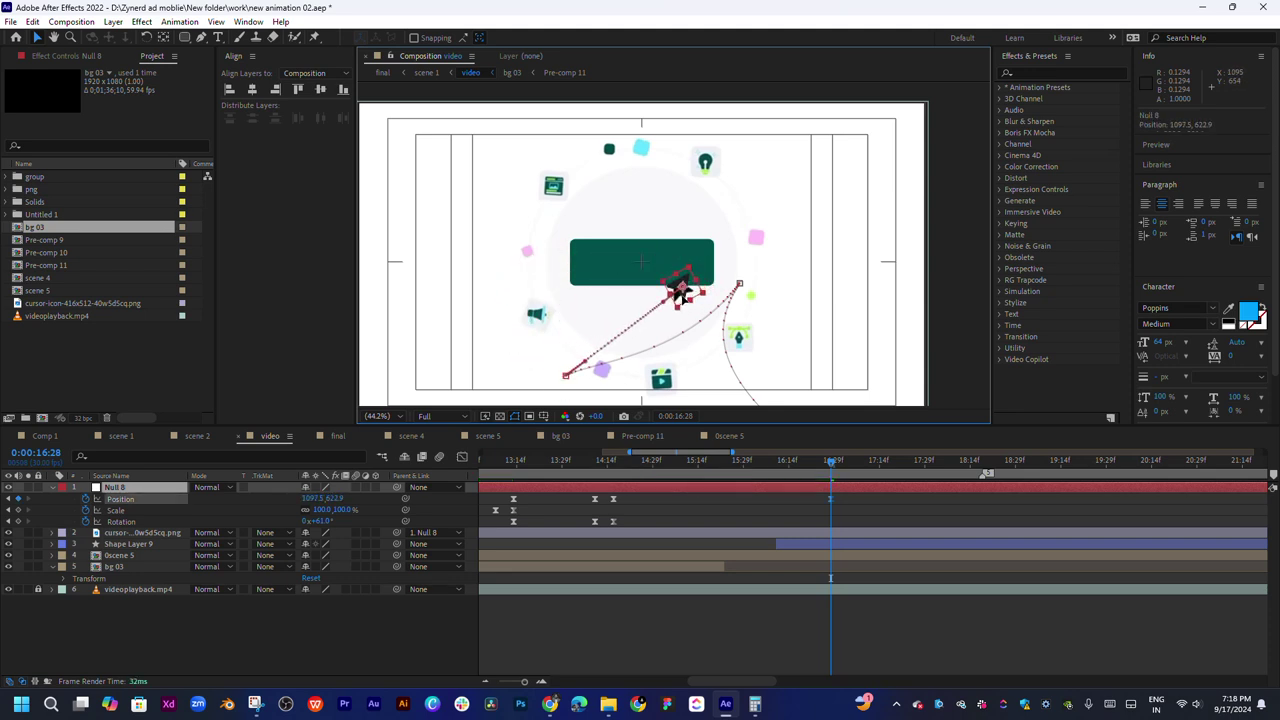
click(668, 357)
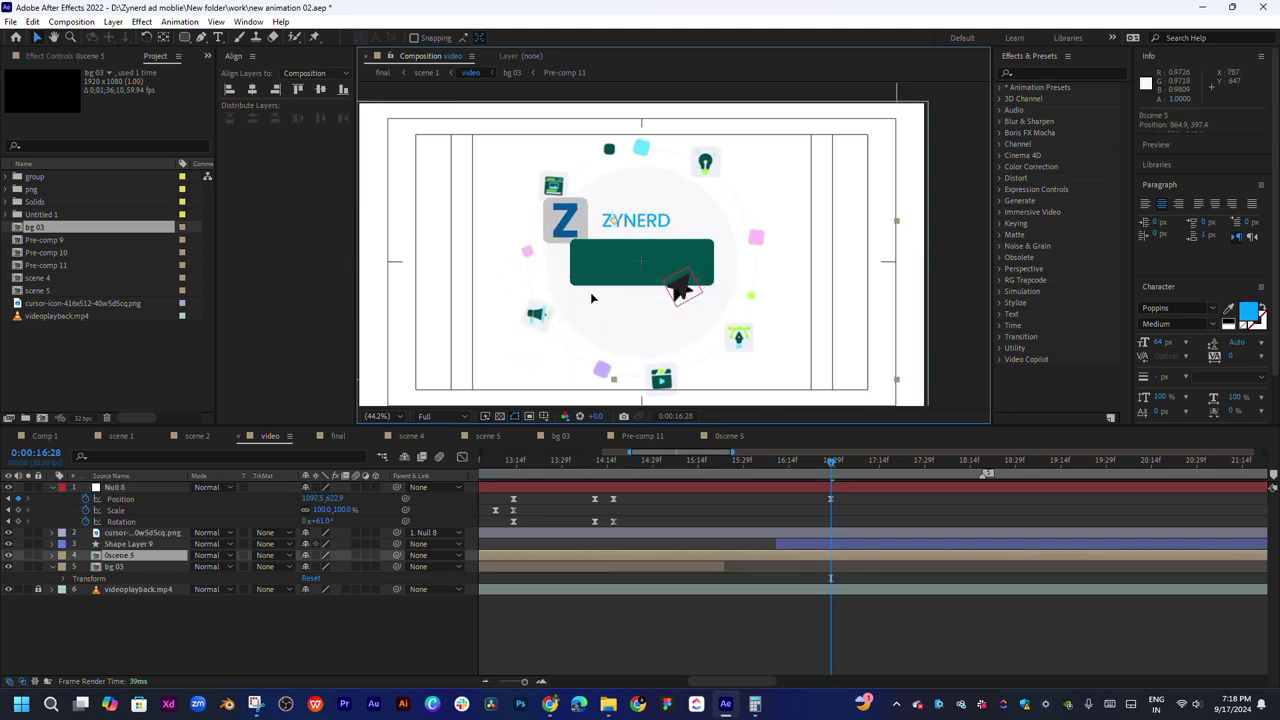
key(ctrl+z)
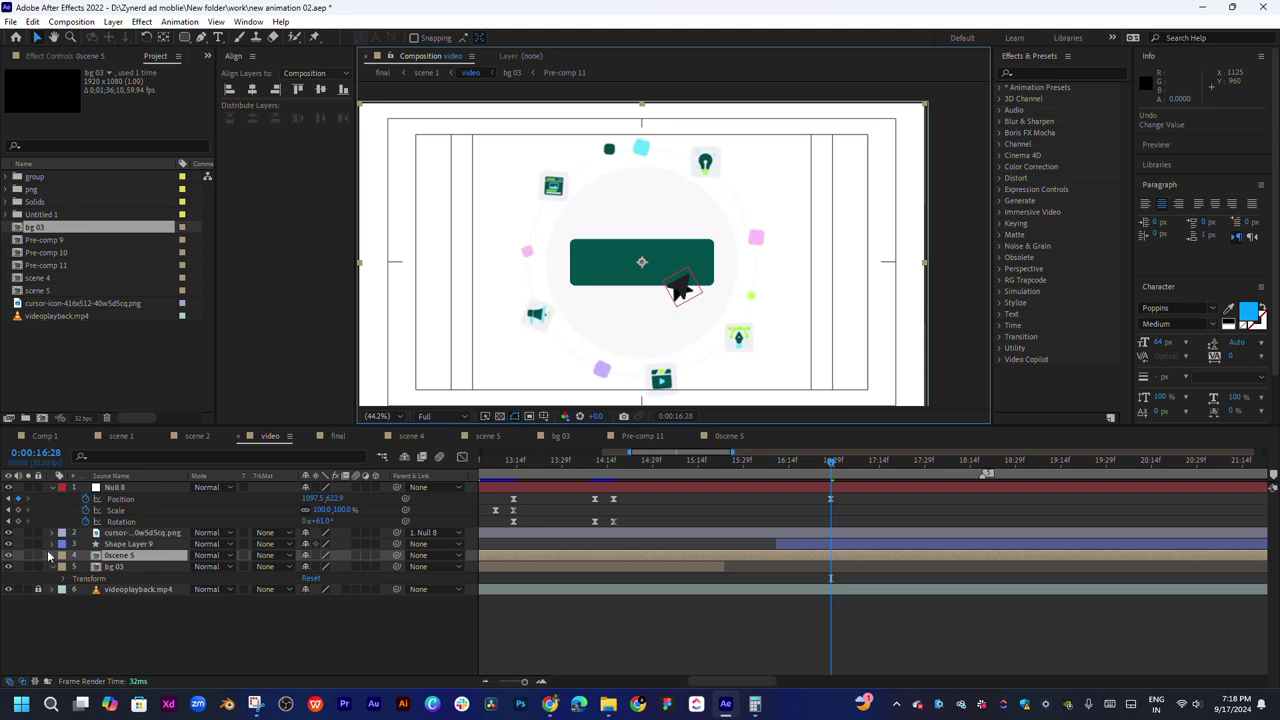
drag(38, 545, 38, 566)
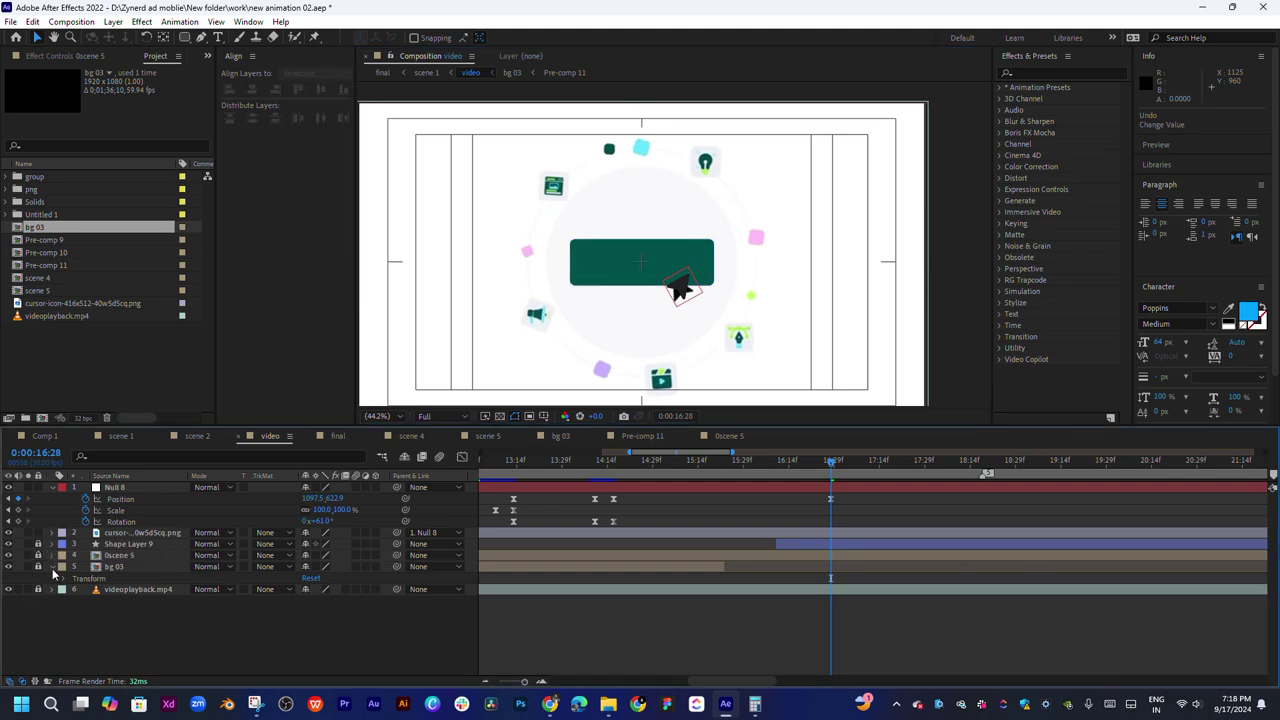
Reshape Null 8's motion path at the 16:28 keyframe, ending the cursor at the top-left icon
click(829, 487)
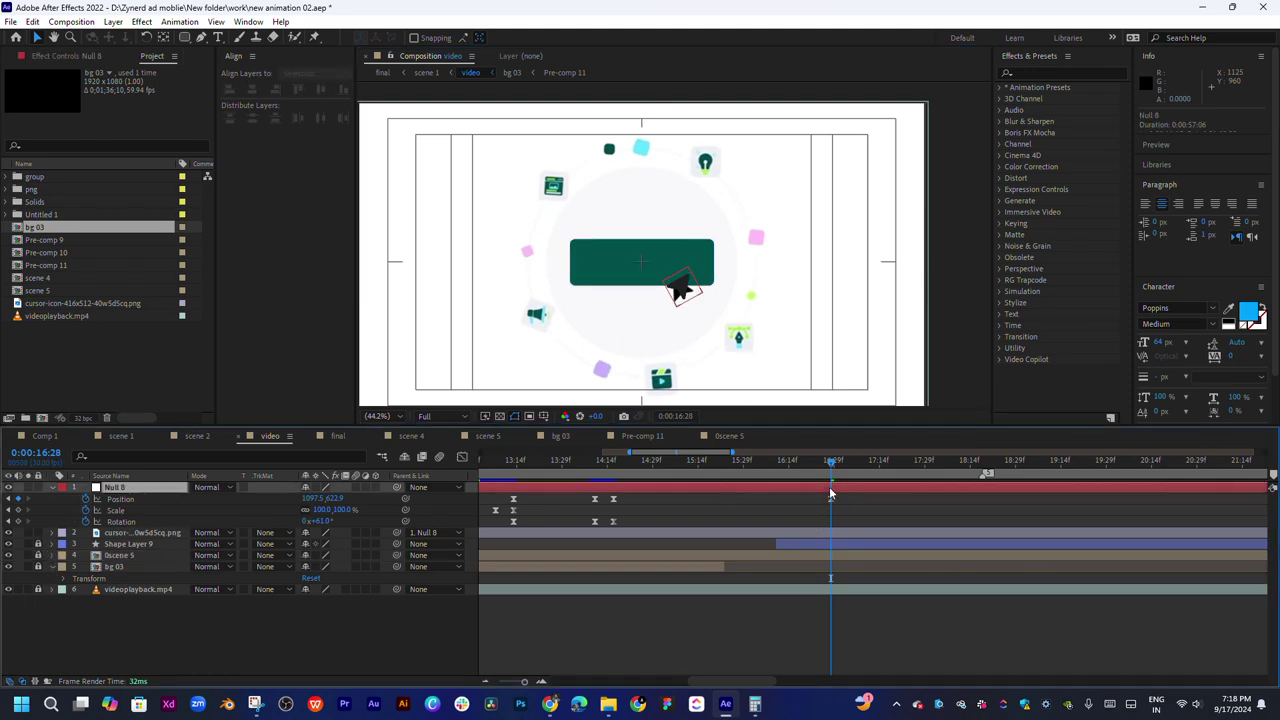
click(664, 314)
mouse_move(660, 311)
mouse_down()
mouse_move(733, 346)
mouse_move(761, 320)
mouse_up()
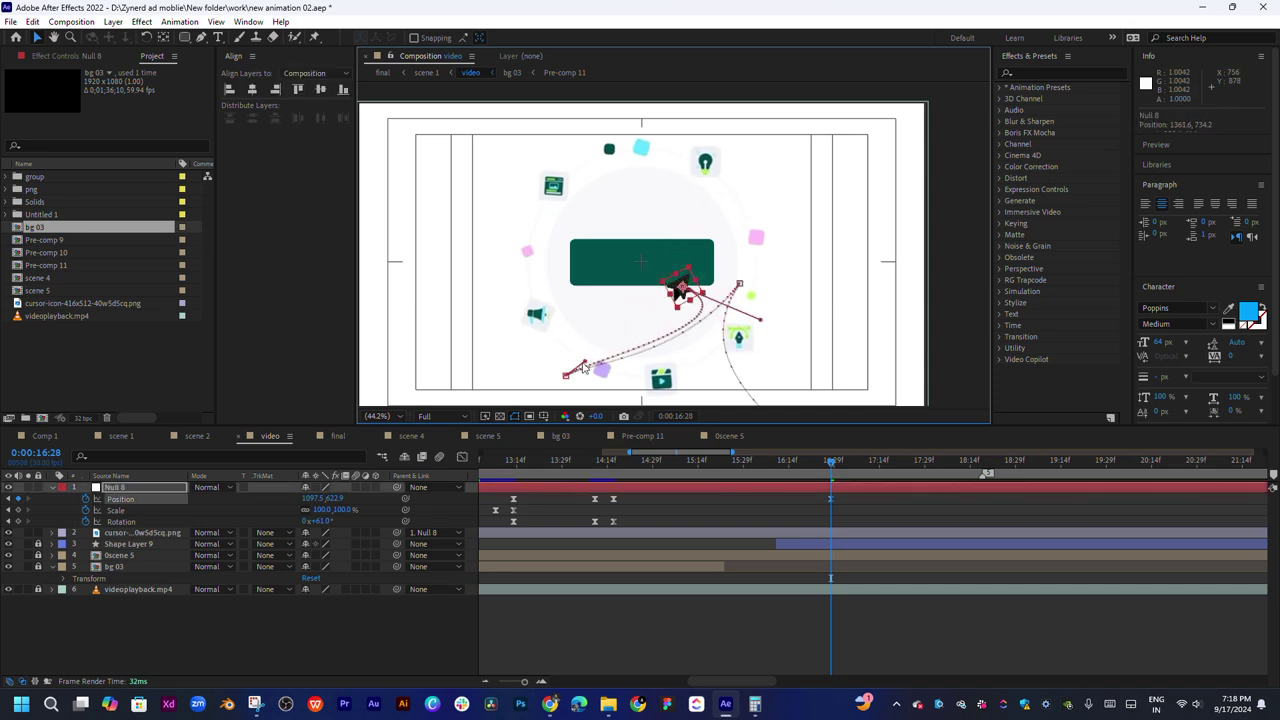
drag(584, 367, 453, 165)
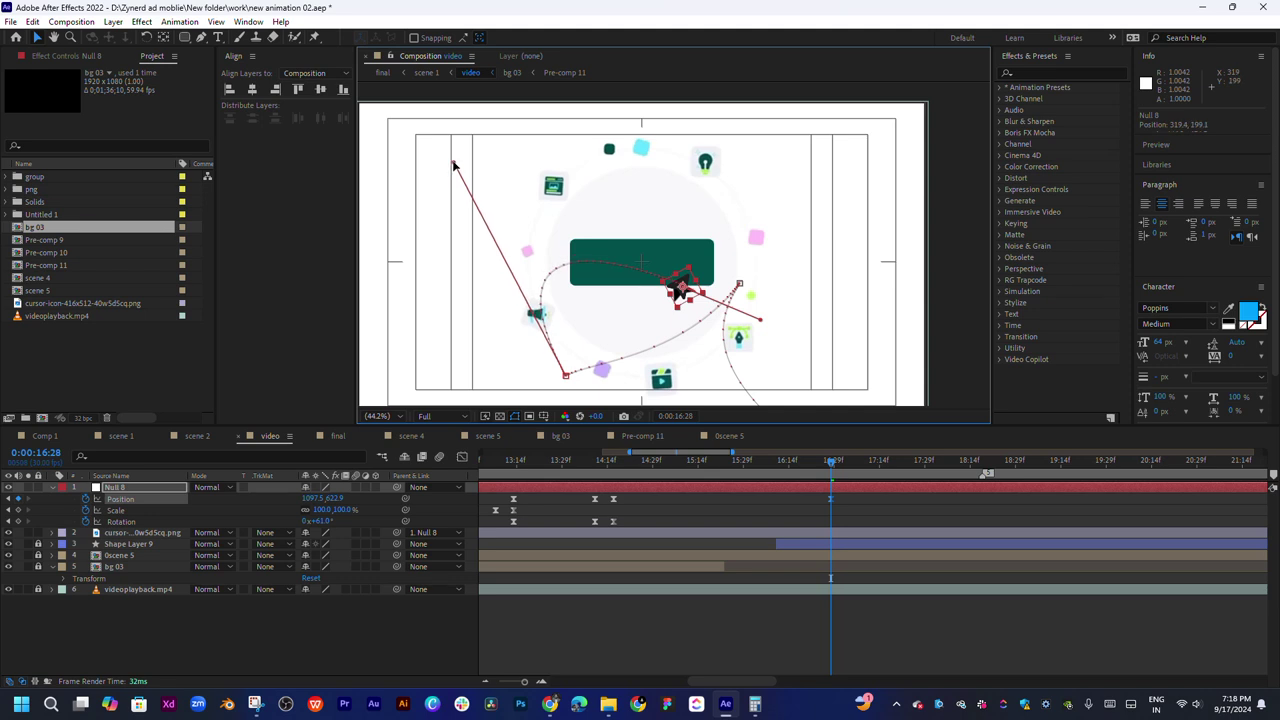
mouse_move(761, 323)
mouse_down()
mouse_move(611, 95)
mouse_move(700, 90)
mouse_up()
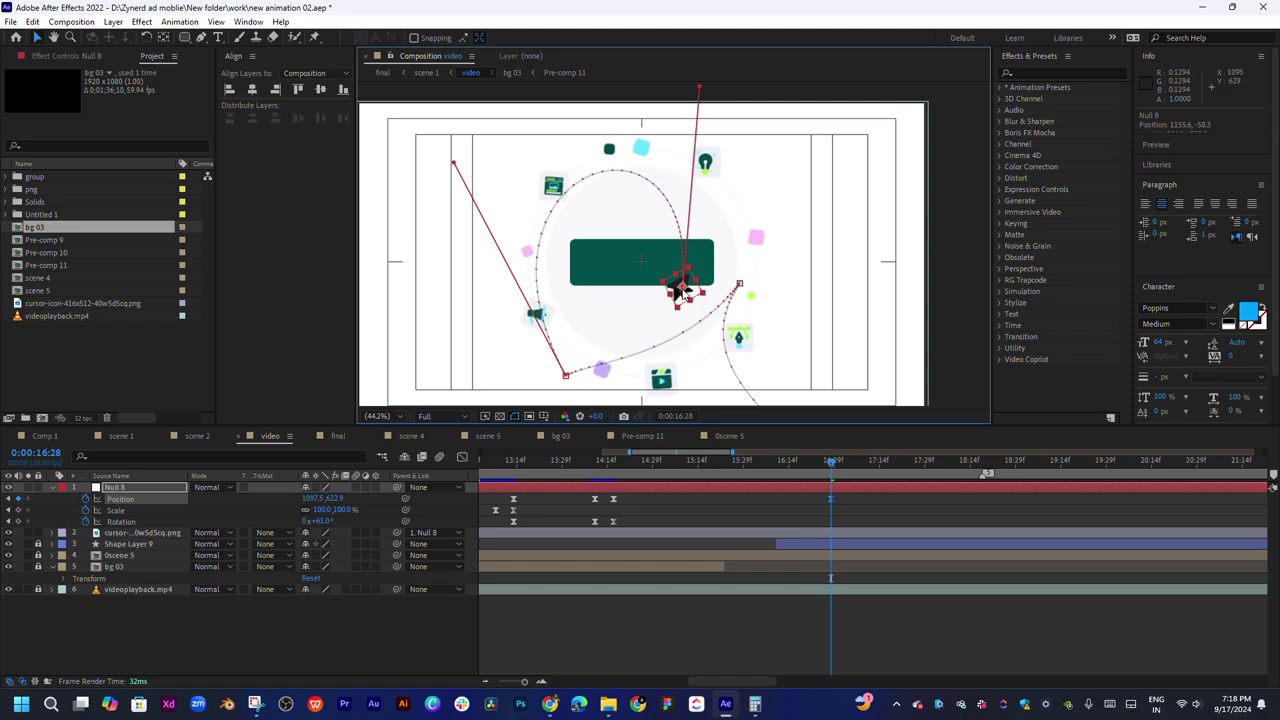
drag(683, 291, 689, 209)
key(ctrl+z)
drag(683, 290, 700, 282)
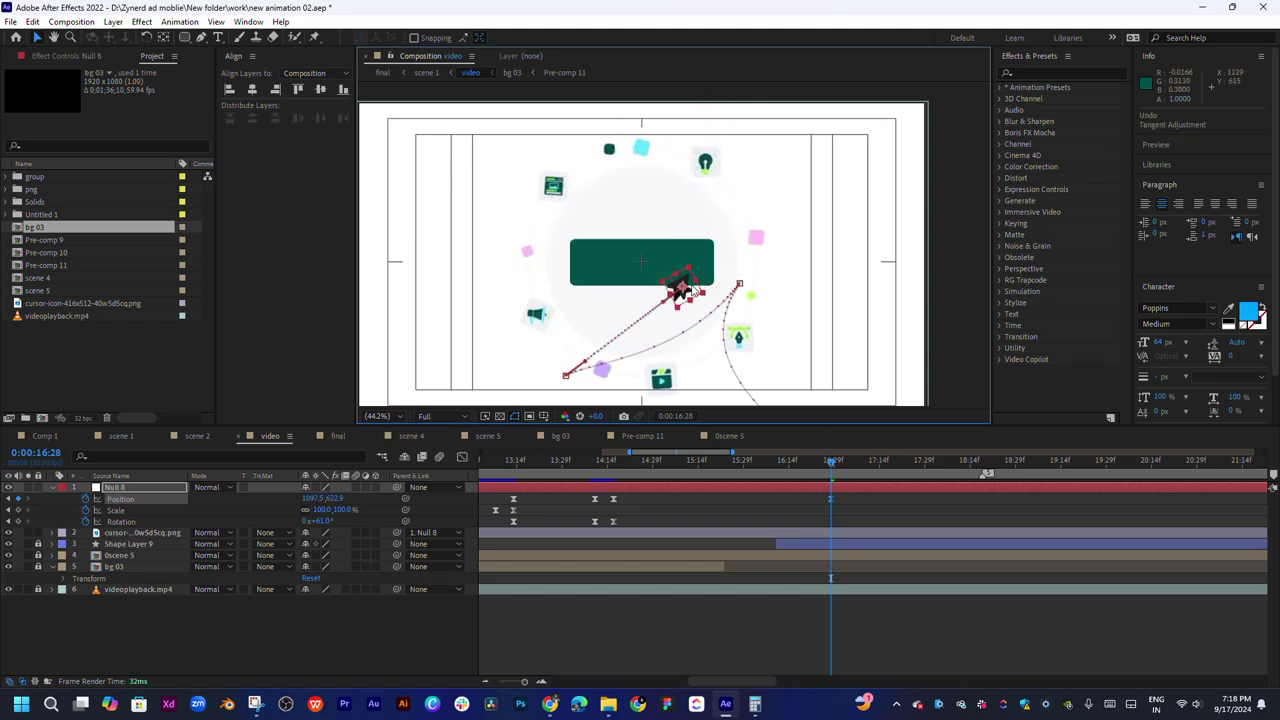
mouse_move(683, 290)
mouse_down()
mouse_move(541, 223)
mouse_move(547, 207)
mouse_up()
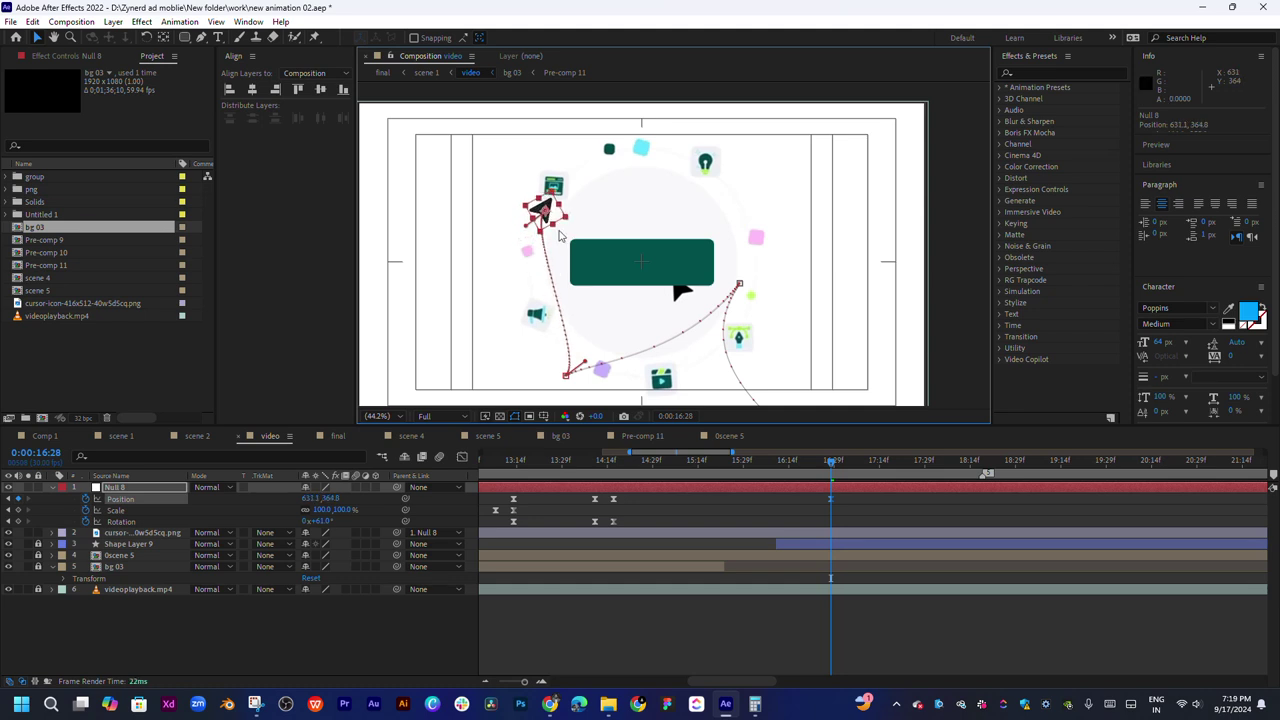
Move the Position keyframe to 15:15, place the cursor on the top lightbulb icon, and preview
drag(829, 498, 700, 498)
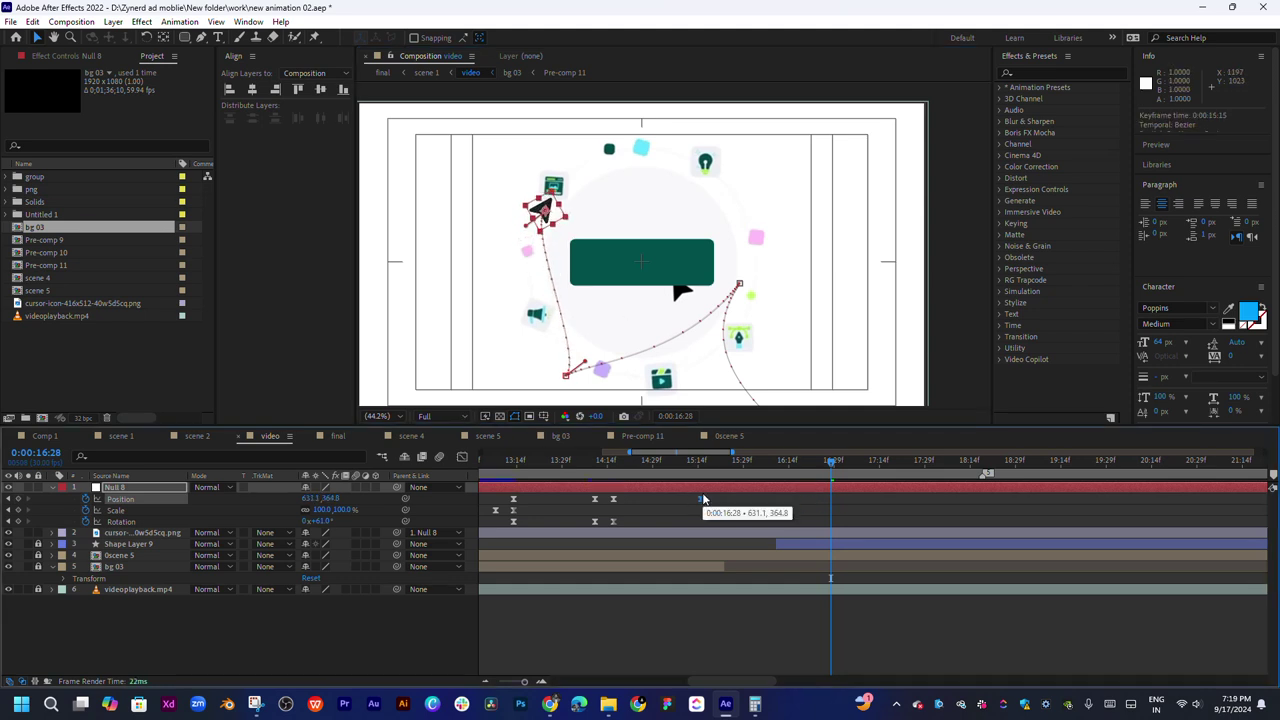
drag(537, 211, 706, 173)
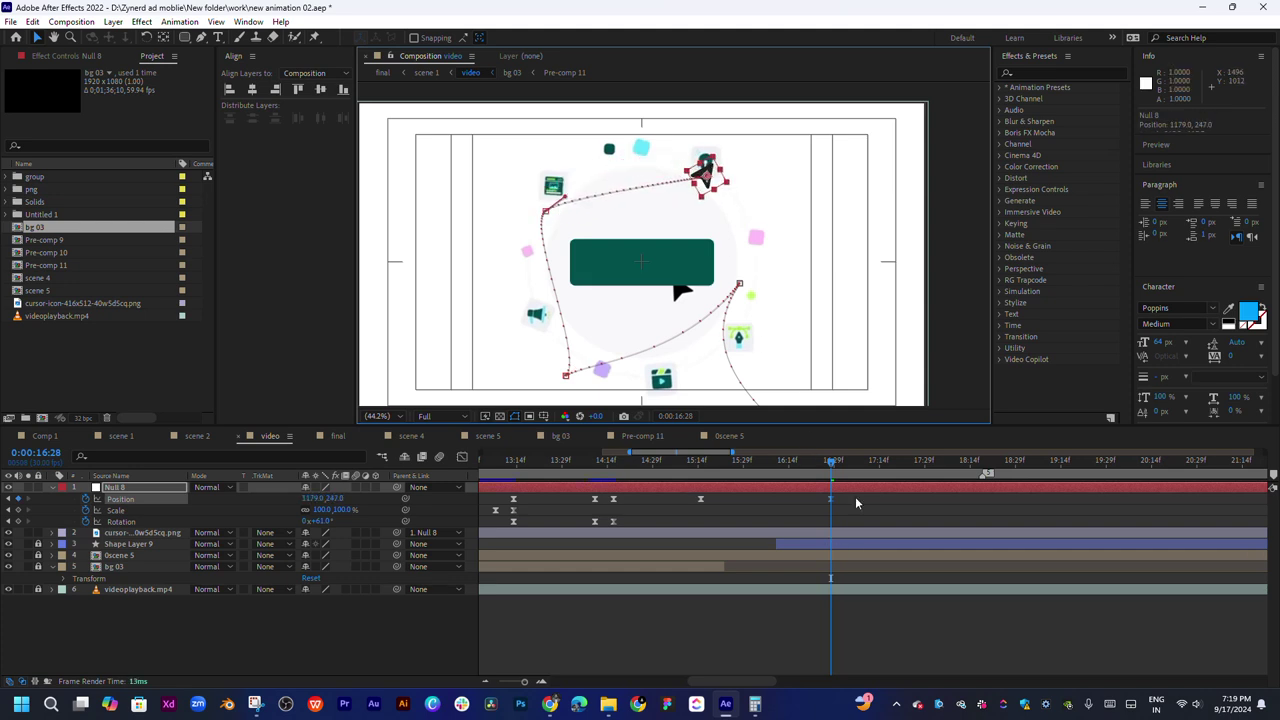
drag(834, 501, 755, 504)
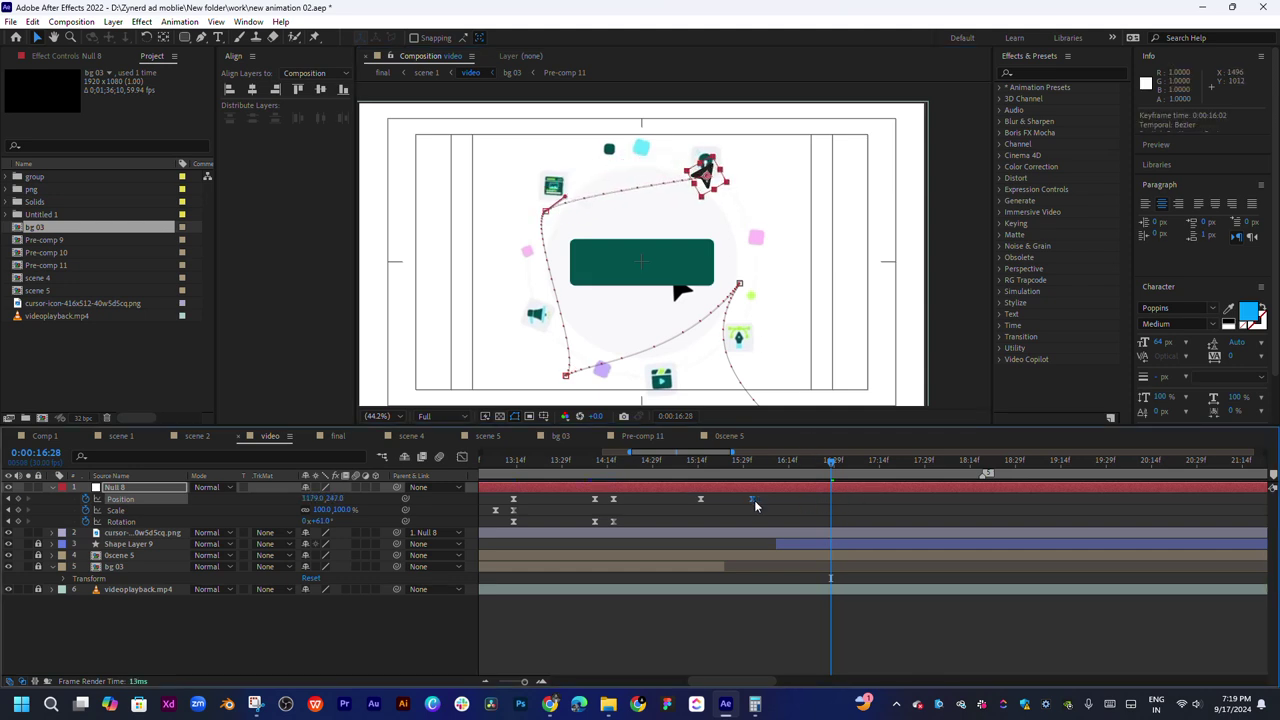
click(653, 465)
mouse_move(654, 471)
mouse_down()
mouse_move(680, 471)
mouse_move(685, 503)
mouse_up()
mouse_move(804, 466)
mouse_down()
mouse_move(831, 468)
mouse_move(762, 499)
mouse_up()
key(ctrl+z)
Add marker 6 at 18:13, nudge a keyframe to 15:07, and put the cursor on the right icon at 16:13
drag(1271, 482, 967, 489)
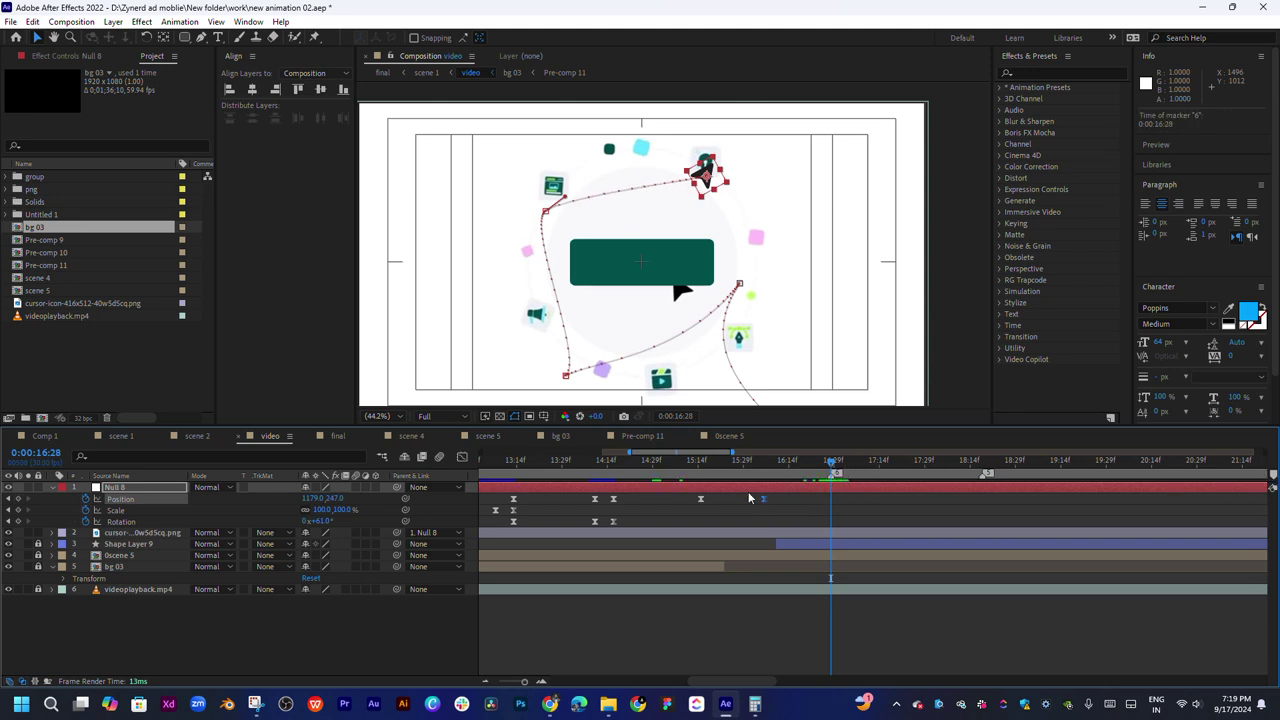
drag(701, 499, 676, 499)
drag(812, 468, 788, 467)
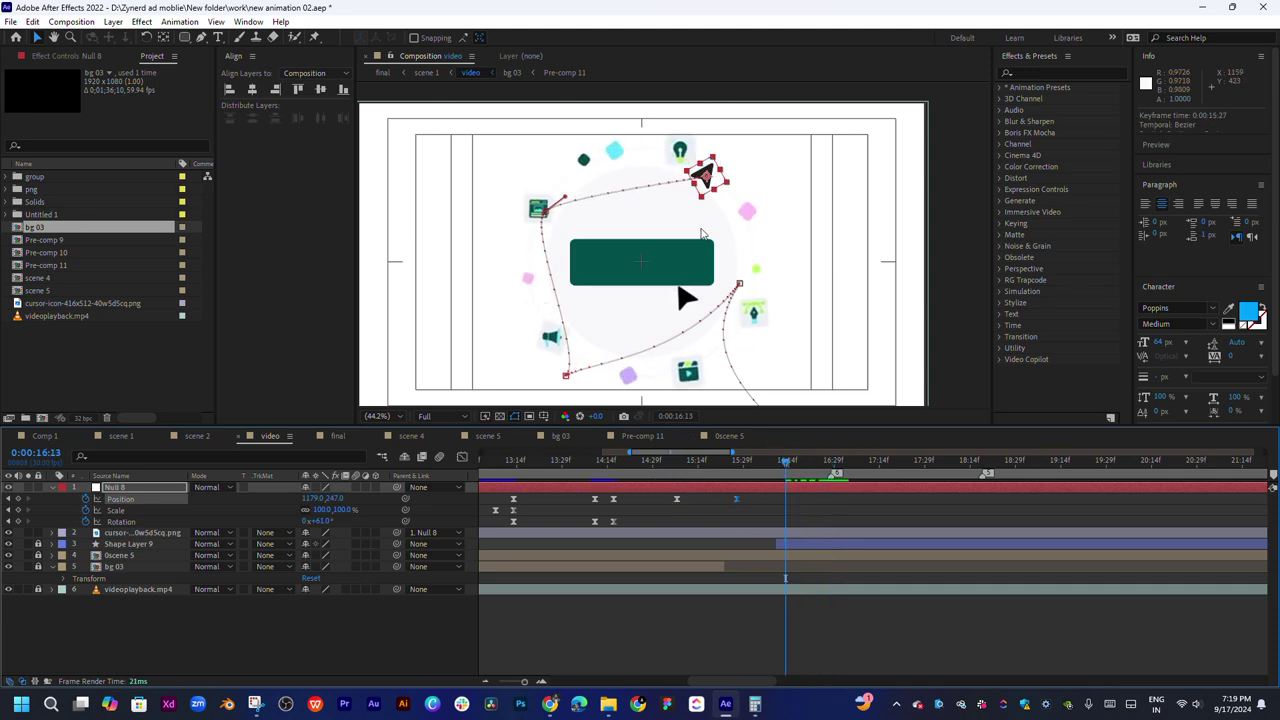
drag(706, 178, 752, 308)
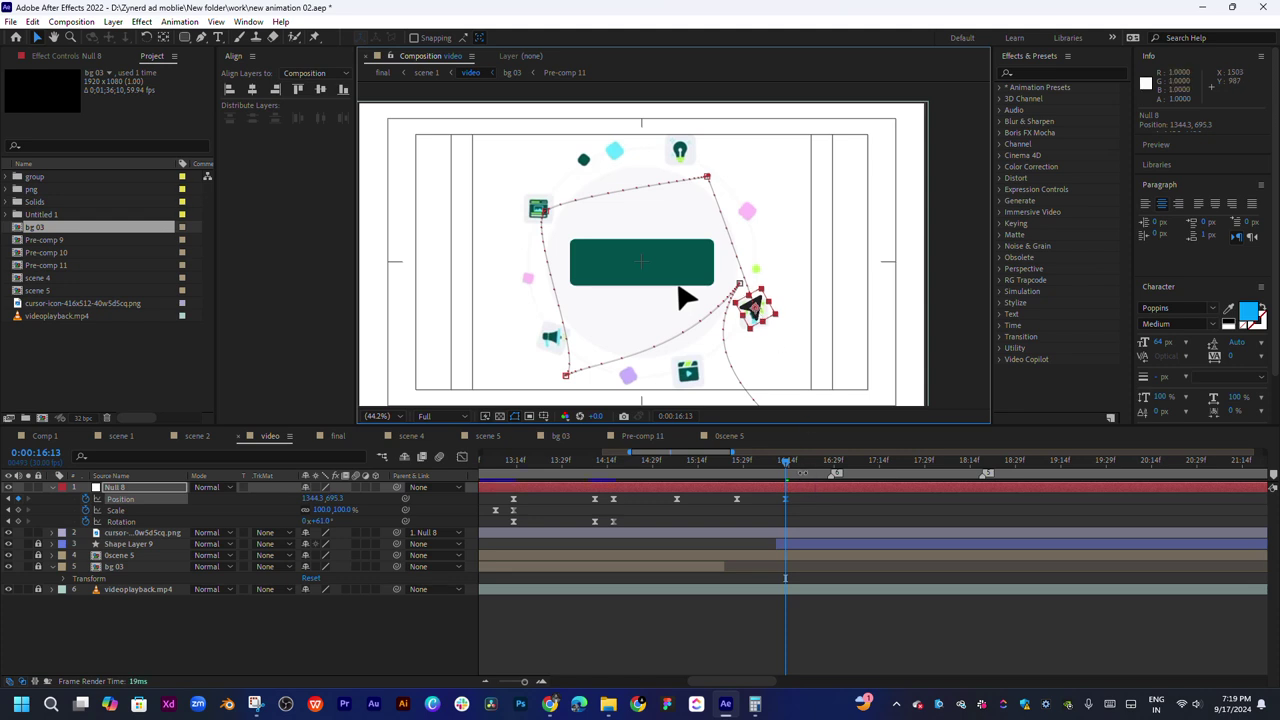
At 16:27, pull the cursor in to 1081.6, 627.4 and tilt it to −21°
drag(822, 468, 828, 468)
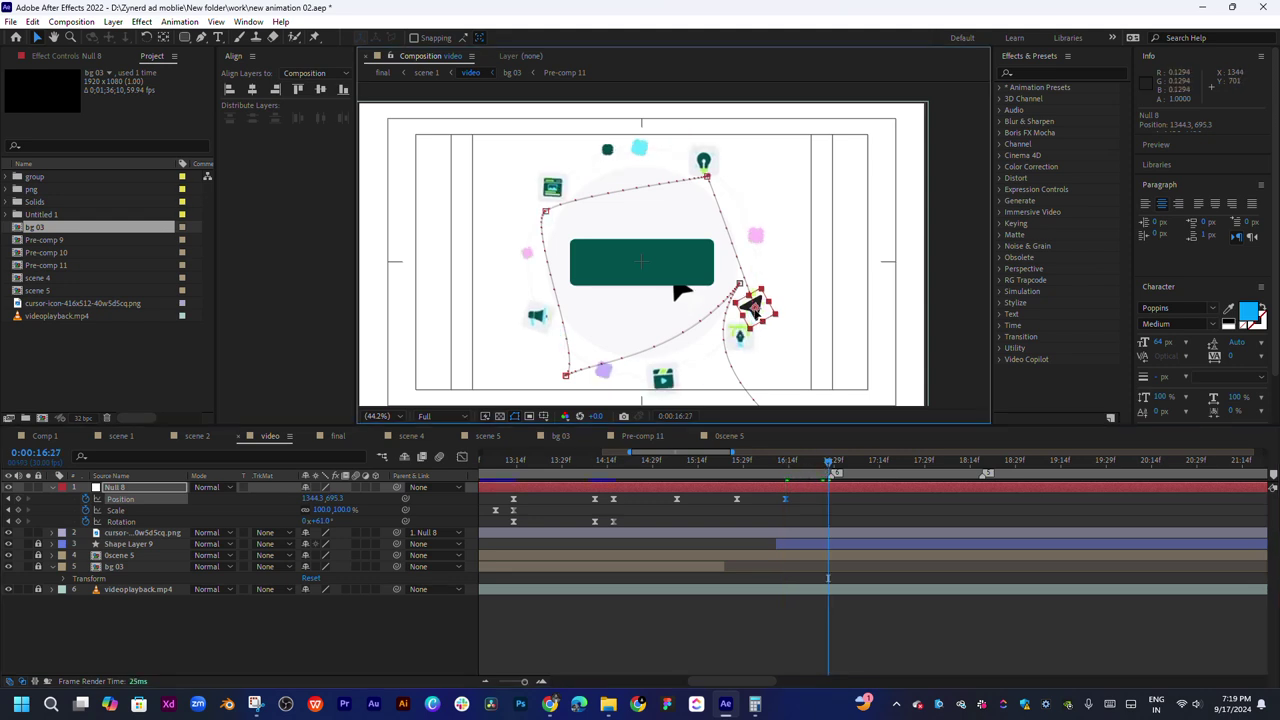
drag(752, 308, 677, 288)
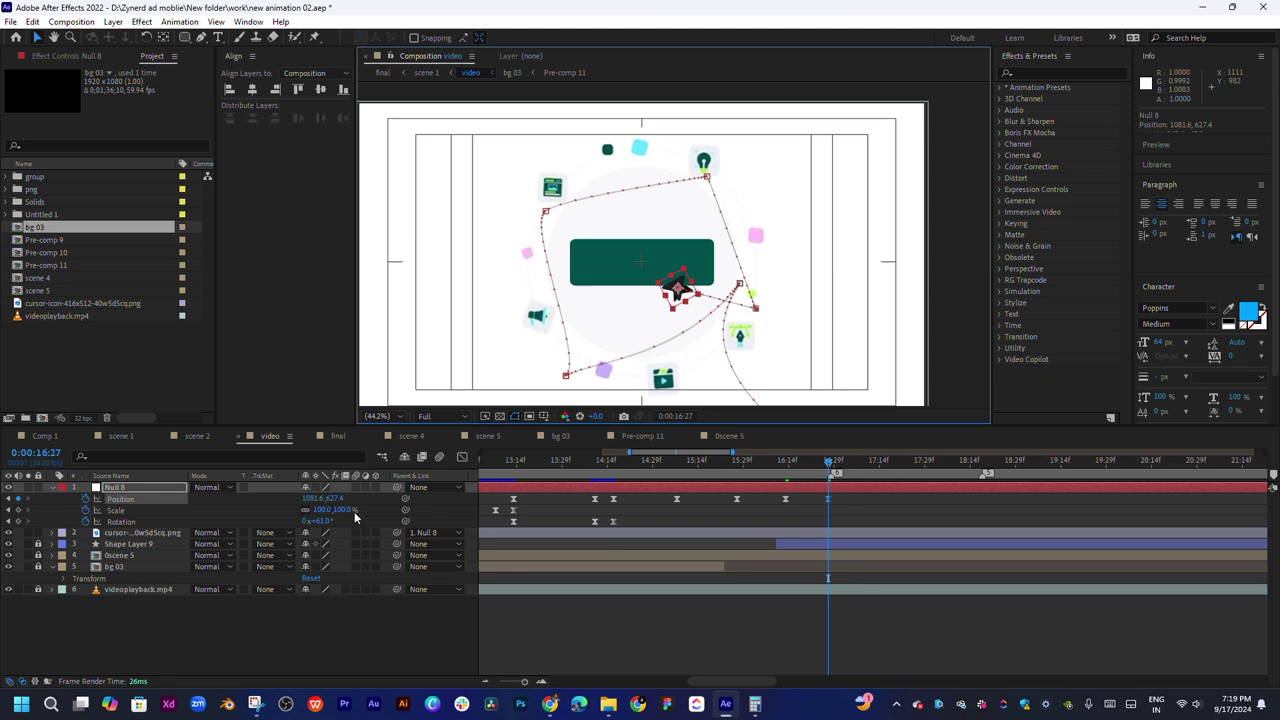
drag(322, 519, 272, 524)
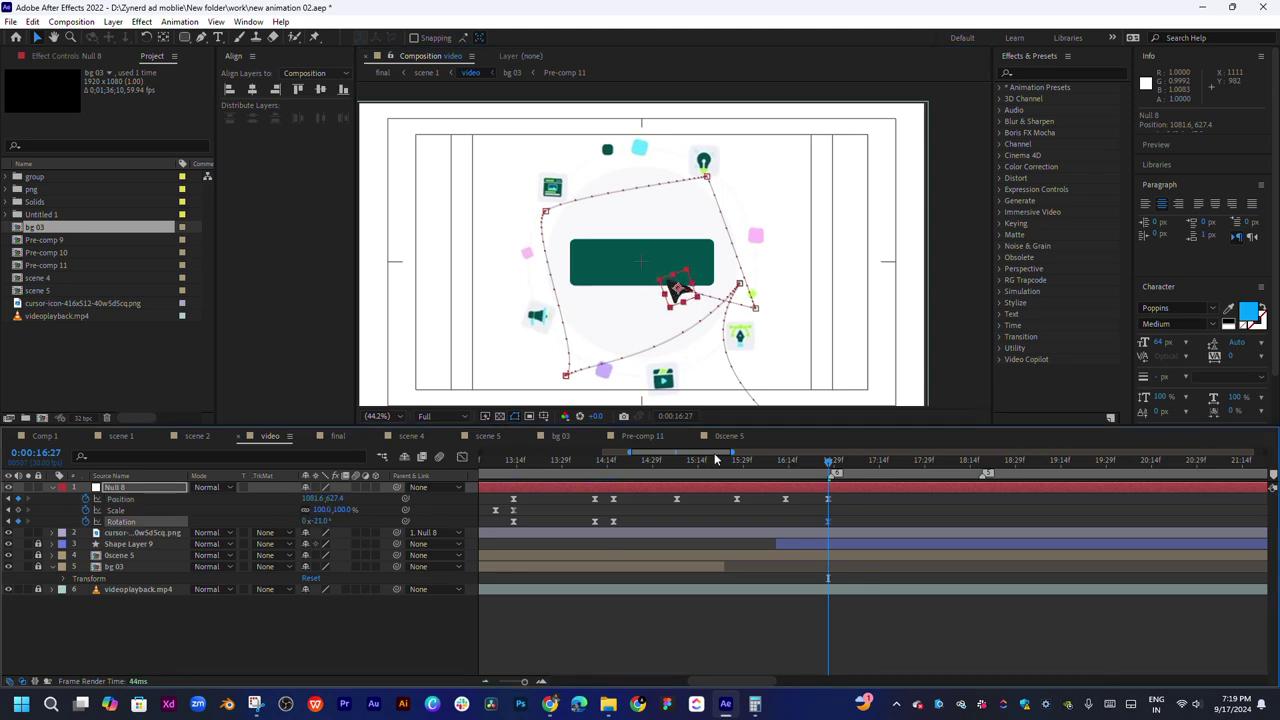
Set cursor rotations of 103.5° and 143.9° around 15:03 and 14:29
mouse_move(722, 462)
mouse_down()
mouse_move(668, 462)
mouse_move(768, 462)
mouse_move(635, 470)
mouse_up()
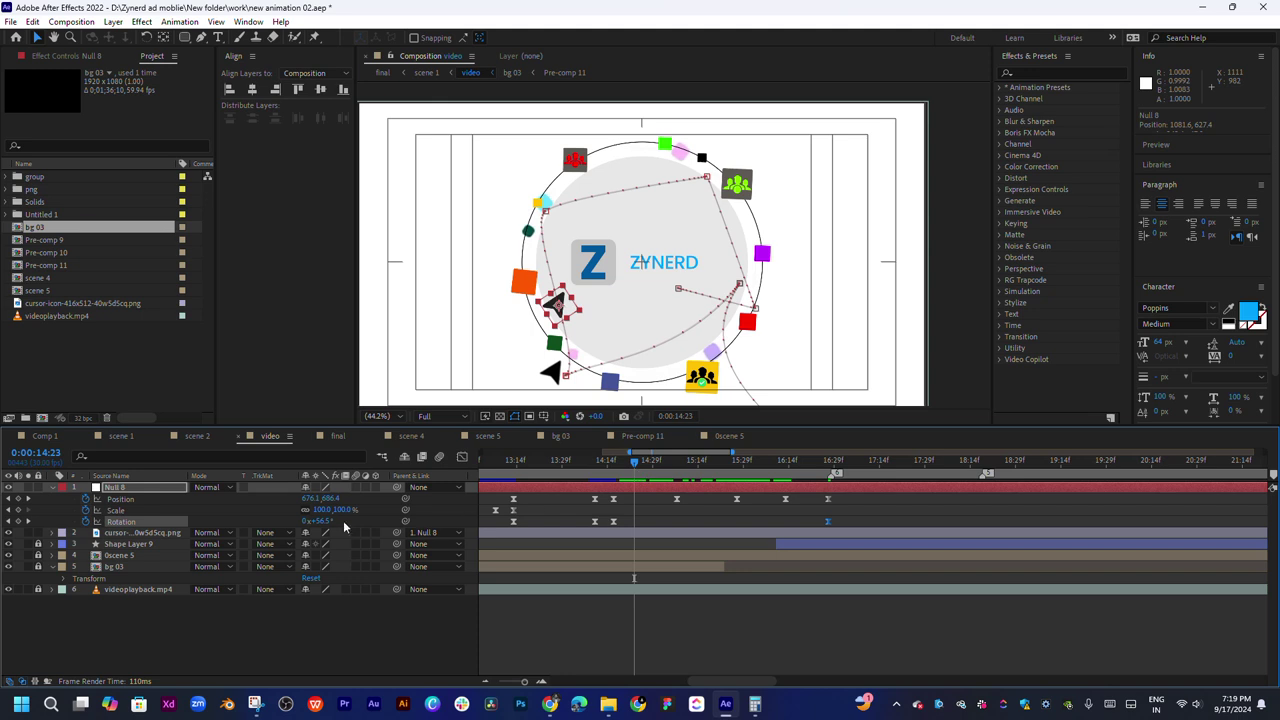
drag(323, 522, 348, 511)
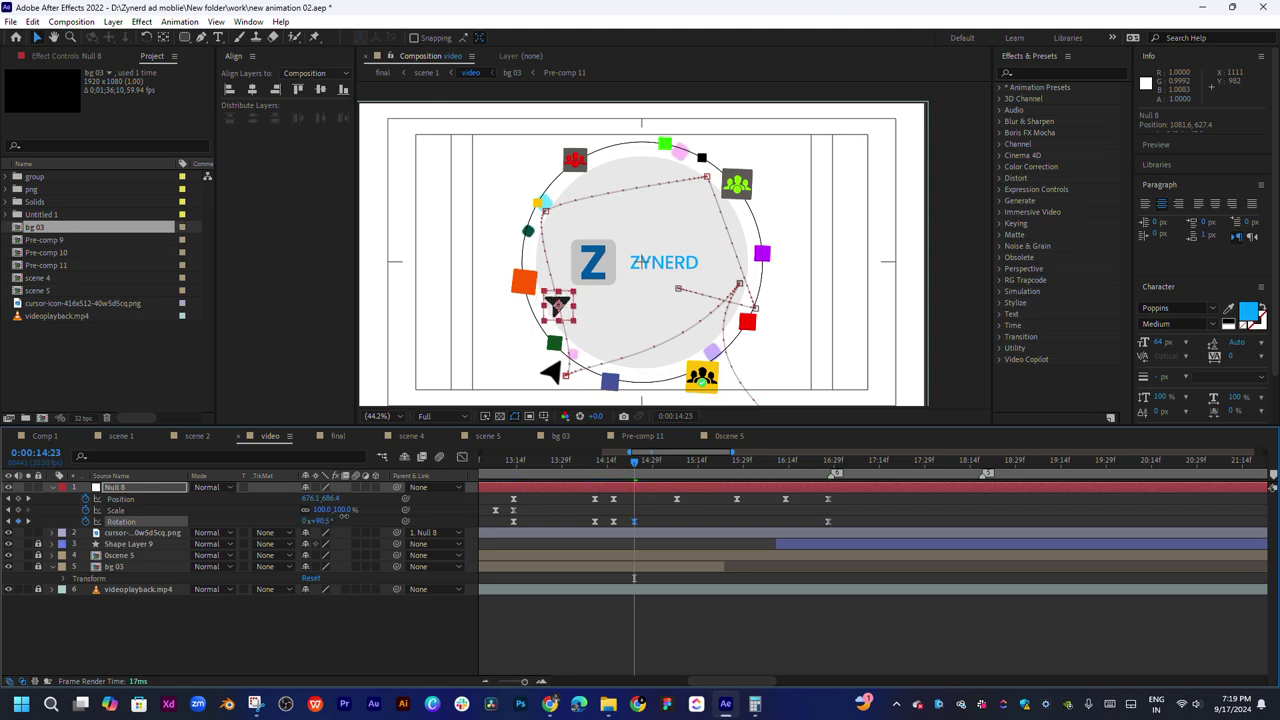
drag(636, 470, 671, 460)
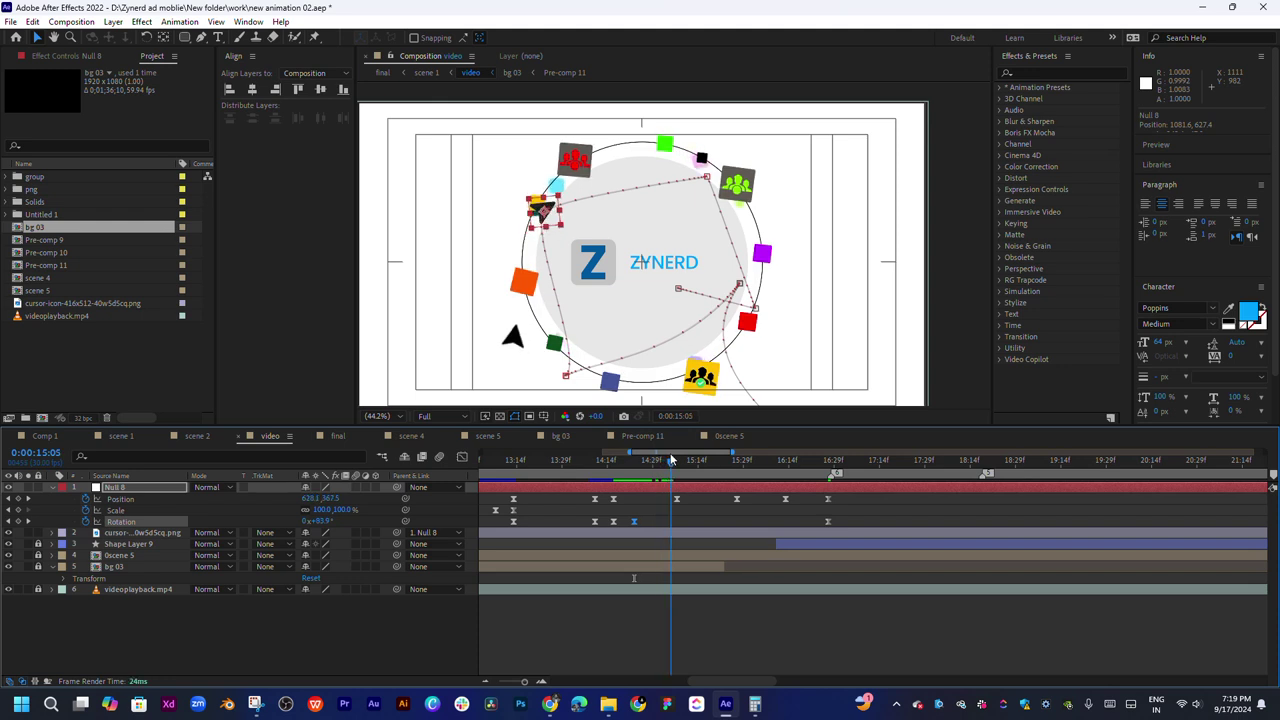
drag(323, 522, 357, 511)
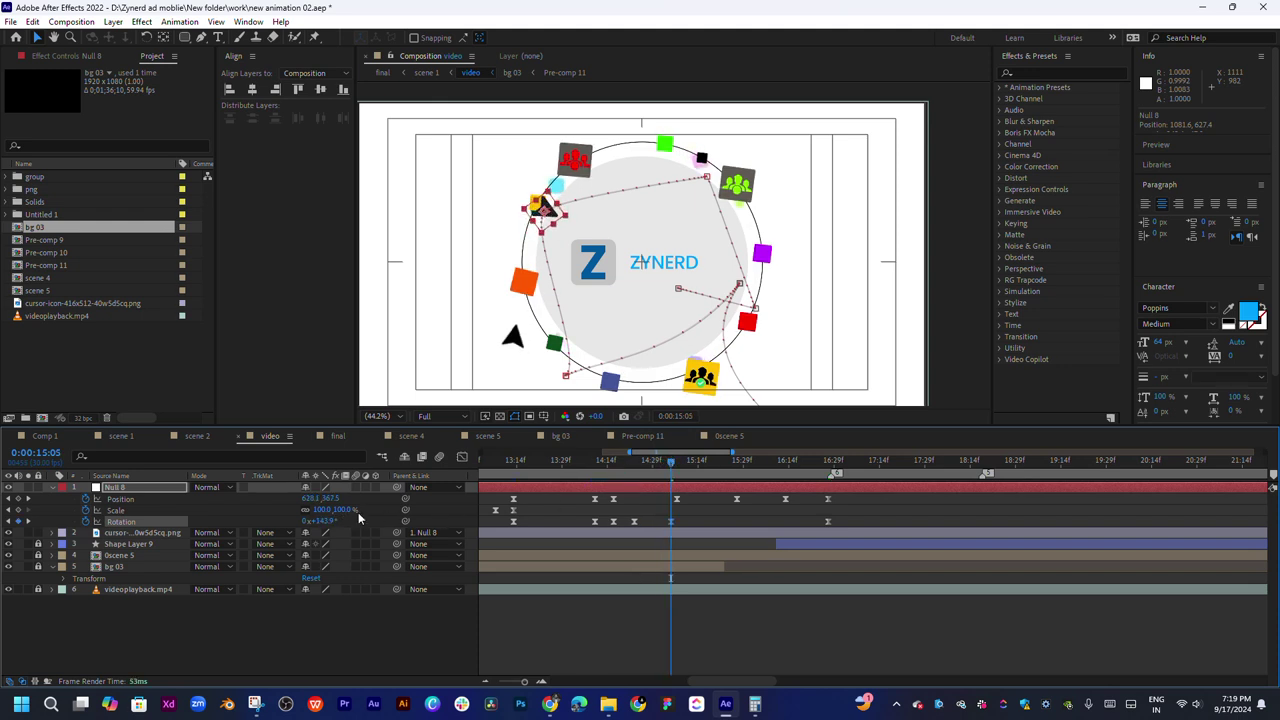
drag(658, 471, 804, 465)
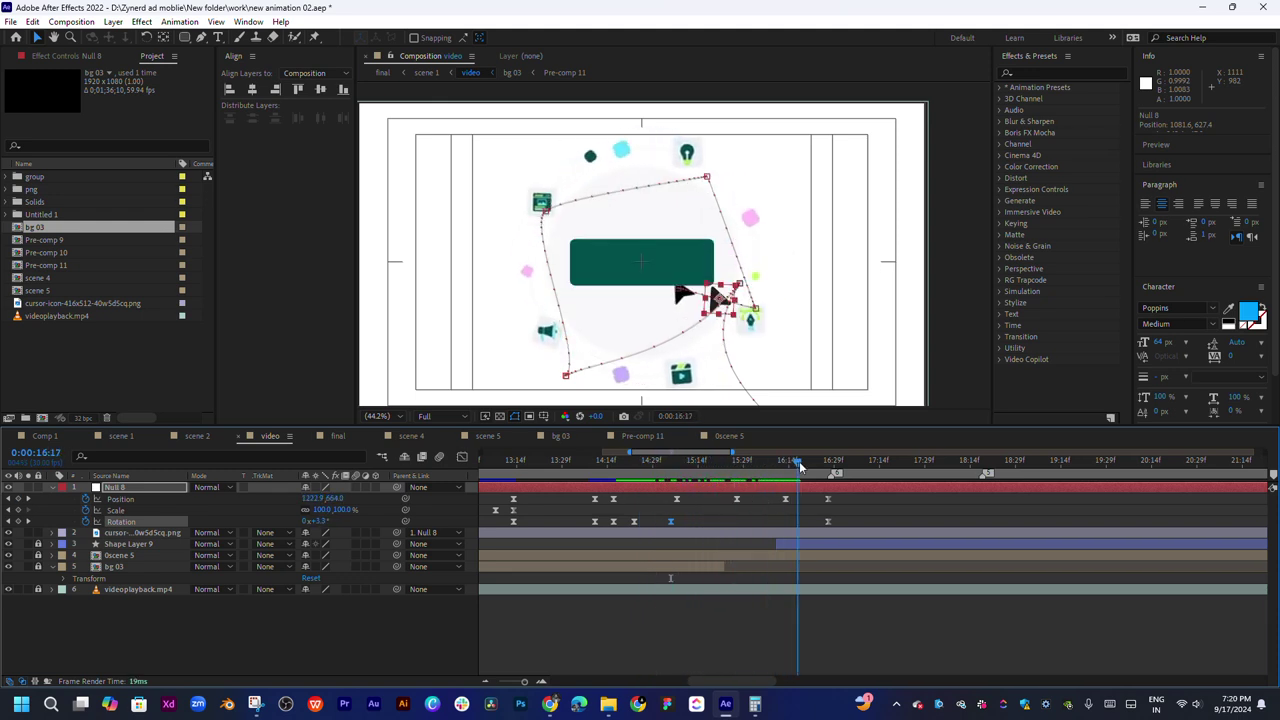
Turn the cursor to −91.1° at 16:01; try −147.4° at 15:19 and undo it
click(827, 521)
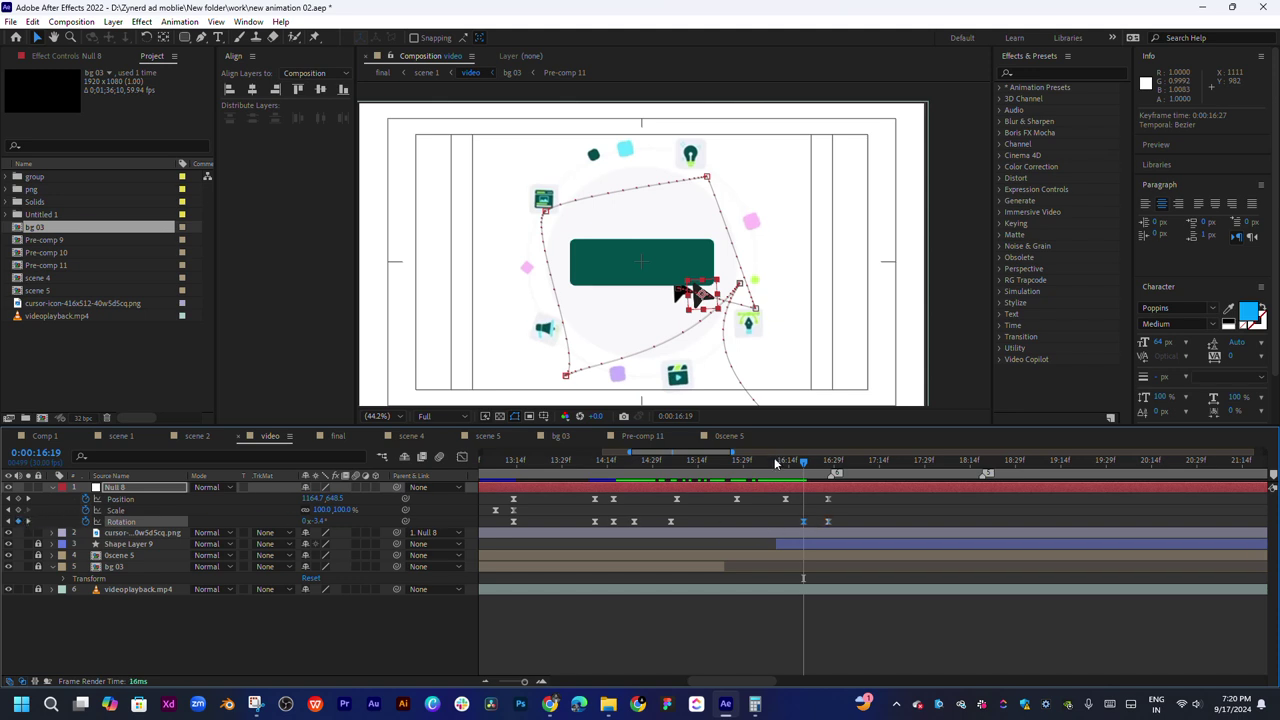
drag(775, 462, 751, 466)
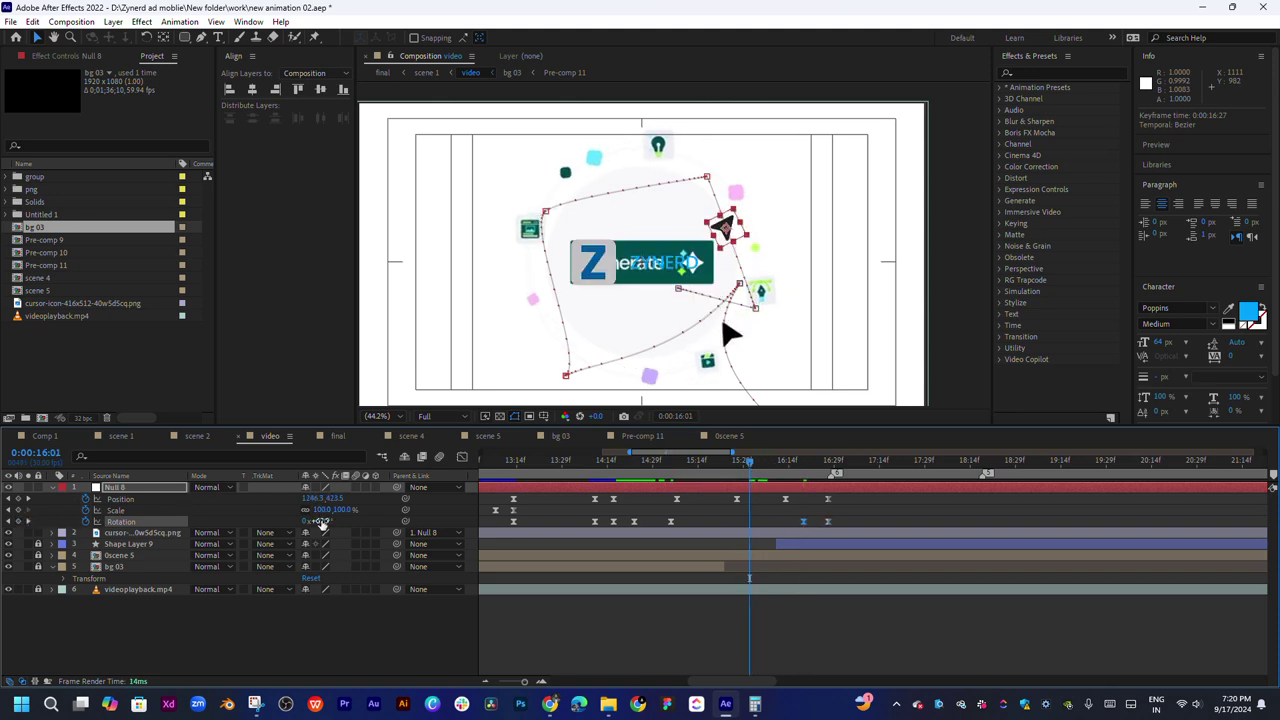
drag(320, 524, 226, 533)
mouse_move(752, 466)
mouse_down()
mouse_move(806, 462)
mouse_move(715, 466)
mouse_up()
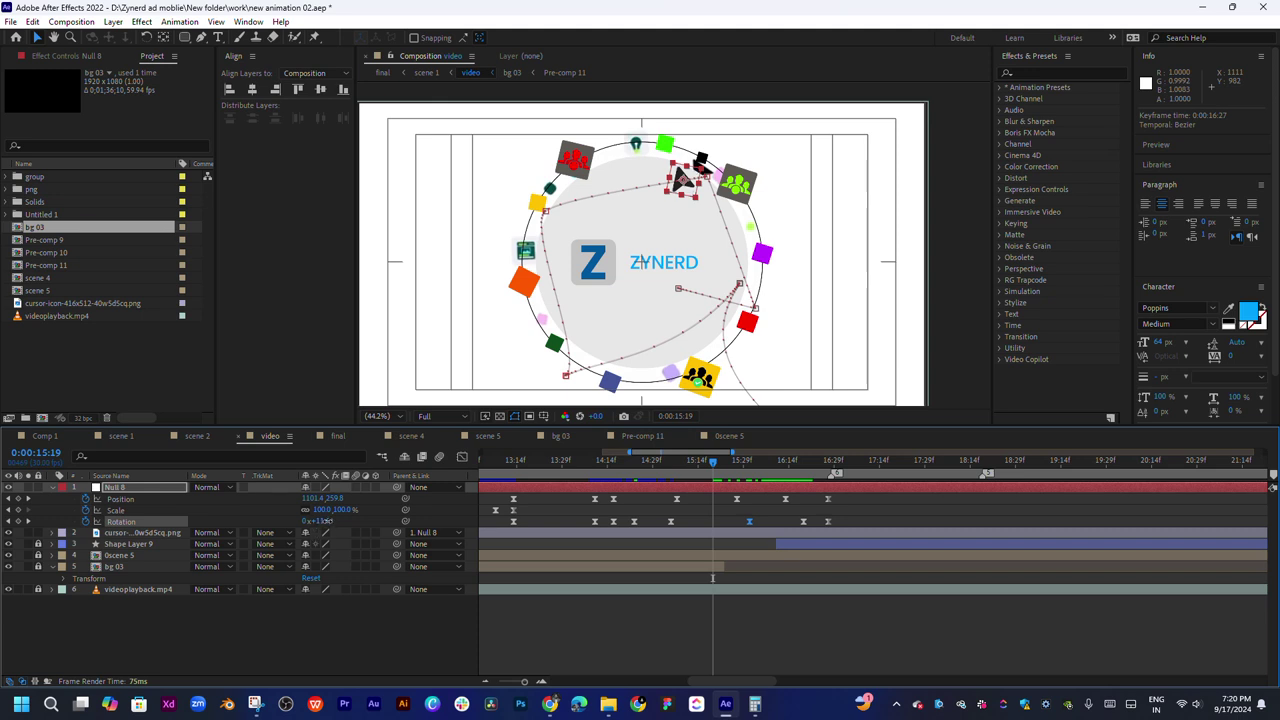
drag(324, 521, 264, 523)
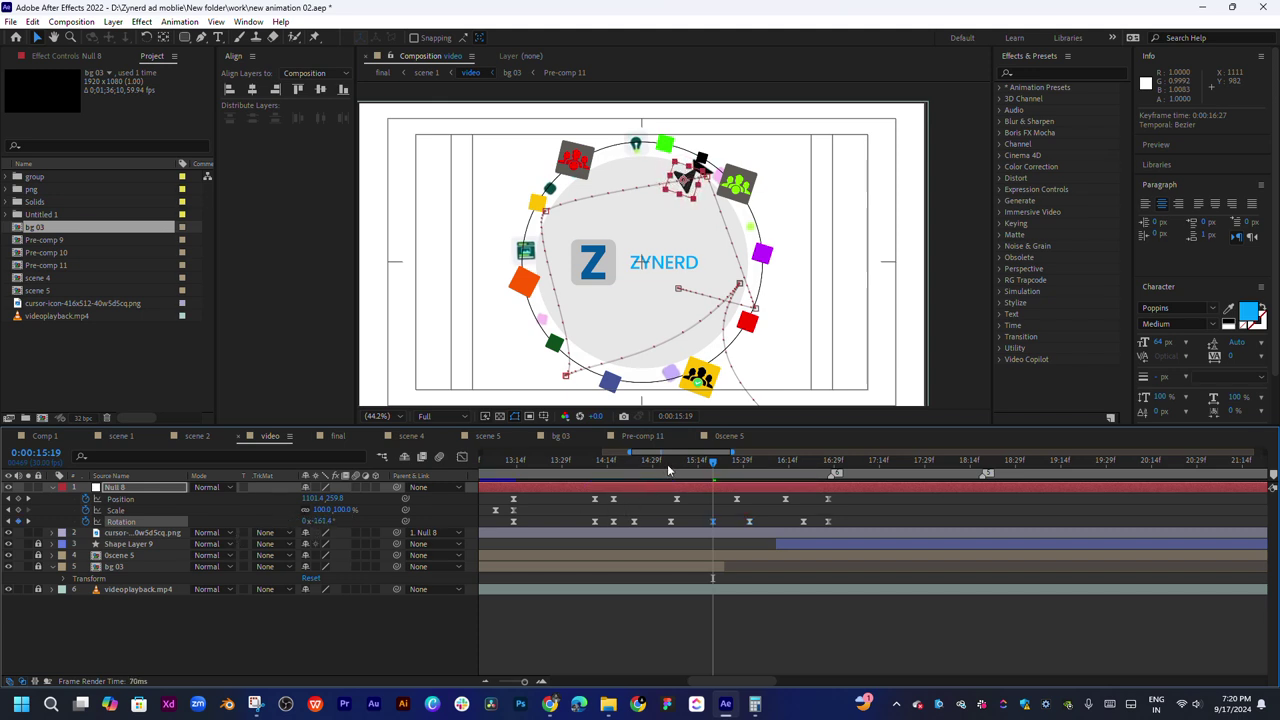
drag(669, 470, 687, 469)
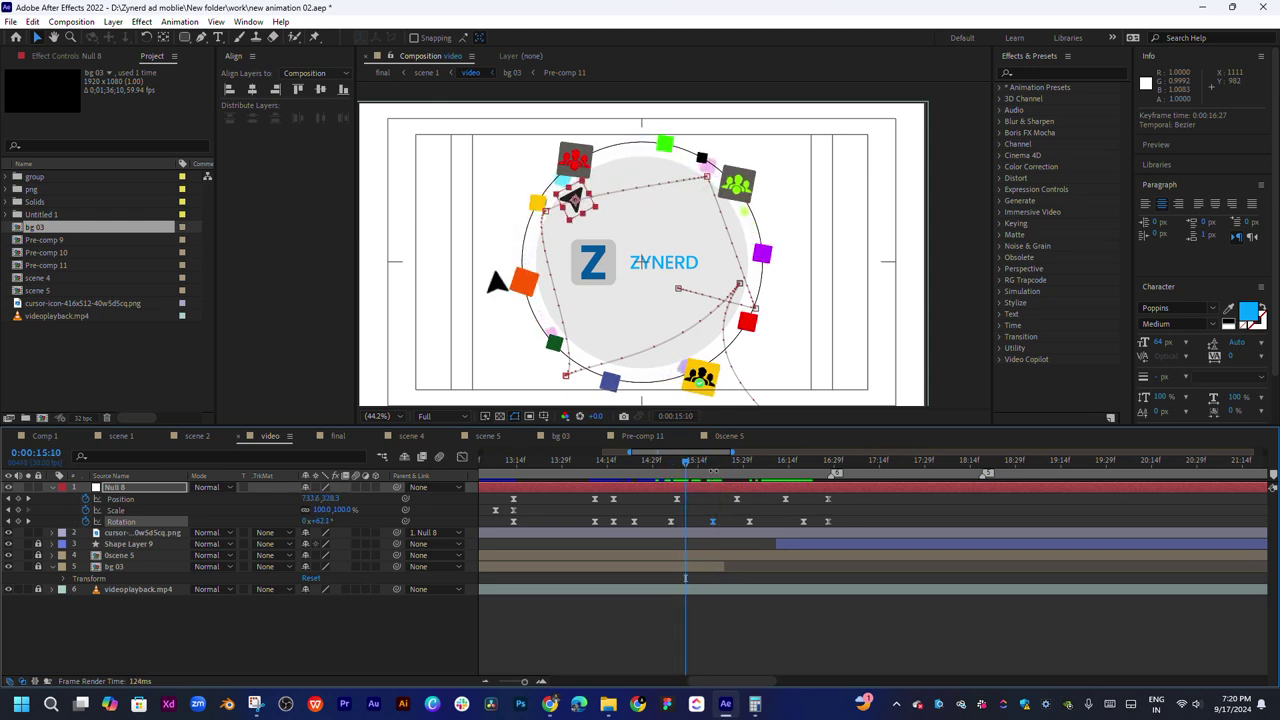
key(ctrl+z)
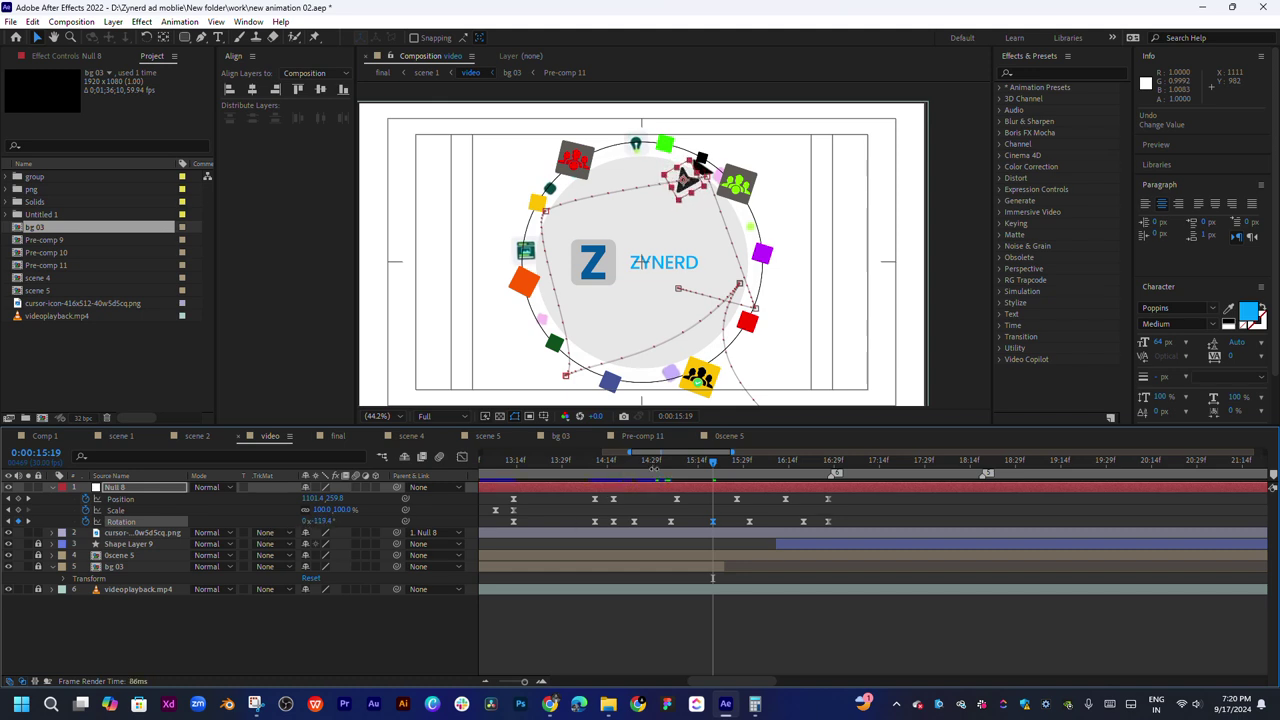
Adjust the cursor's rotation near 16:00 and delete the extra rotation keyframe near 16:12
drag(655, 468, 751, 466)
drag(330, 527, 542, 499)
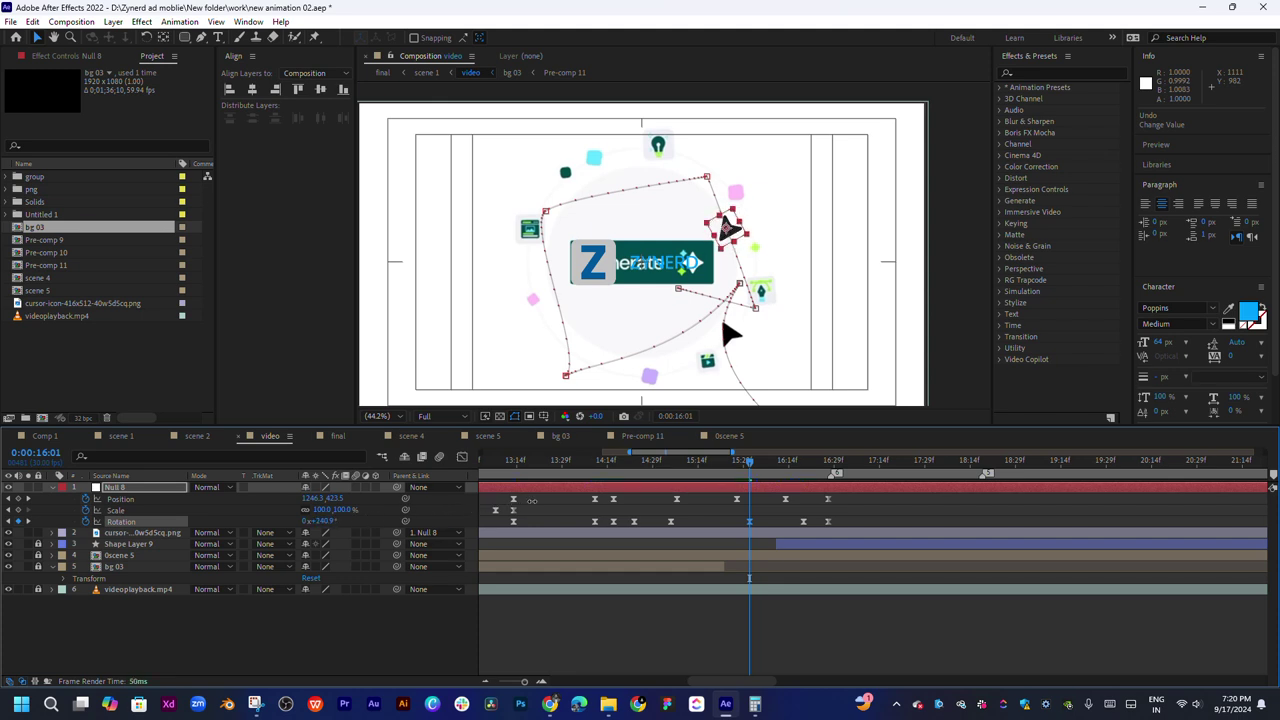
mouse_move(732, 474)
mouse_down()
mouse_move(714, 476)
mouse_move(787, 487)
mouse_up()
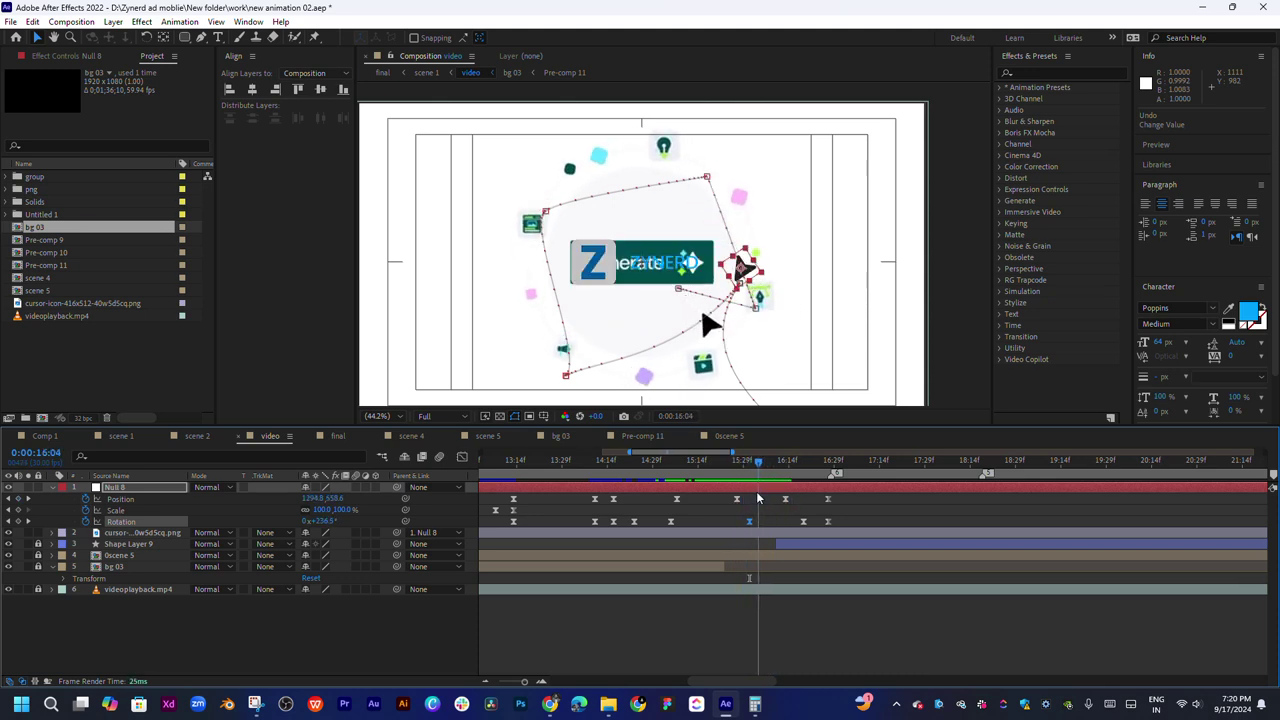
drag(787, 487, 803, 492)
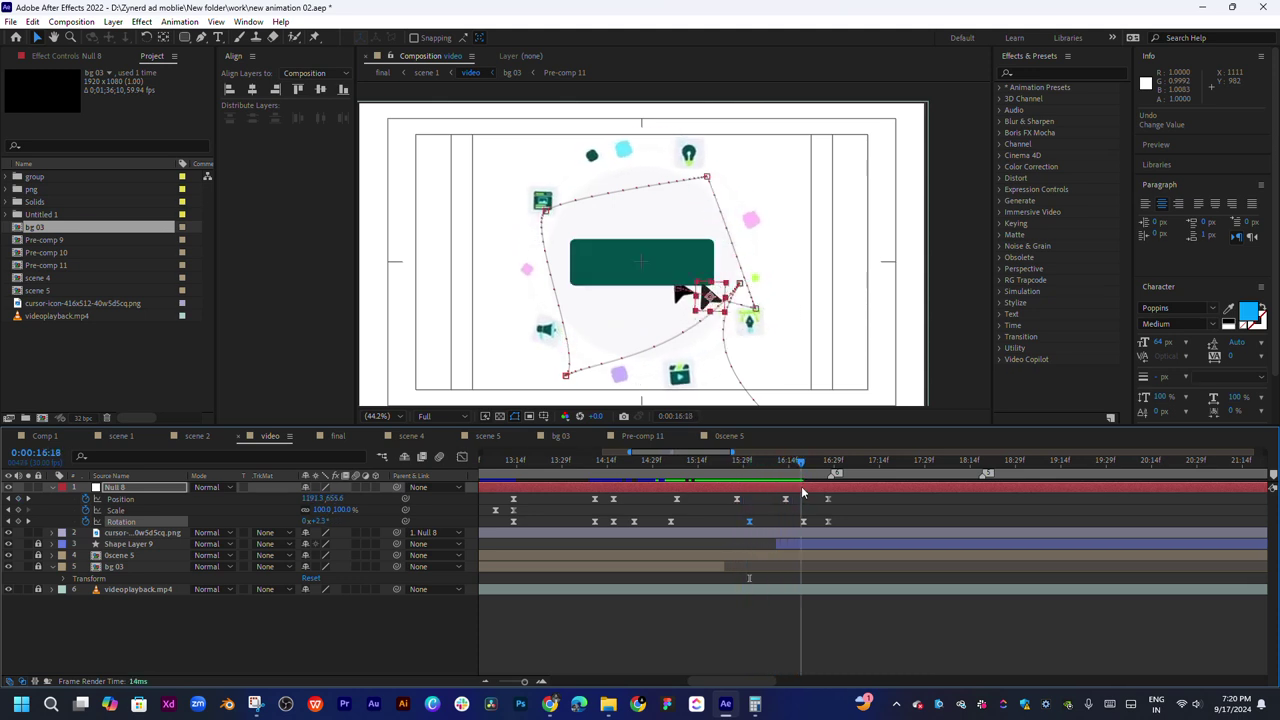
drag(318, 524, 203, 532)
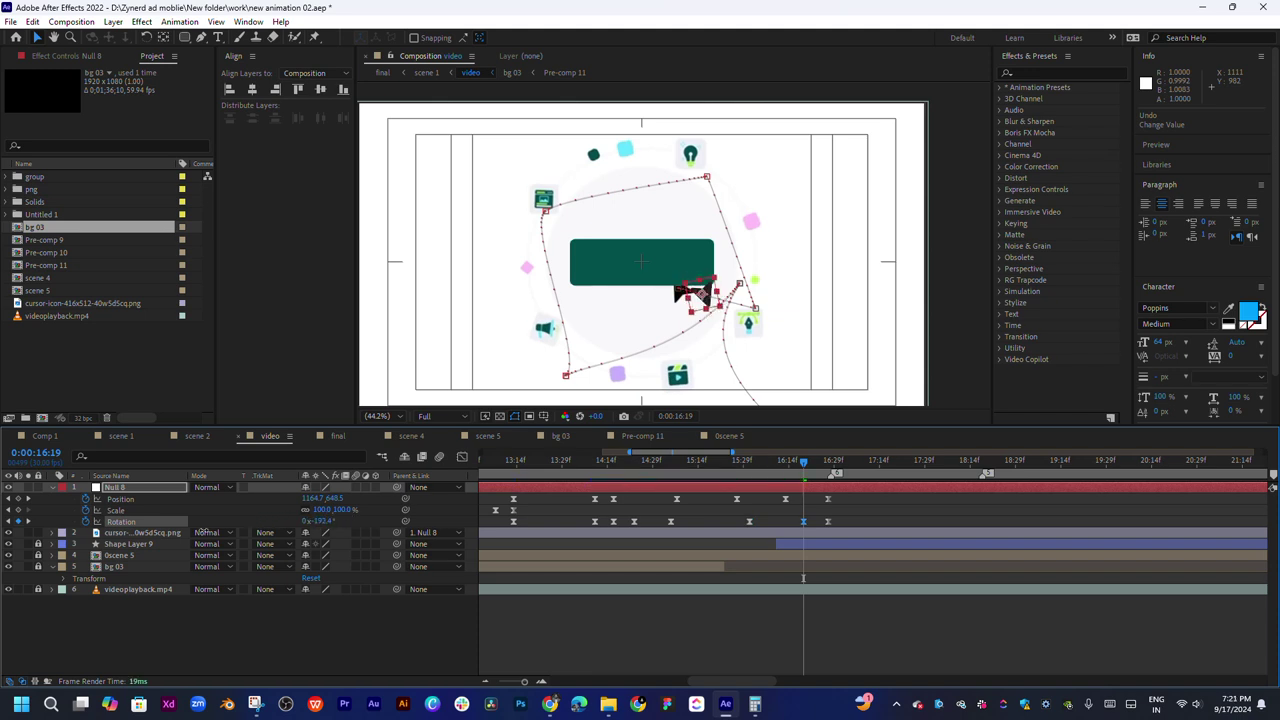
key(ctrl+z)
mouse_move(794, 468)
mouse_down()
mouse_move(783, 466)
mouse_move(810, 468)
mouse_move(751, 485)
mouse_move(762, 485)
mouse_up()
click(803, 521)
key(Delete)
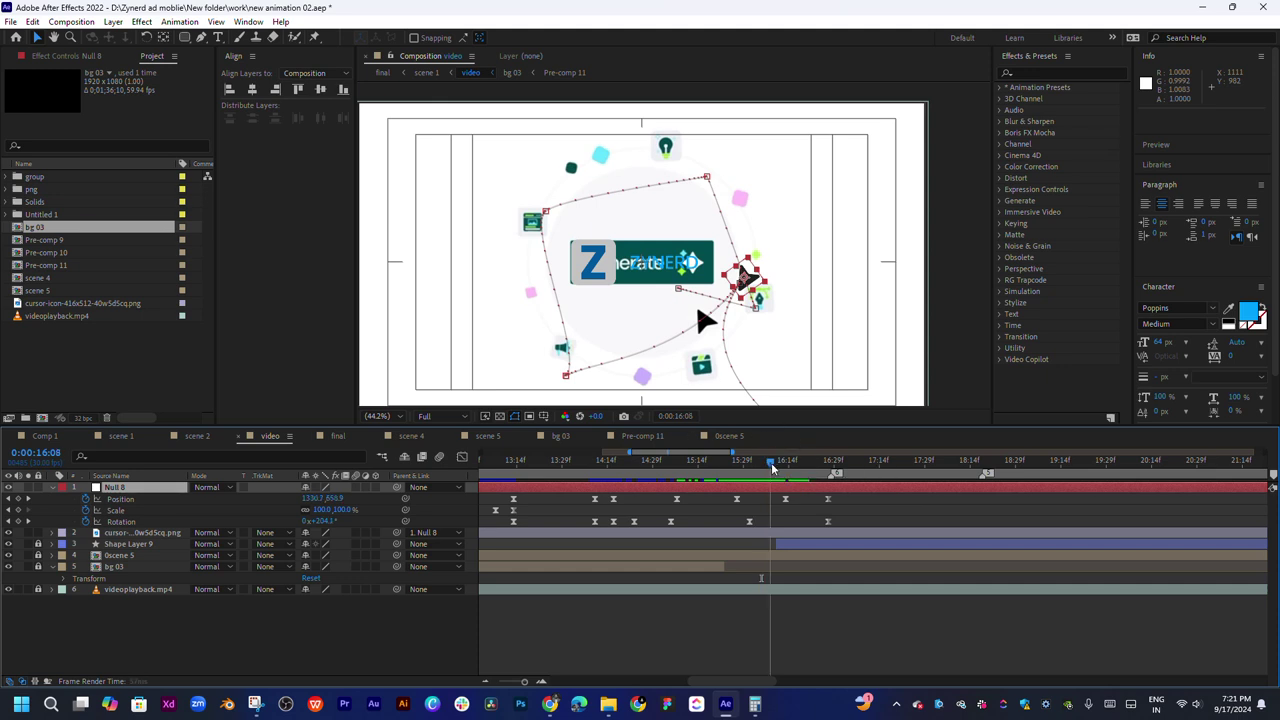
Set the rotation to 324.3° and move that keyframe later to about 16:27
mouse_move(770, 464)
mouse_down()
mouse_move(751, 468)
mouse_move(786, 481)
mouse_move(760, 484)
mouse_up()
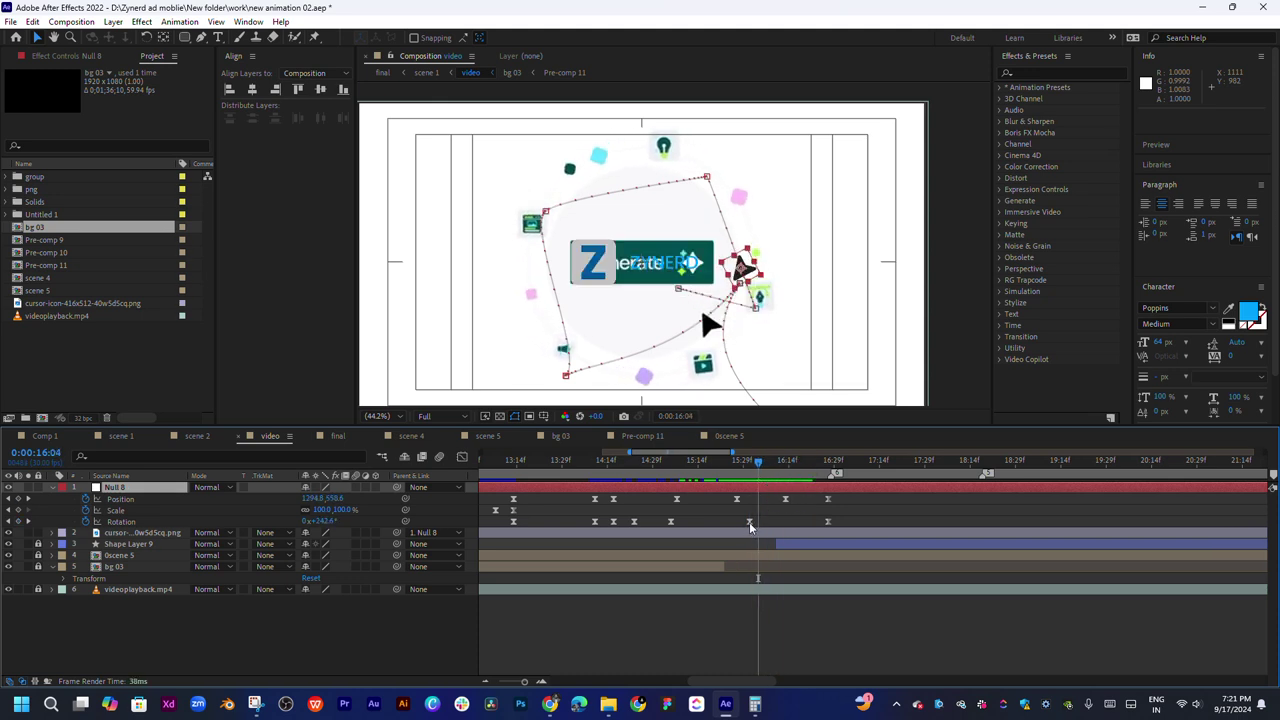
click(750, 522)
drag(766, 469, 772, 460)
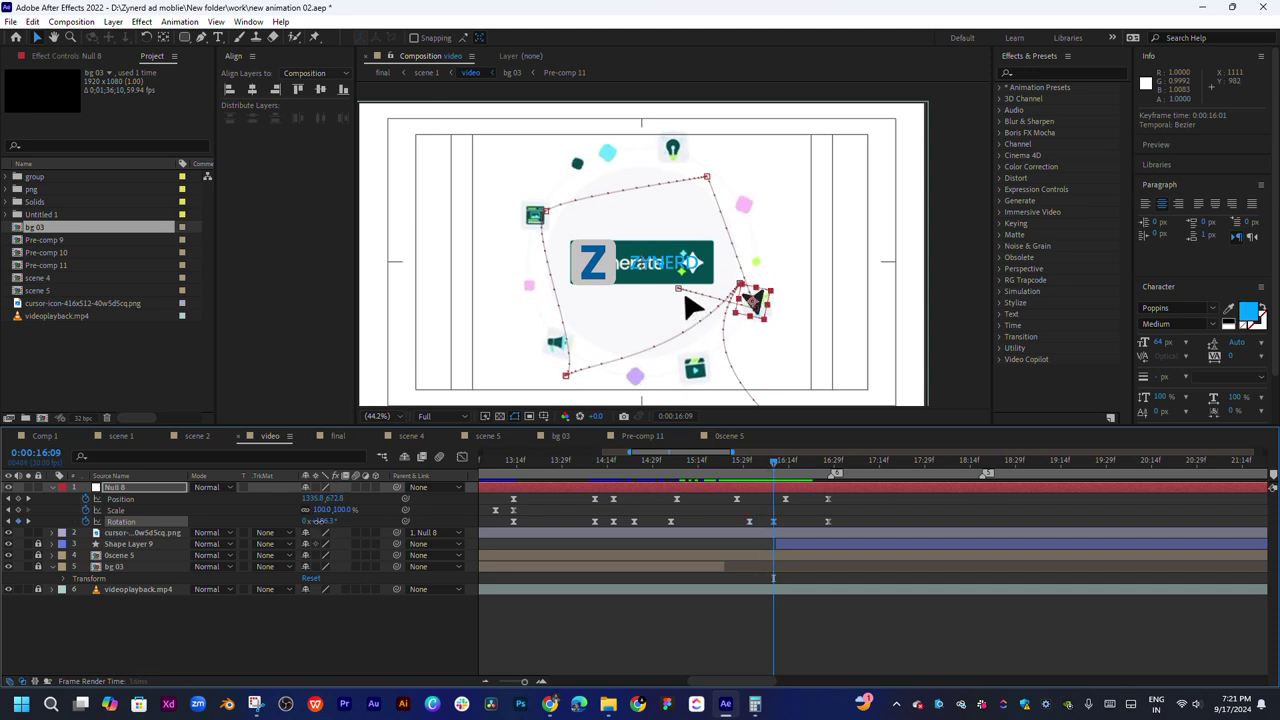
drag(318, 521, 399, 510)
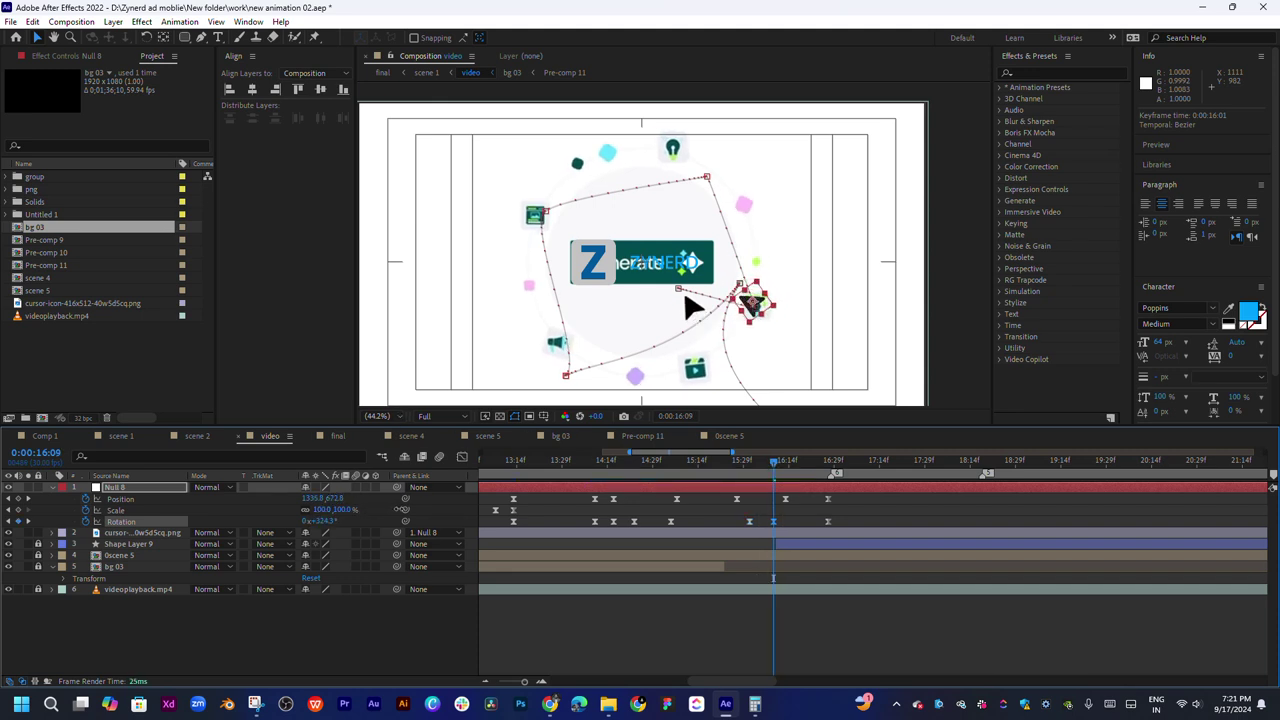
drag(775, 521, 809, 521)
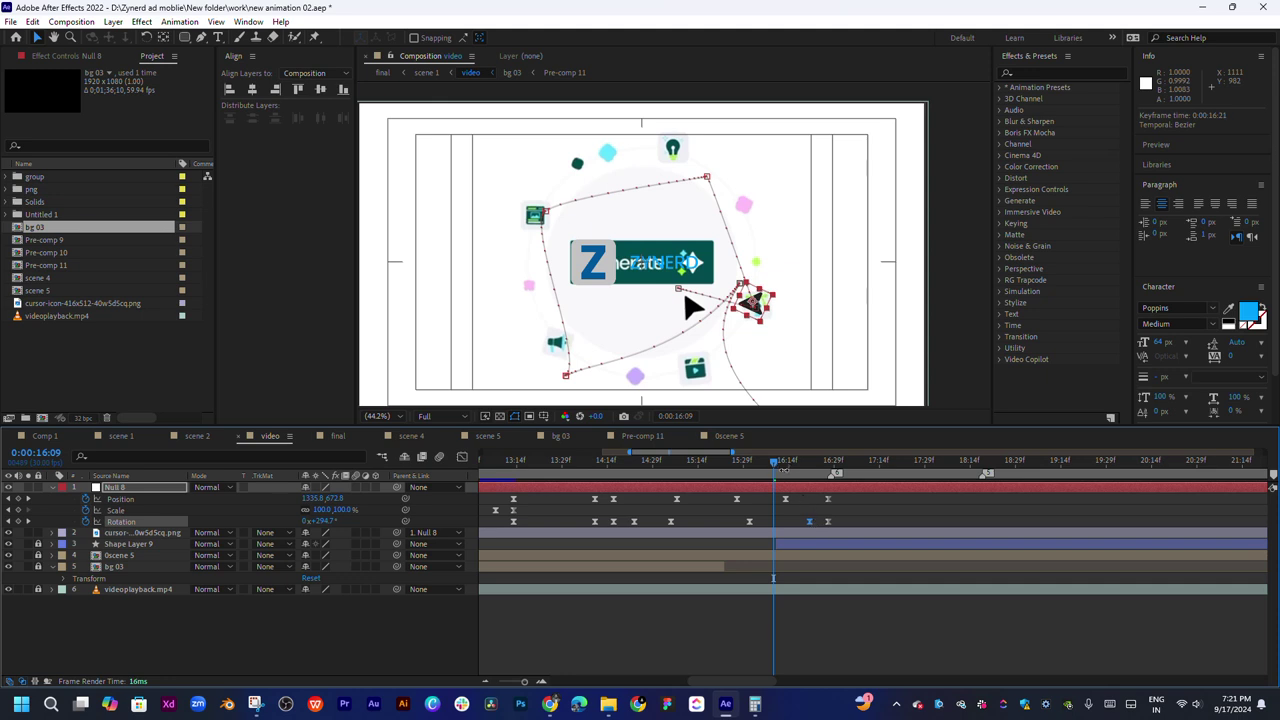
drag(774, 464, 806, 467)
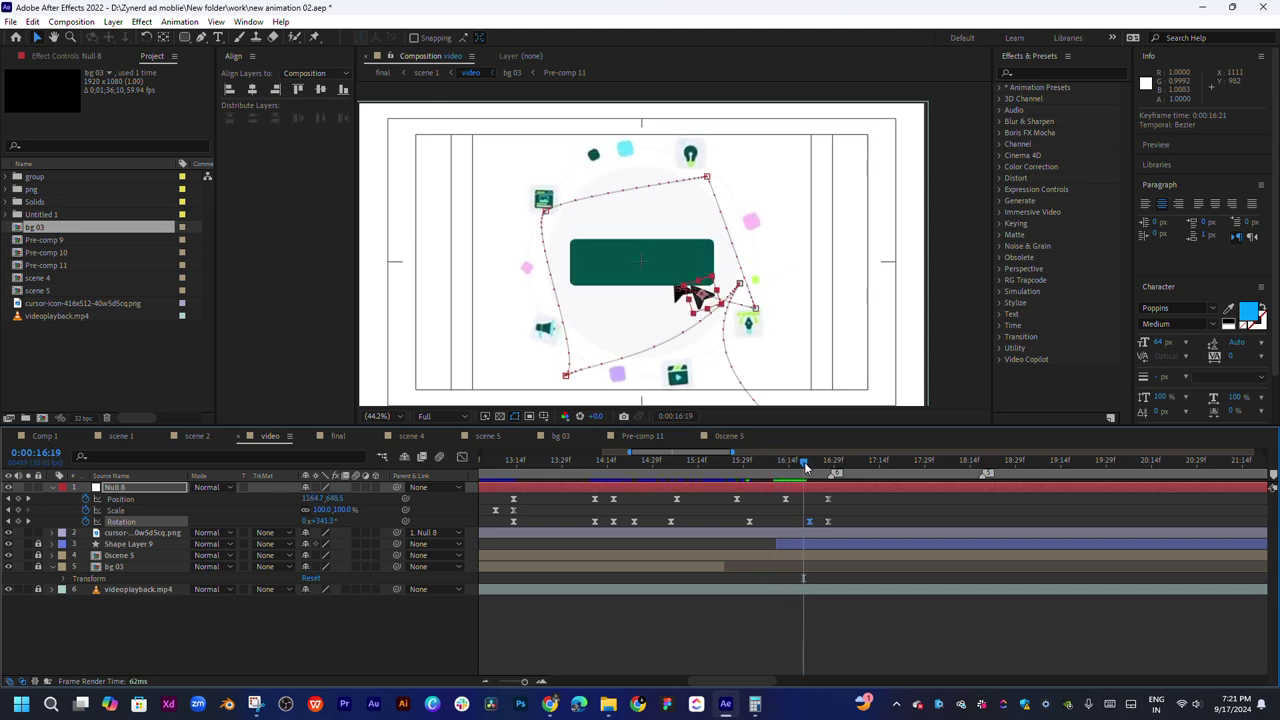
drag(810, 469, 809, 470)
drag(814, 521, 828, 521)
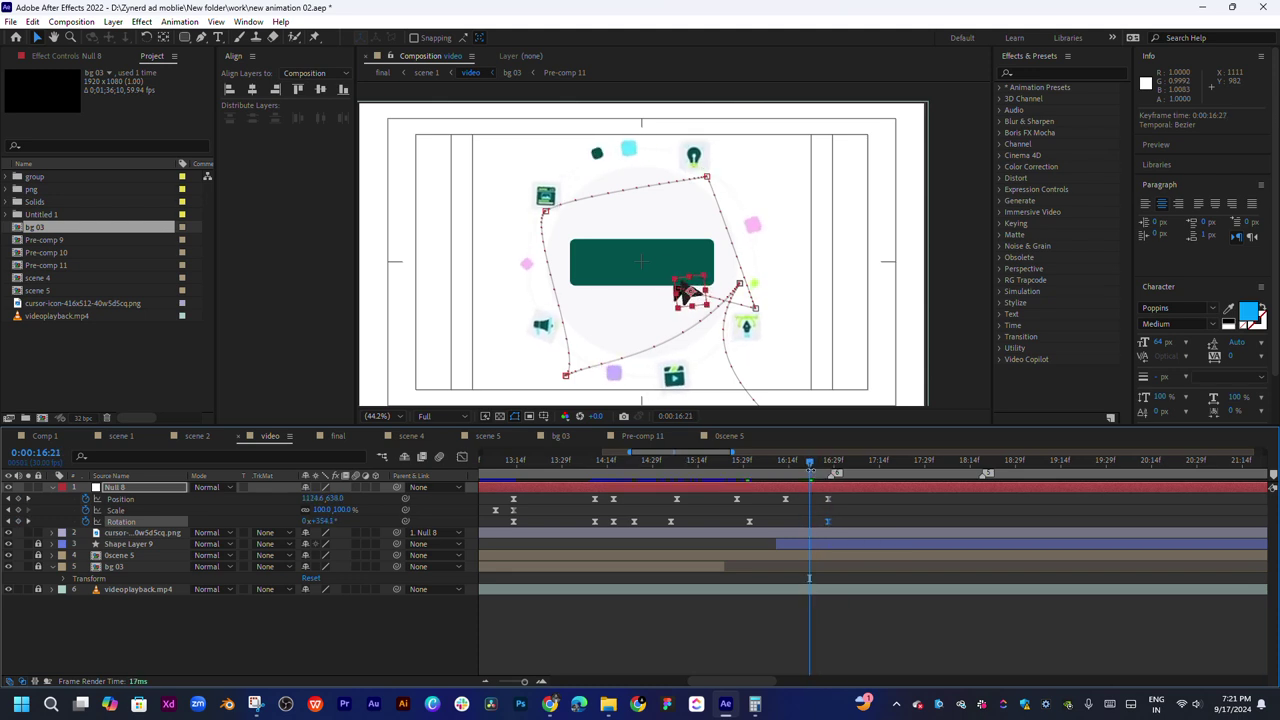
click(755, 470)
drag(742, 474, 836, 474)
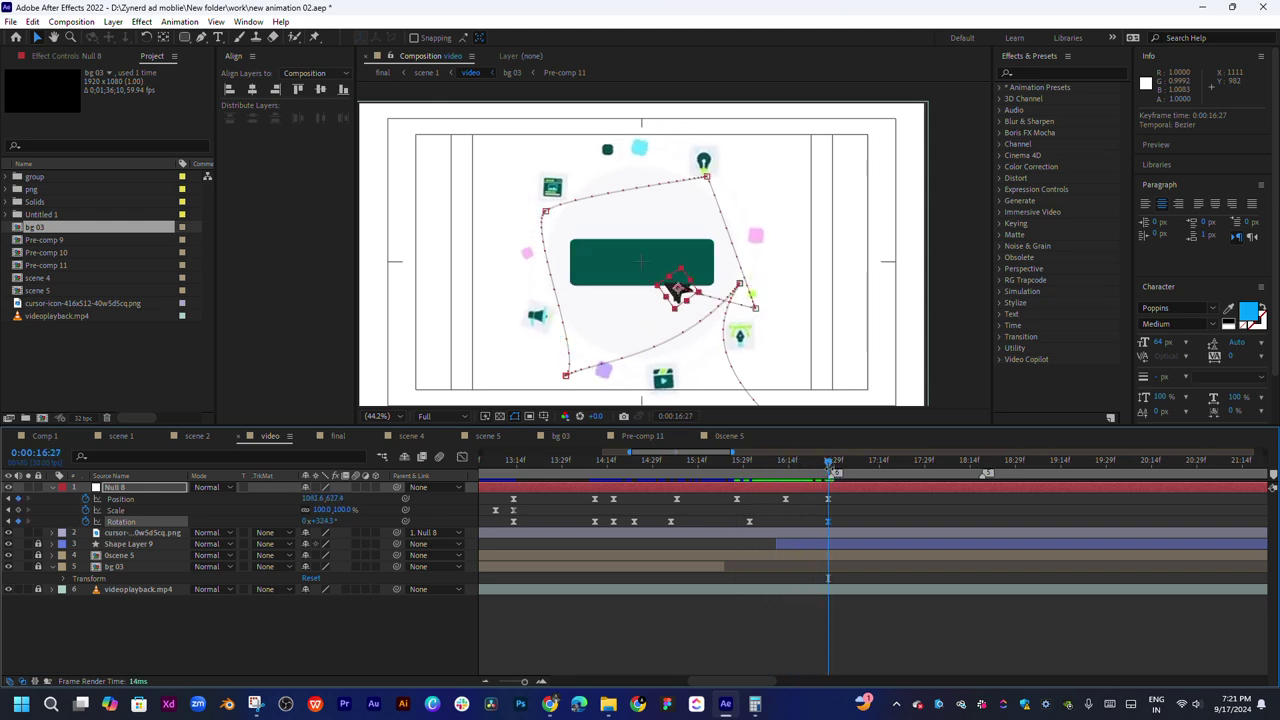
Preview the cursor animation starting from about 14:15
scroll(830, 471, down, 5)
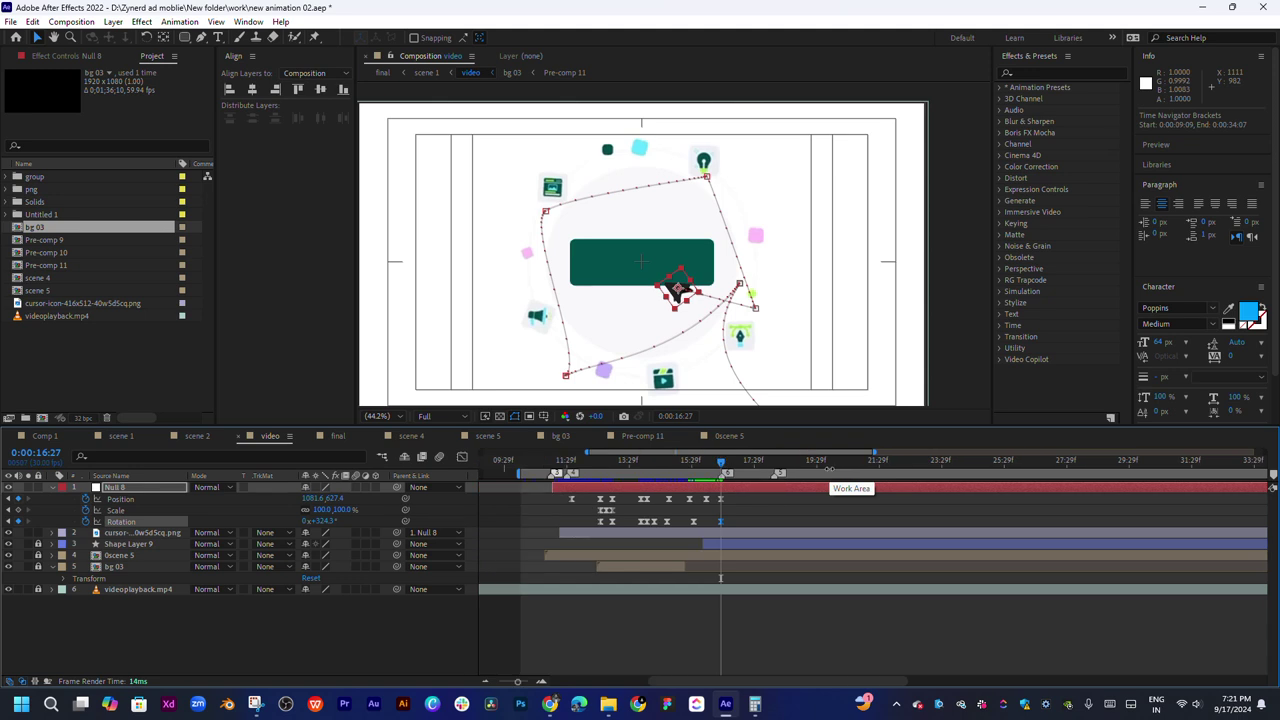
scroll(830, 474, up, 3)
scroll(830, 474, up, 3)
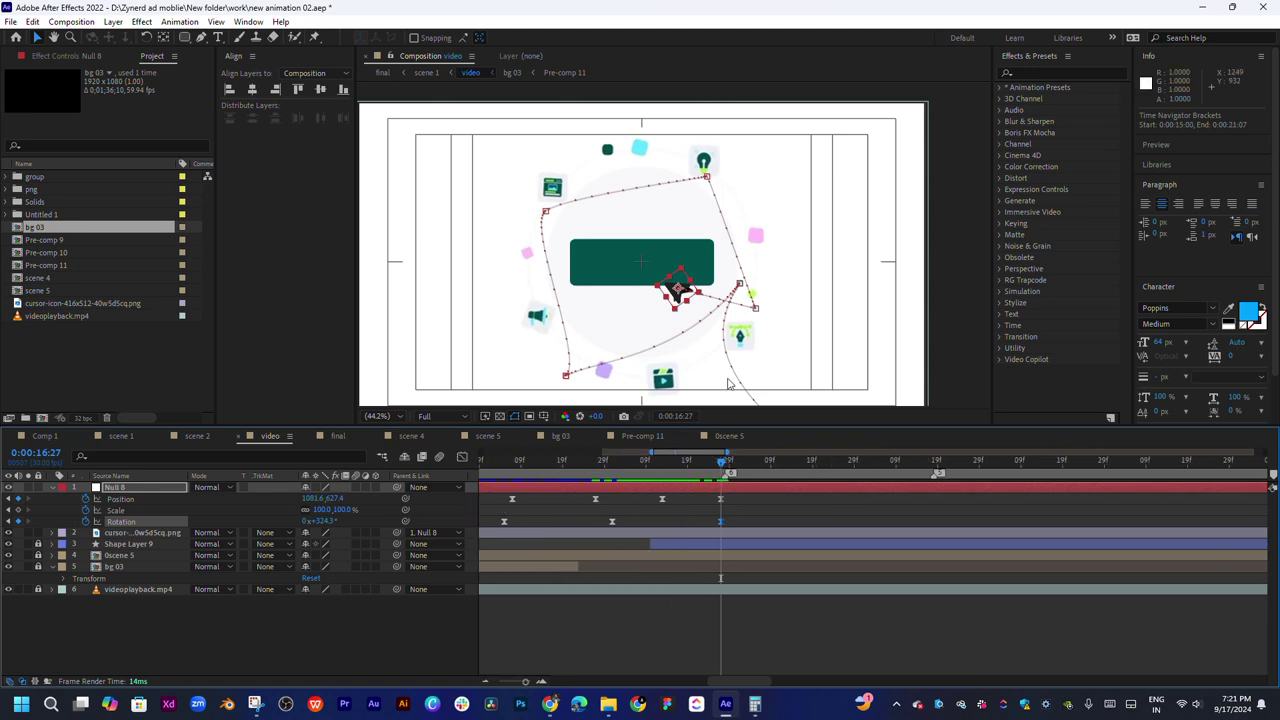
scroll(573, 568, left, 5)
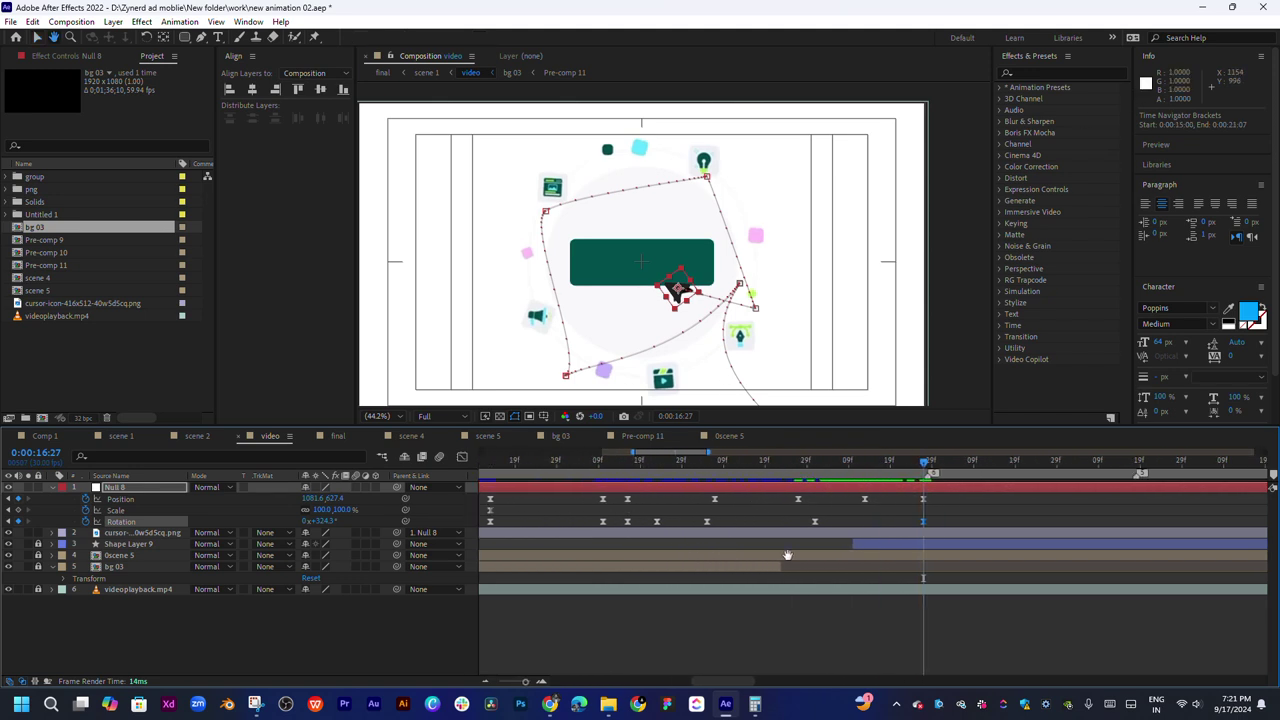
click(645, 465)
key(space)
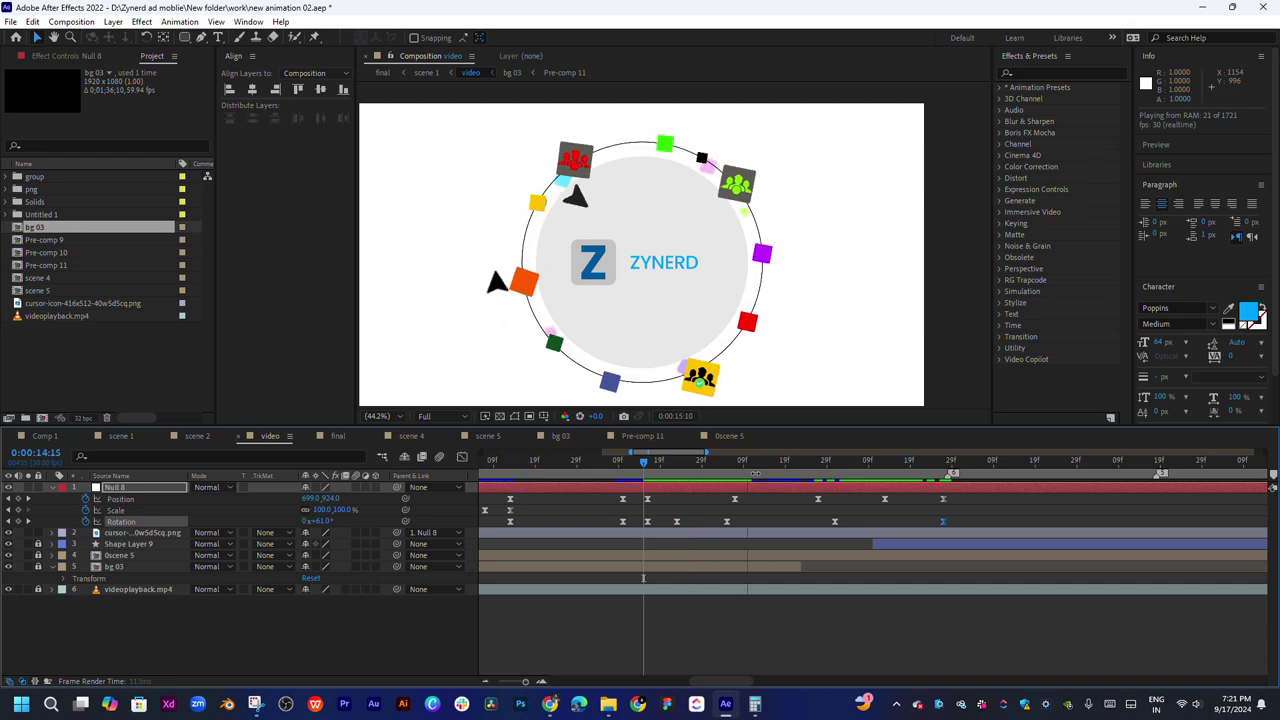
key(space)
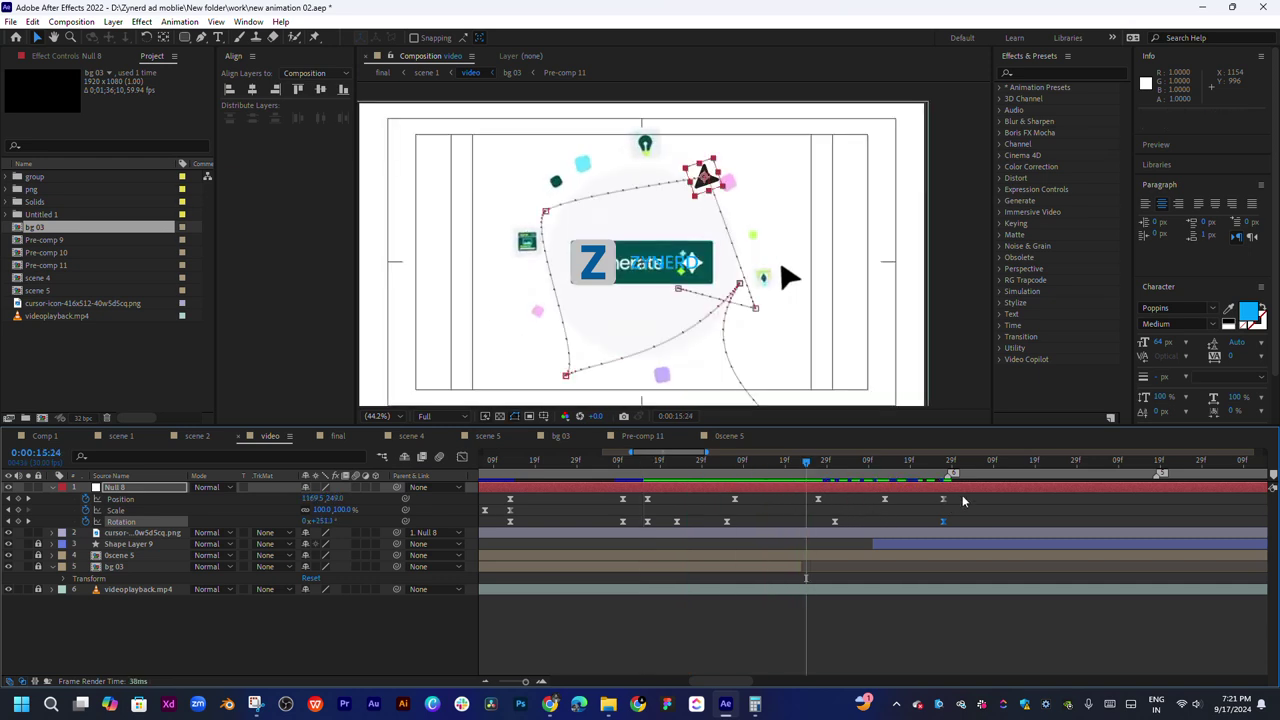
Delete the Position keyframes near 15:27 and 15:07 and move the cursor null upward
click(945, 501)
click(819, 499)
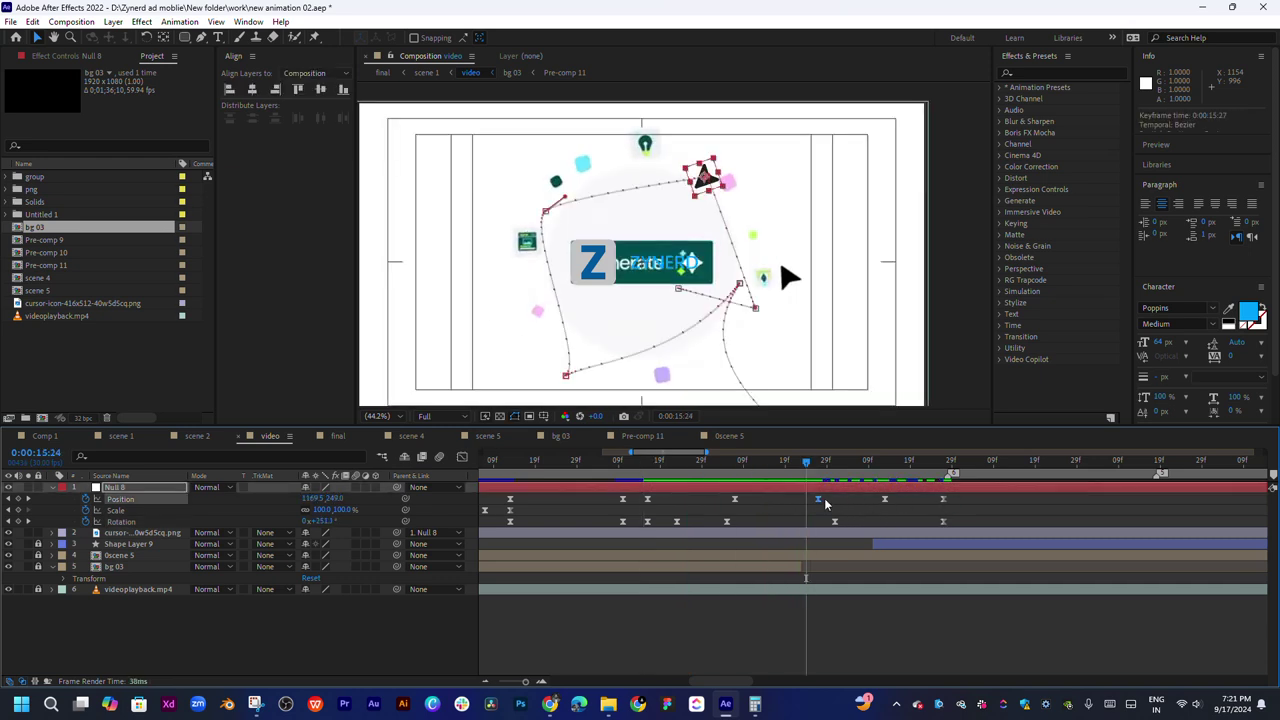
key(Delete)
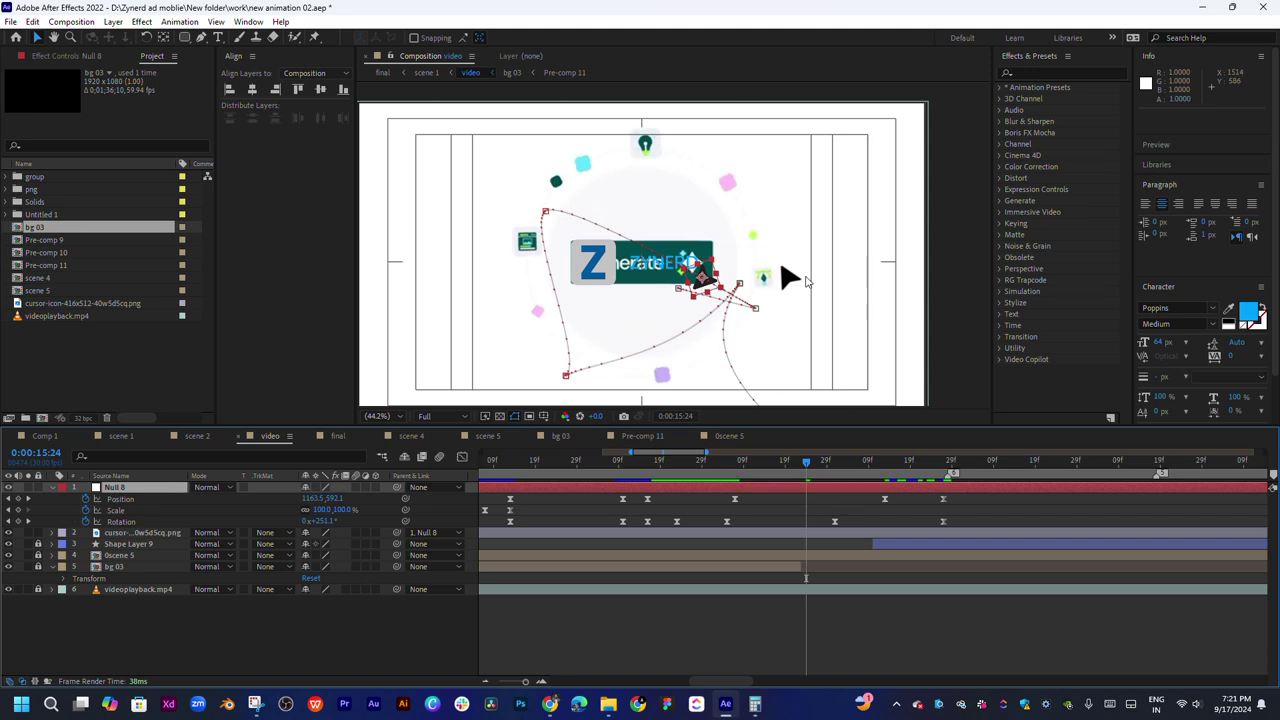
drag(694, 273, 724, 174)
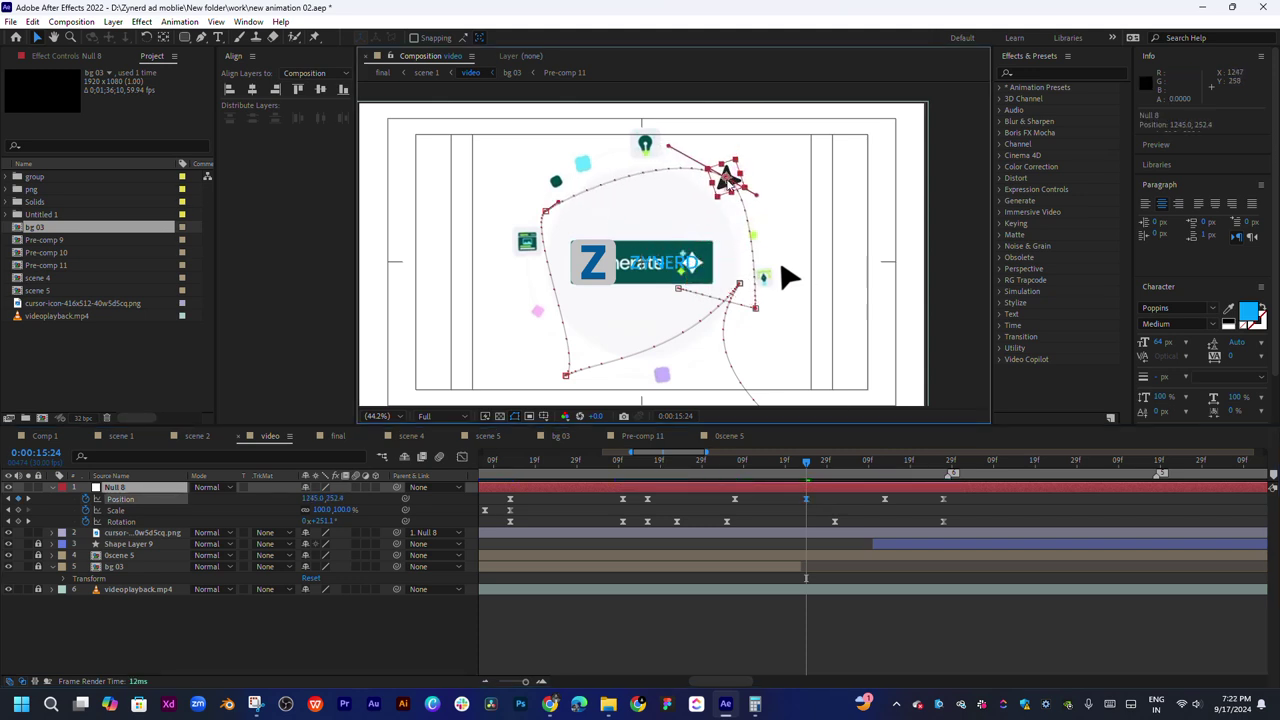
key(Return)
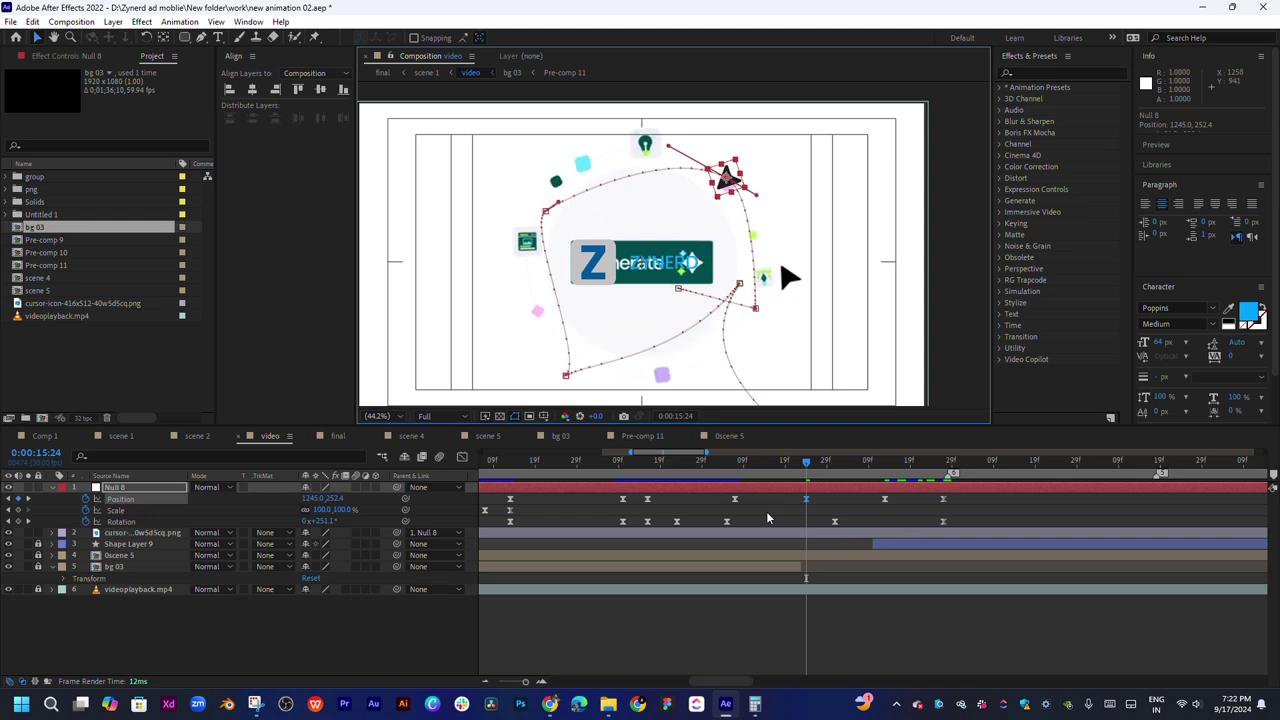
click(736, 500)
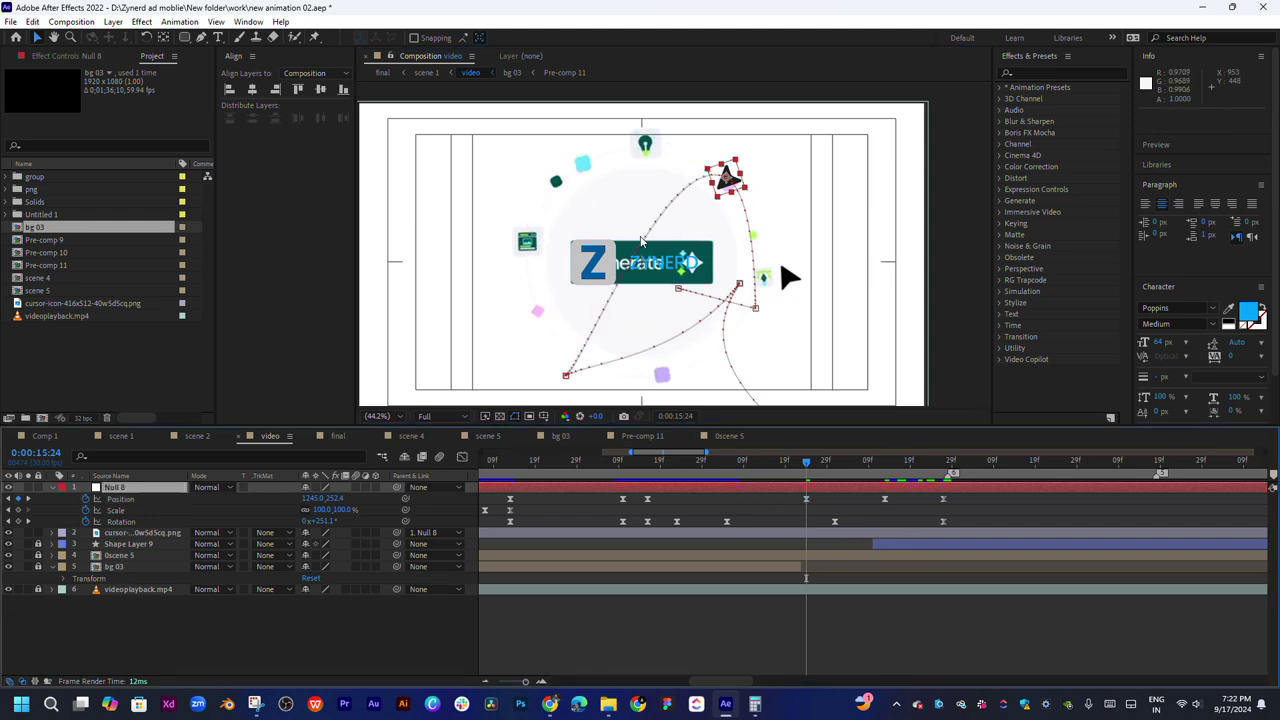
key(Delete)
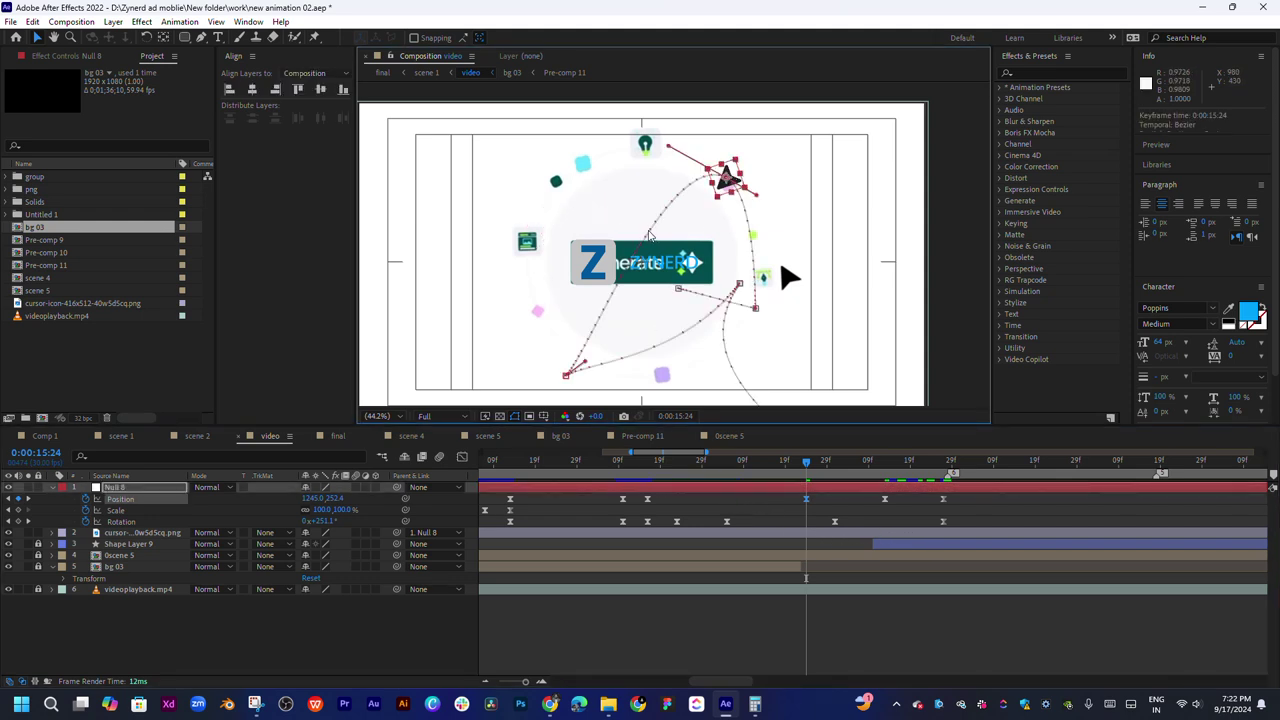
Move Null 8 onto the lightbulb icon and reshape the path's curve handles near the top
click(684, 160)
drag(670, 152, 386, 131)
drag(716, 175, 644, 138)
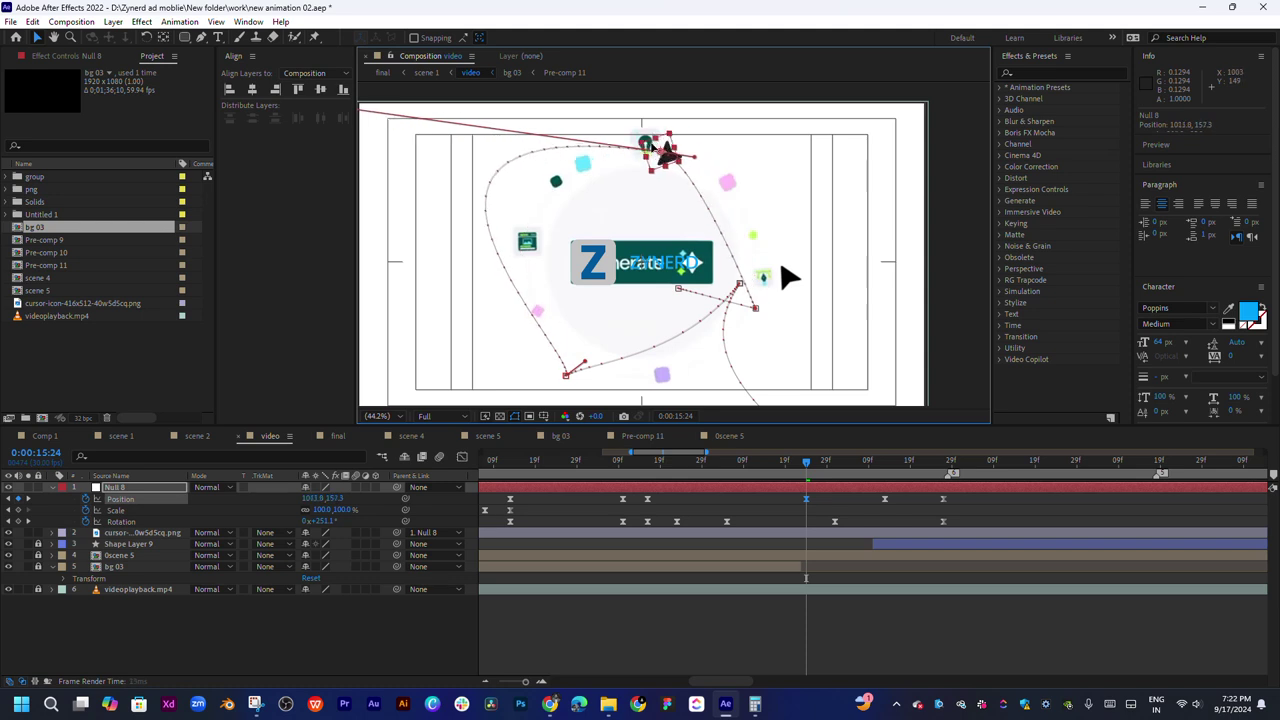
scroll(530, 150, down, 5)
scroll(530, 150, up, 3)
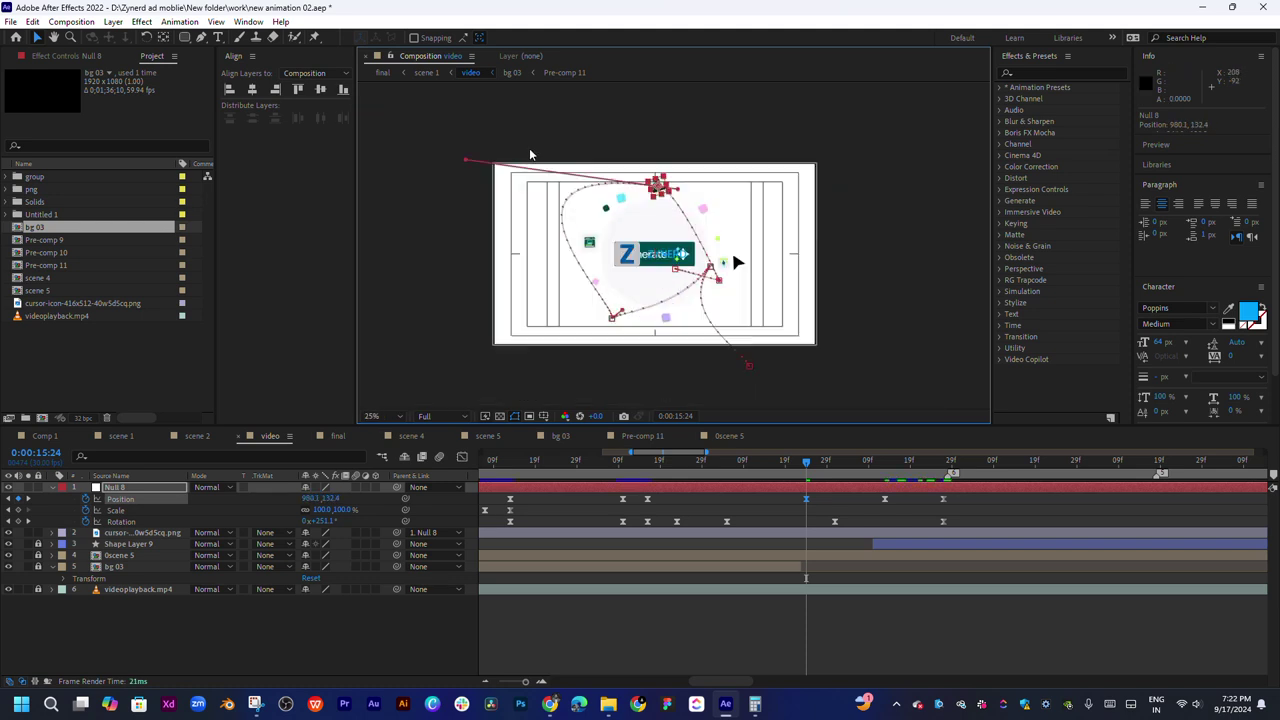
drag(469, 165, 522, 225)
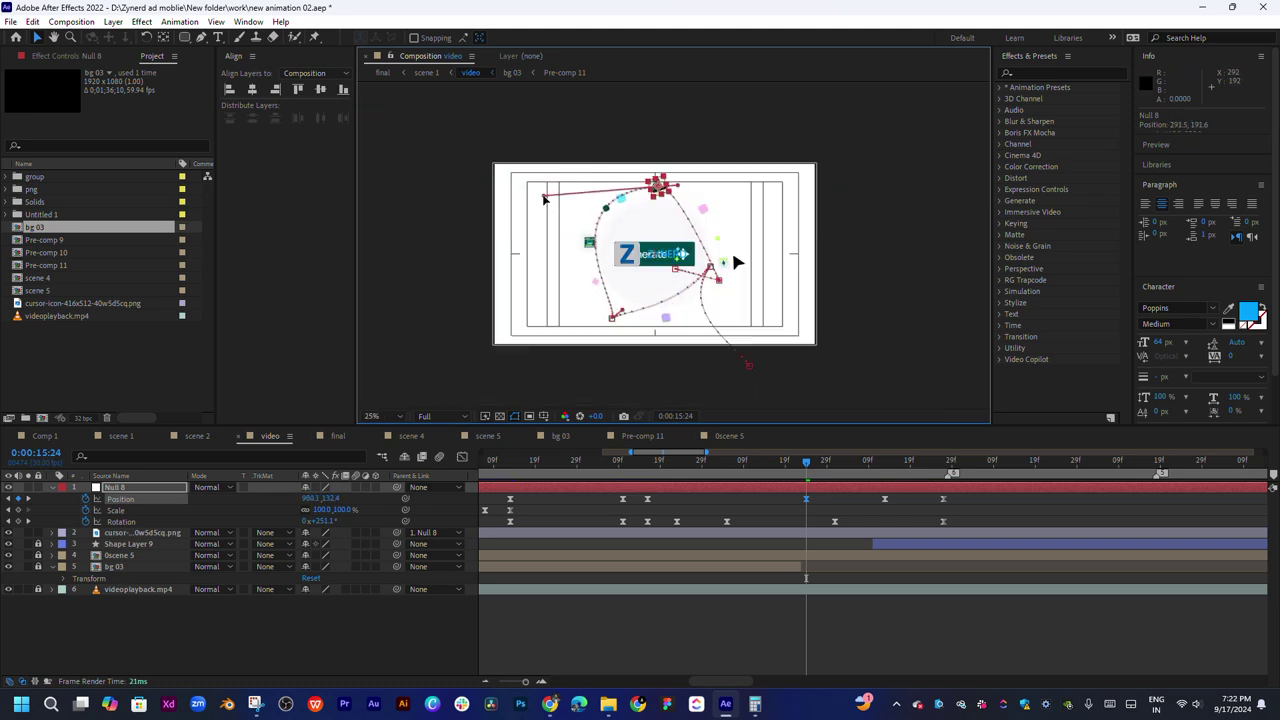
scroll(675, 231, up, 2)
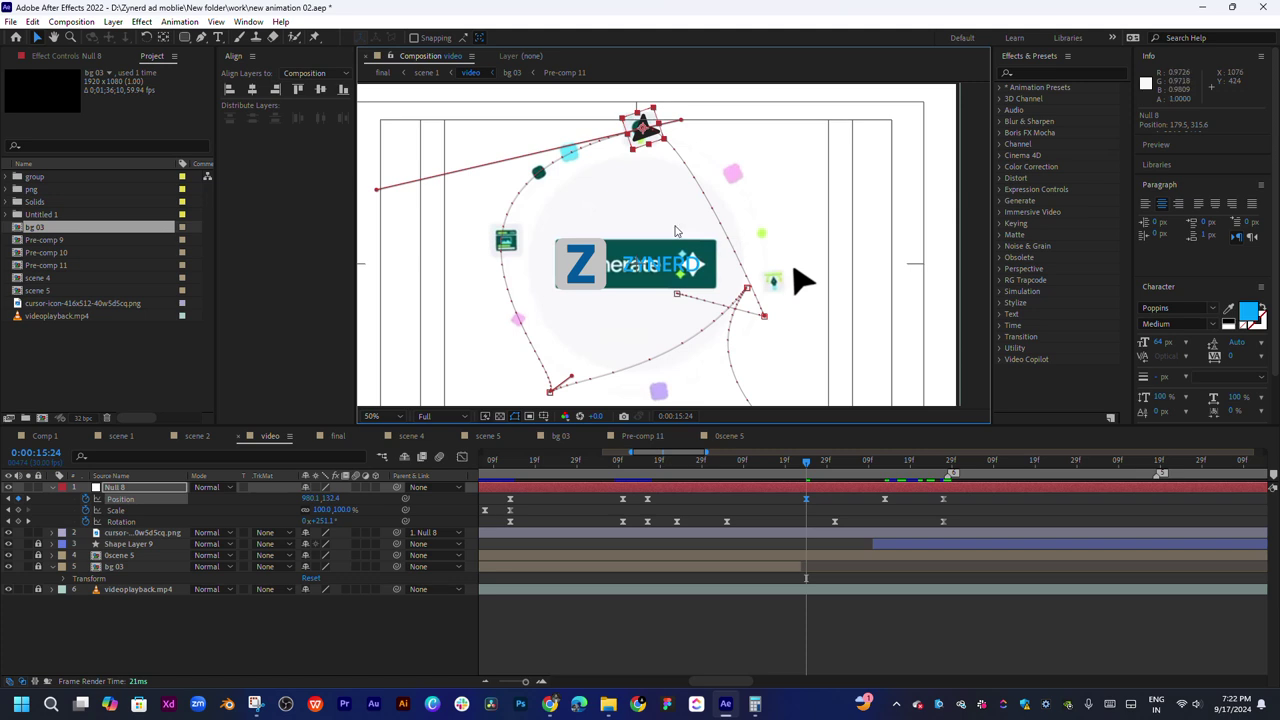
drag(377, 197, 381, 198)
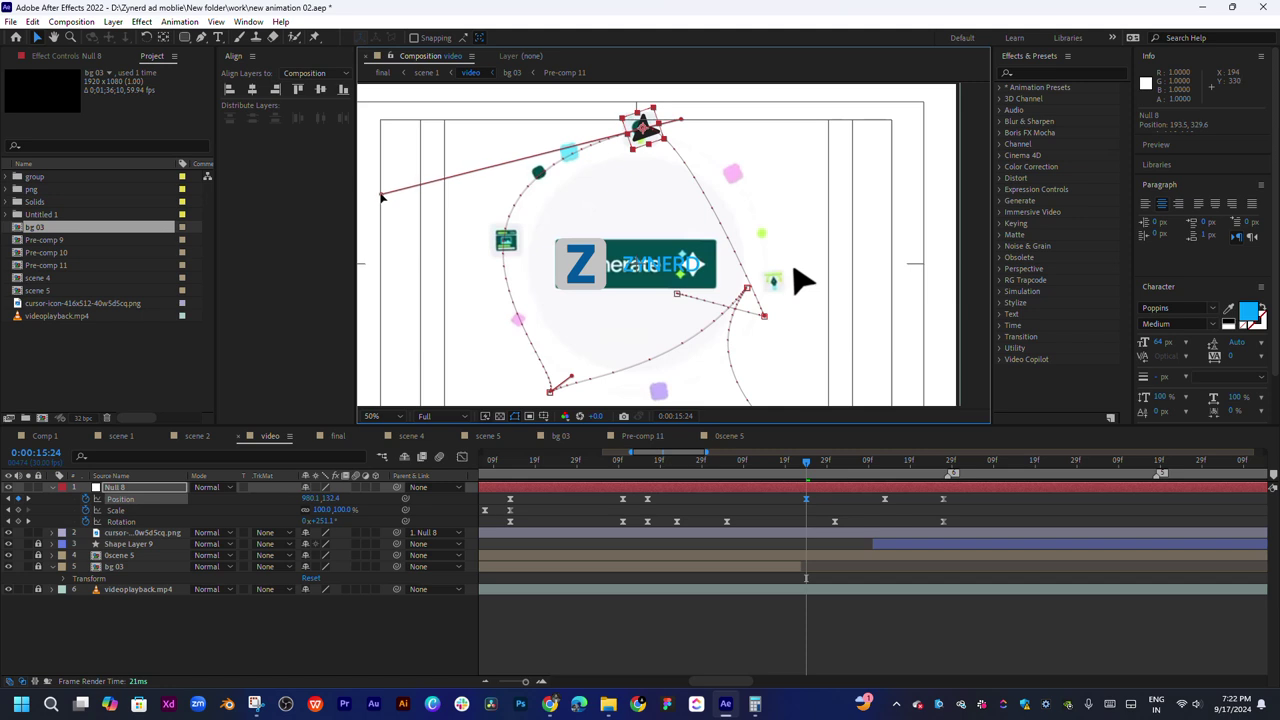
drag(684, 124, 672, 121)
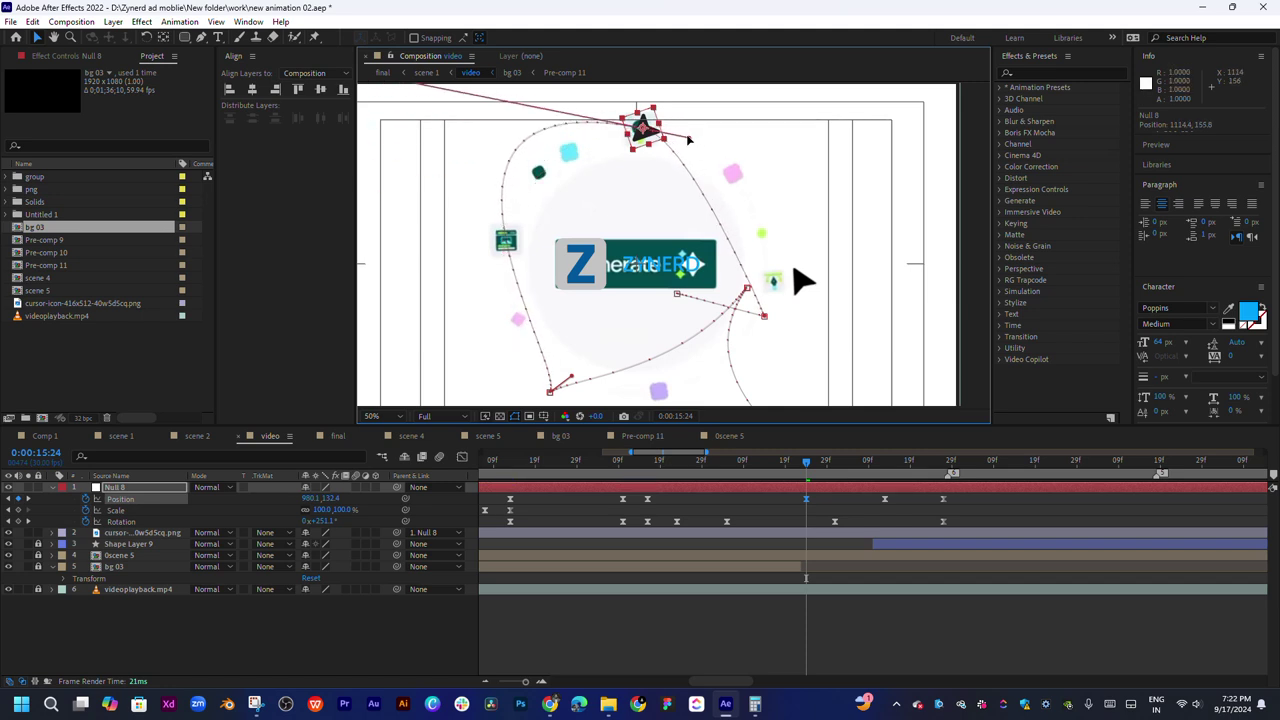
Undo the last tangent tweak, reselect Null 8, and raise its tangent handle to reshape the curve
key(ctrl+z)
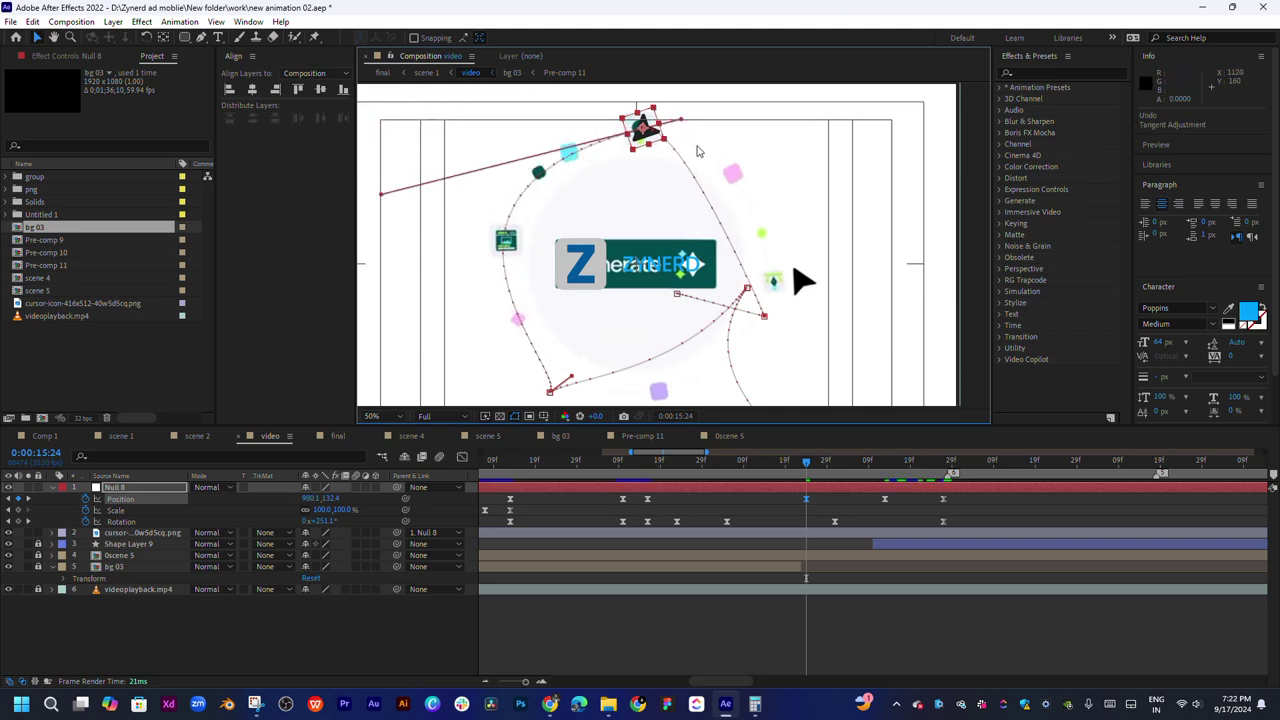
click(729, 245)
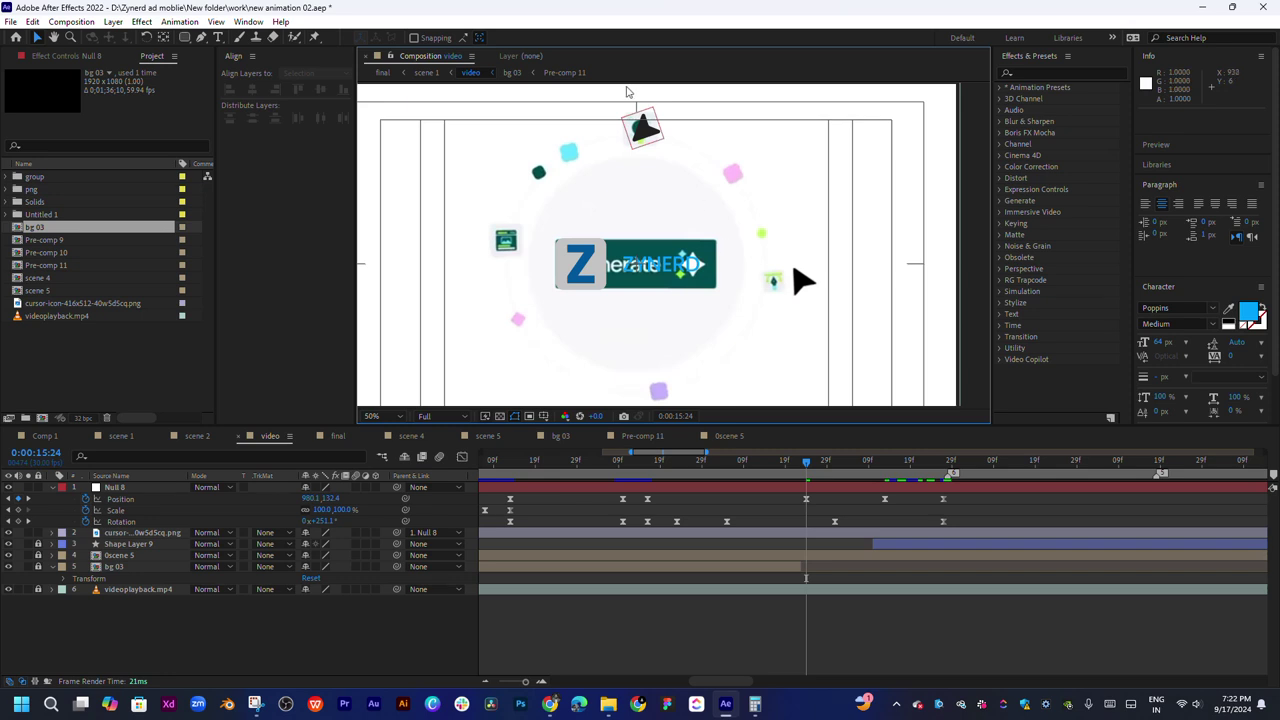
click(641, 127)
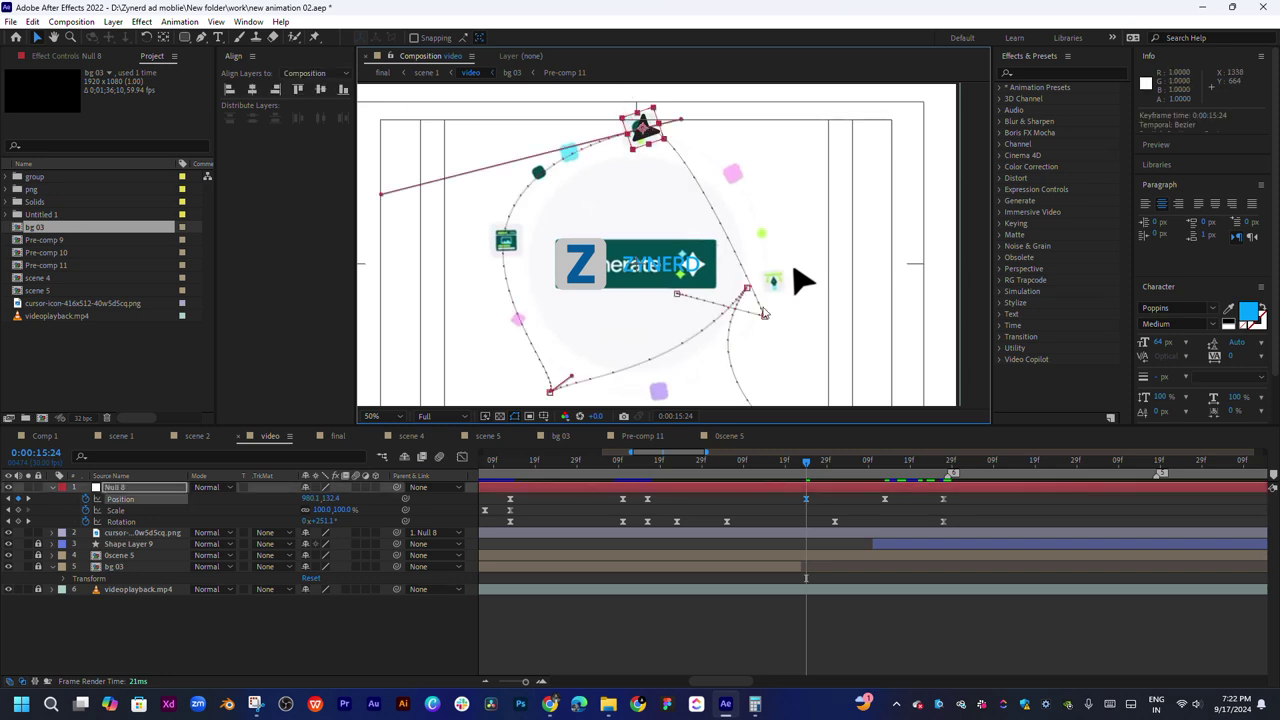
drag(764, 318, 774, 280)
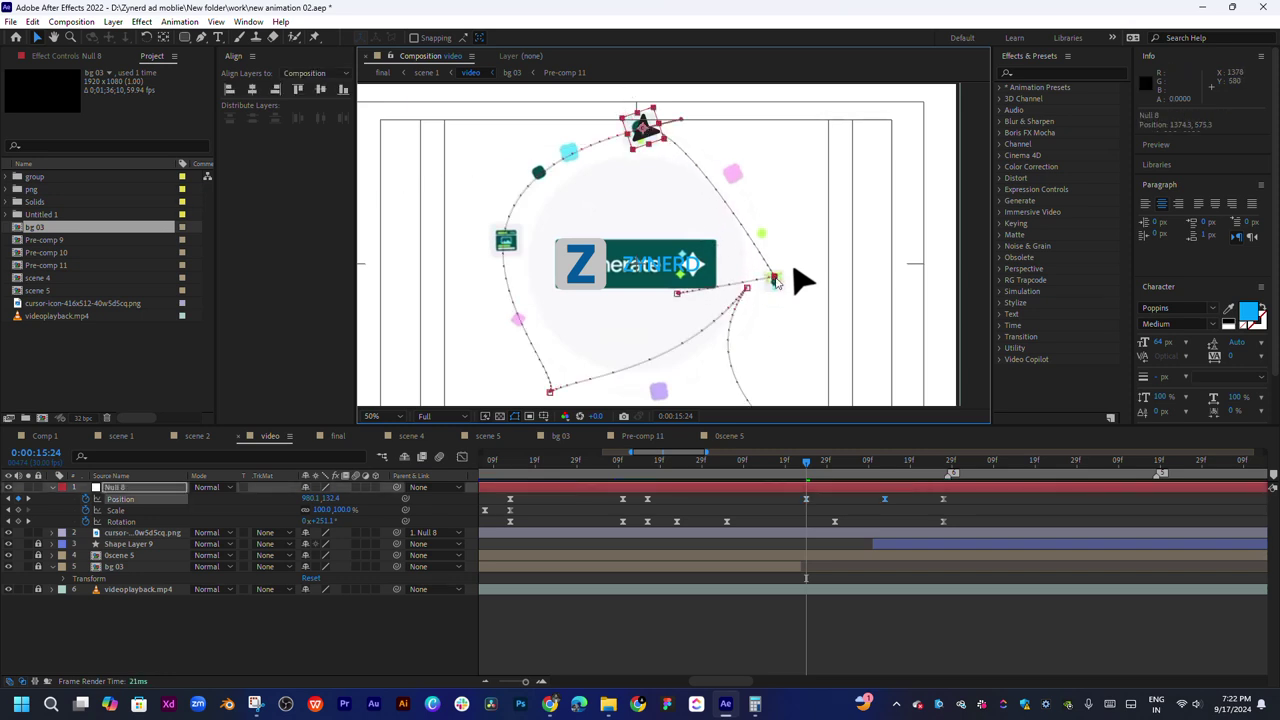
At 0:00:16:13, rekey Null 8 at a lower-right position and refine the path tangents
click(886, 464)
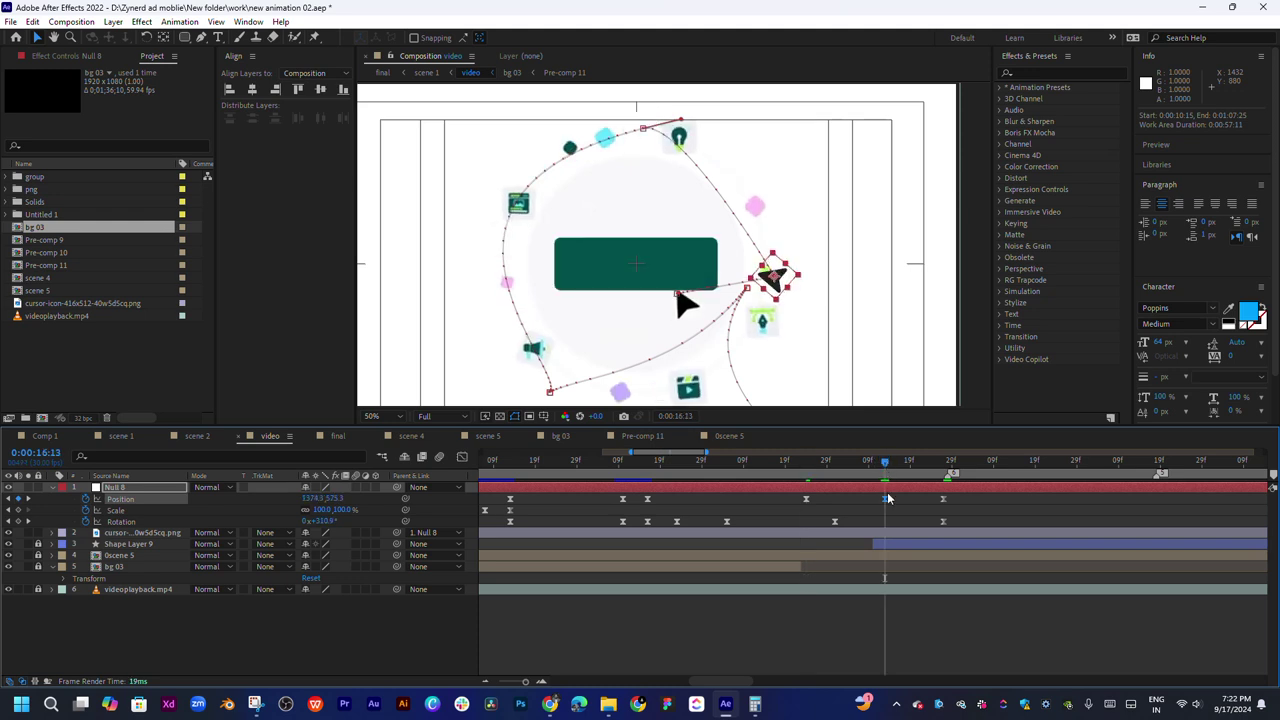
key(Delete)
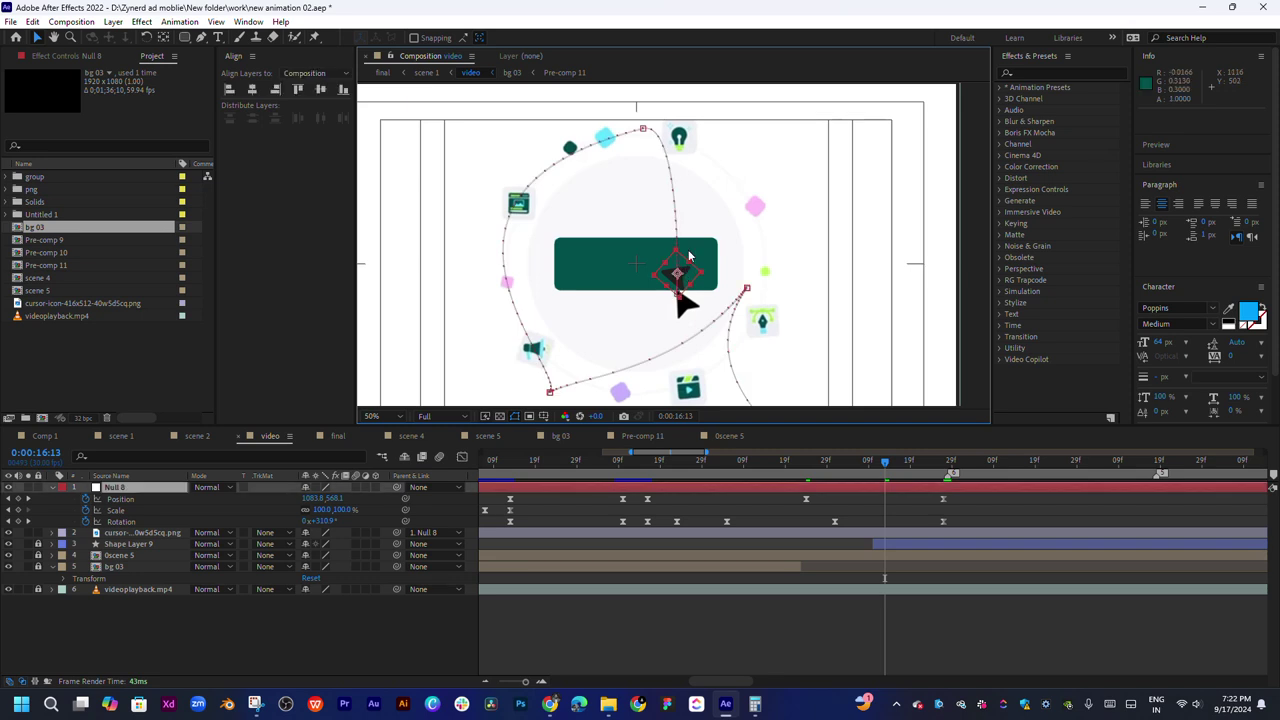
mouse_move(679, 271)
mouse_down()
mouse_move(771, 322)
mouse_move(731, 352)
mouse_move(840, 203)
mouse_move(832, 216)
mouse_up()
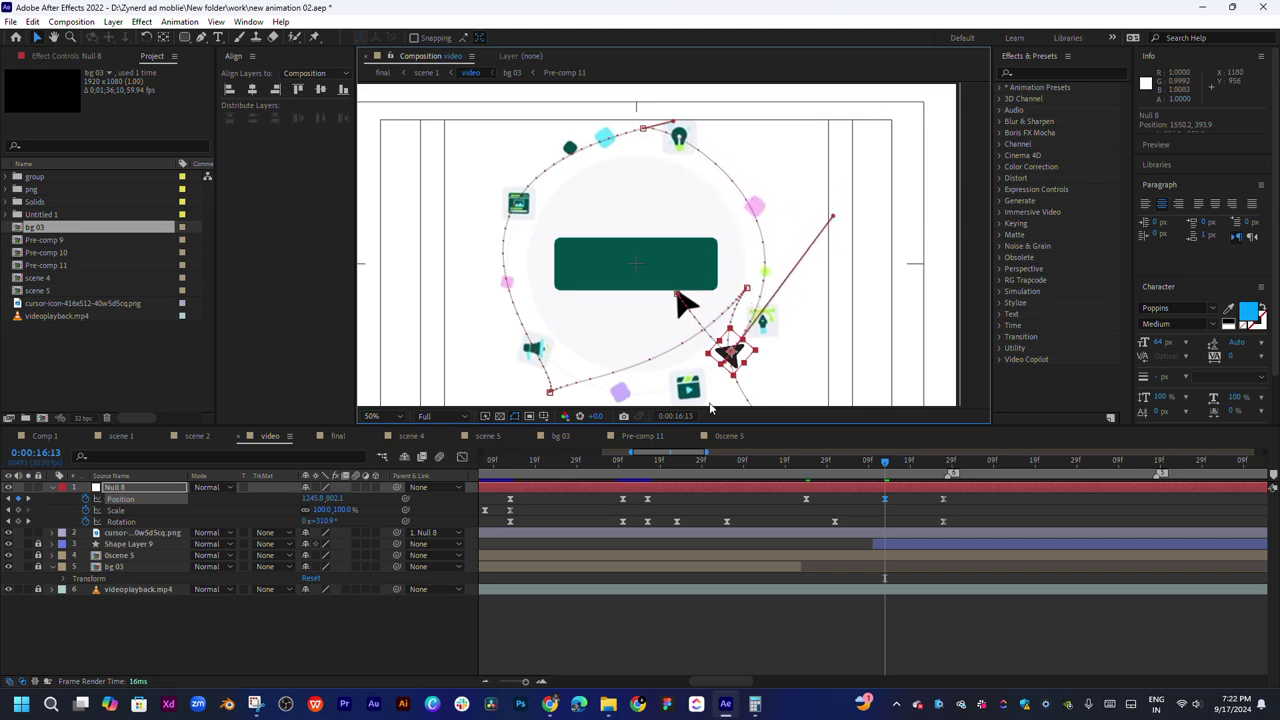
mouse_move(700, 325)
mouse_down()
mouse_move(675, 382)
mouse_move(697, 386)
mouse_up()
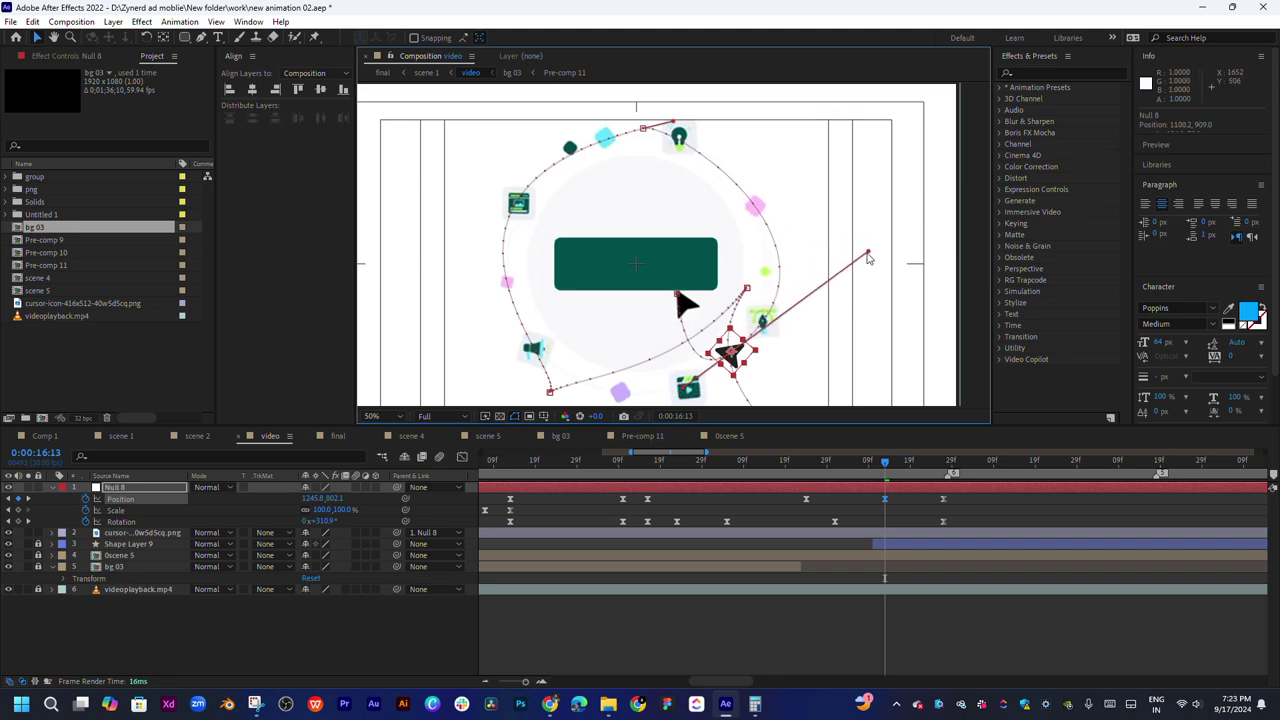
drag(868, 258, 834, 217)
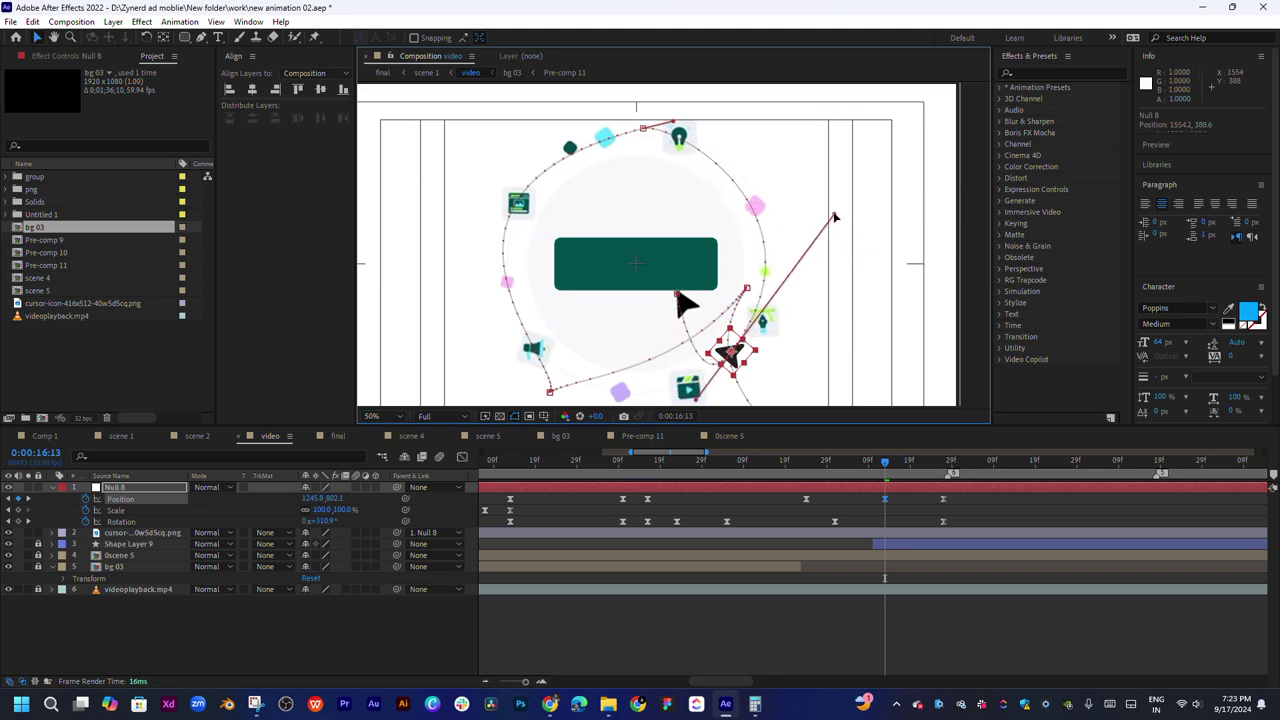
drag(838, 215, 843, 211)
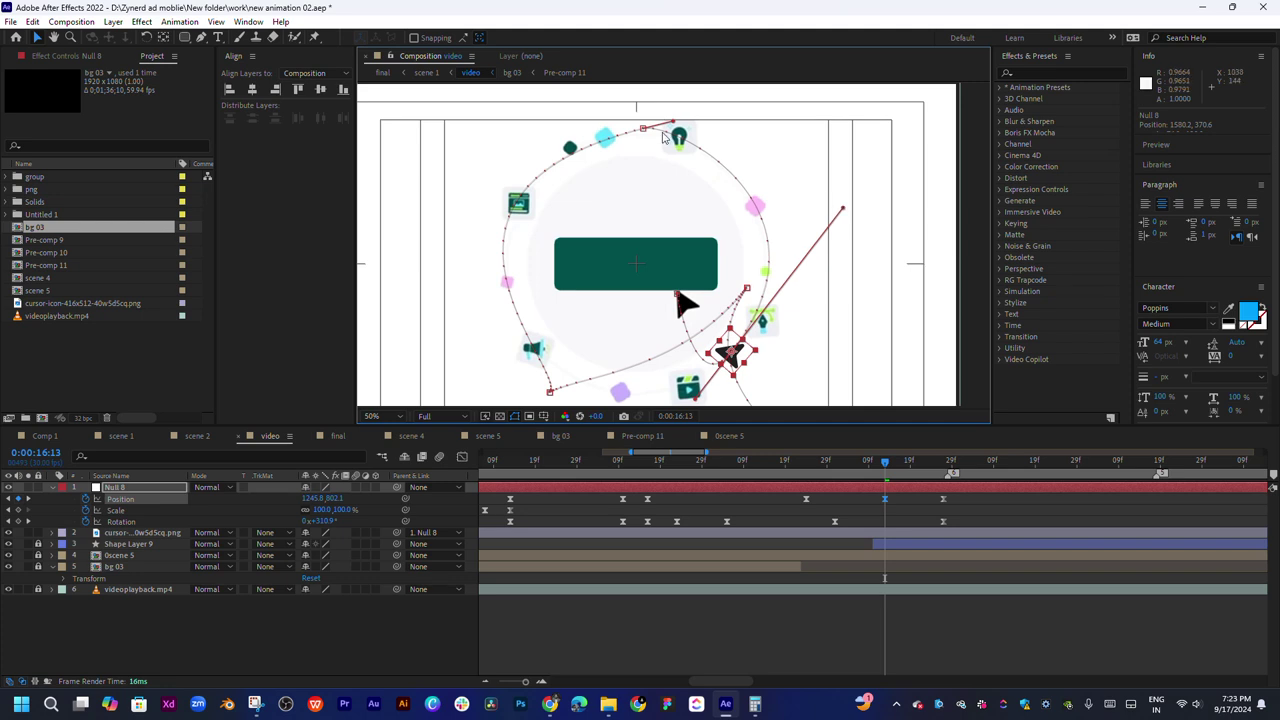
drag(676, 126, 672, 126)
Slide the right-icon Position keyframe earlier and preview the motion from 0:00:15:09
click(757, 469)
key(space)
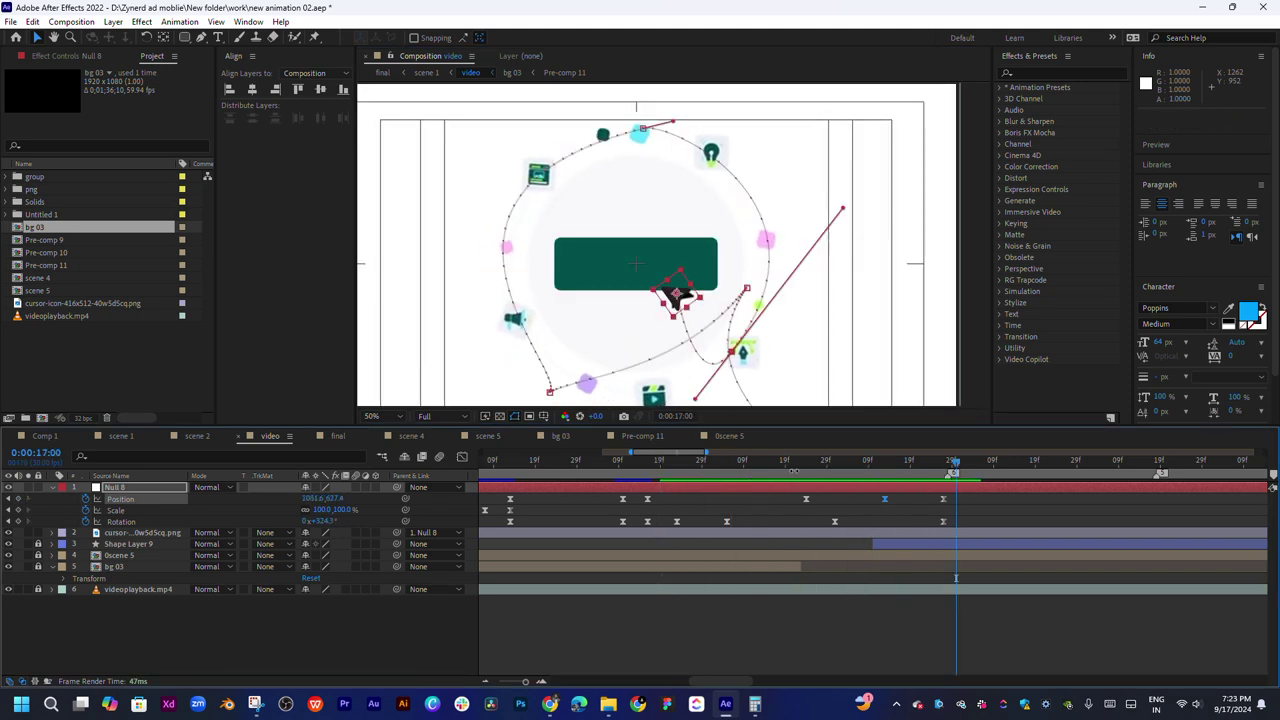
drag(955, 466, 898, 468)
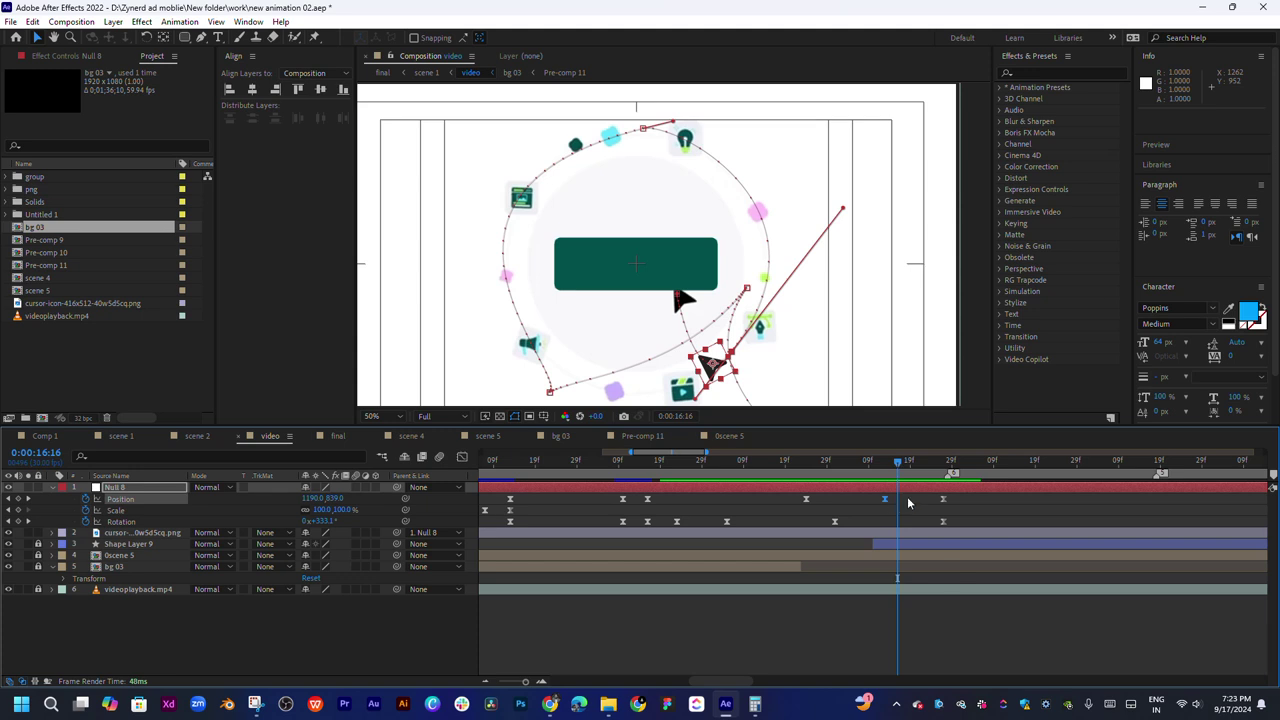
drag(806, 500, 753, 500)
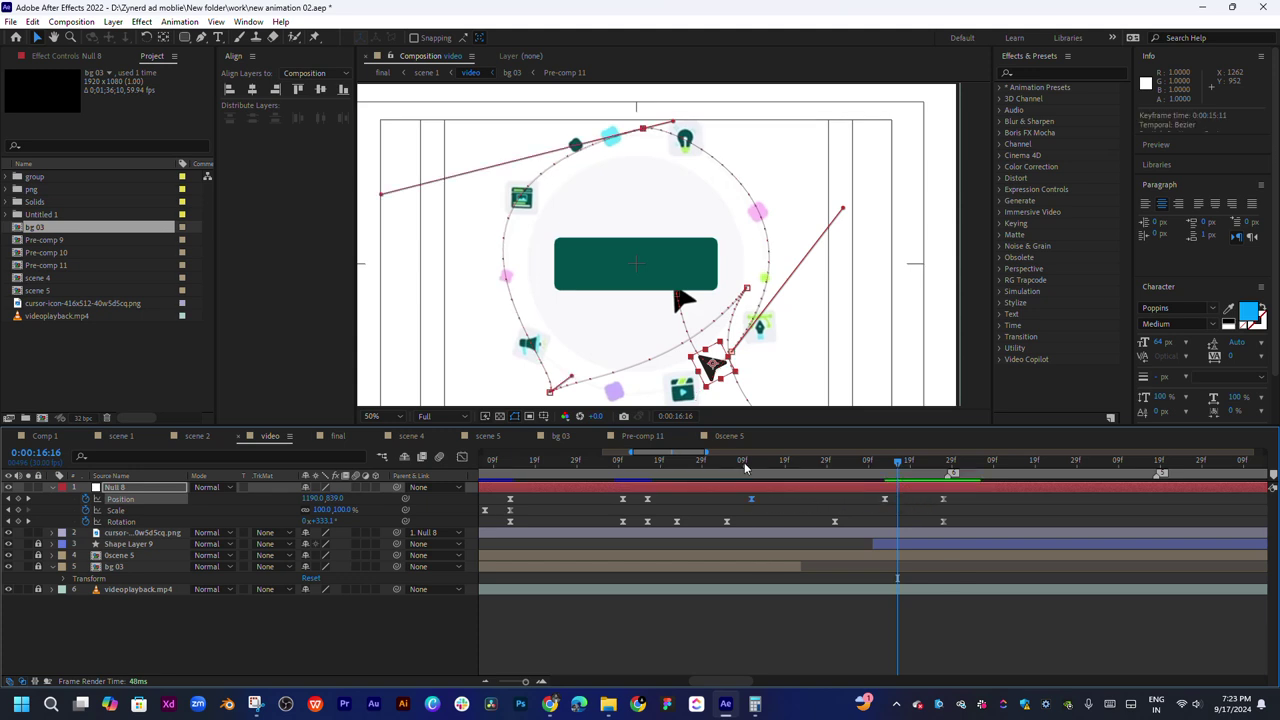
click(744, 467)
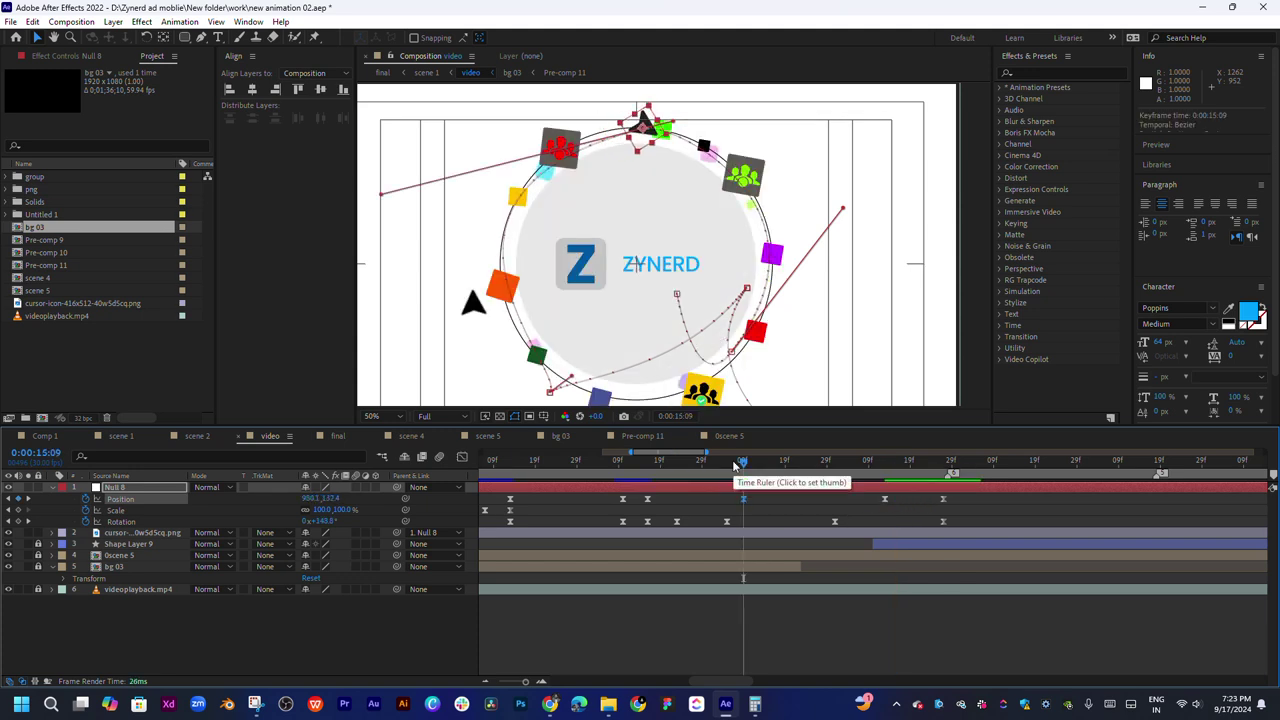
key(space)
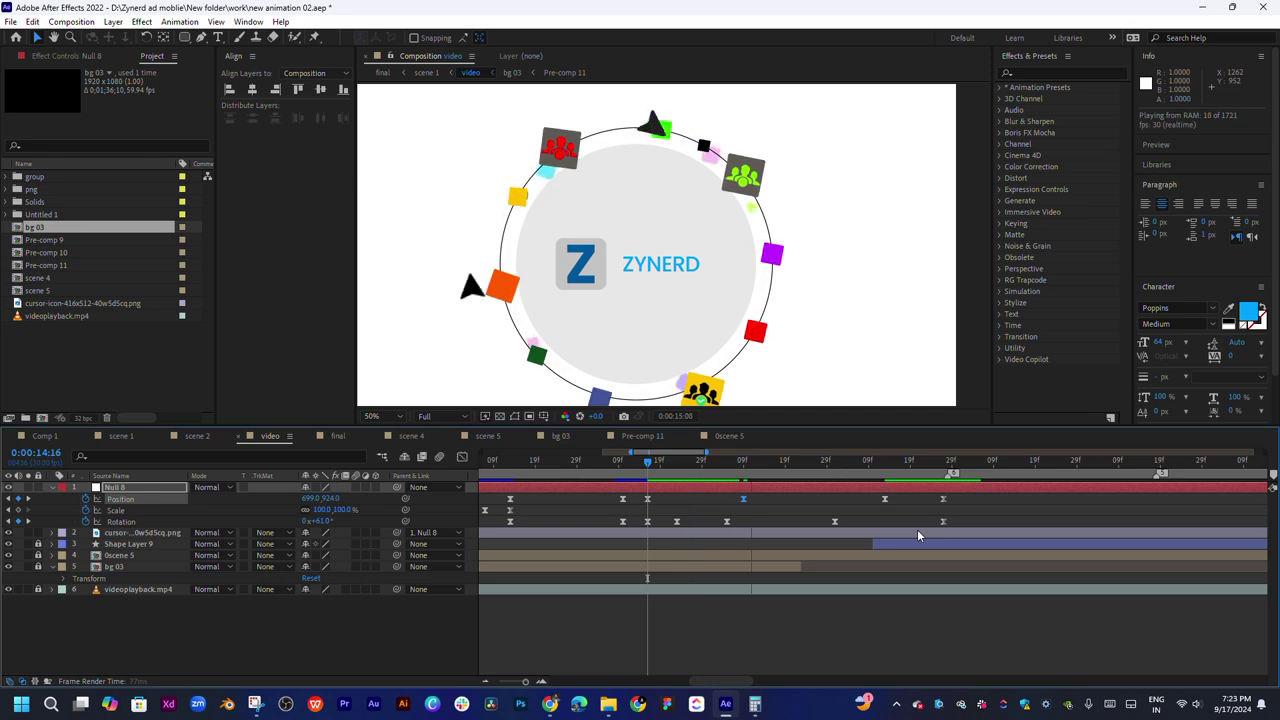
key(space)
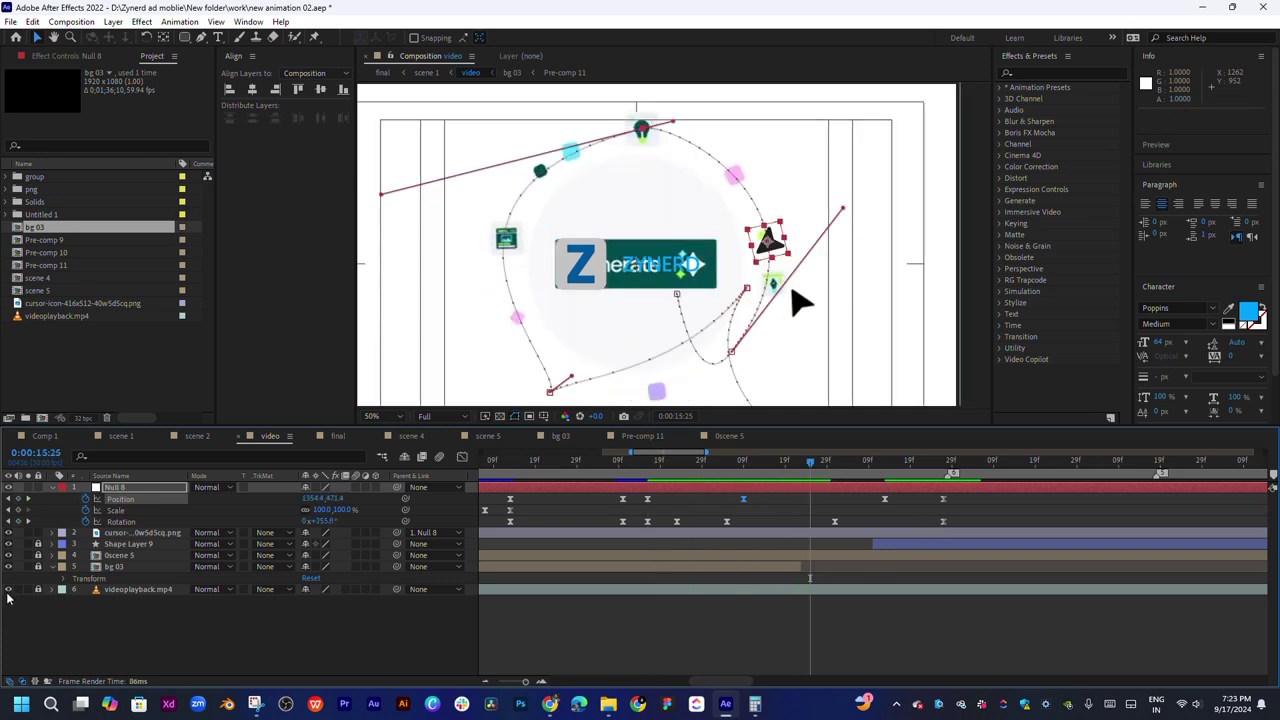
Hide the videoplayback.mp4 layer and preview the motion over black around 16:12–16:16
click(8, 590)
key(space)
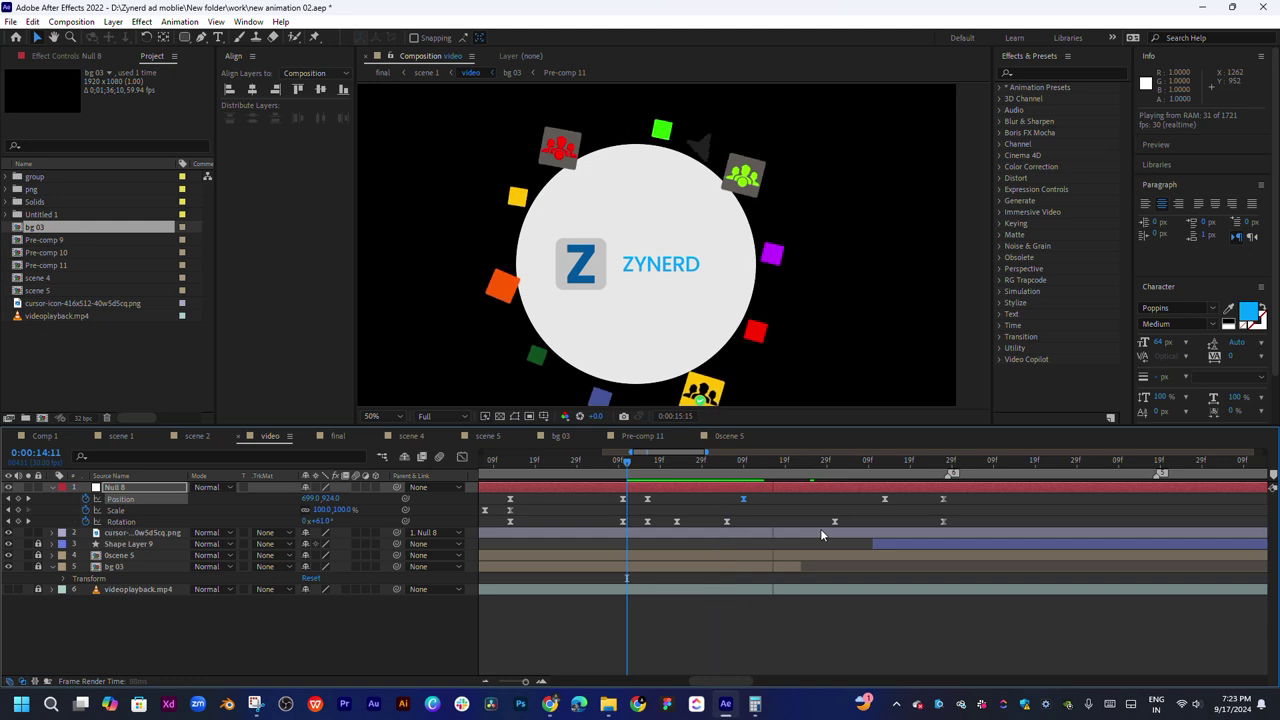
key(space)
drag(743, 467, 902, 472)
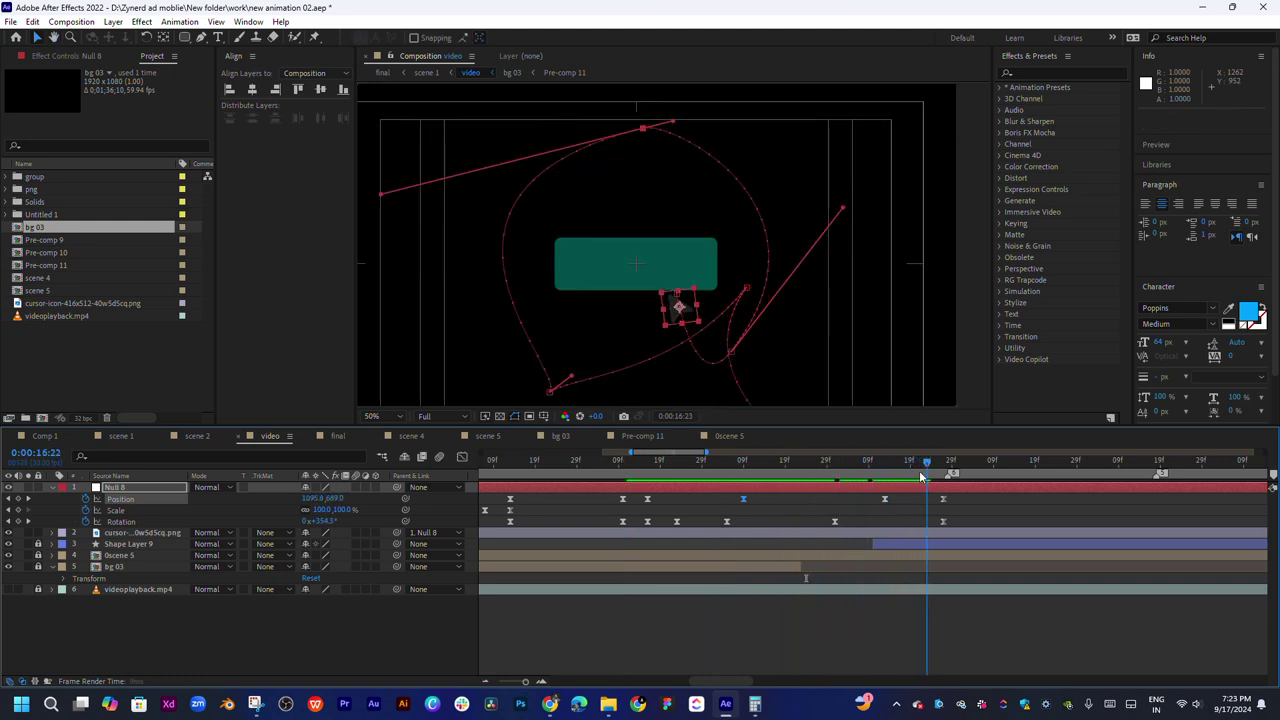
mouse_move(902, 472)
mouse_down()
mouse_move(880, 472)
mouse_move(859, 503)
mouse_up()
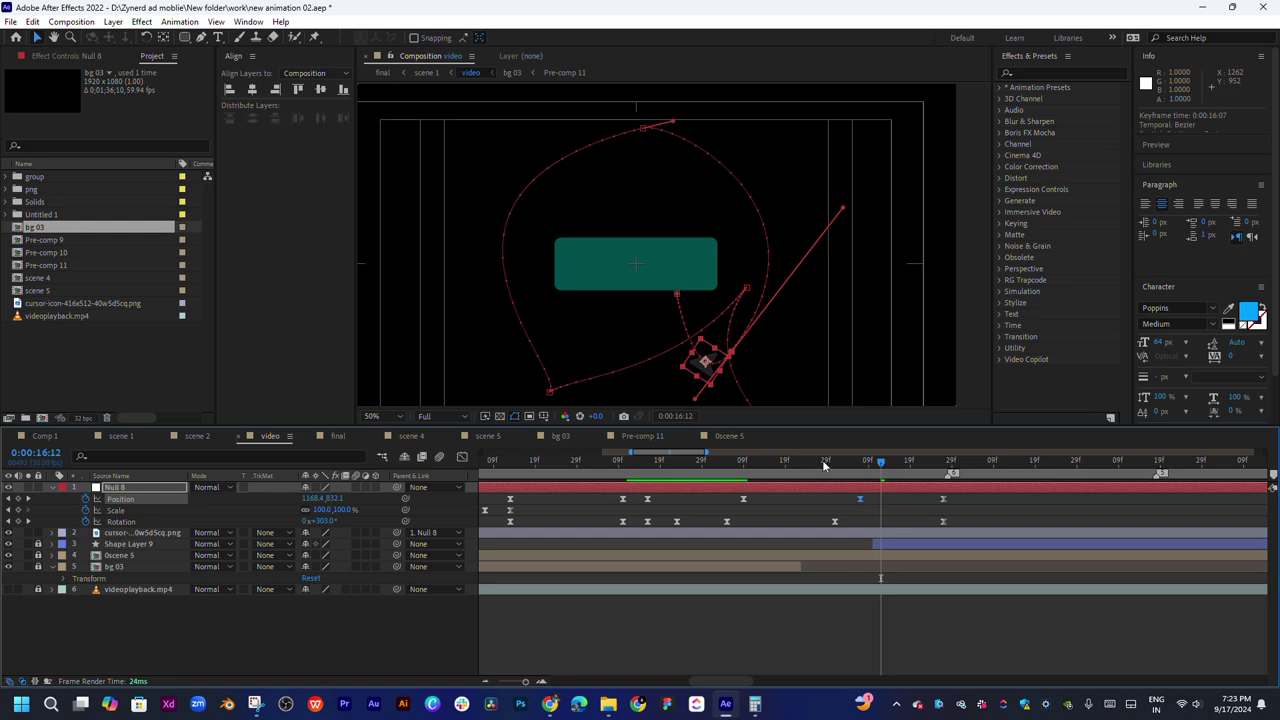
Zoom the timeline out and replay the cursor motion from about 0:00:15:29
click(790, 464)
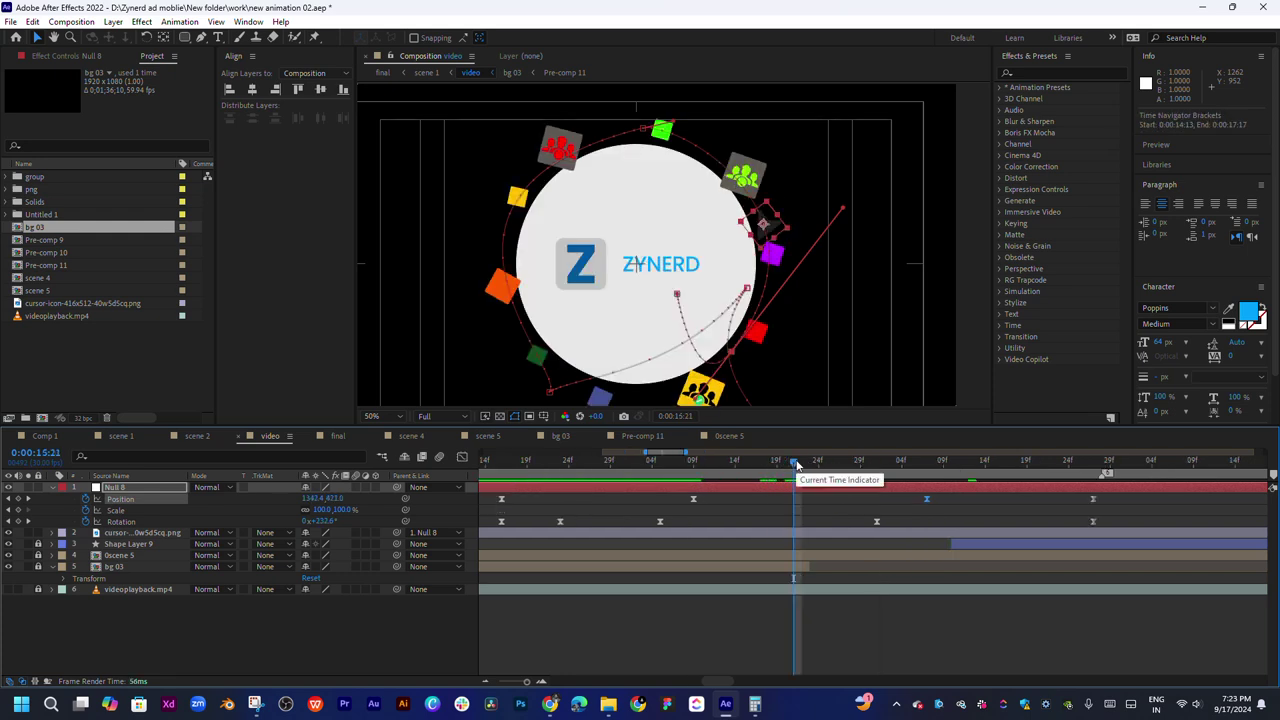
key(minus)
click(813, 466)
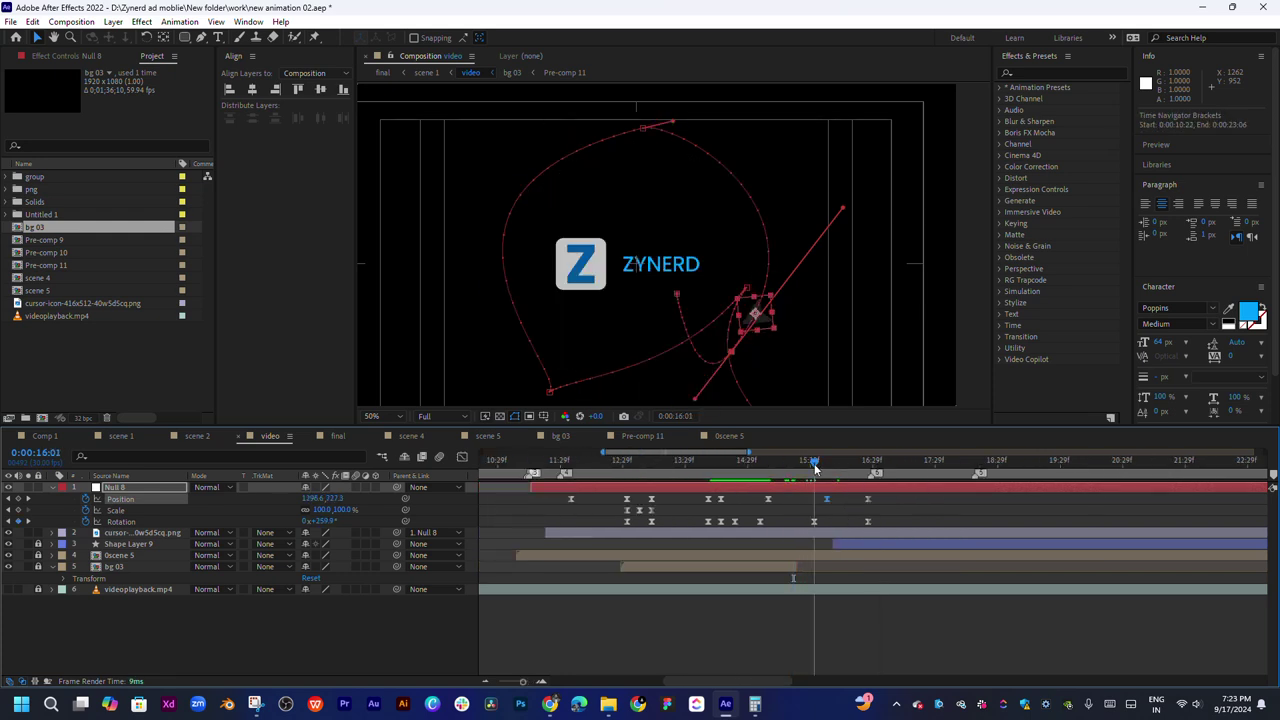
drag(813, 466, 809, 497)
key(space)
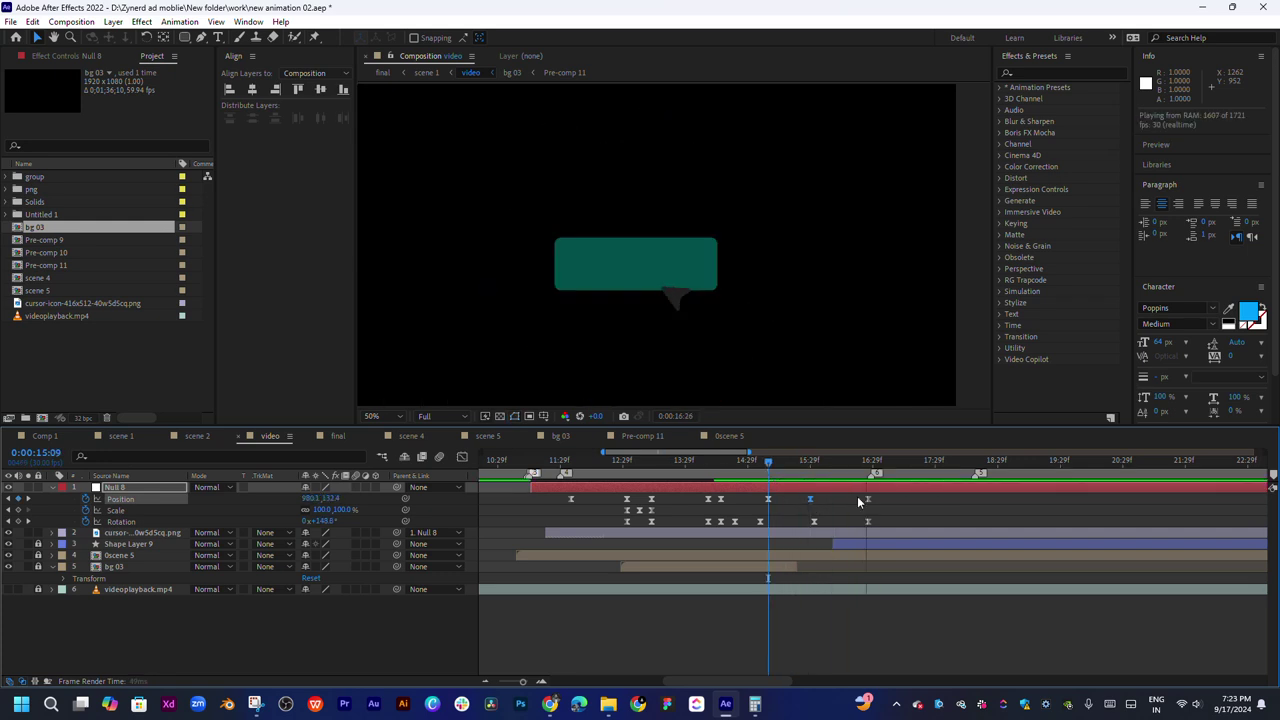
key(space)
drag(827, 466, 872, 467)
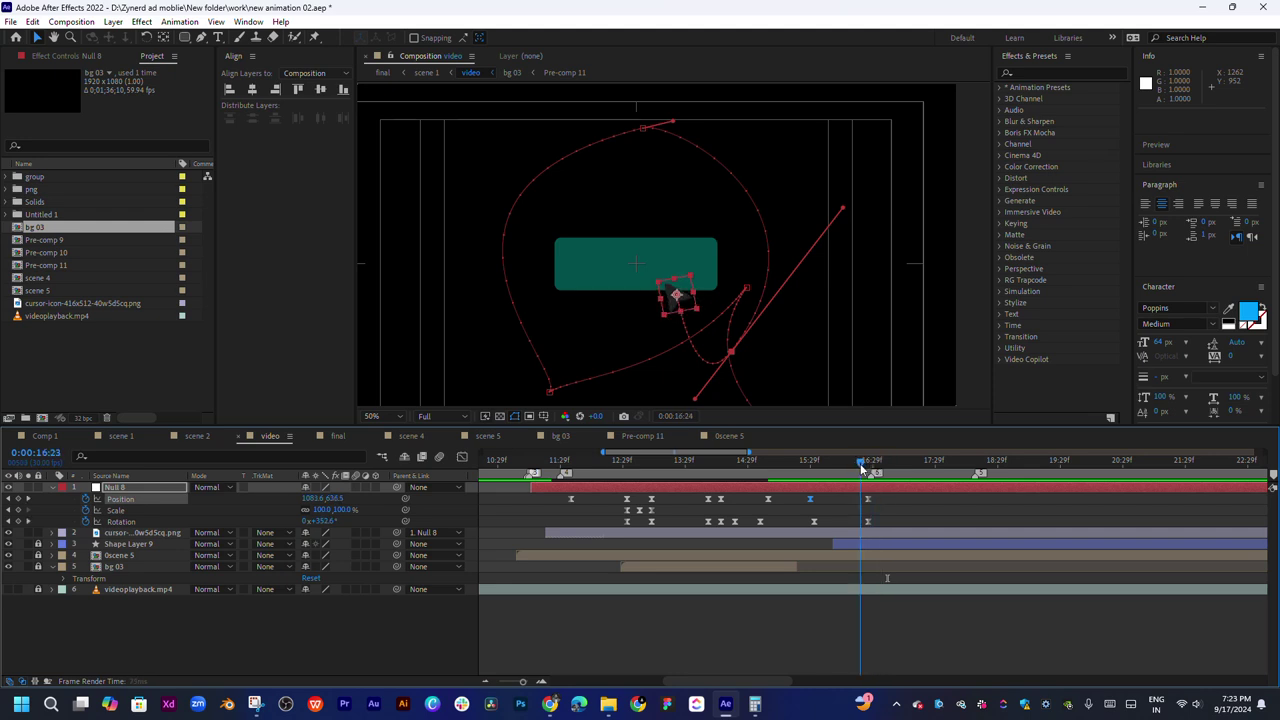
Set Null 8's Rotation keyframe at 0:00:16:27 to about 3° and preview
click(868, 521)
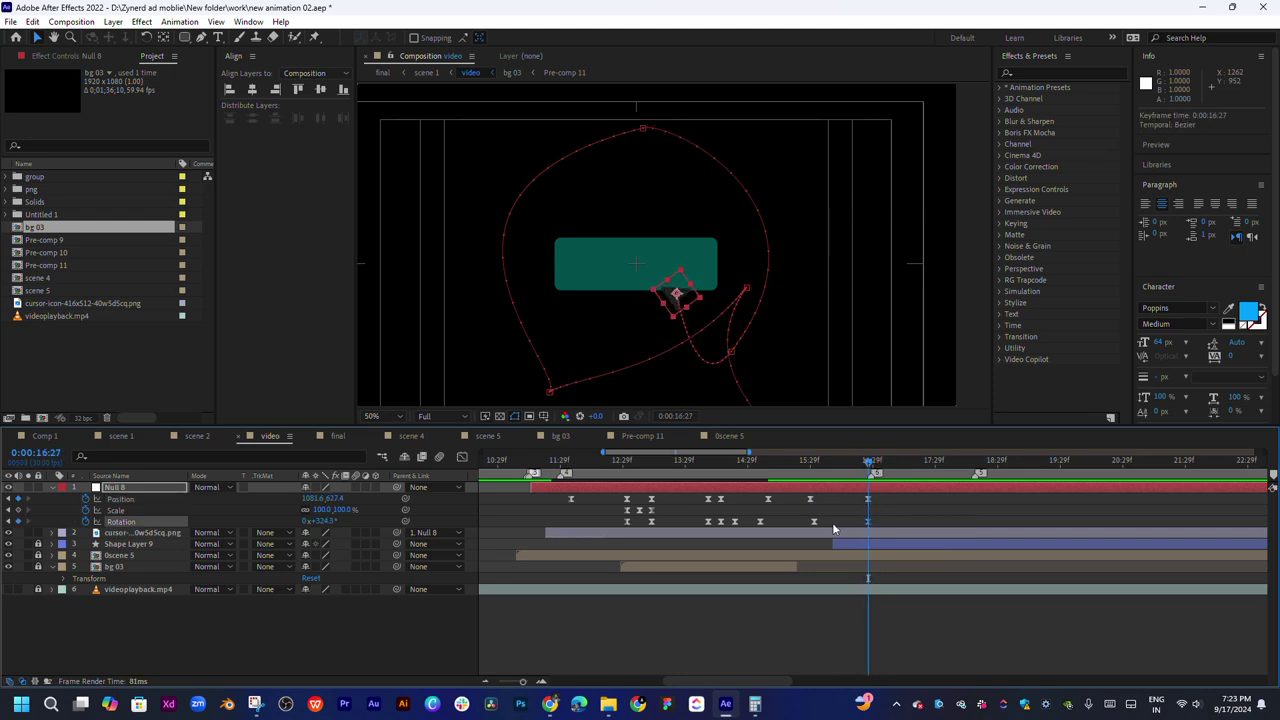
drag(330, 521, 349, 521)
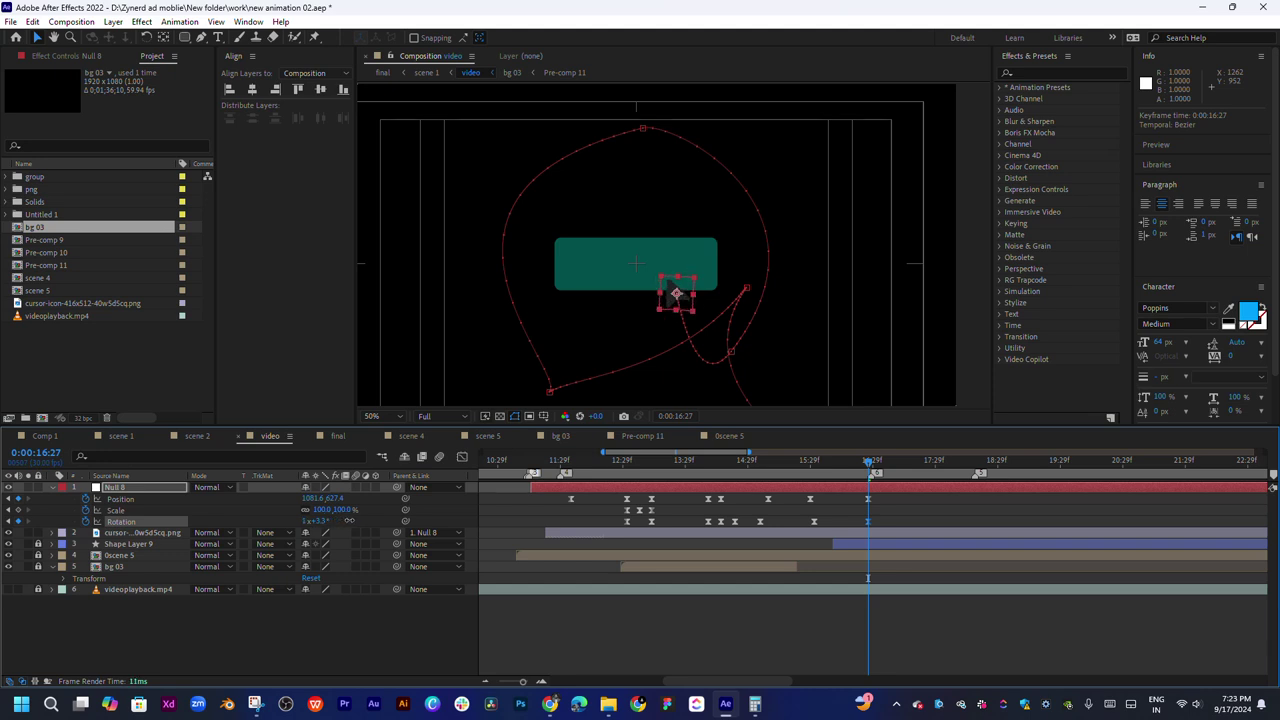
key(space)
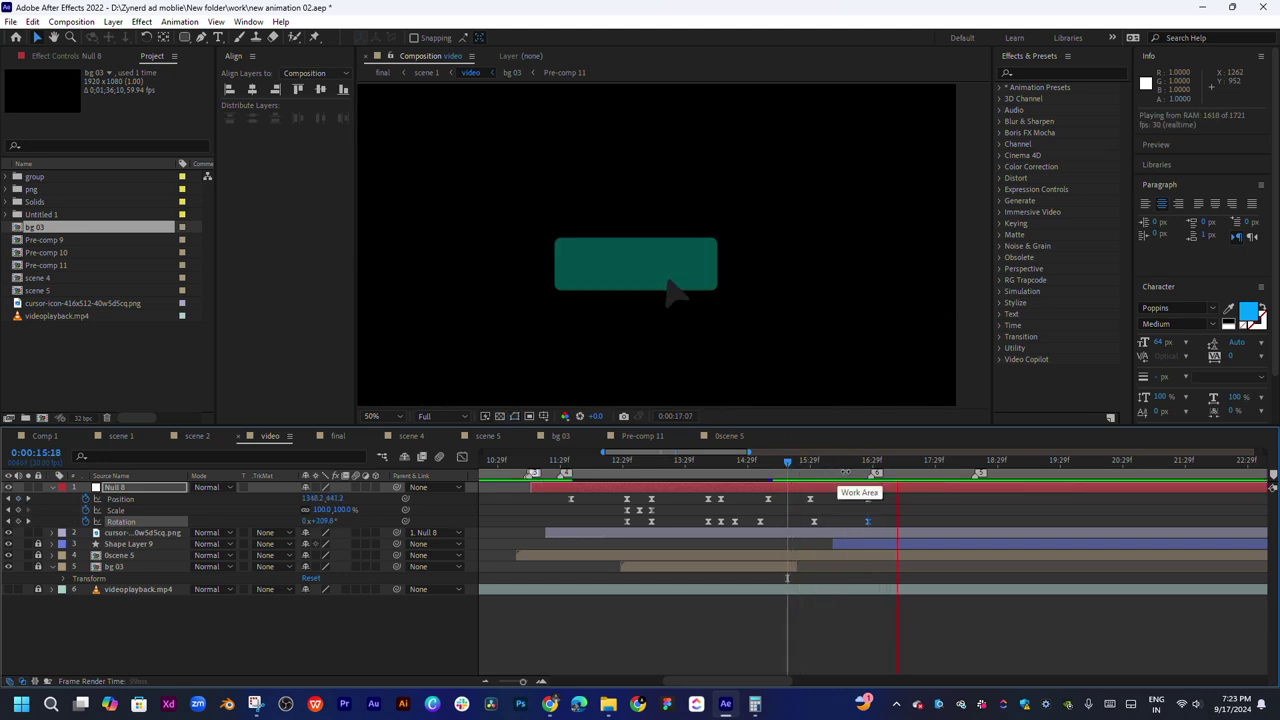
key(space)
At 0:00:16:01, rotate Null 8 to 335.9° and preview from 0:00:15:10
click(816, 468)
drag(816, 468, 813, 469)
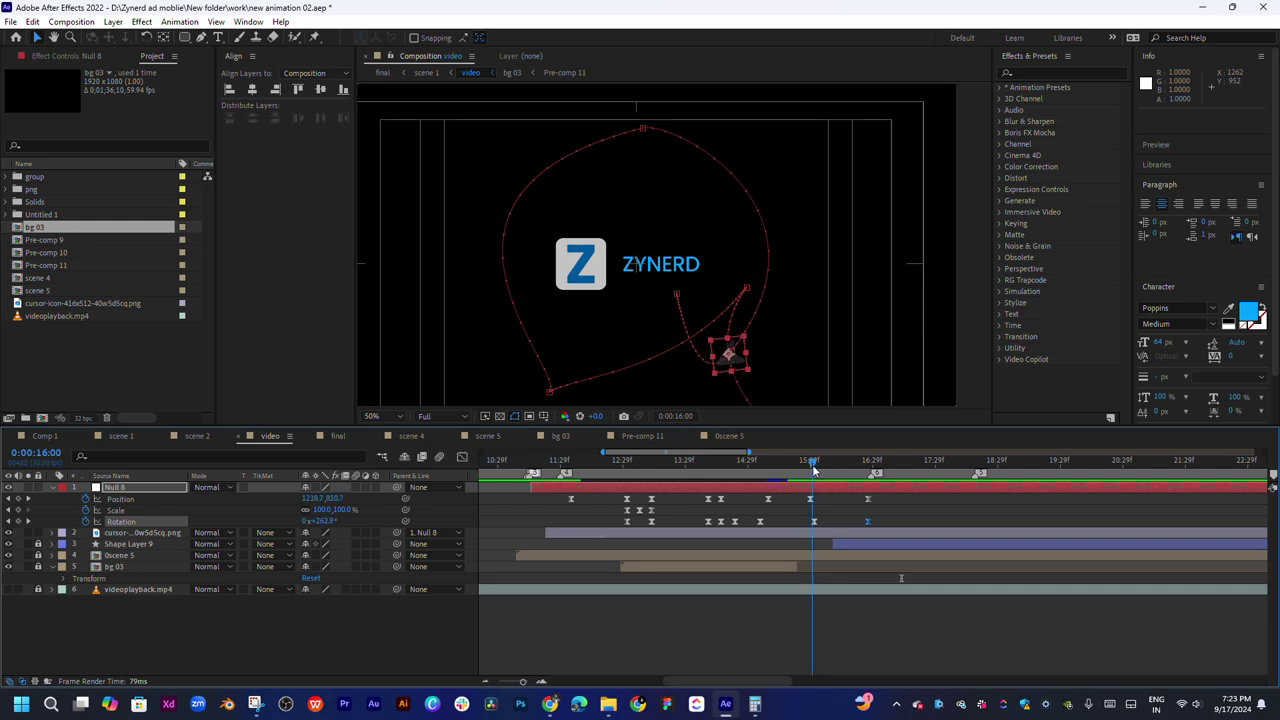
click(816, 466)
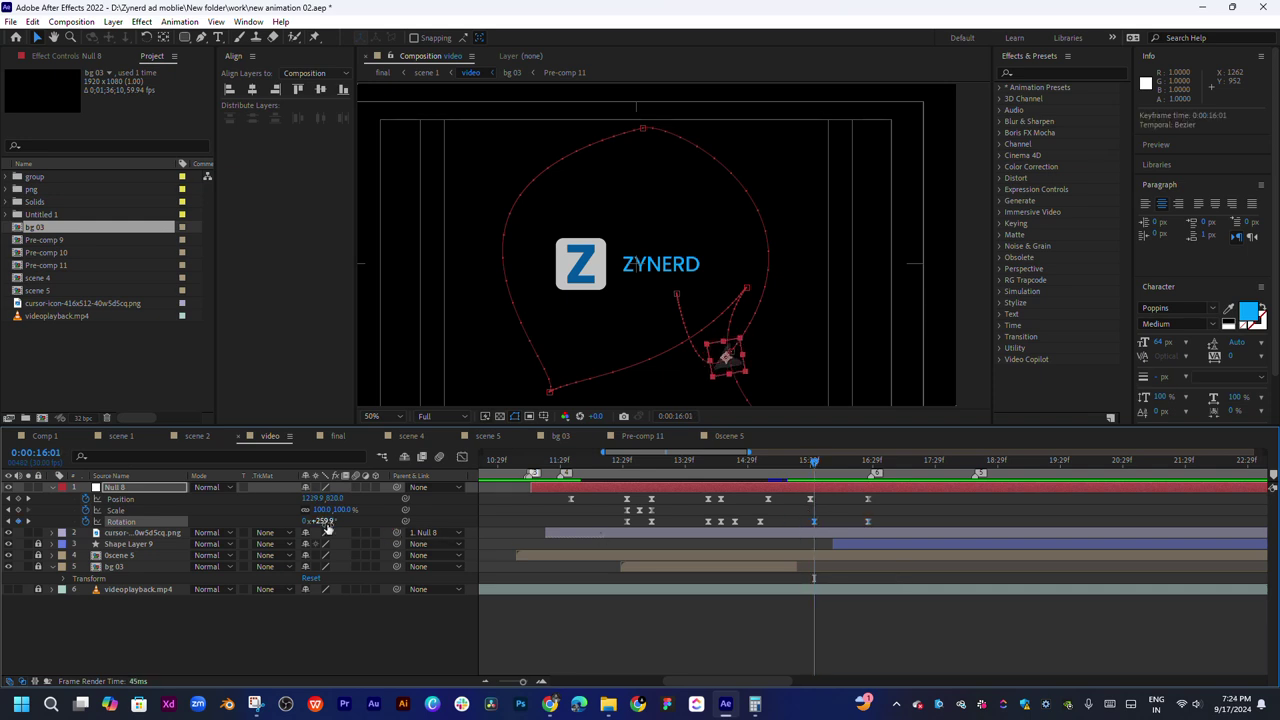
drag(322, 521, 376, 522)
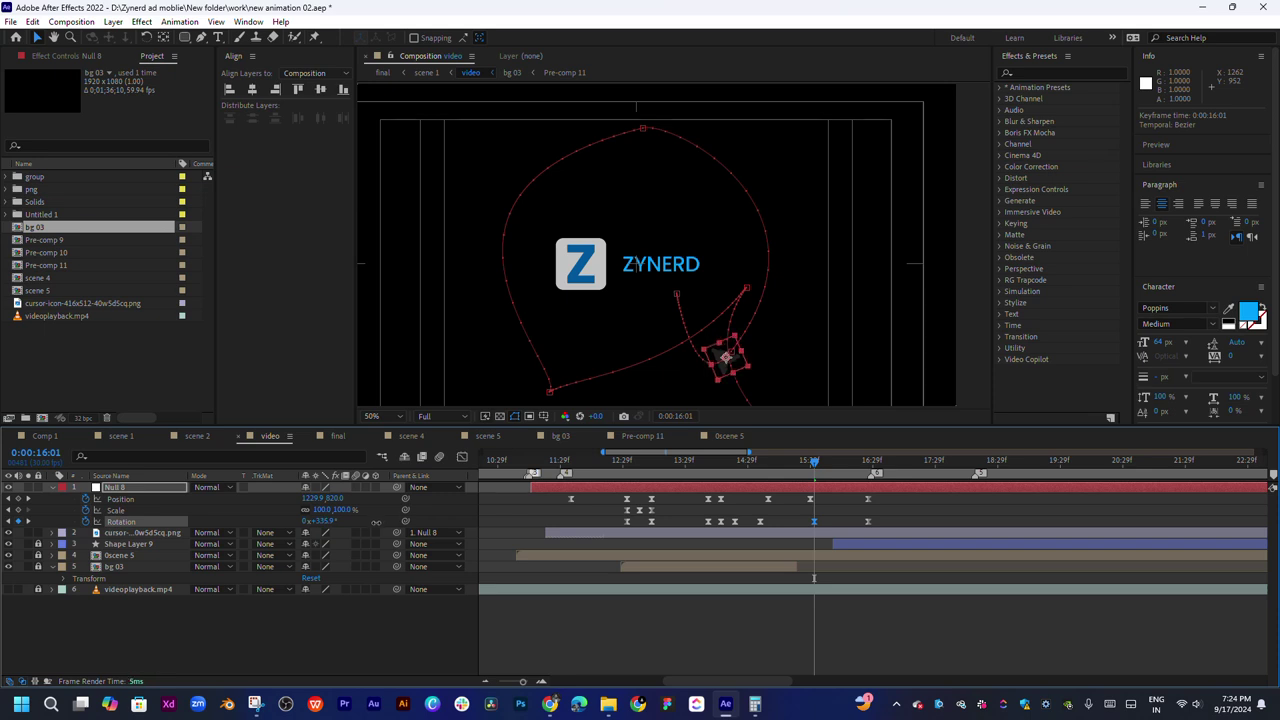
mouse_move(814, 466)
mouse_down()
mouse_move(772, 473)
mouse_move(810, 480)
mouse_up()
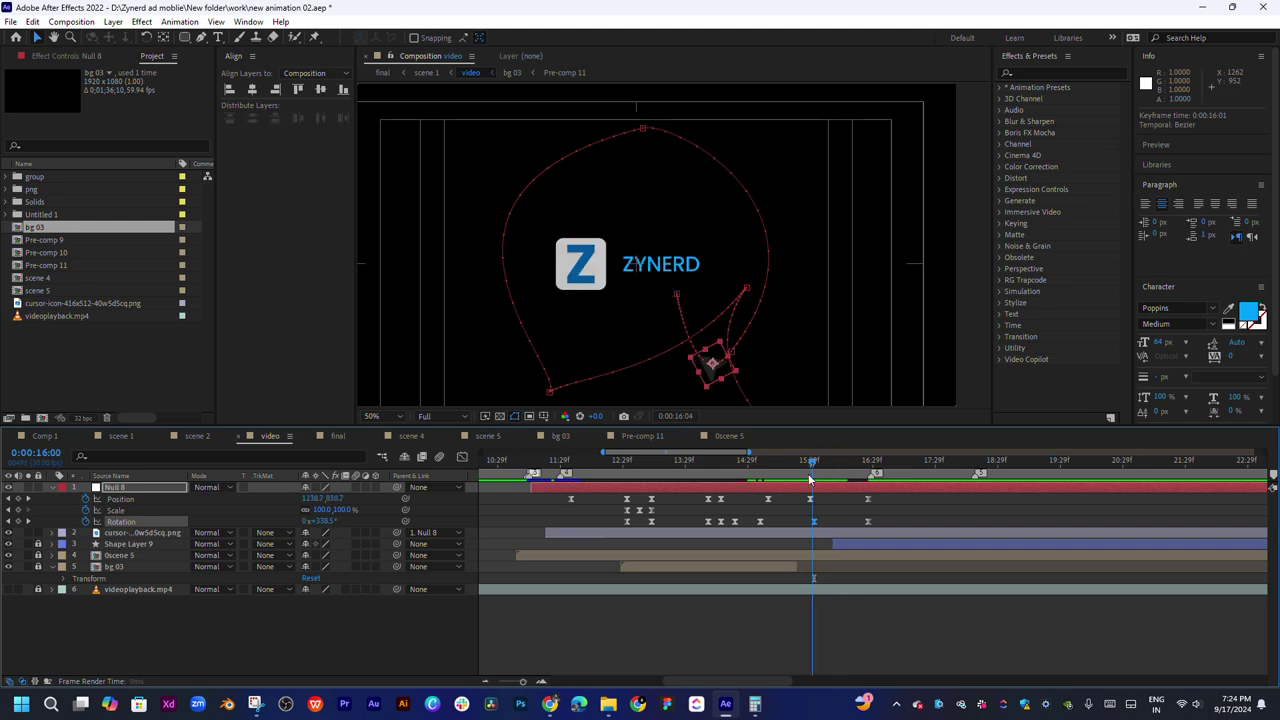
key(space)
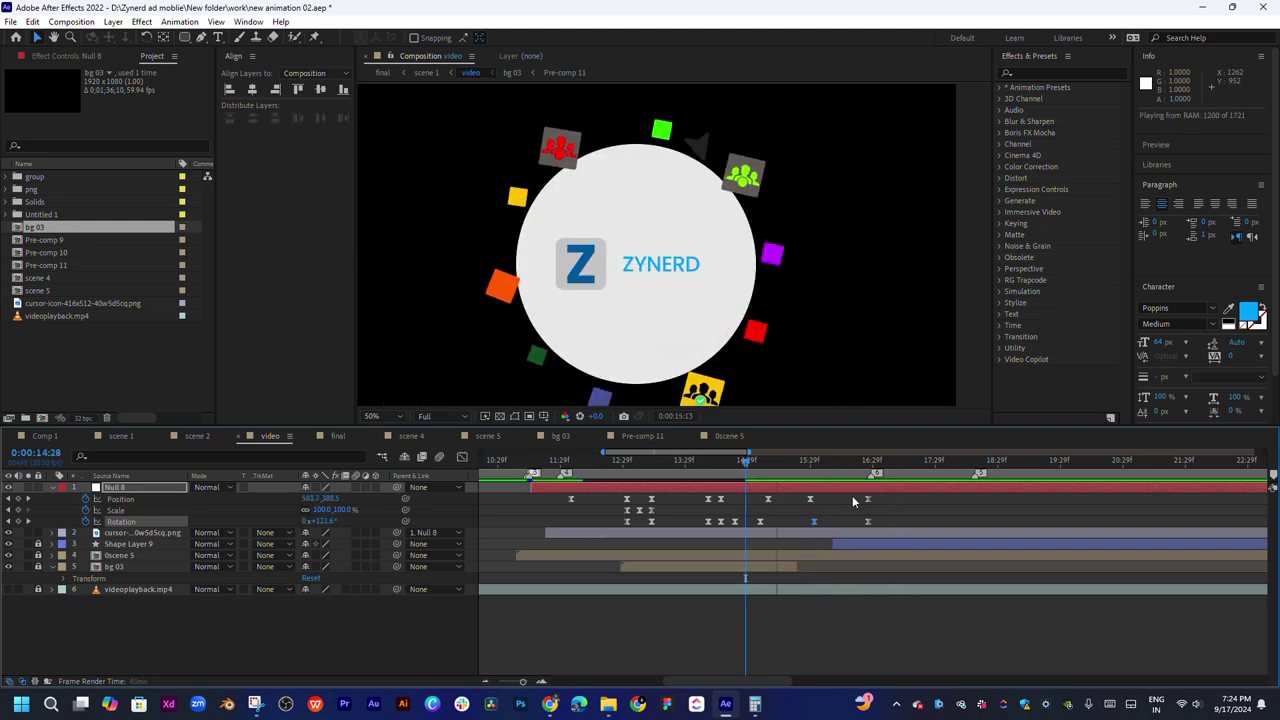
key(space)
Ease Null 8's last three Position keyframes by reshaping their speed curve in the Graph Editor
mouse_move(885, 497)
mouse_down()
mouse_move(781, 511)
mouse_move(752, 530)
mouse_up()
click(462, 458)
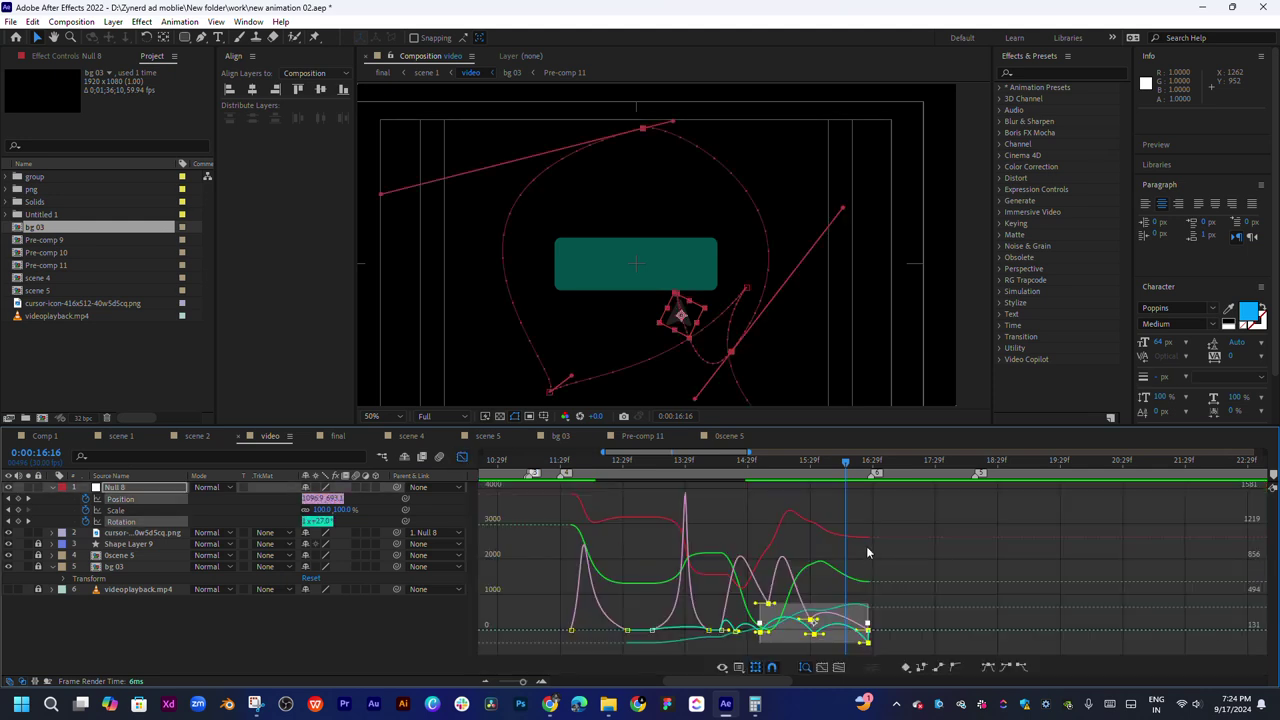
drag(930, 609, 610, 649)
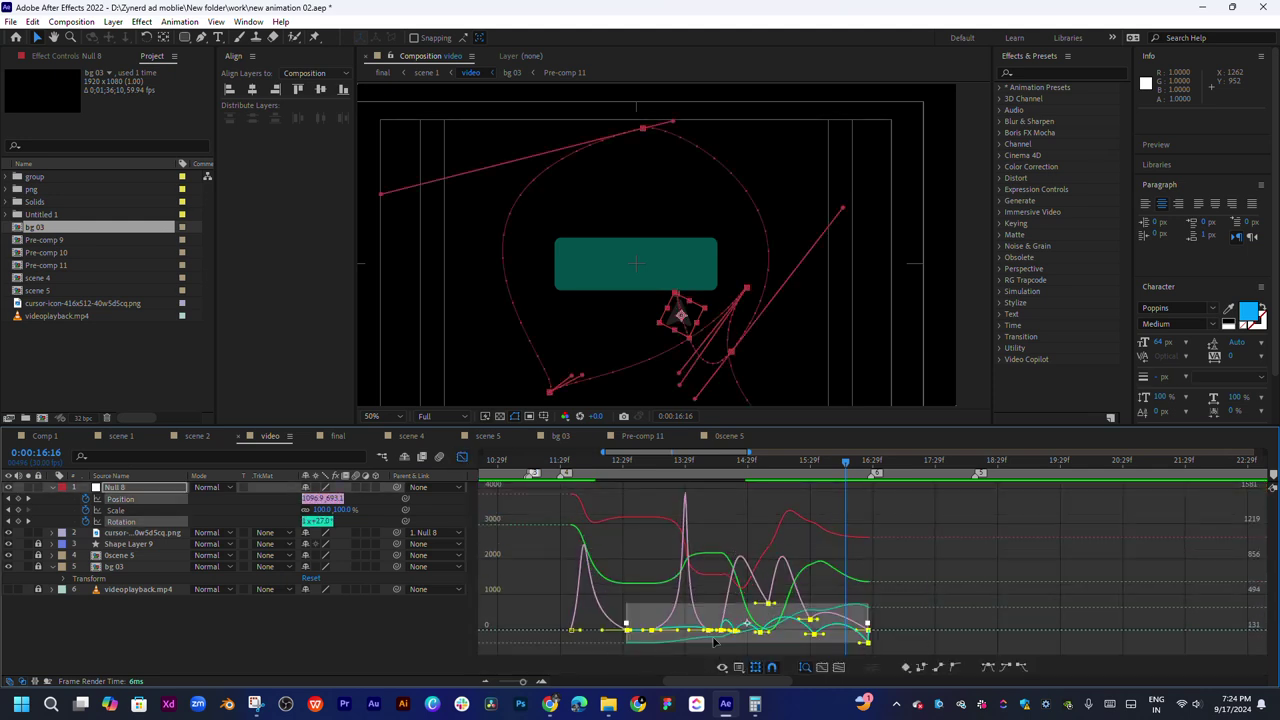
click(903, 580)
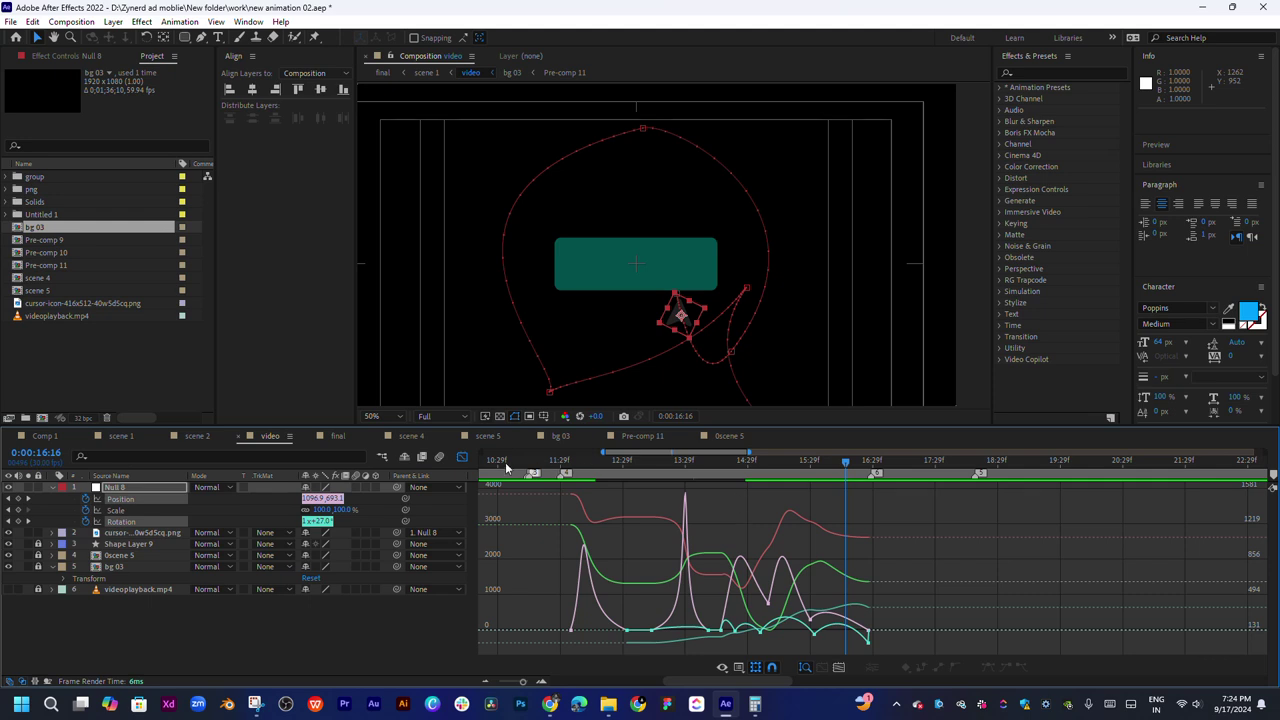
click(462, 458)
drag(863, 510, 758, 494)
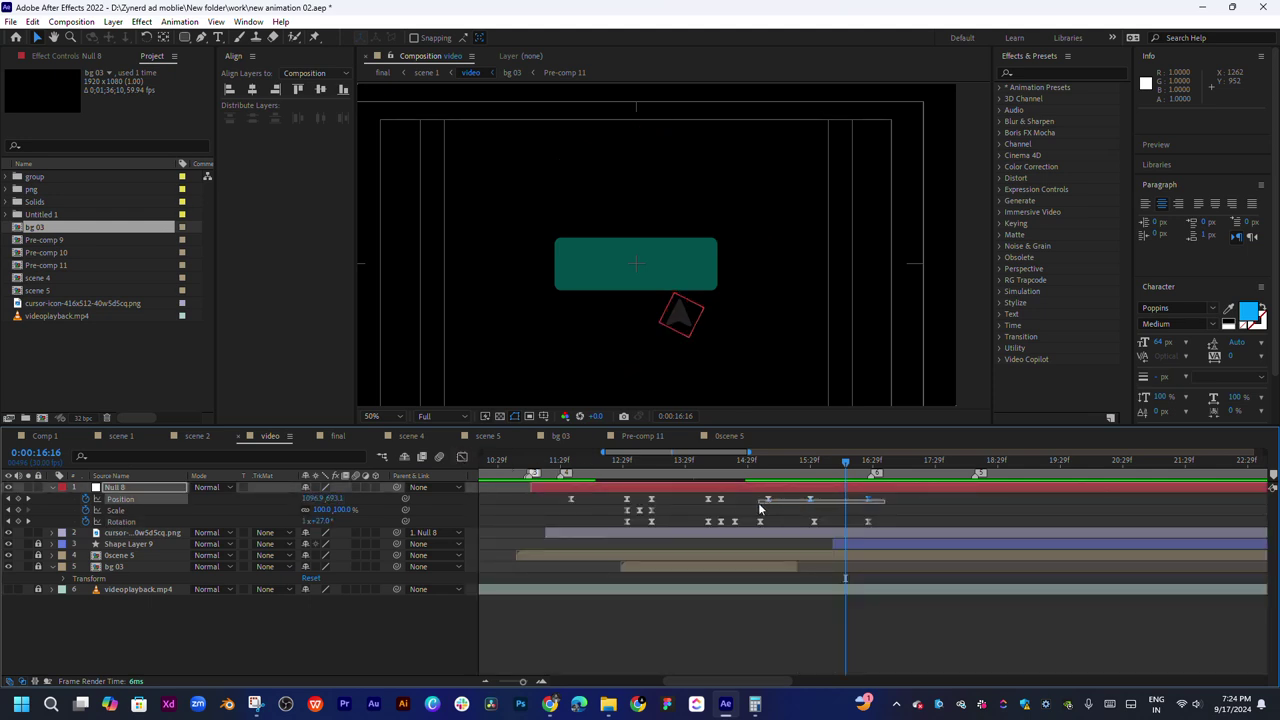
click(462, 458)
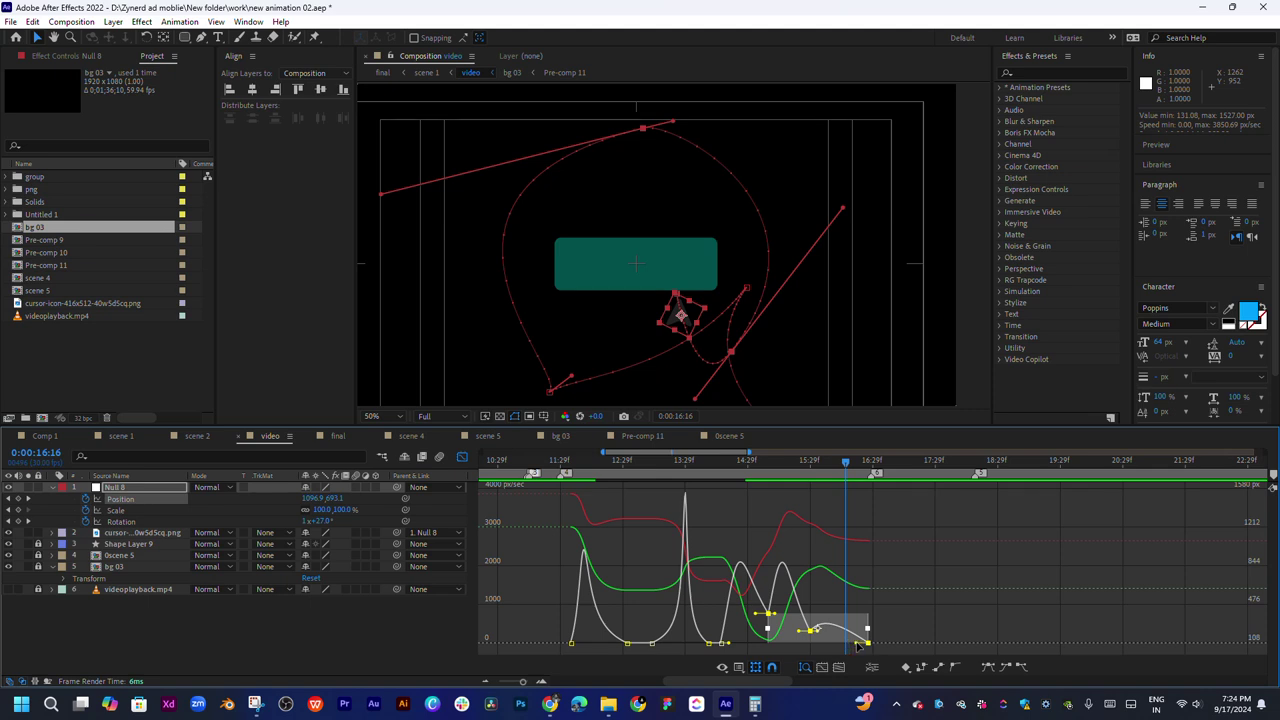
drag(857, 645, 862, 645)
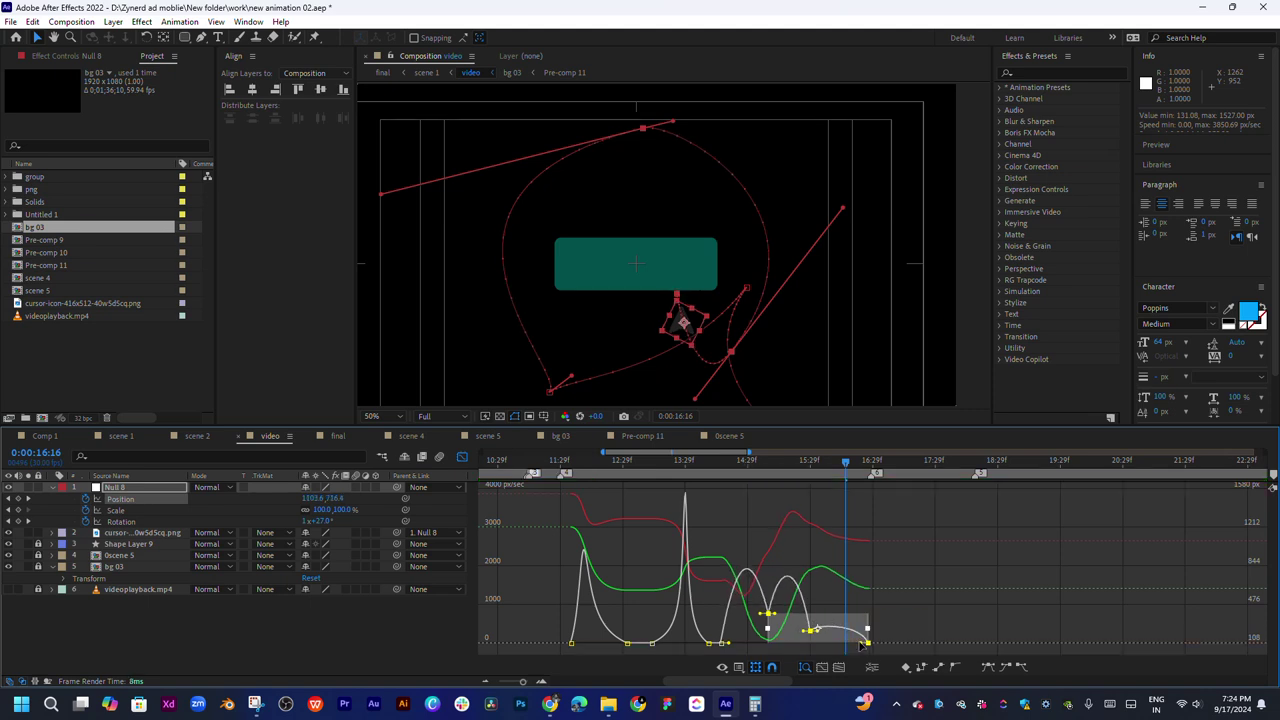
Preview the eased motion from about 14:23, then return to the layer bar timeline
click(737, 463)
key(space)
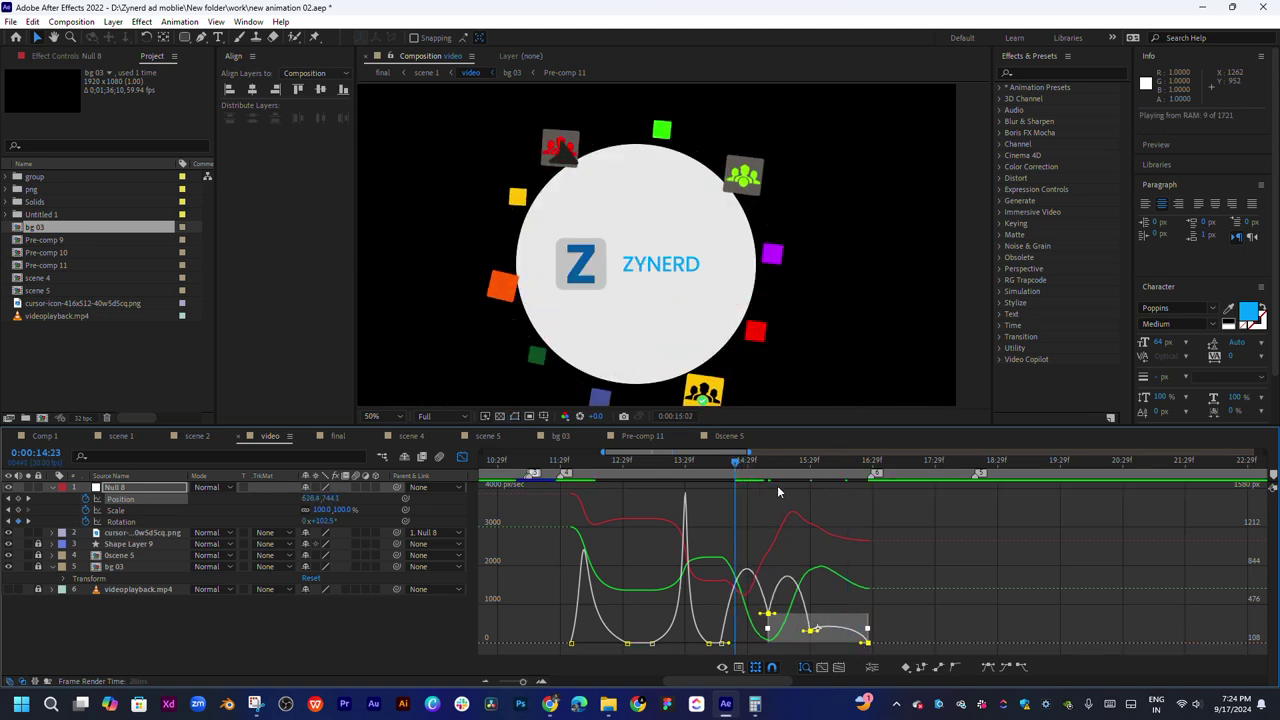
key(space)
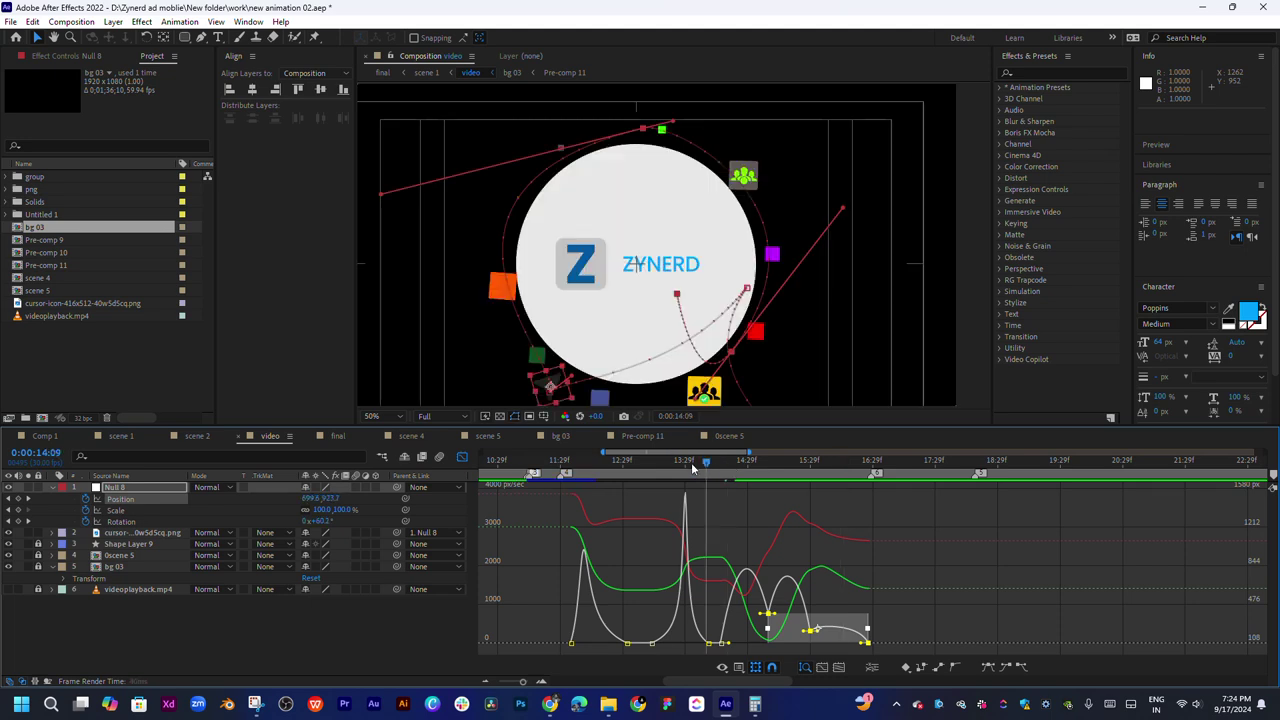
key(space)
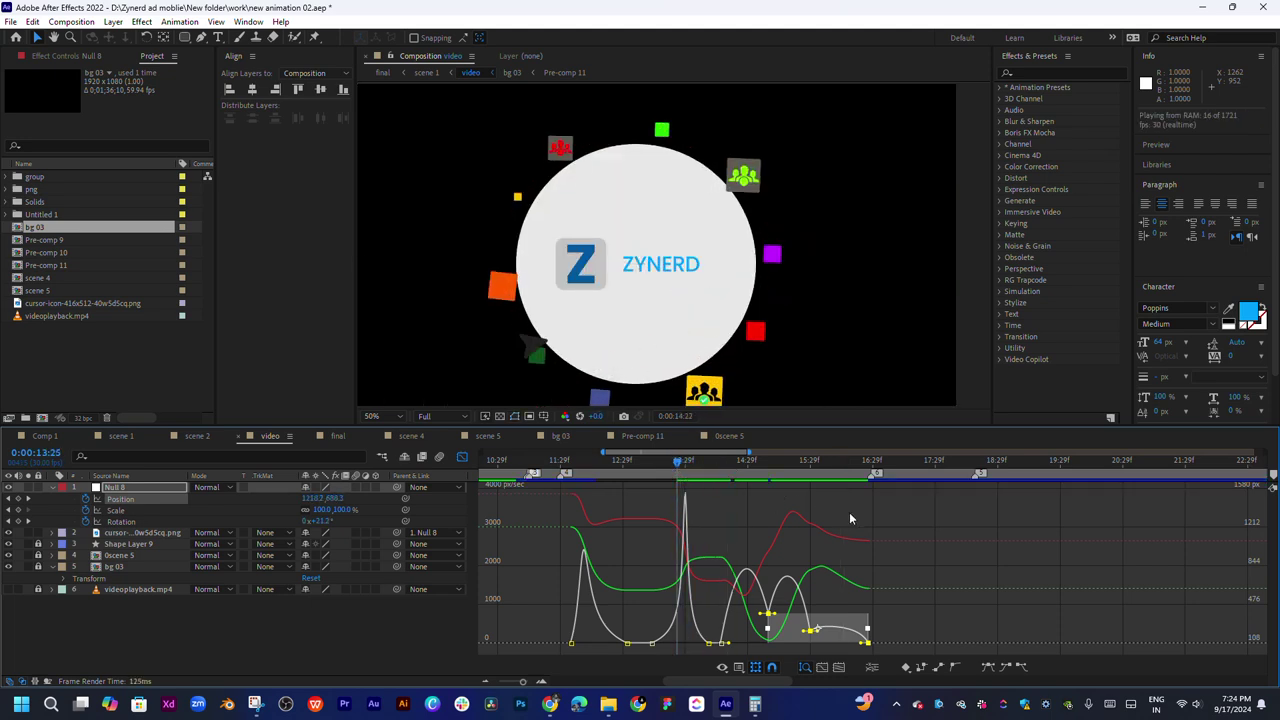
key(space)
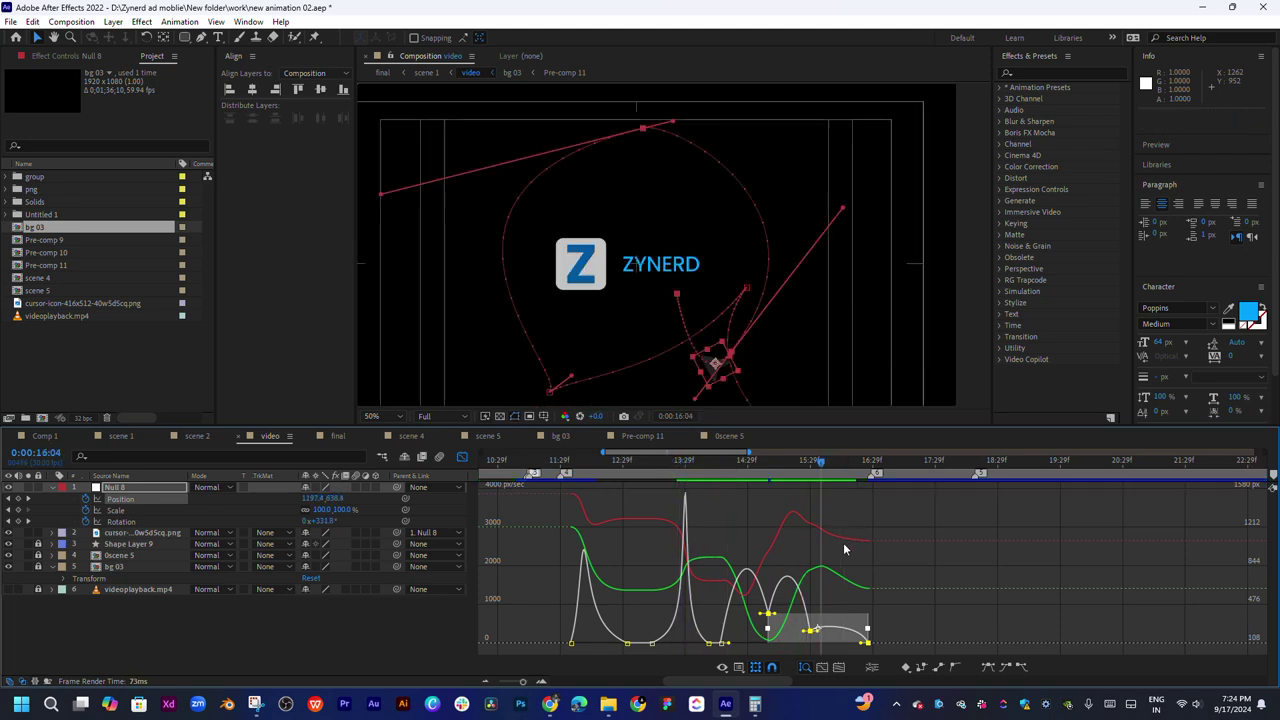
click(462, 457)
click(791, 492)
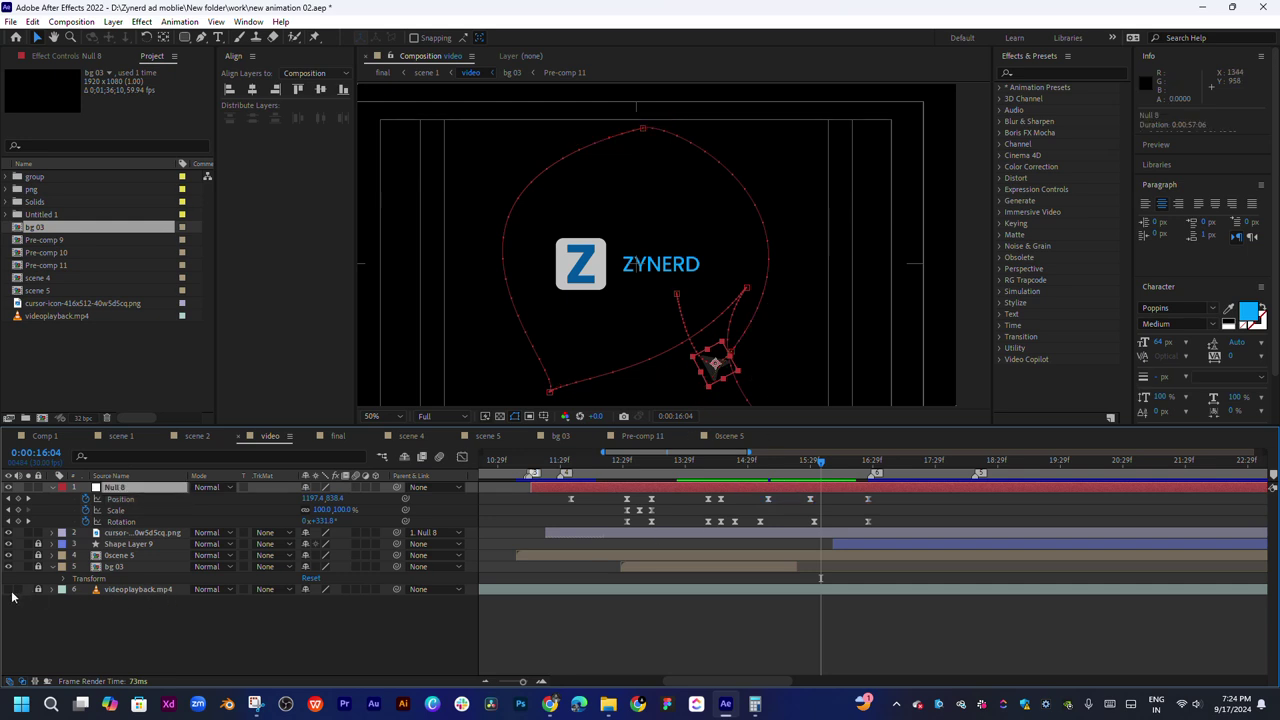
Drag bg 03's out-point right so the layer ends later
click(9, 589)
click(9, 589)
click(746, 565)
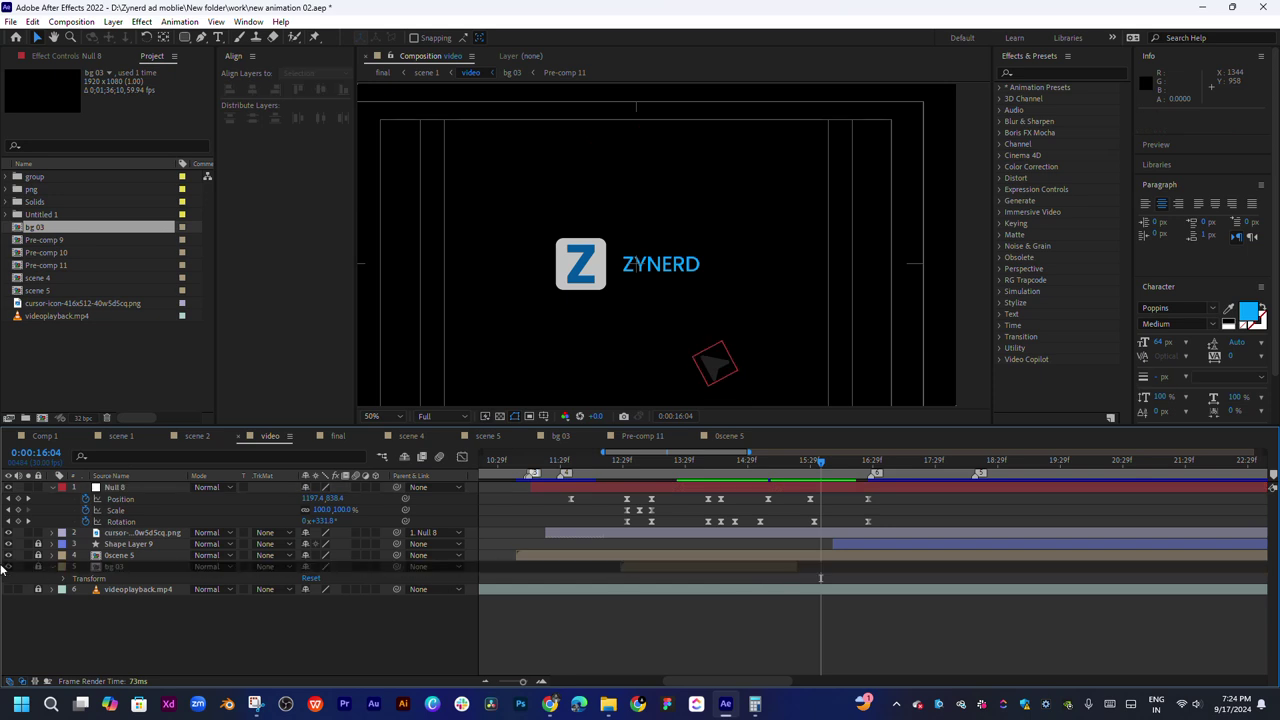
drag(805, 571, 931, 567)
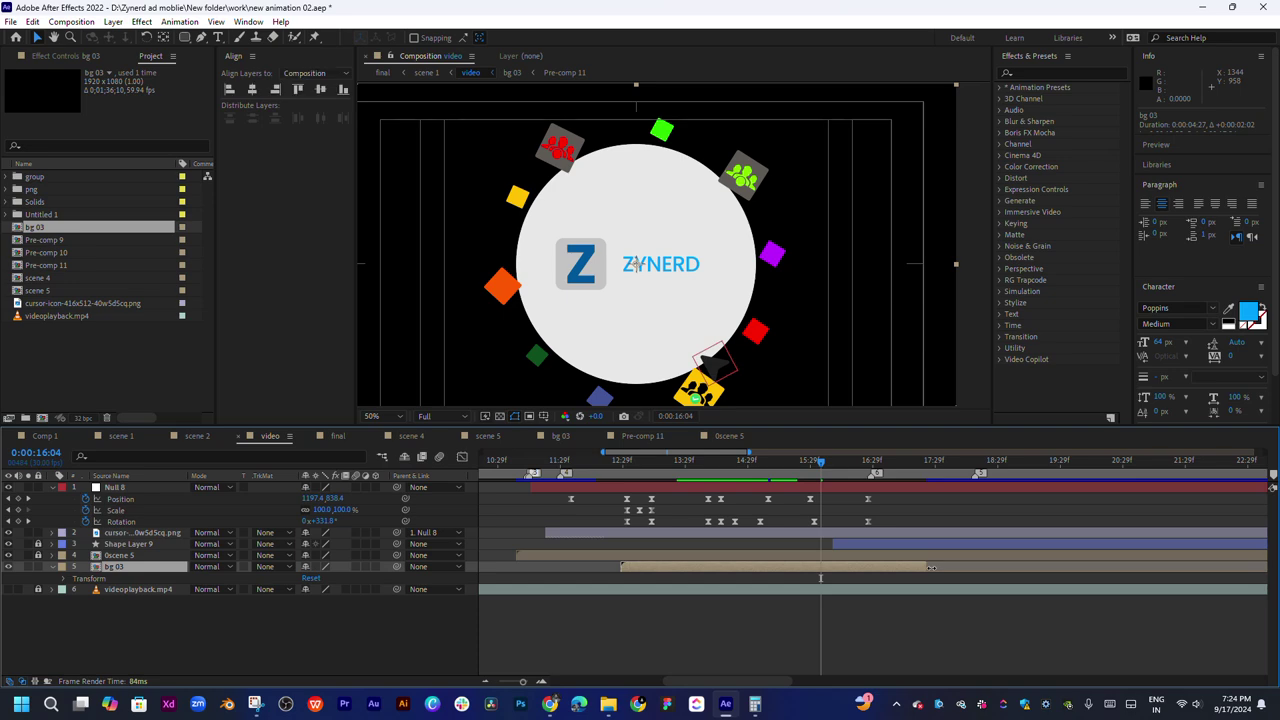
Create a white solid and move White Solid 4 below bg 03
click(70, 616)
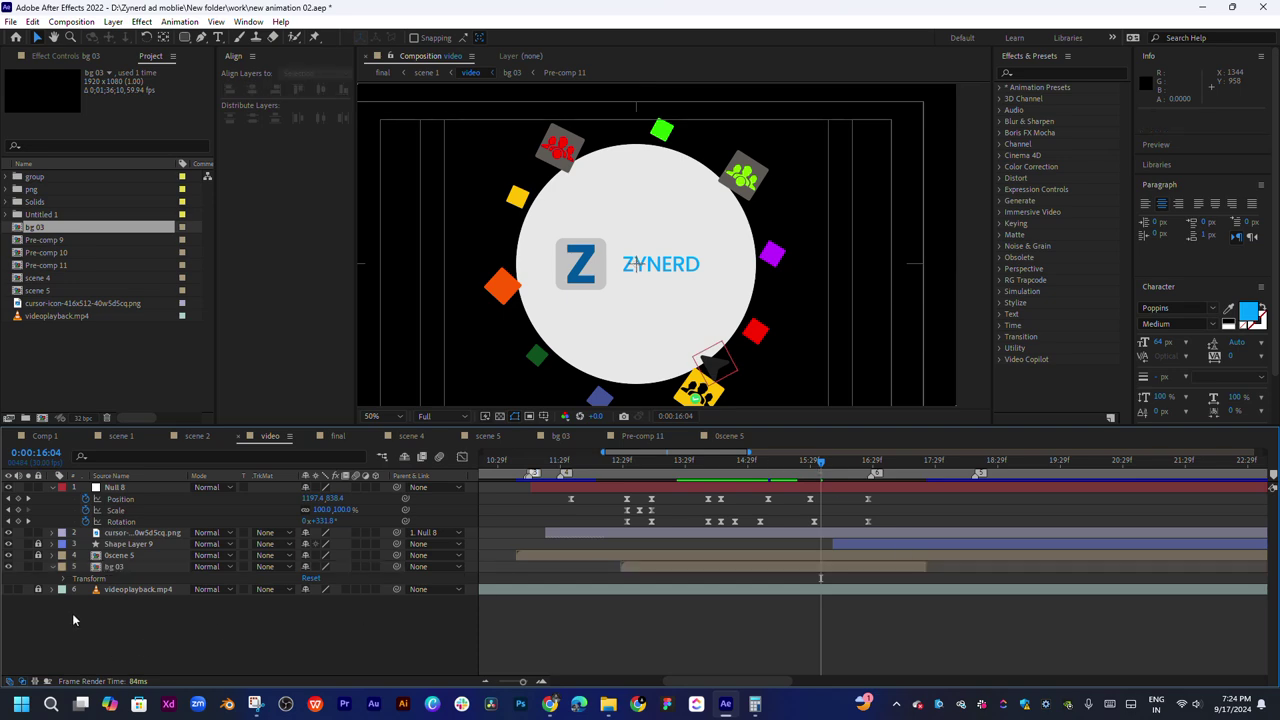
key(ctrl+y)
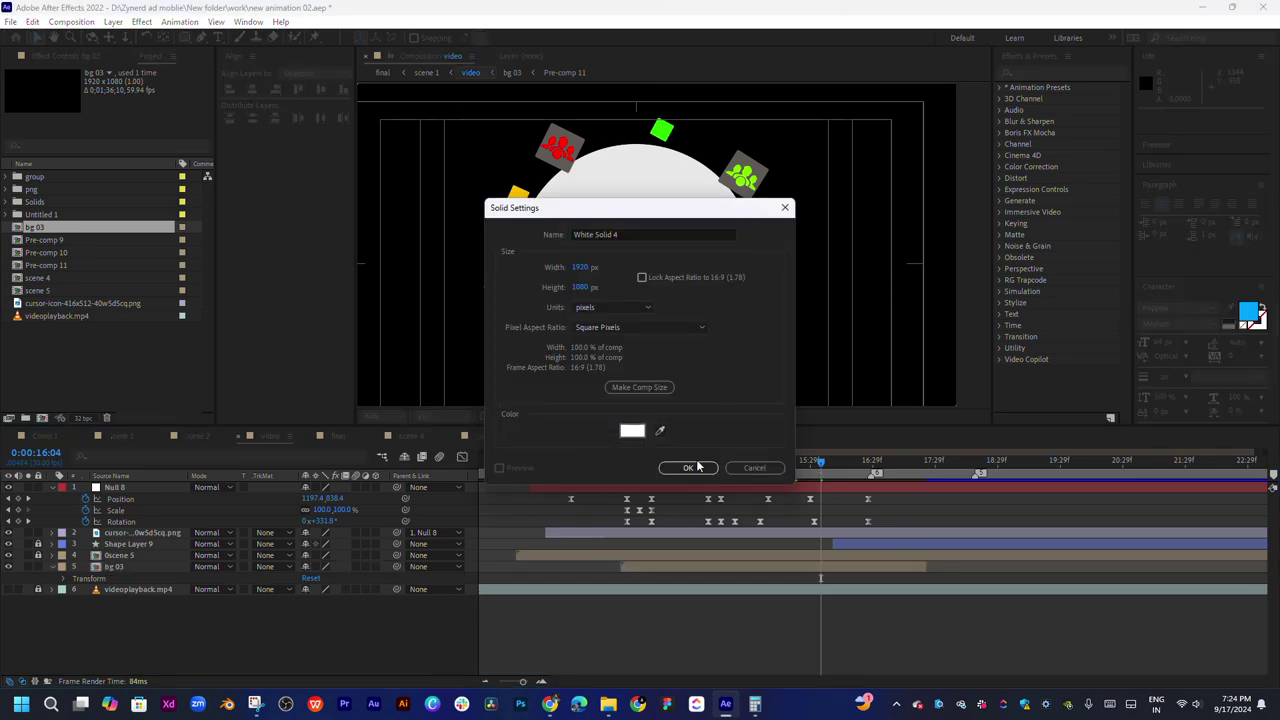
click(687, 467)
drag(143, 492, 114, 591)
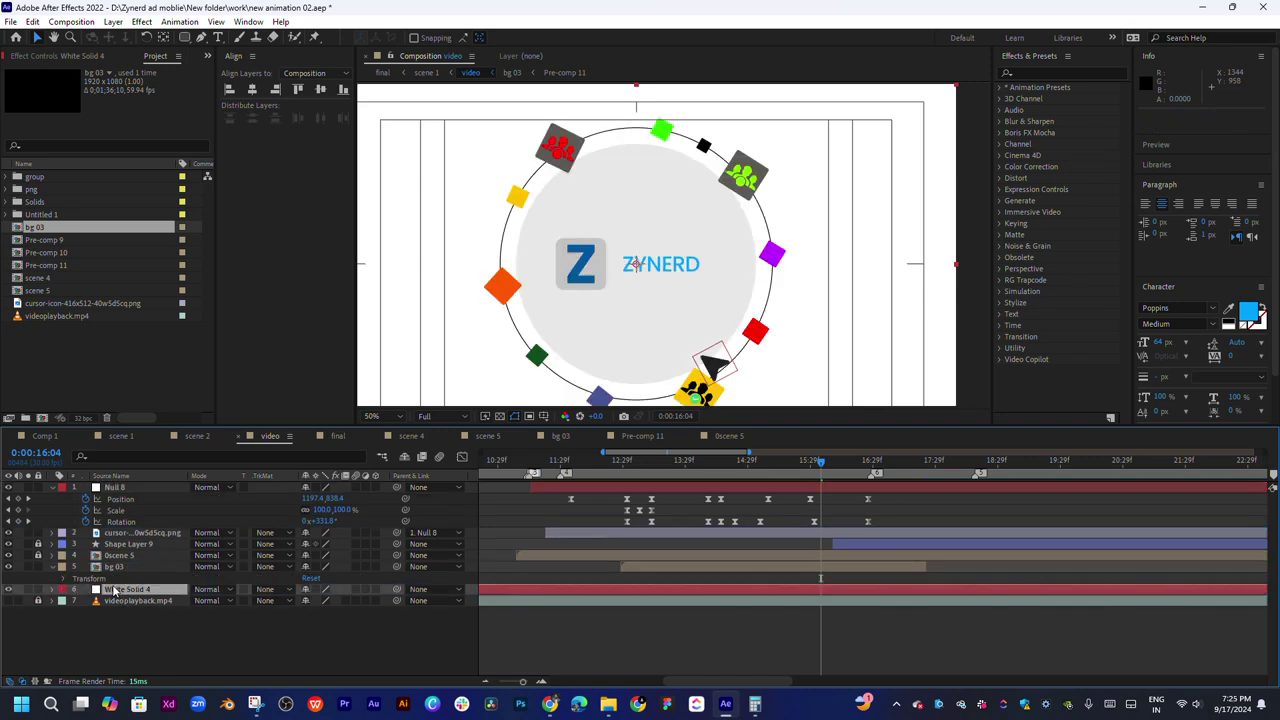
scroll(672, 360, down, 1)
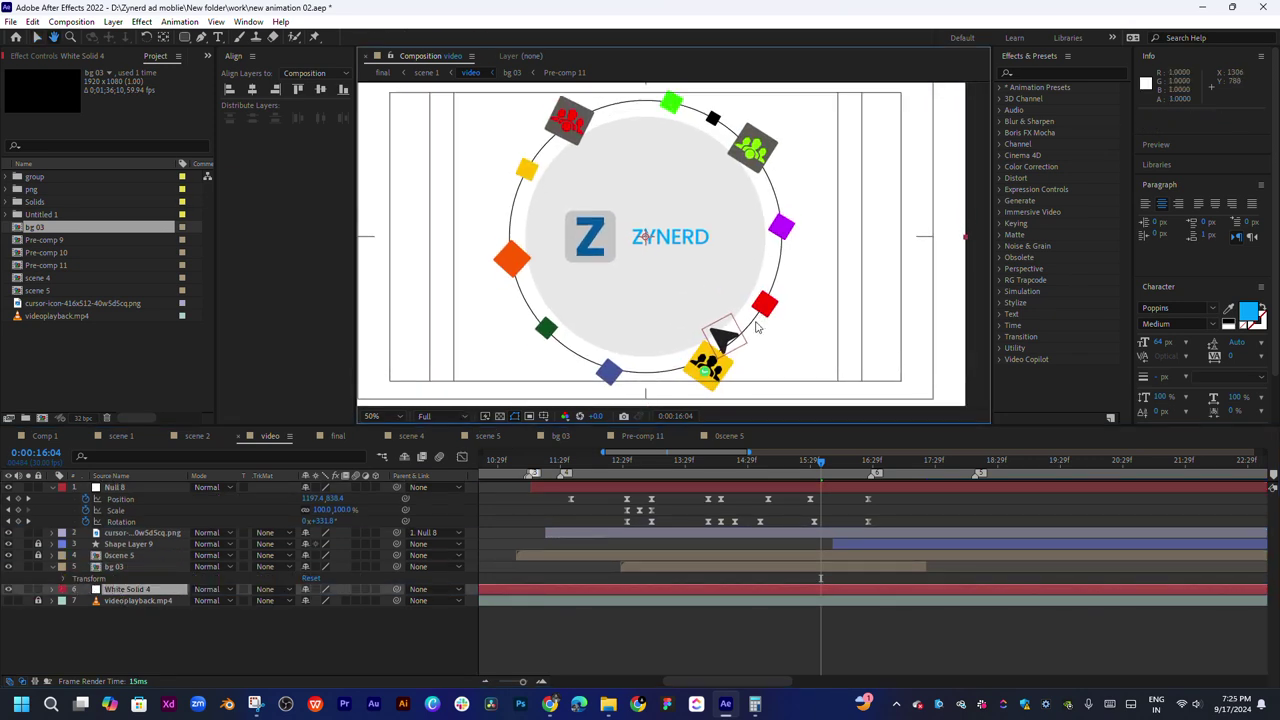
At 15:09, move Null 8's top path keyframe up and left, undoing a stray tangent tweak
click(833, 492)
drag(618, 285, 619, 297)
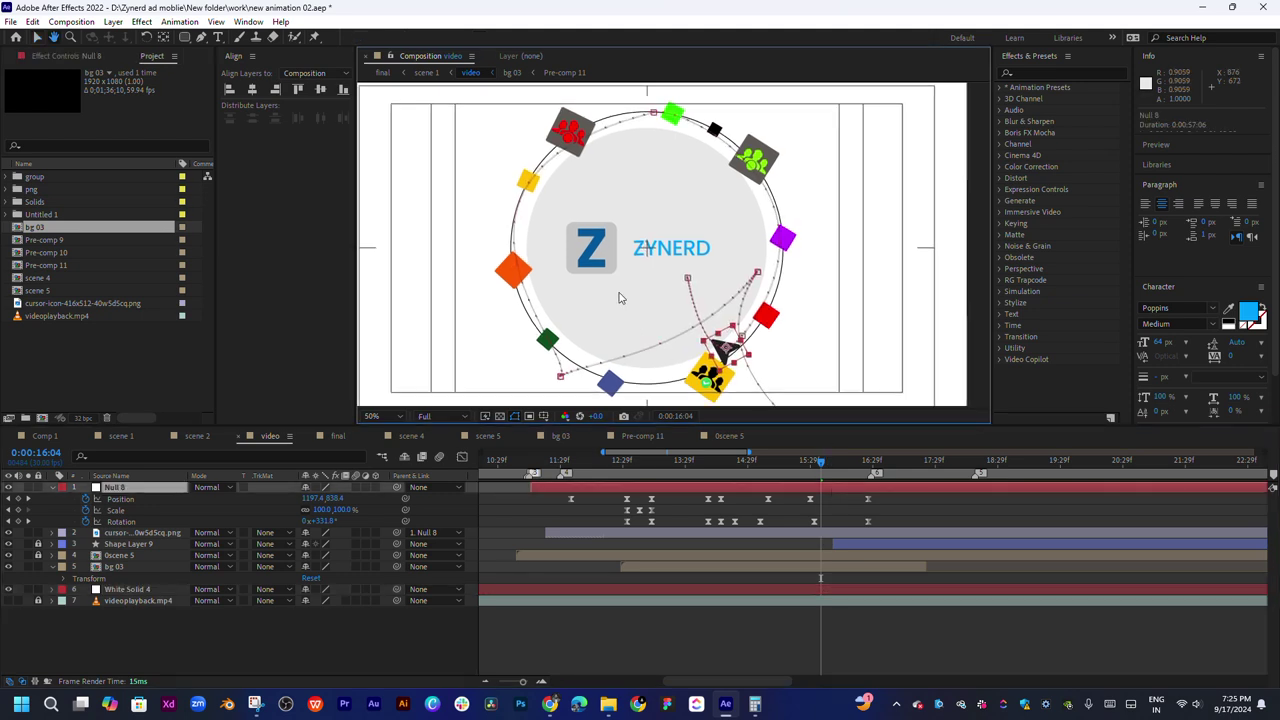
click(656, 115)
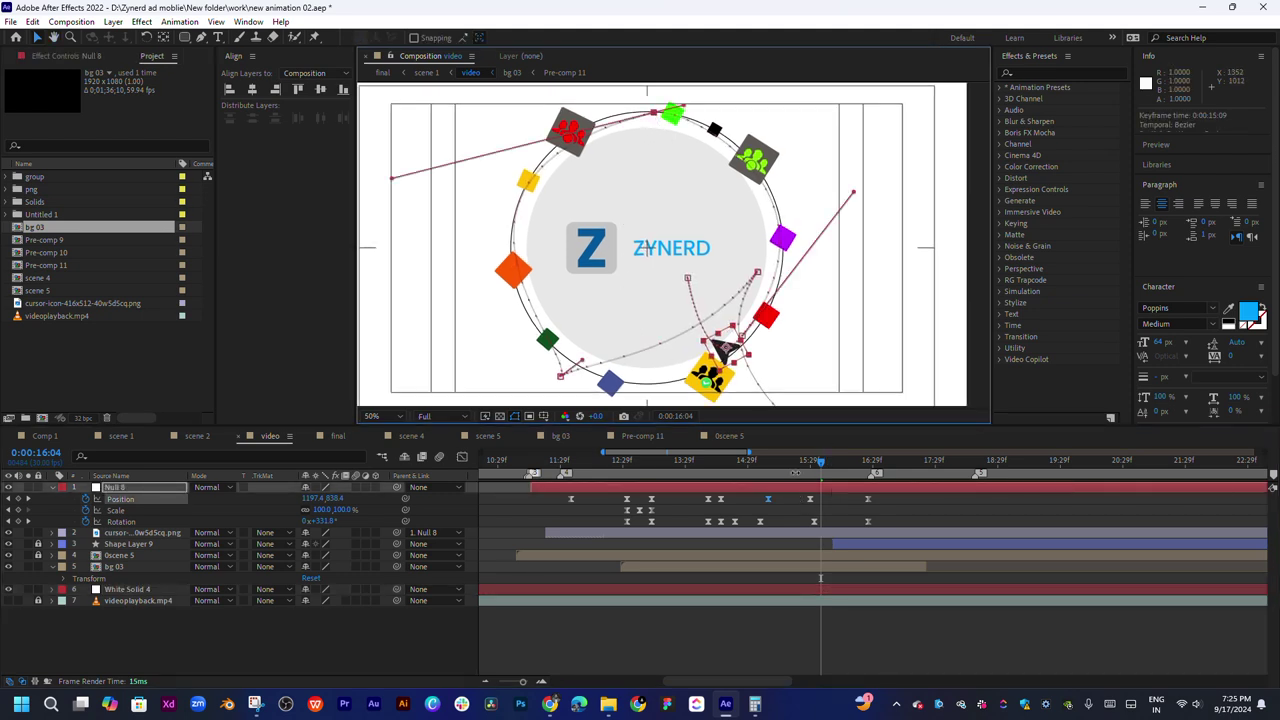
click(769, 466)
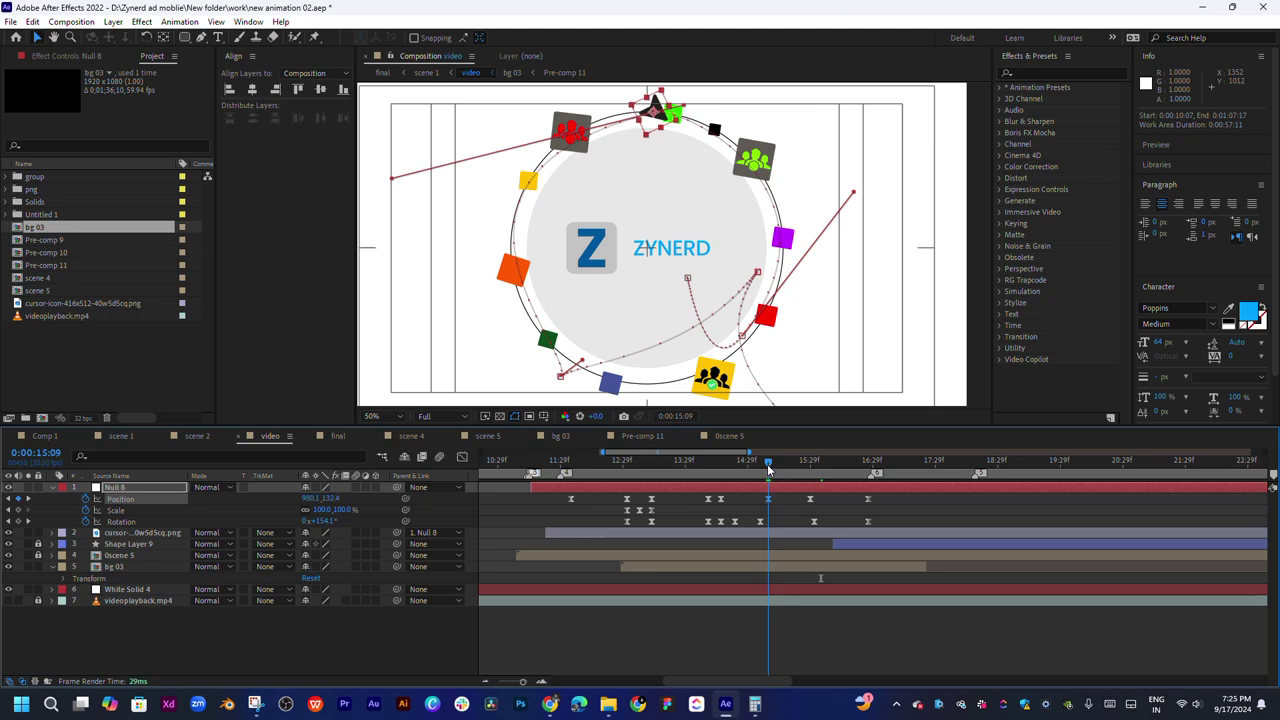
drag(655, 115, 636, 110)
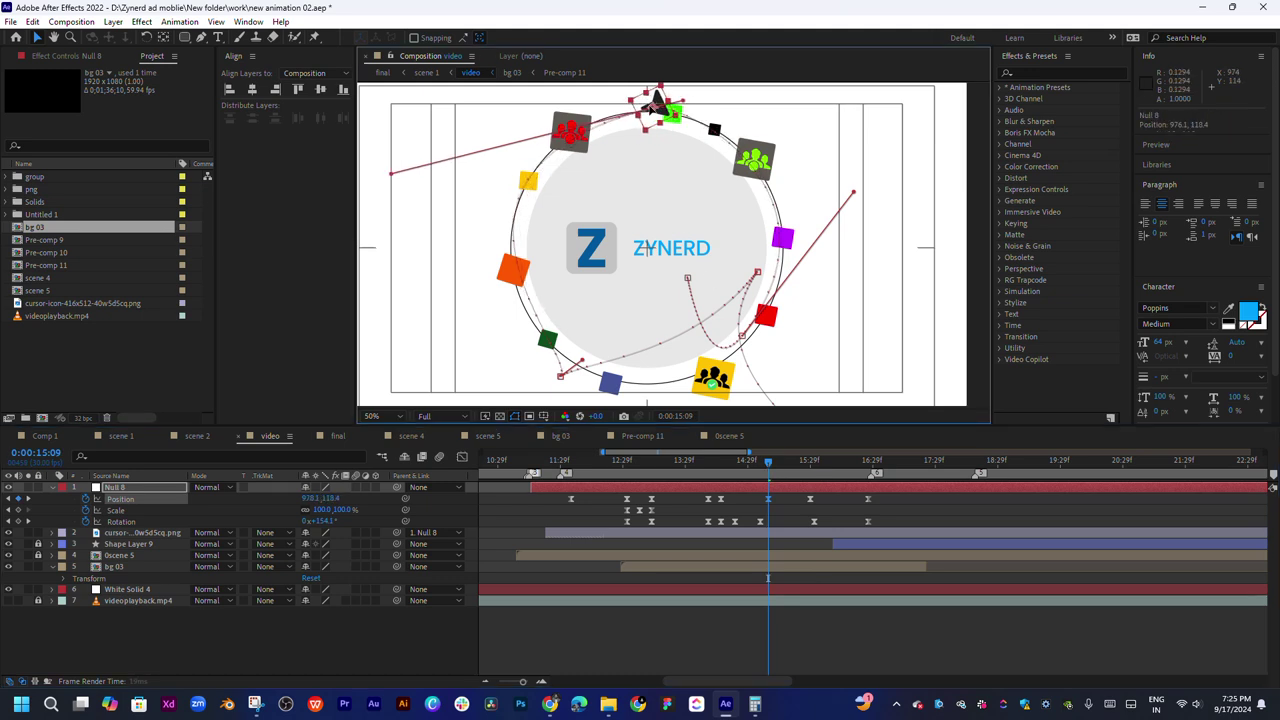
key(shift+Right)
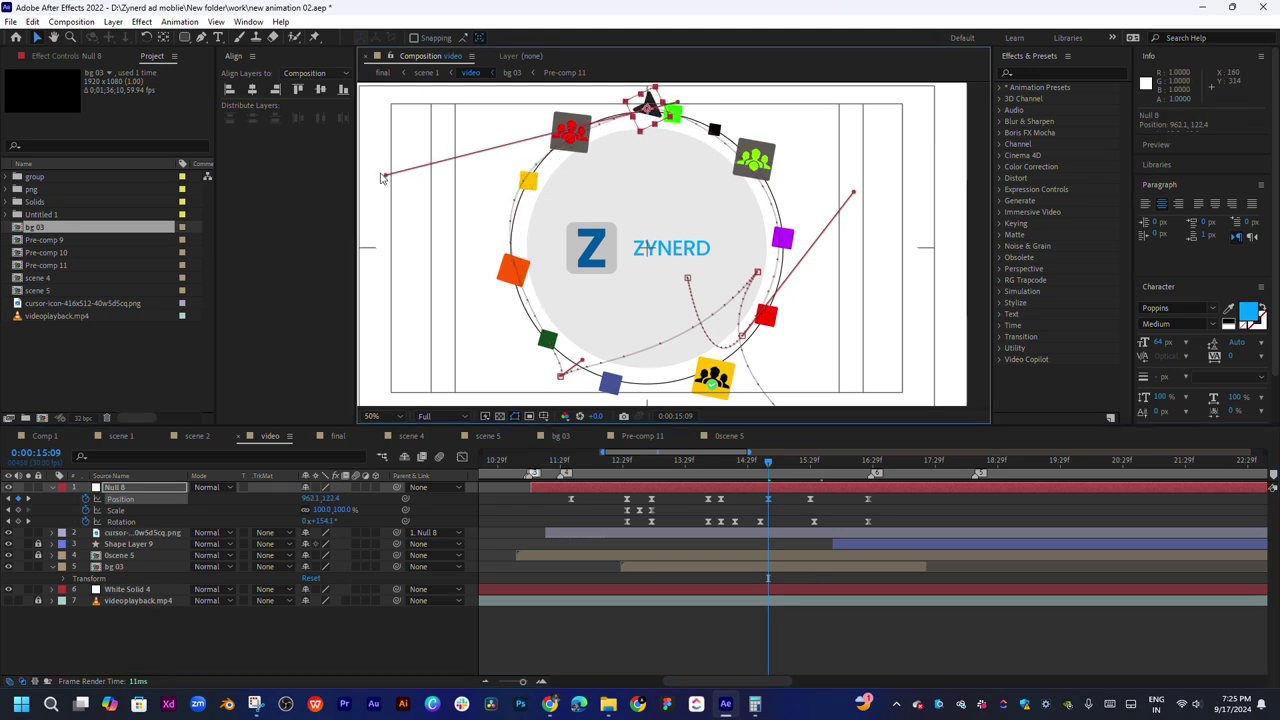
drag(381, 177, 405, 150)
key(ctrl+z)
At 14:27, key Null 8 onto the orange icon and round the path's left side
click(746, 463)
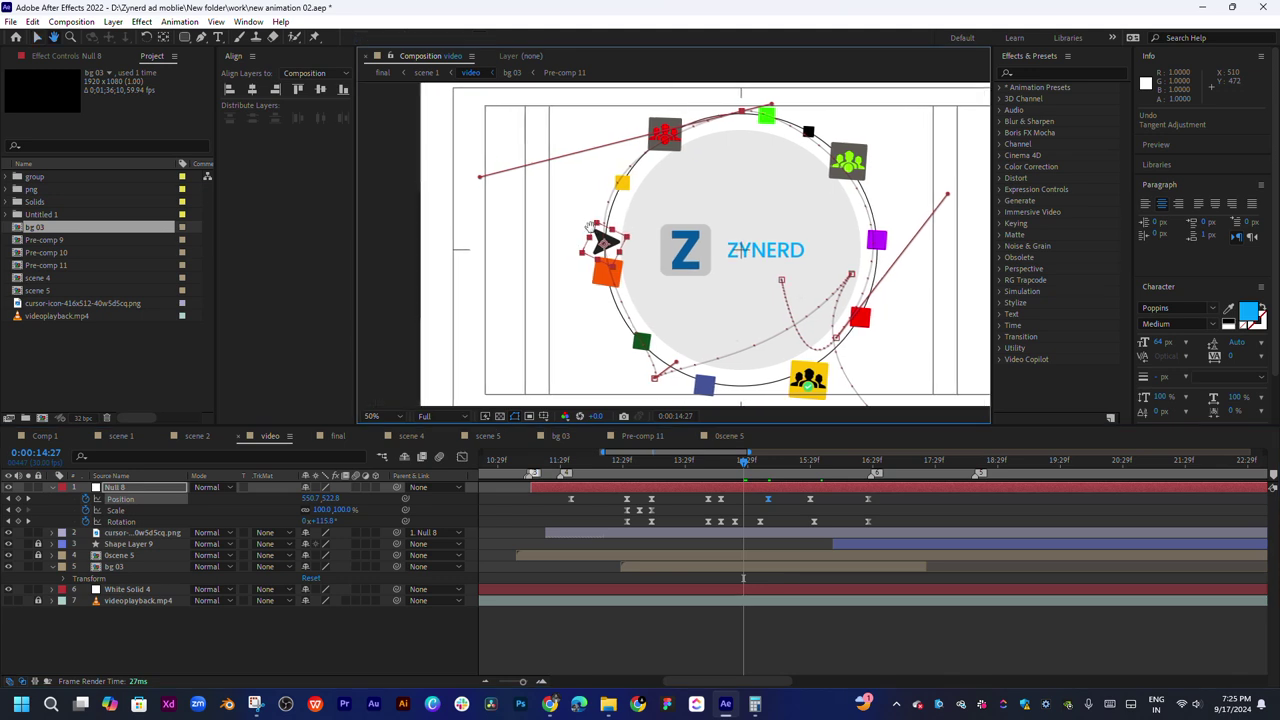
scroll(513, 240, up, 2)
drag(577, 265, 580, 283)
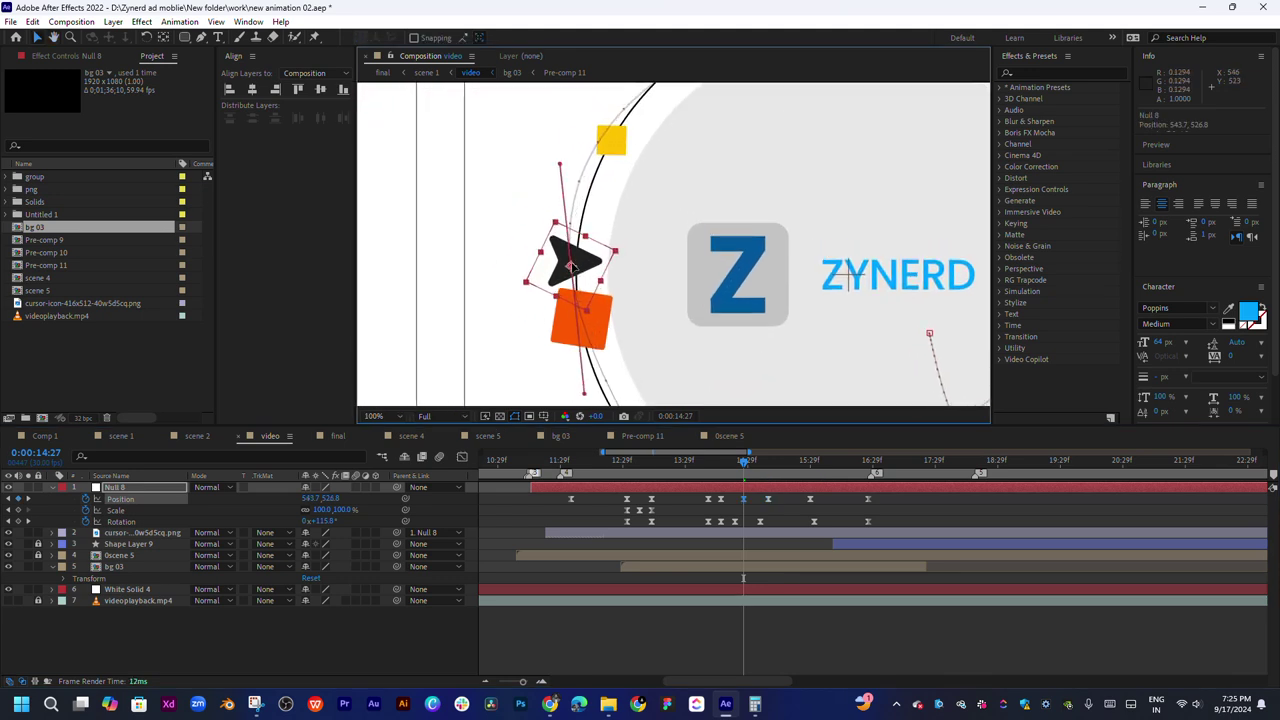
scroll(580, 283, down, 2)
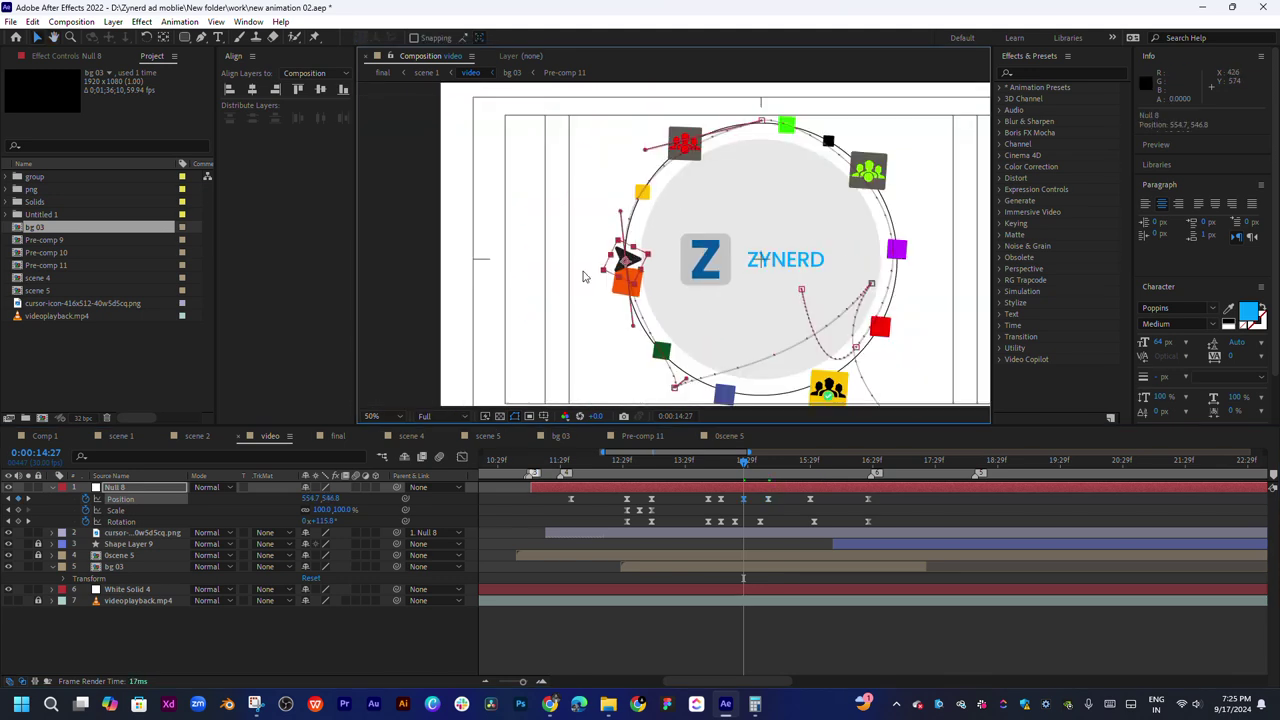
drag(616, 315, 613, 337)
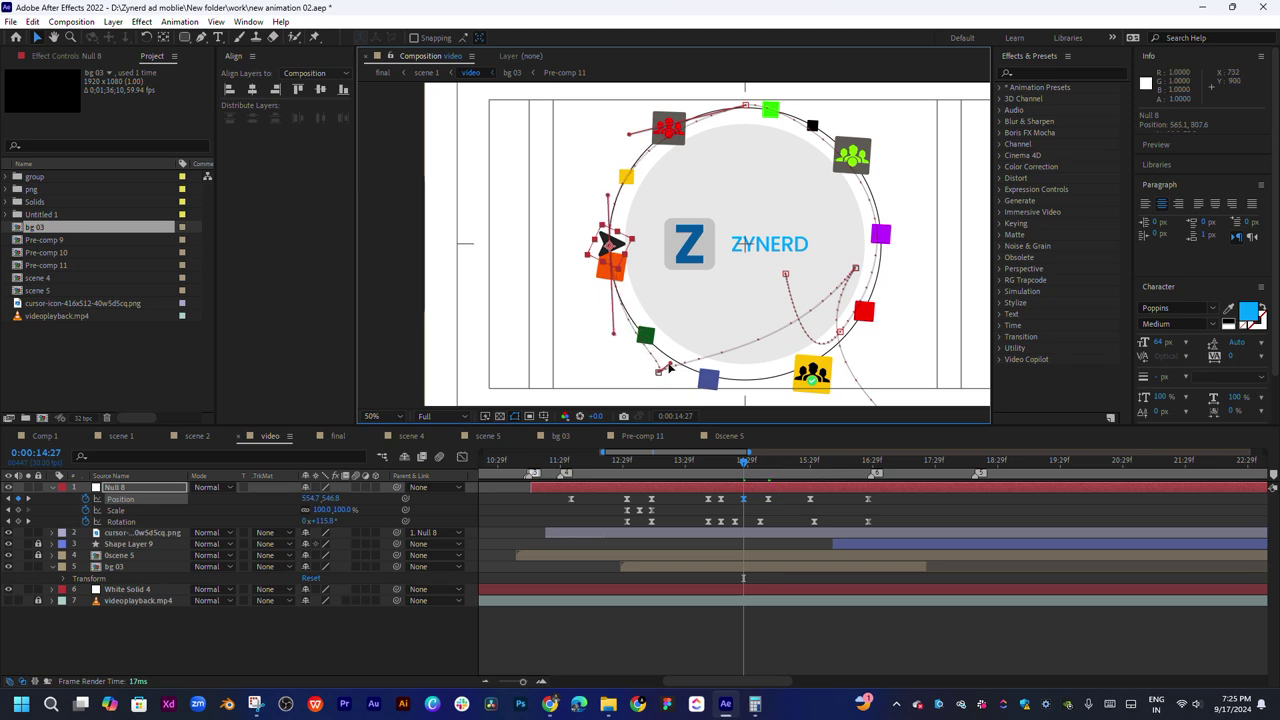
mouse_move(673, 378)
mouse_down()
mouse_move(619, 381)
mouse_move(622, 346)
mouse_up()
drag(697, 228, 625, 280)
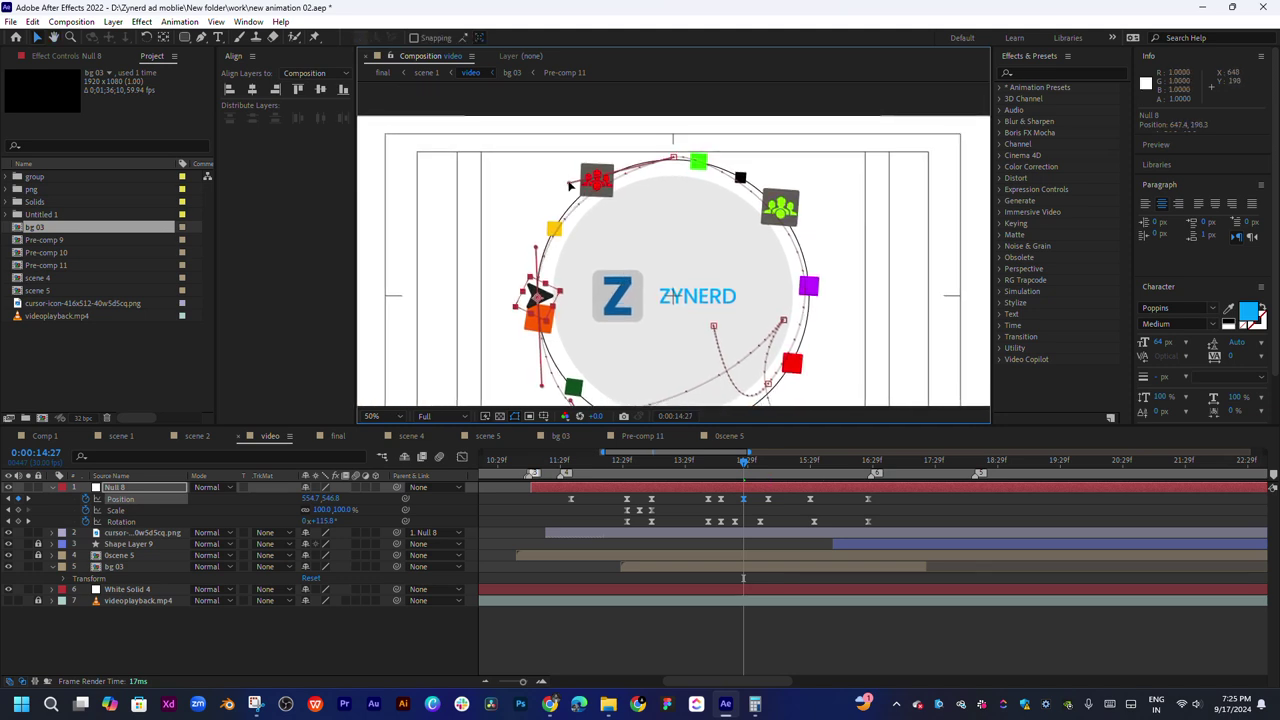
drag(569, 186, 562, 181)
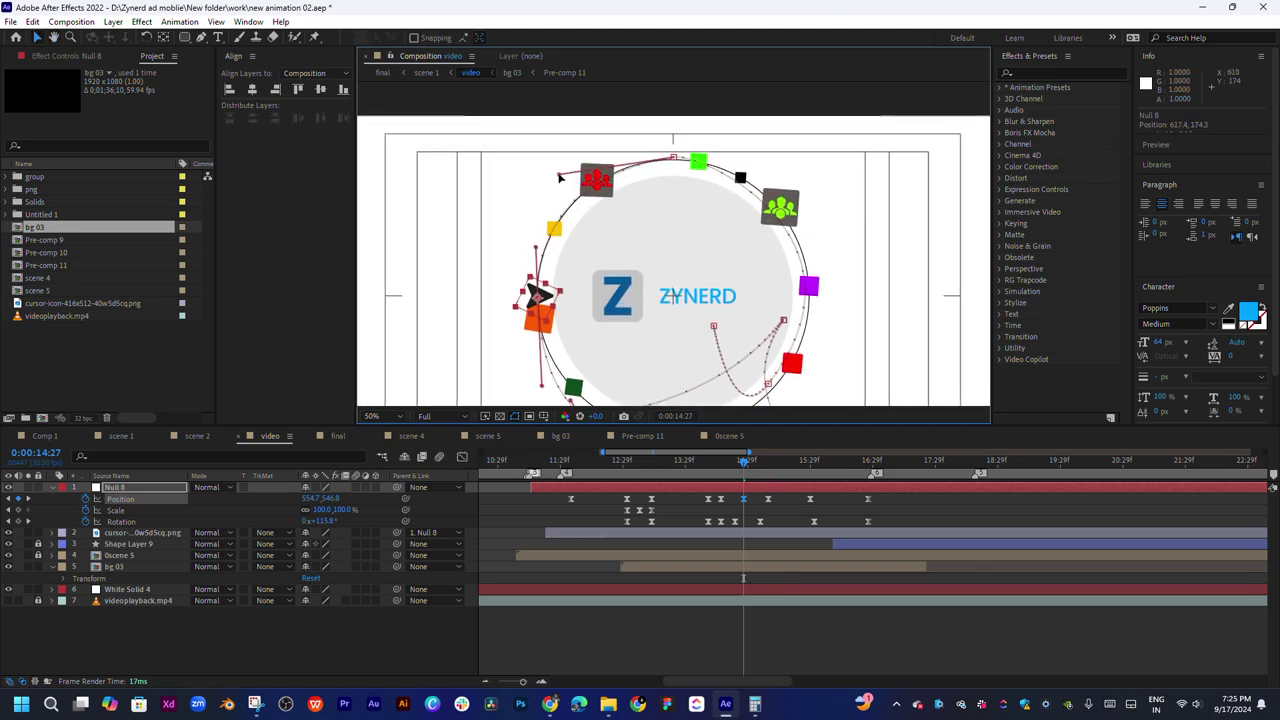
Refine the top arc and right side of the path to follow the circle, scrubbing to 16:02
scroll(707, 172, up, 1)
scroll(702, 233, up, 1)
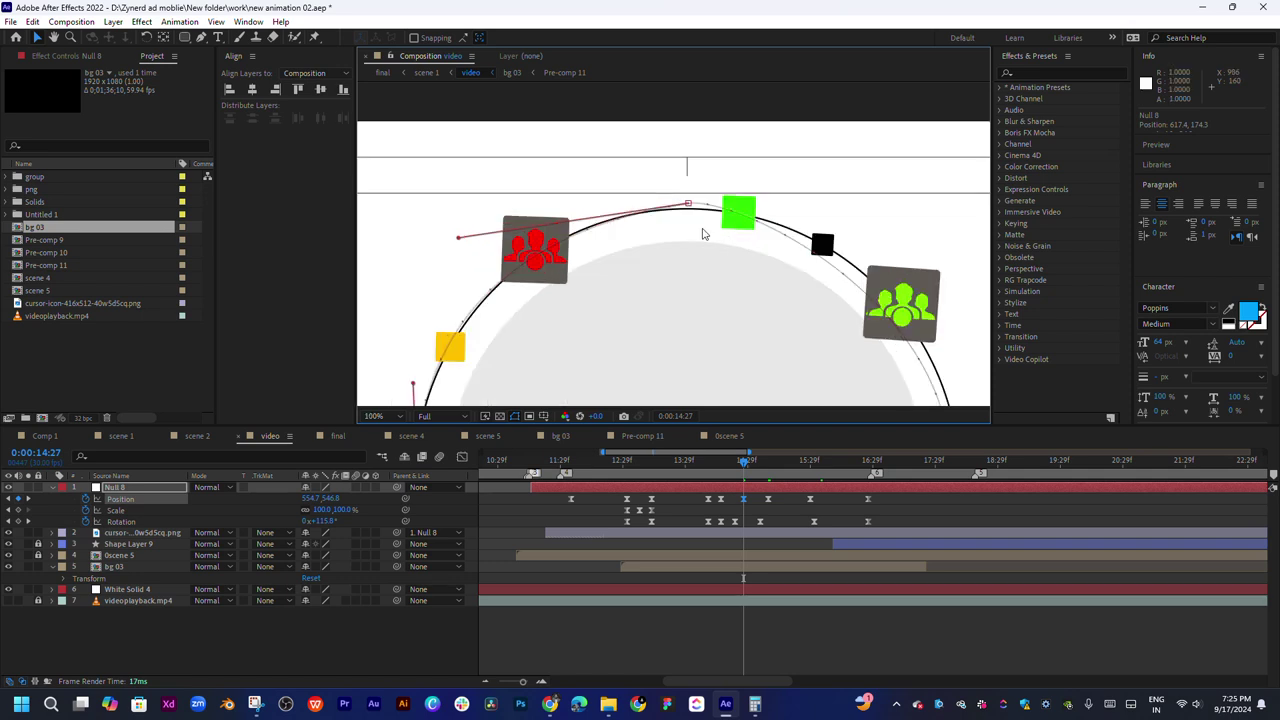
mouse_move(689, 206)
mouse_down()
mouse_move(770, 211)
mouse_move(665, 212)
mouse_move(708, 202)
mouse_move(702, 212)
mouse_up()
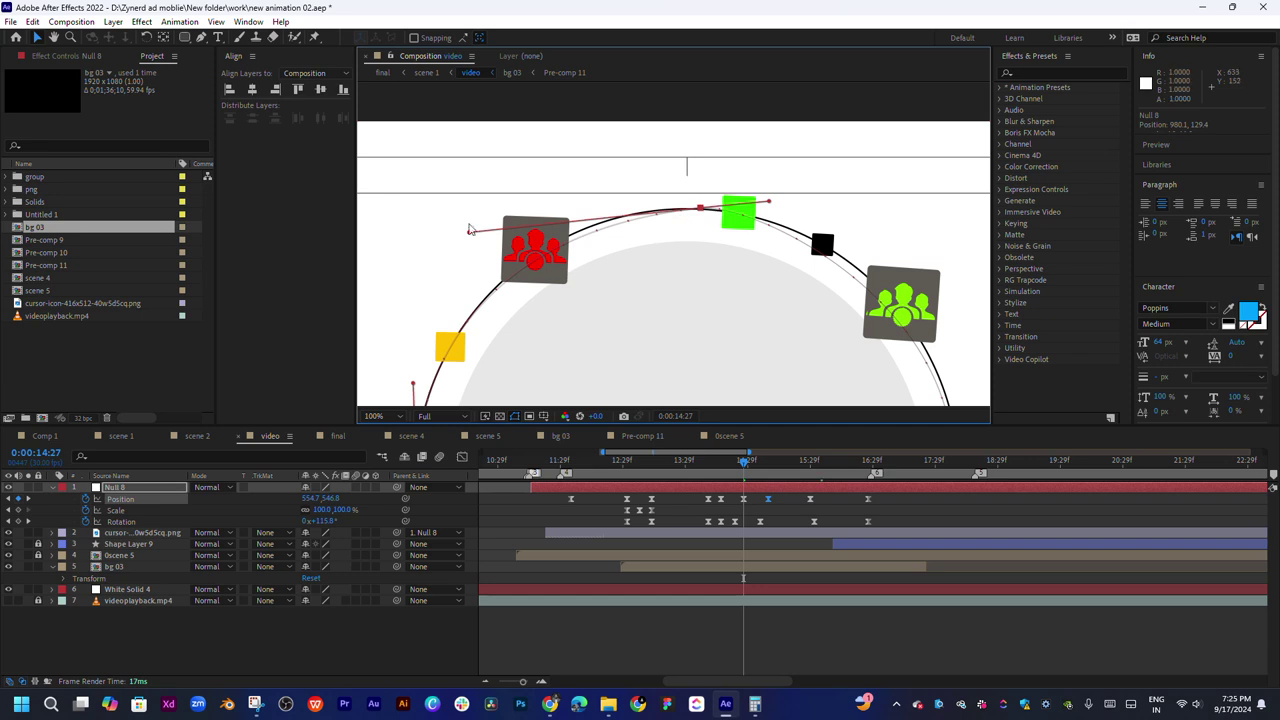
drag(471, 234, 483, 215)
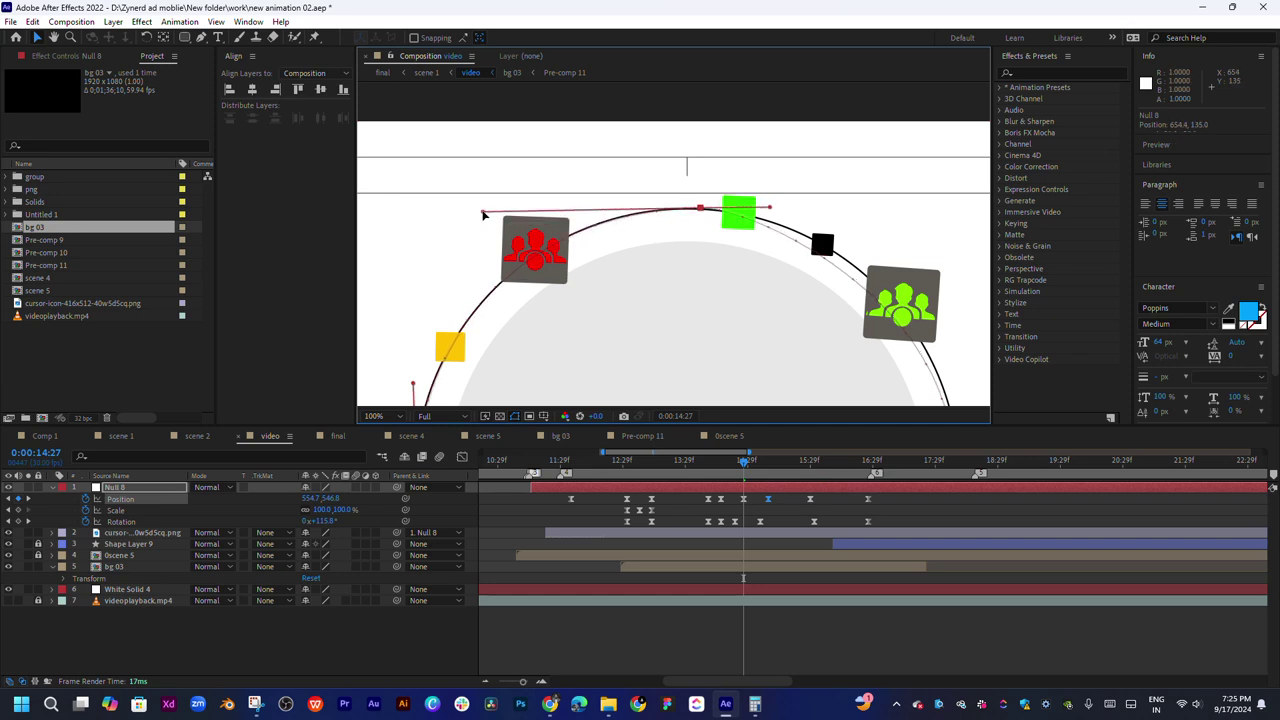
scroll(877, 338, up, 5)
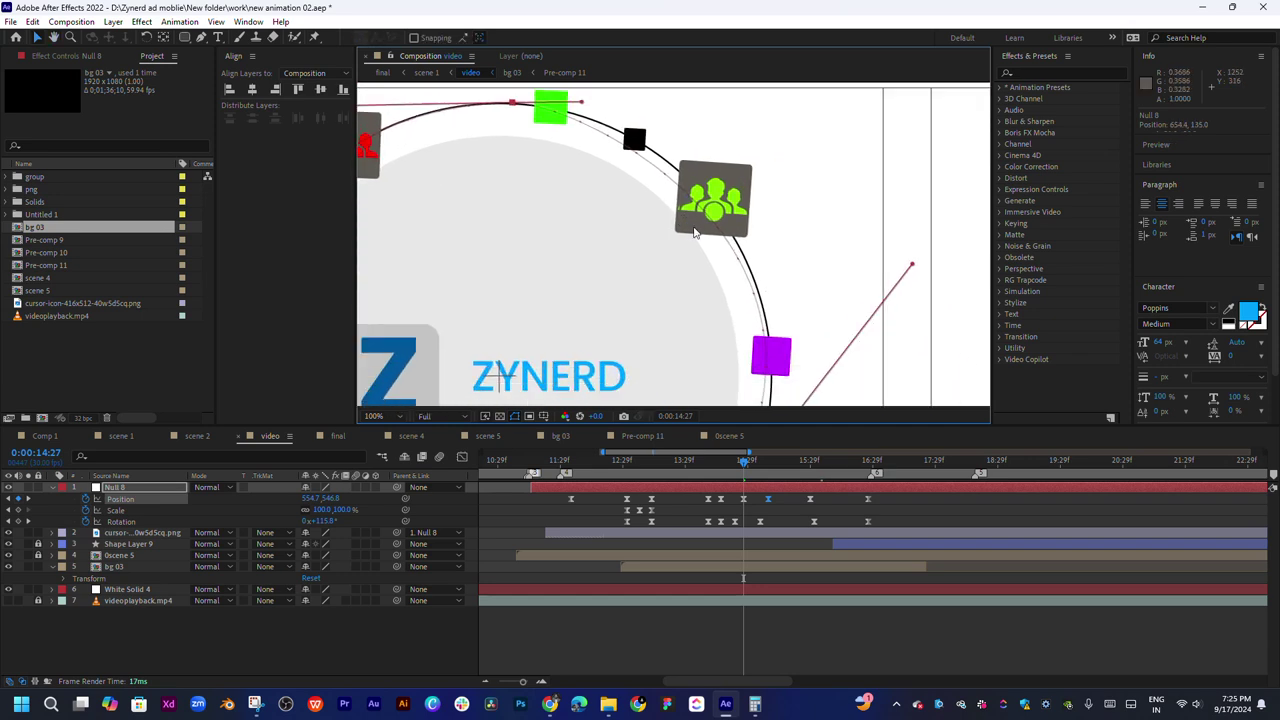
scroll(680, 152, down, 2)
scroll(680, 152, down, 10)
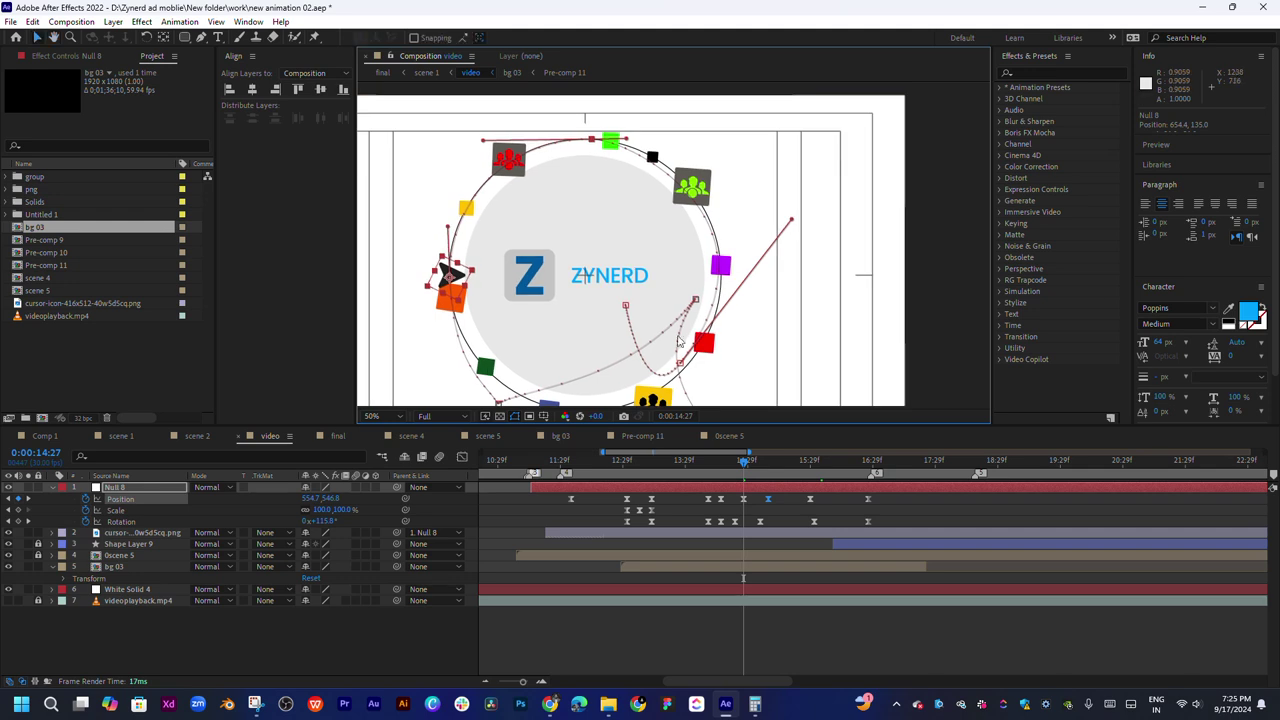
mouse_move(680, 368)
mouse_down()
mouse_move(688, 388)
mouse_move(675, 377)
mouse_up()
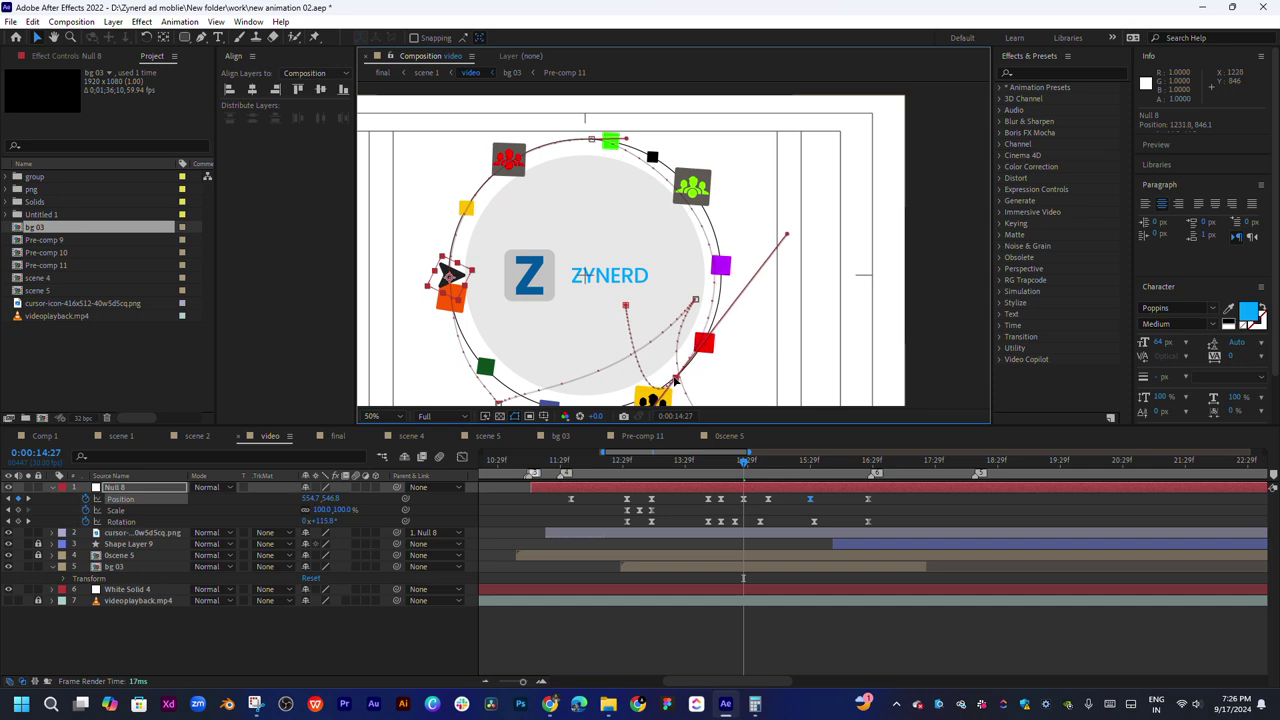
drag(787, 236, 802, 230)
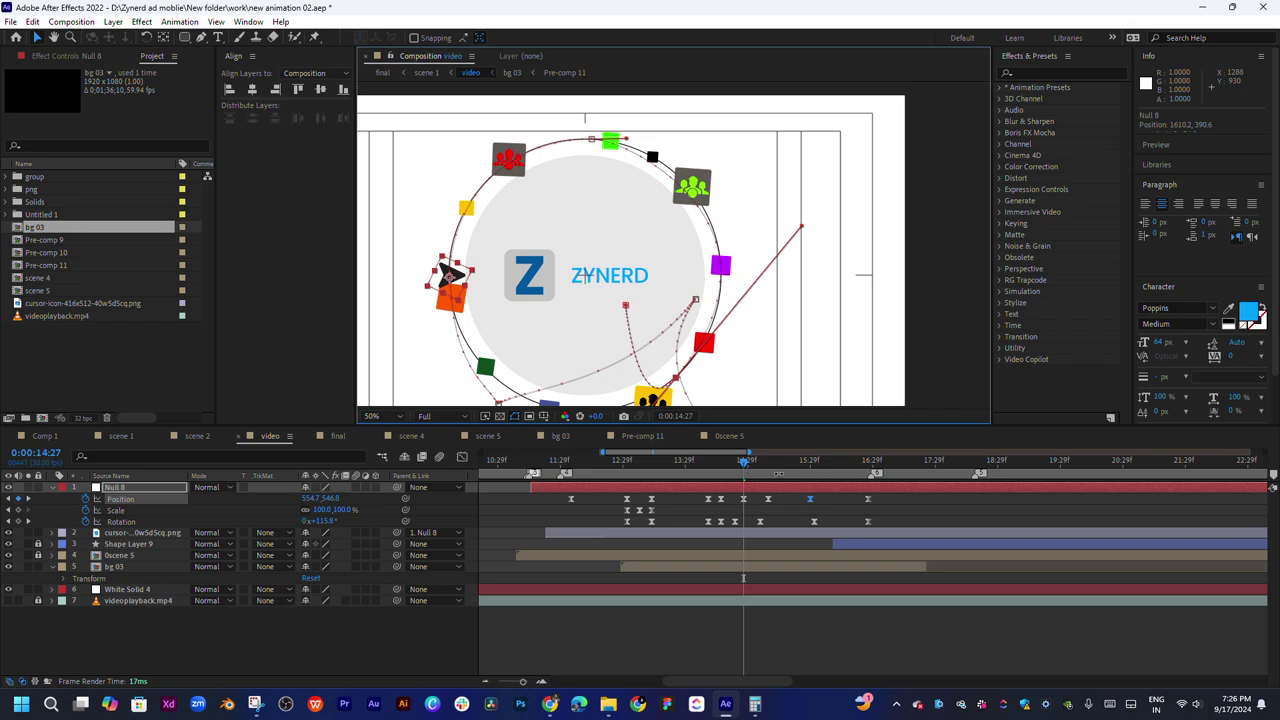
mouse_move(800, 463)
mouse_down()
mouse_move(818, 464)
mouse_move(791, 464)
mouse_move(837, 498)
mouse_up()
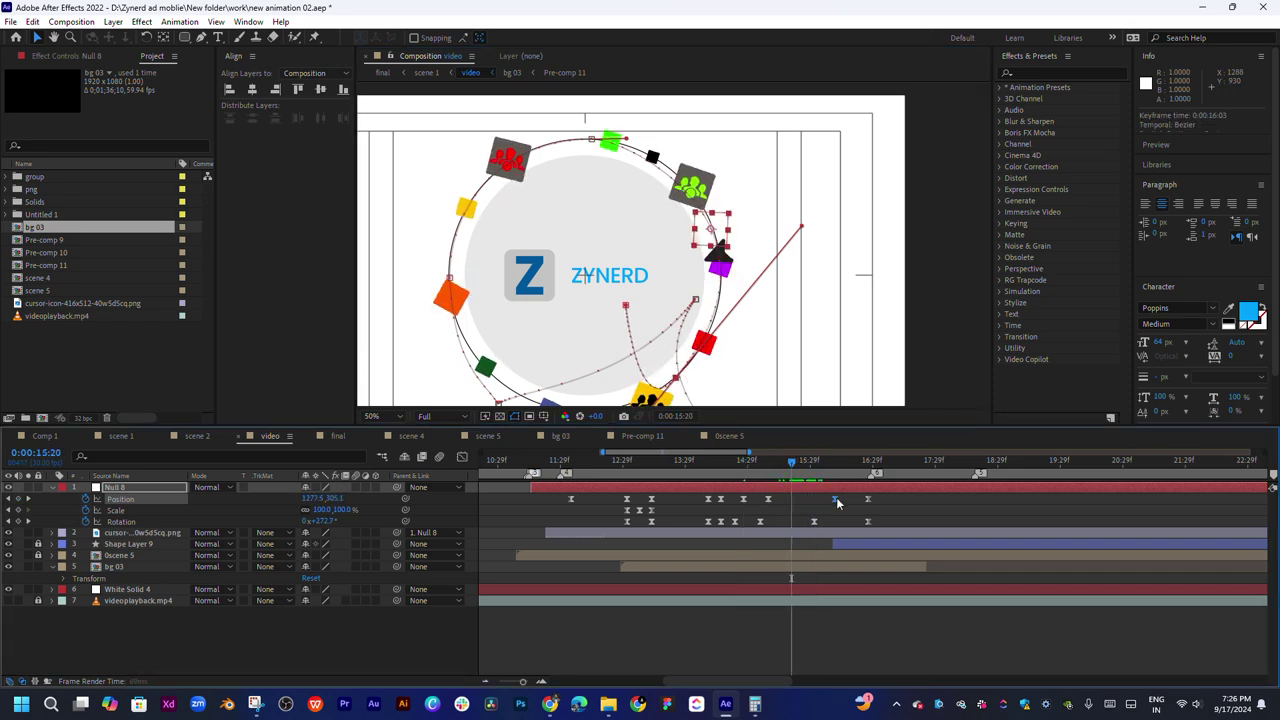
At 15:23, key Null 8 beside the green group icon and fine-tune its position
click(808, 468)
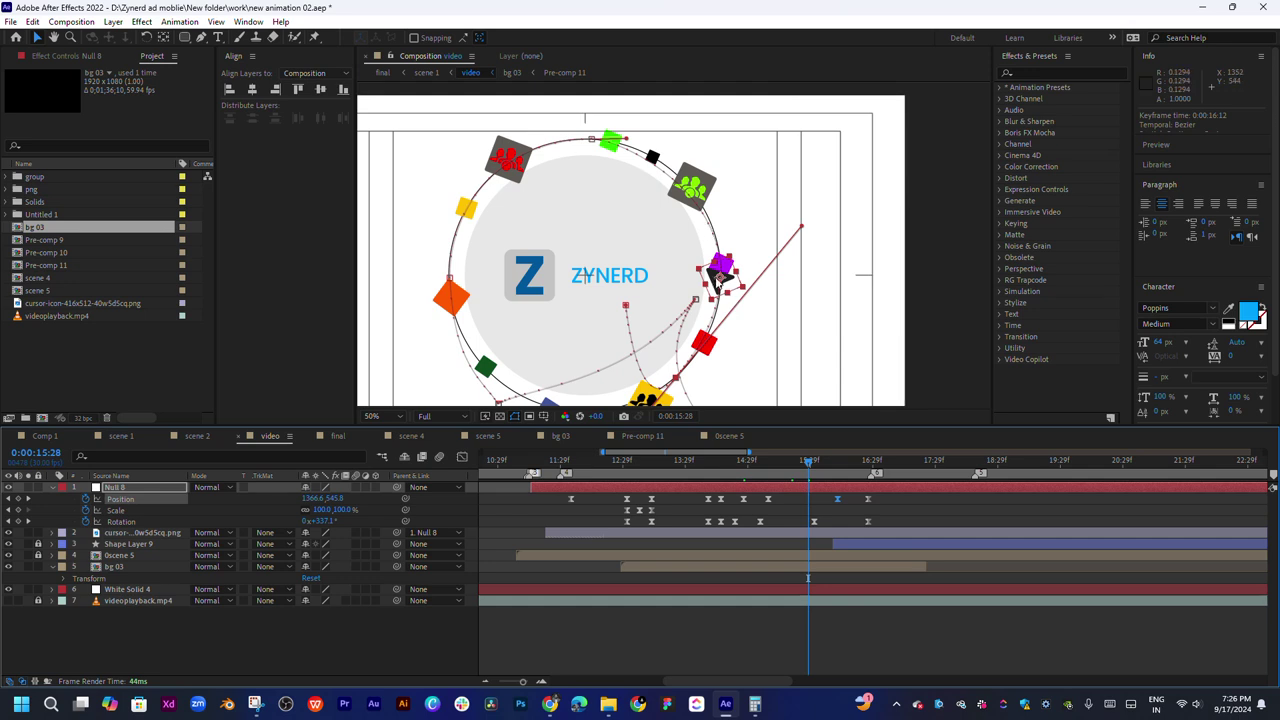
drag(808, 463, 797, 463)
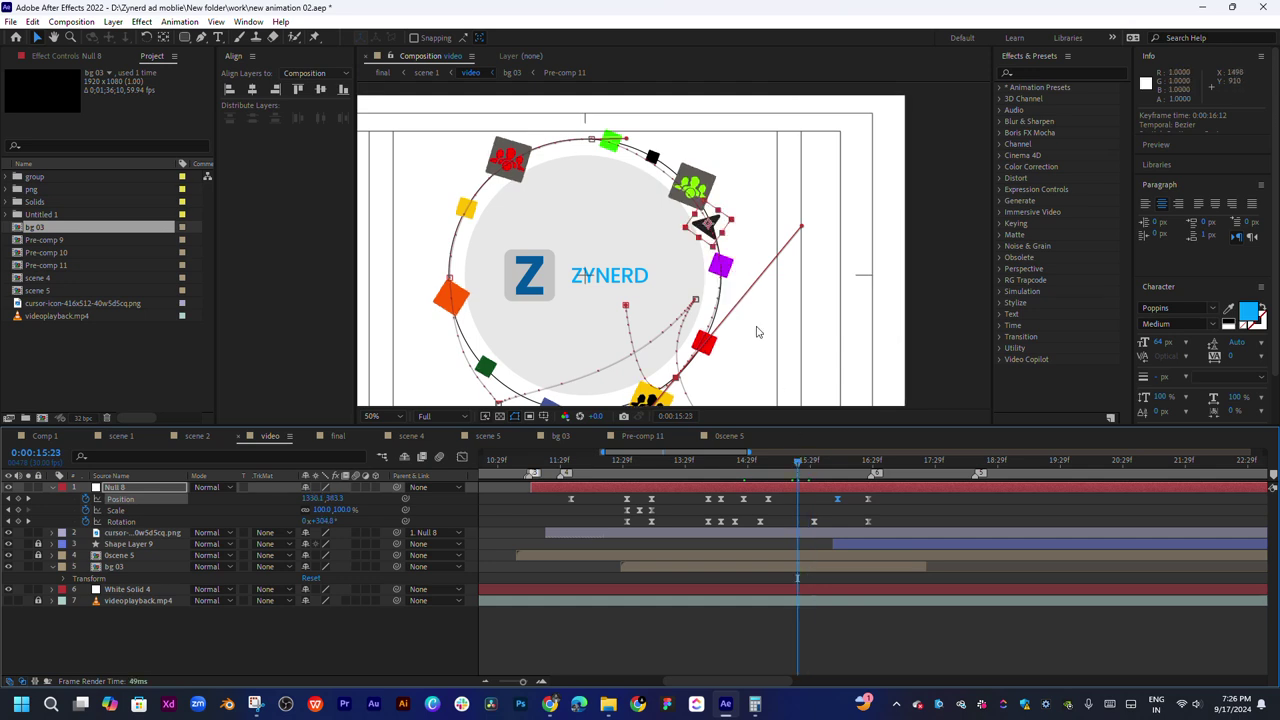
drag(708, 224, 712, 217)
scroll(712, 217, up, 2)
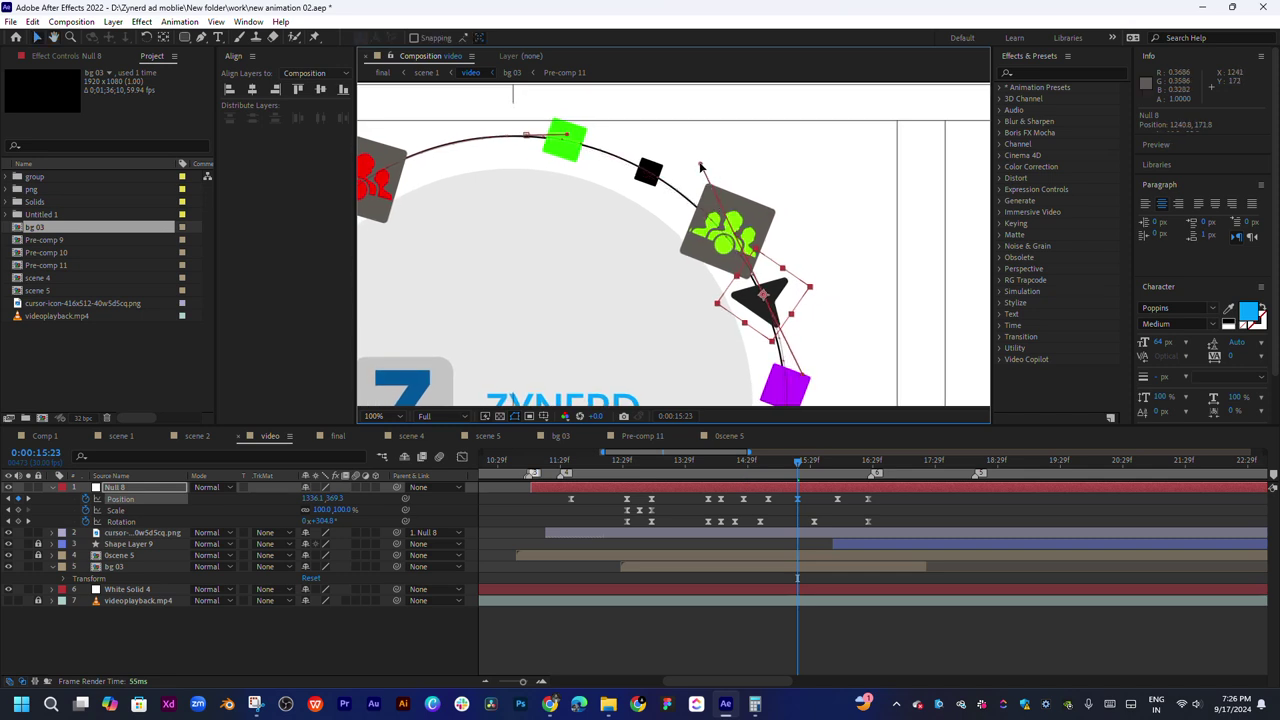
scroll(807, 341, down, 3)
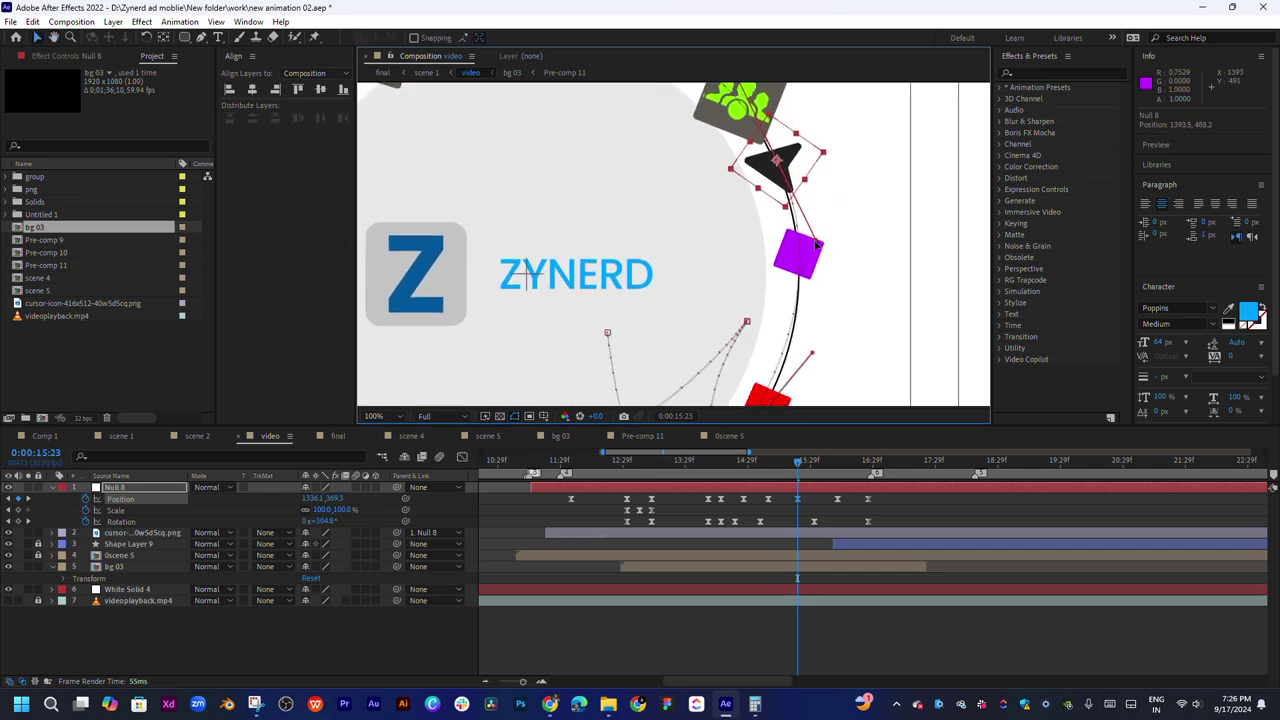
scroll(798, 200, up, 2)
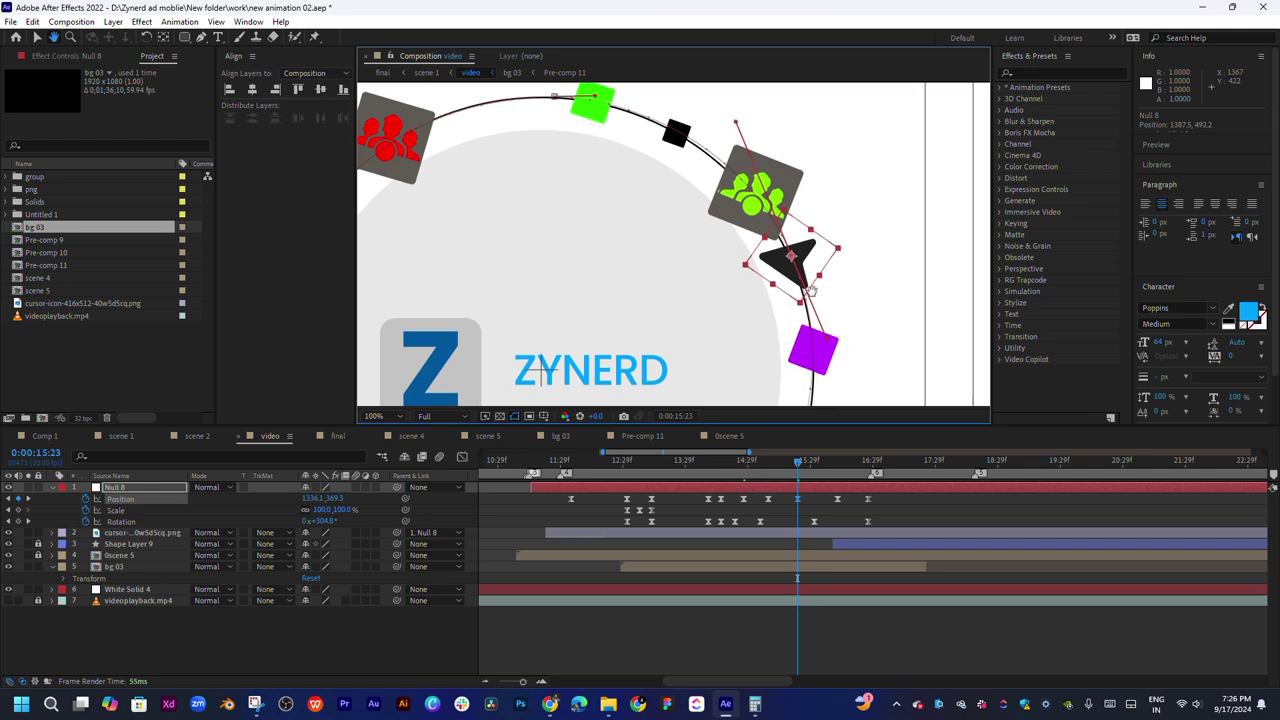
drag(789, 251, 790, 254)
Bend the path curves toward the red square and around the yellow icon
scroll(822, 320, down, 4)
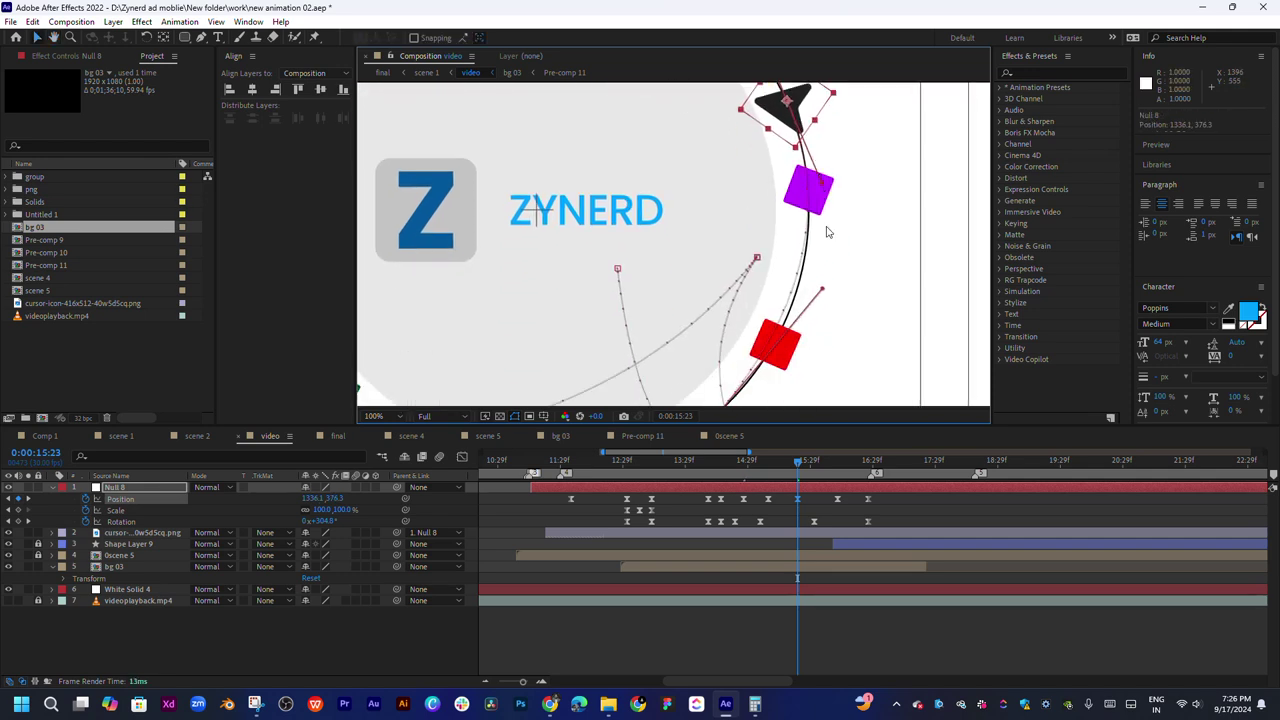
scroll(848, 241, down, 1)
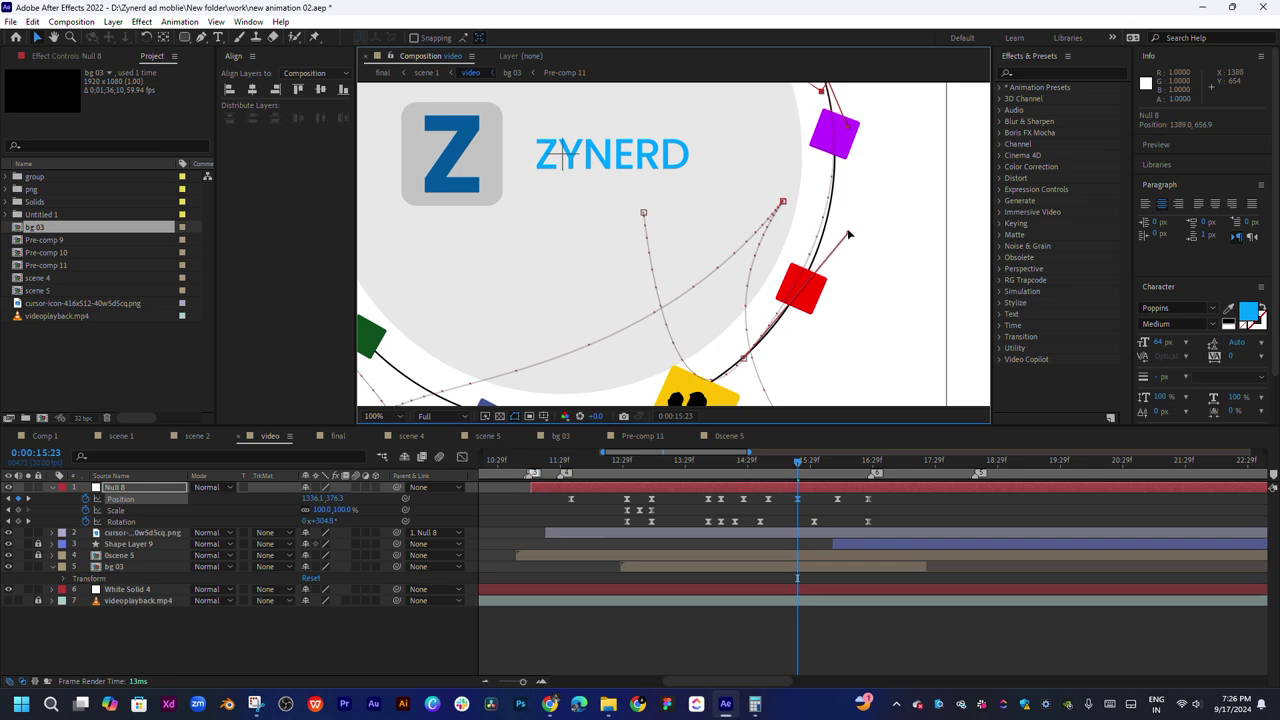
drag(845, 236, 856, 231)
scroll(840, 260, down, 1)
scroll(835, 270, left, 2)
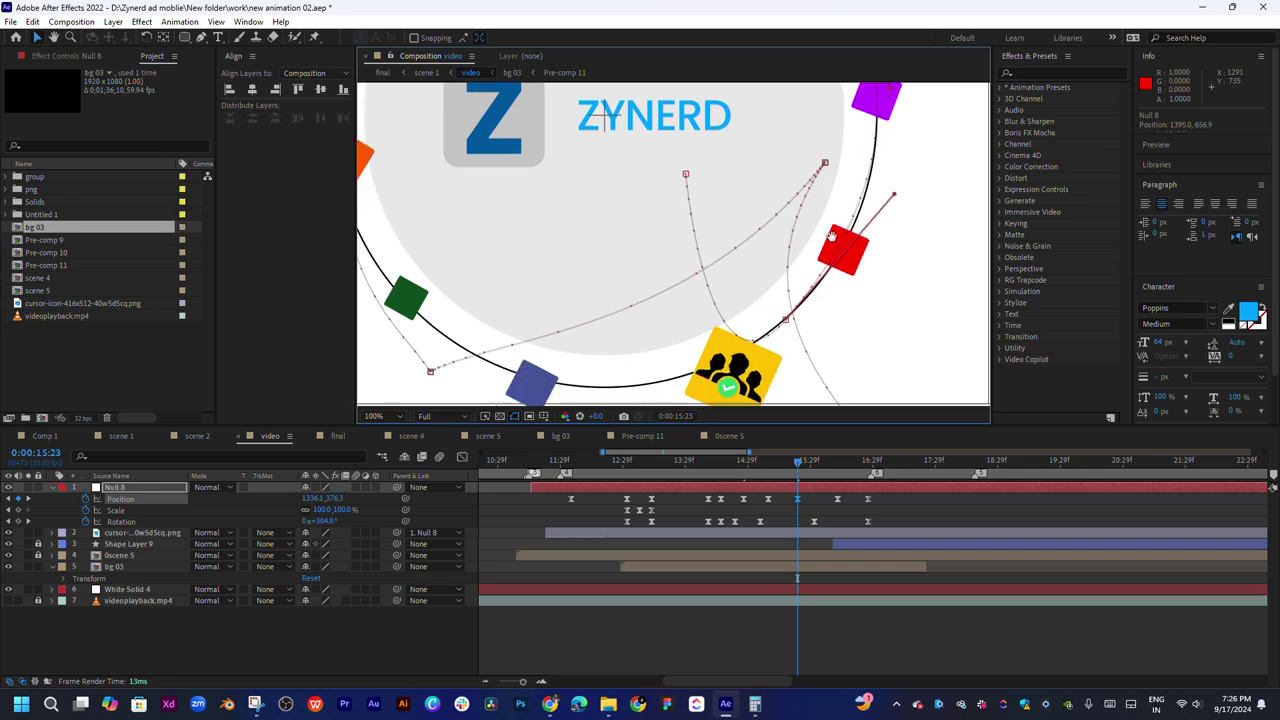
click(808, 298)
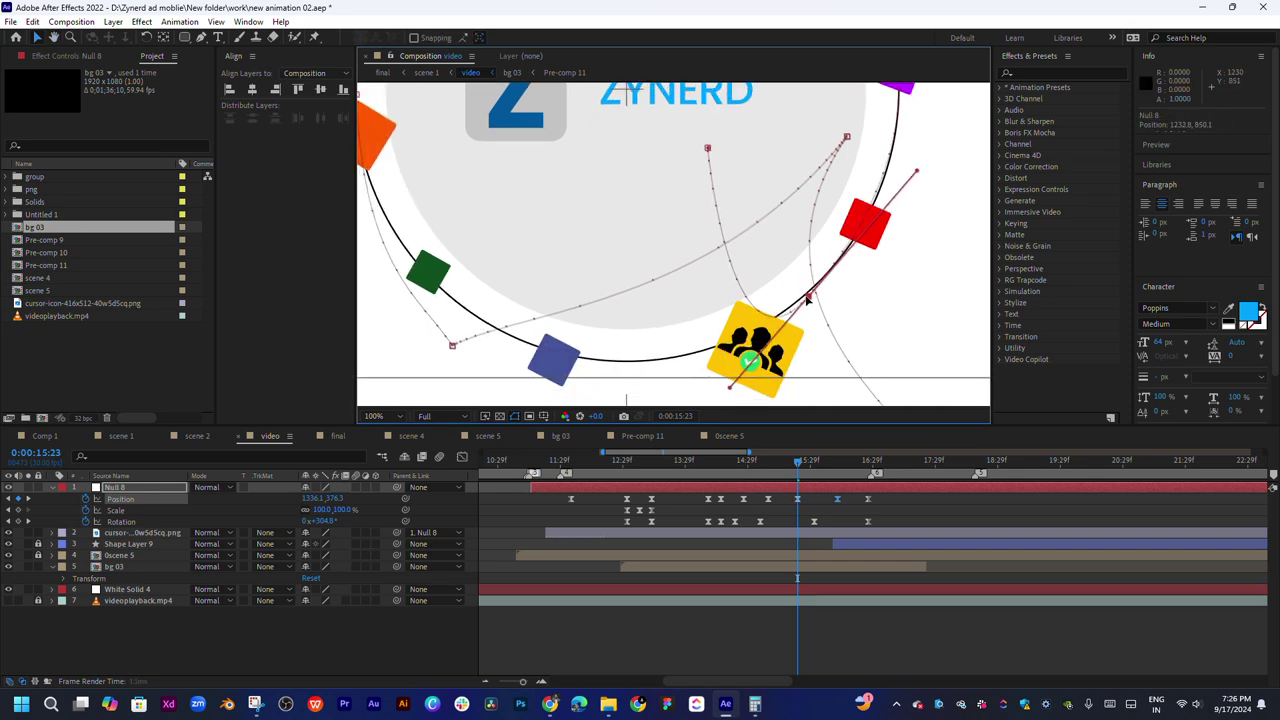
drag(916, 175, 922, 172)
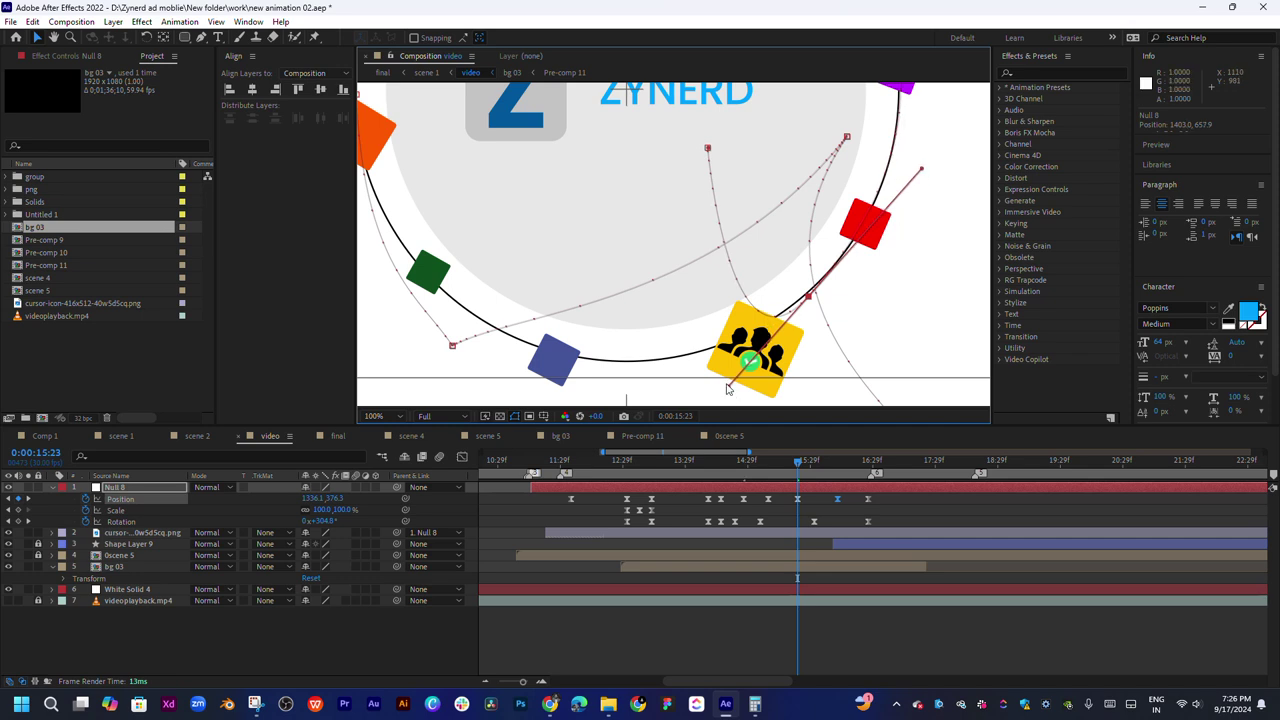
drag(719, 388, 688, 413)
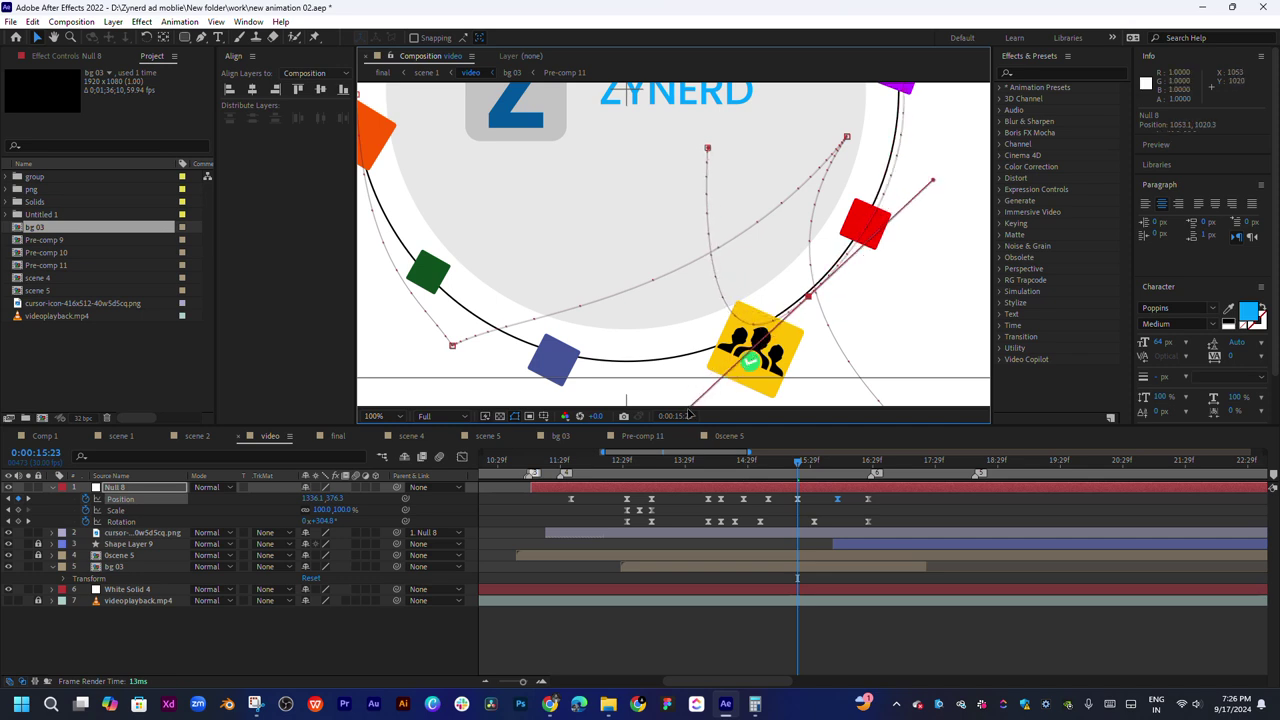
scroll(790, 365, down, 2)
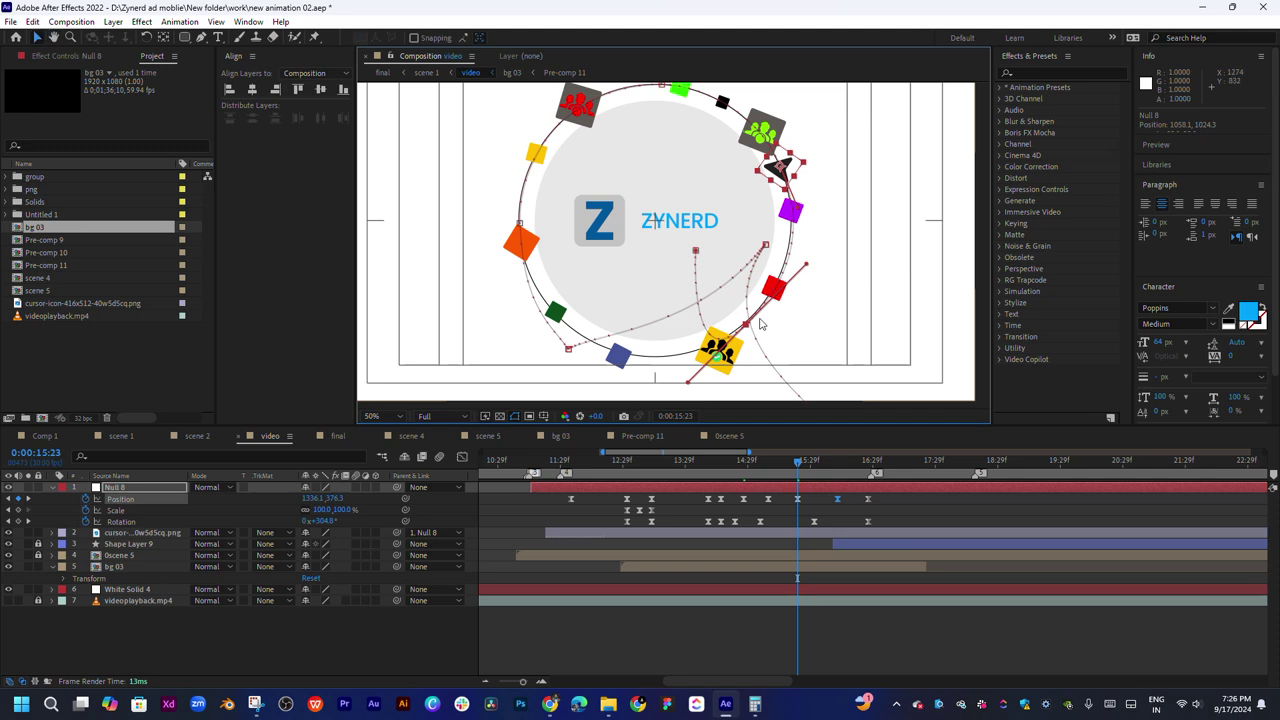
Nudge the green-icon path vertex, then preview from 15:19 and 13 s, scrubbing back to 14:18
mouse_move(748, 328)
mouse_down()
mouse_move(736, 335)
mouse_move(820, 256)
mouse_move(824, 300)
mouse_up()
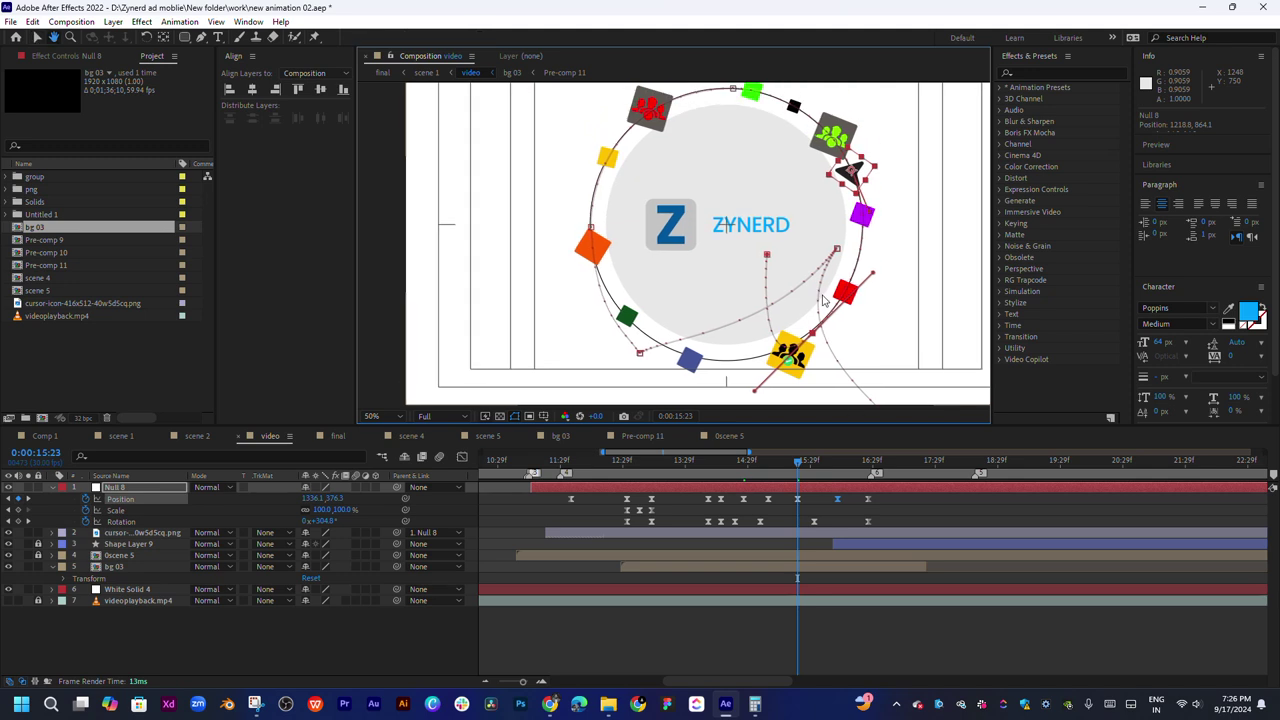
key(space)
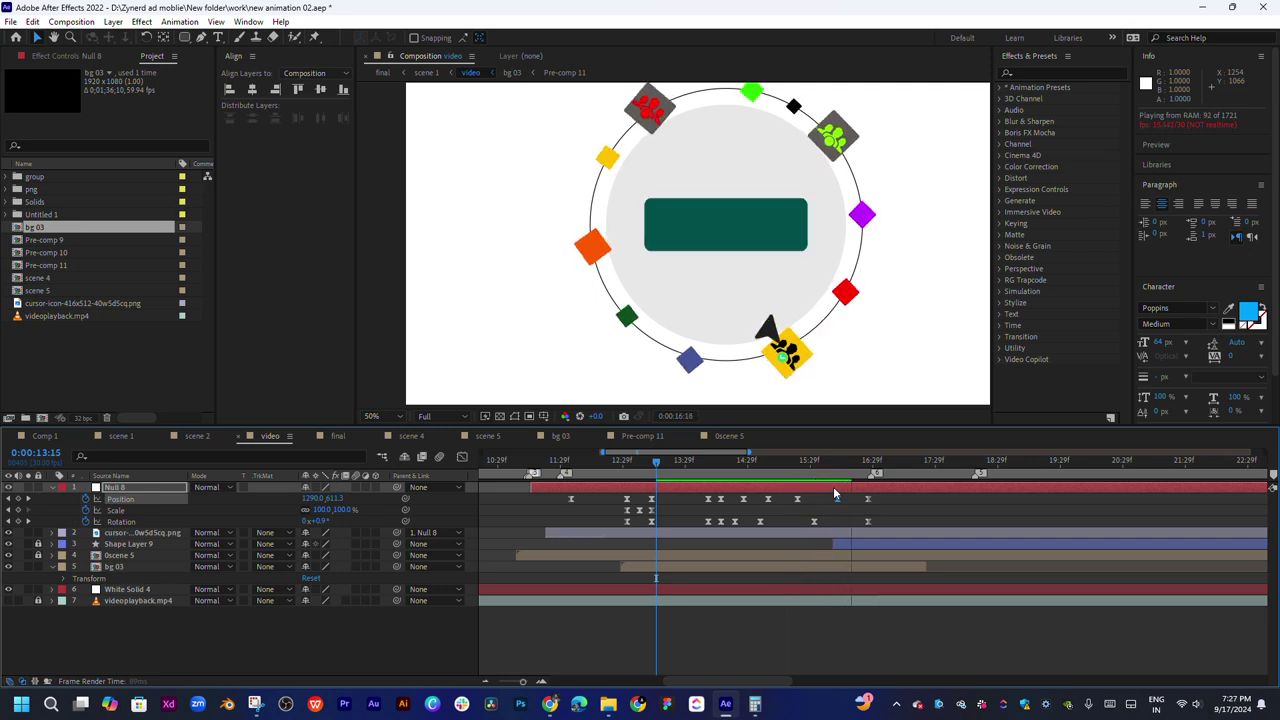
click(804, 459)
key(space)
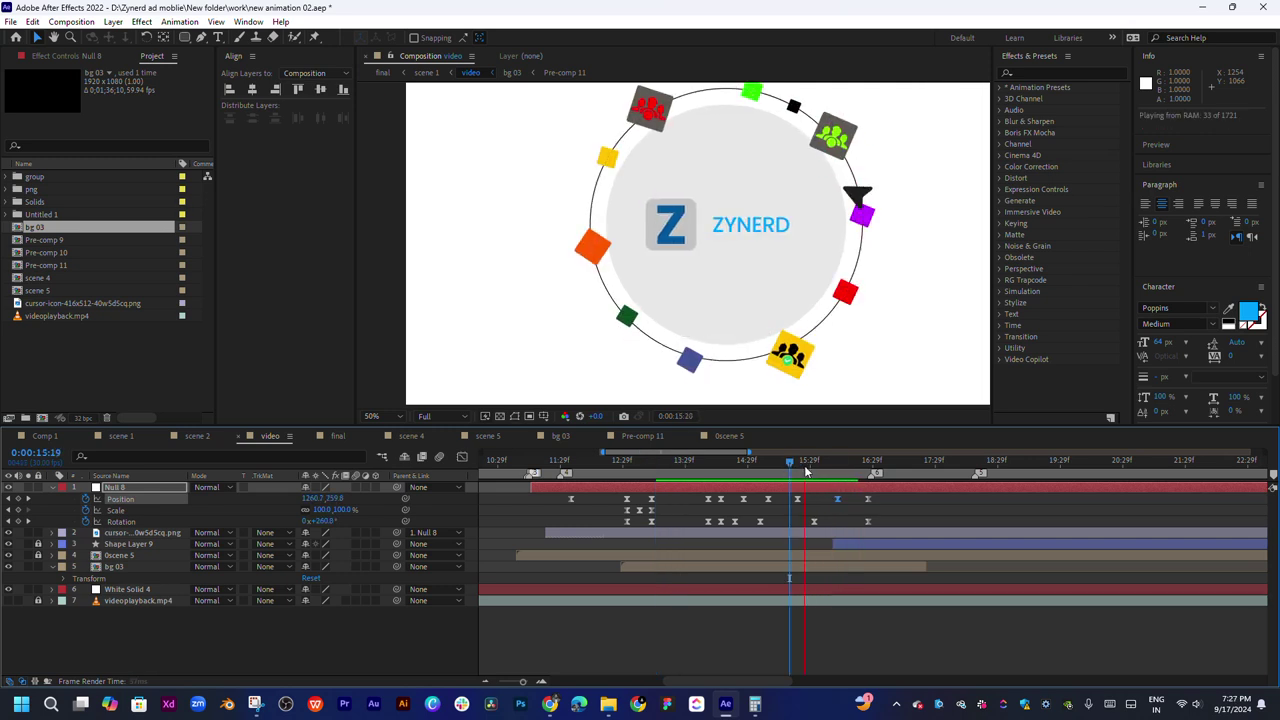
key(space)
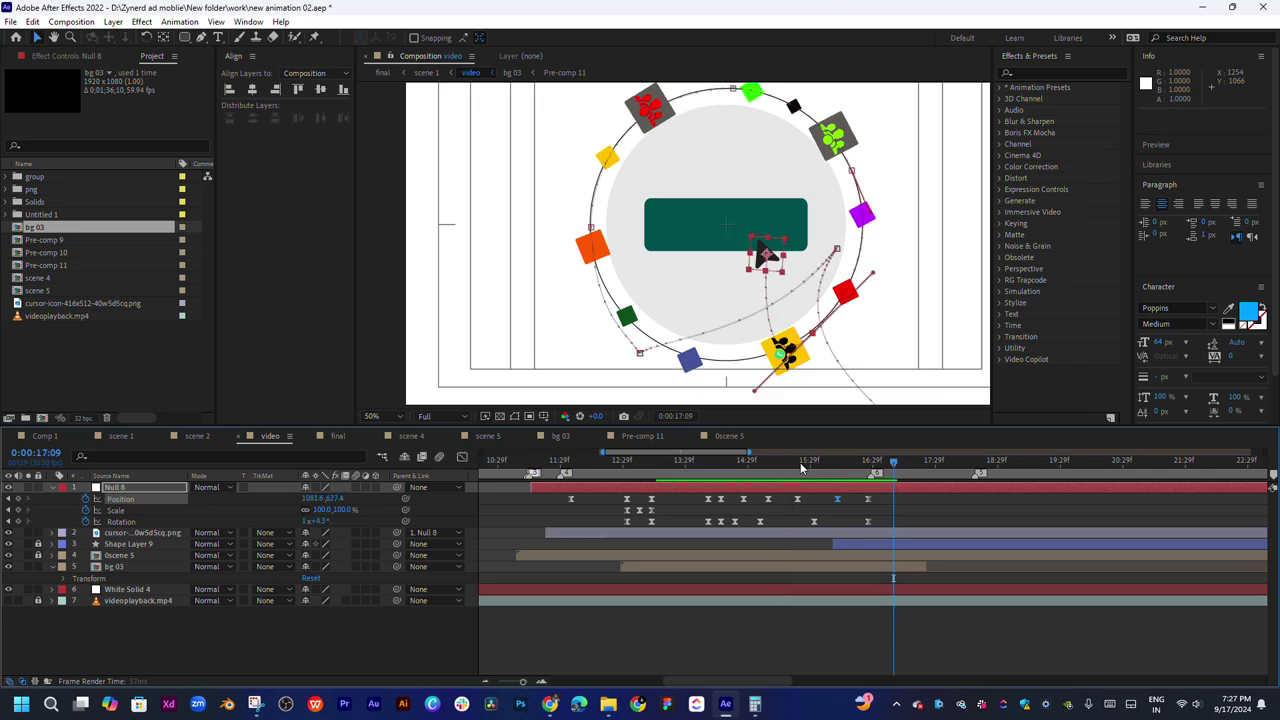
click(682, 462)
key(space)
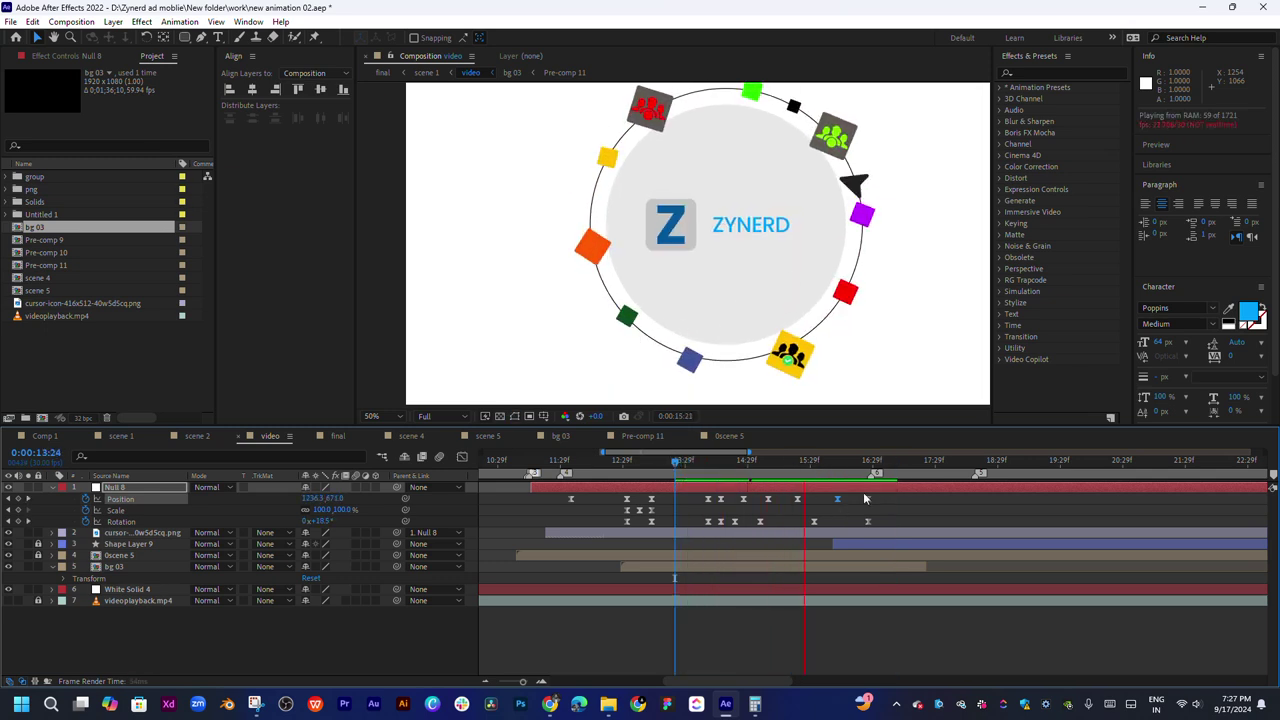
mouse_move(692, 463)
mouse_down()
mouse_move(738, 484)
mouse_move(845, 486)
mouse_move(728, 486)
mouse_move(776, 491)
mouse_move(764, 500)
mouse_up()
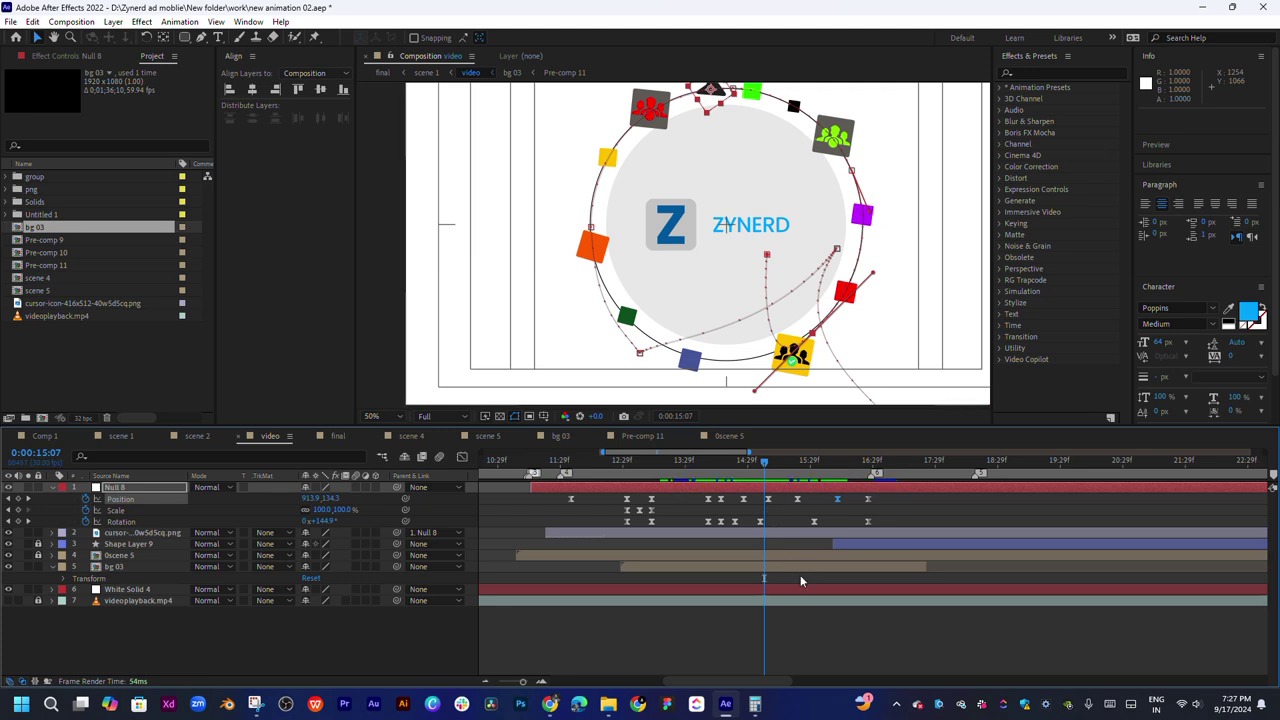
Open bg 03, slide the Pre-comp 10 icon layer later, and preview the pop-in
double_click(766, 567)
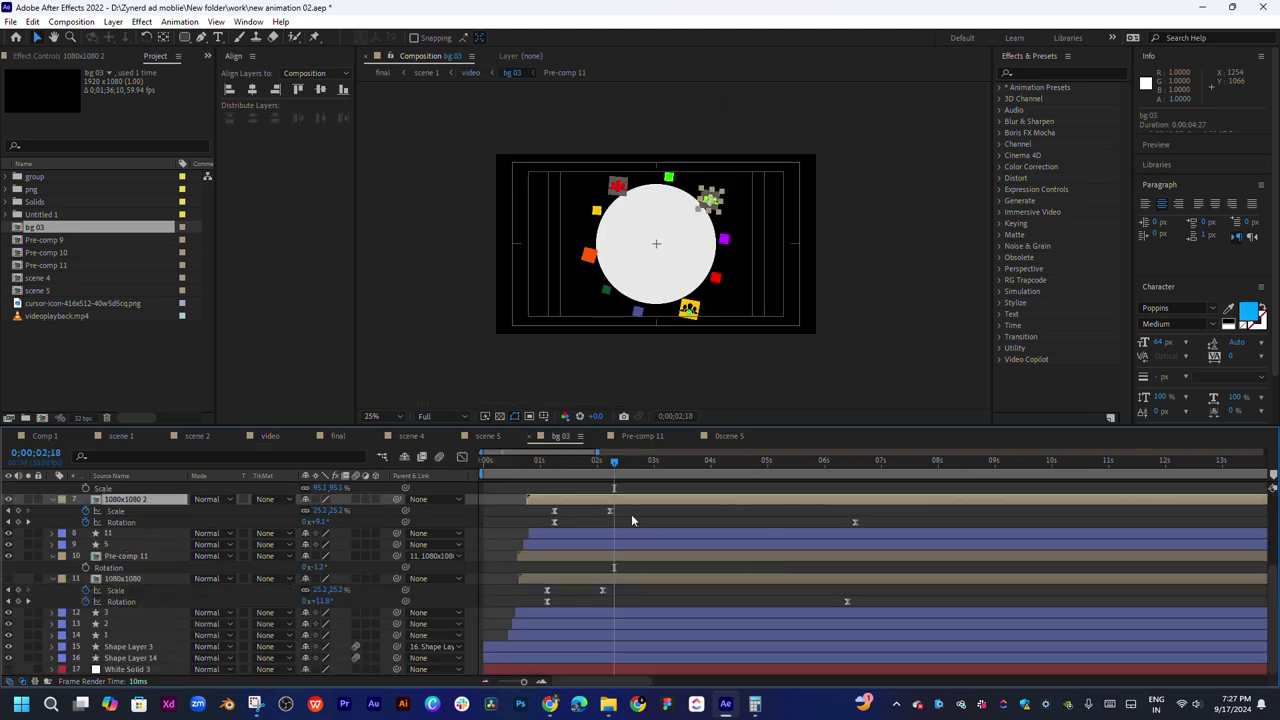
click(619, 189)
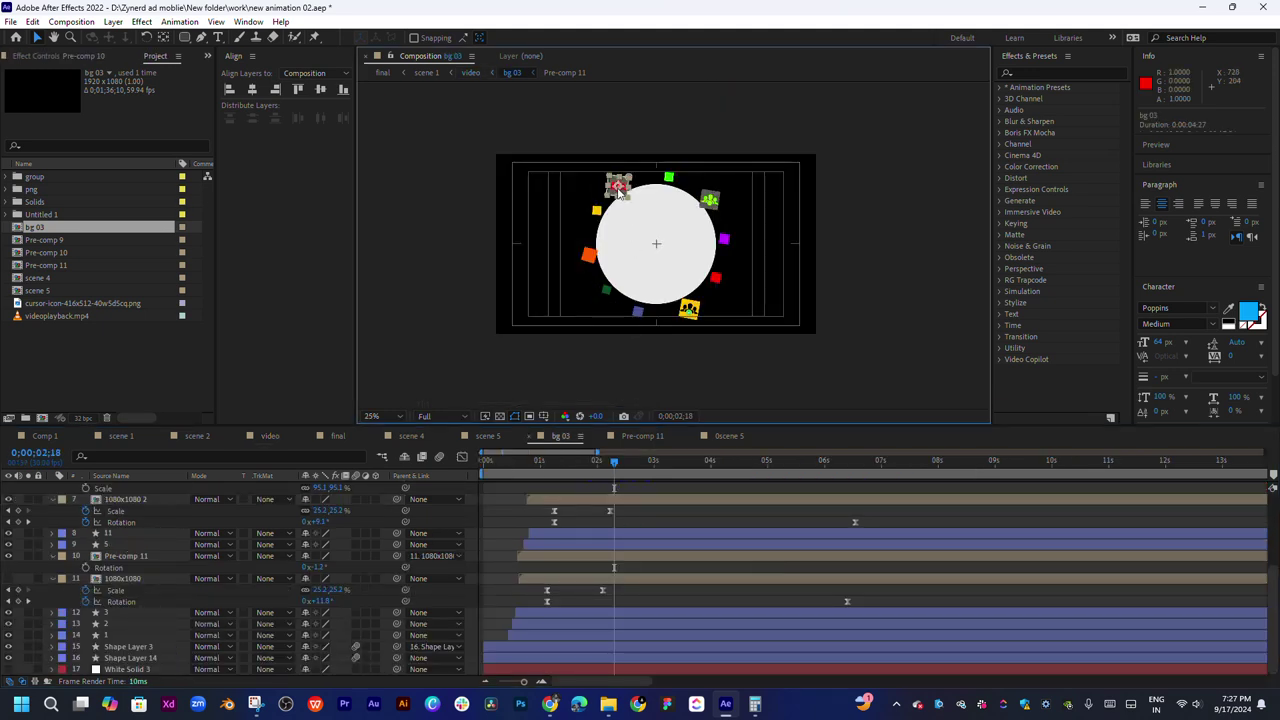
scroll(643, 536, up, 5)
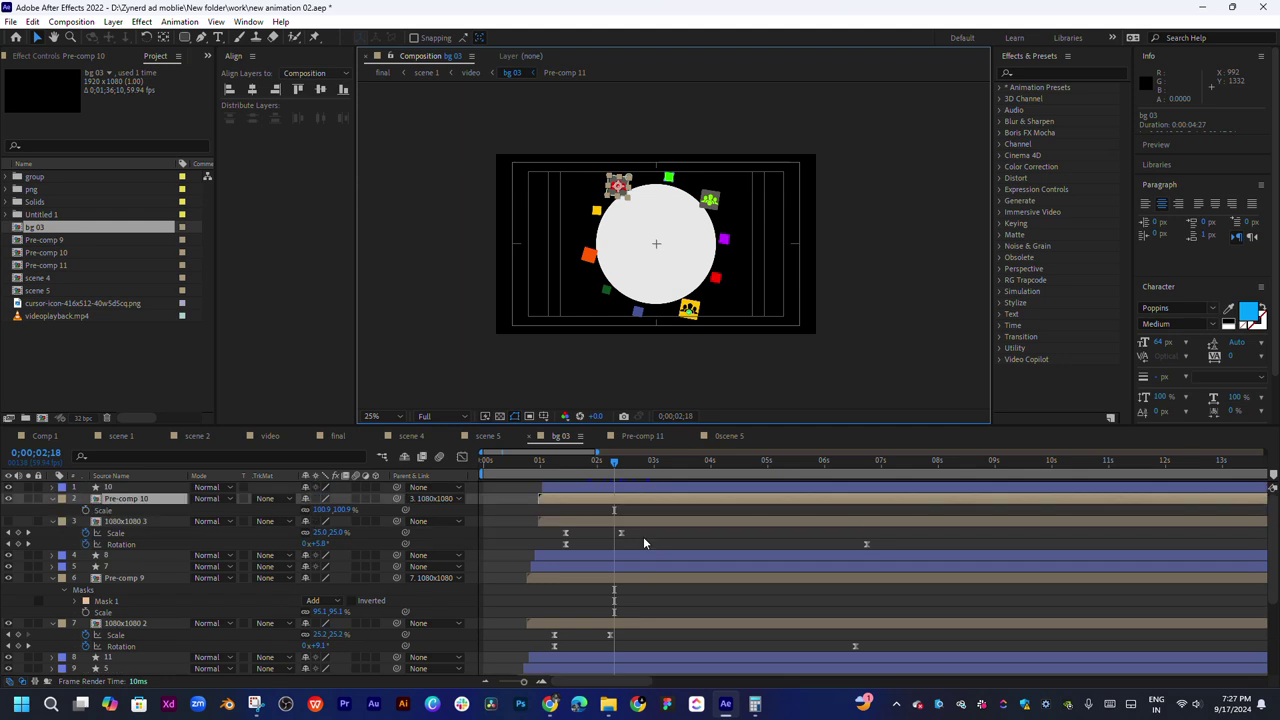
drag(618, 505, 669, 508)
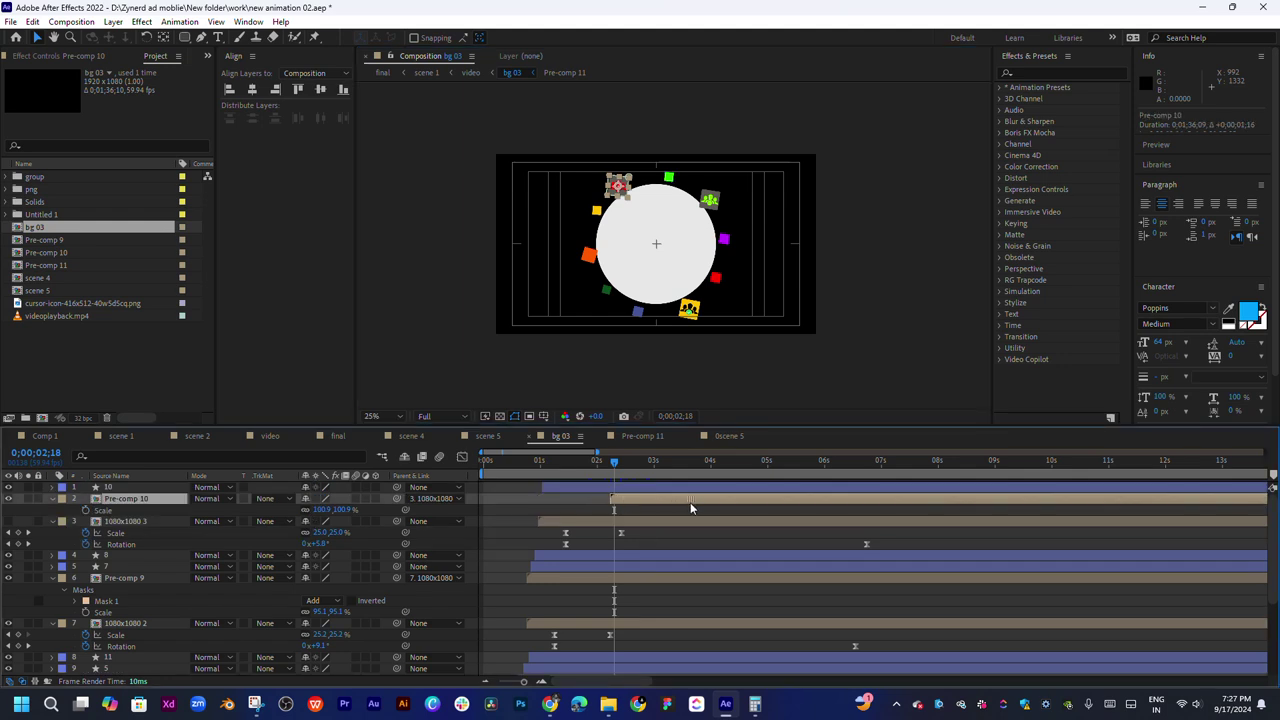
key(space)
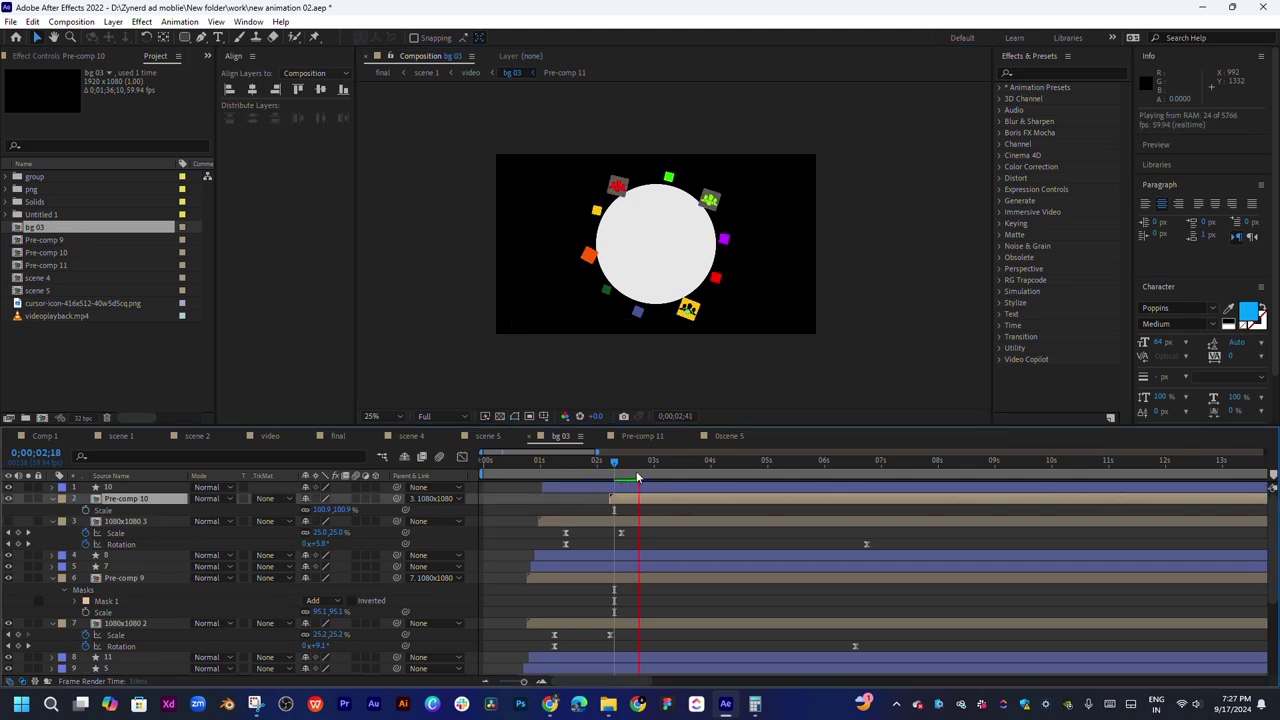
key(space)
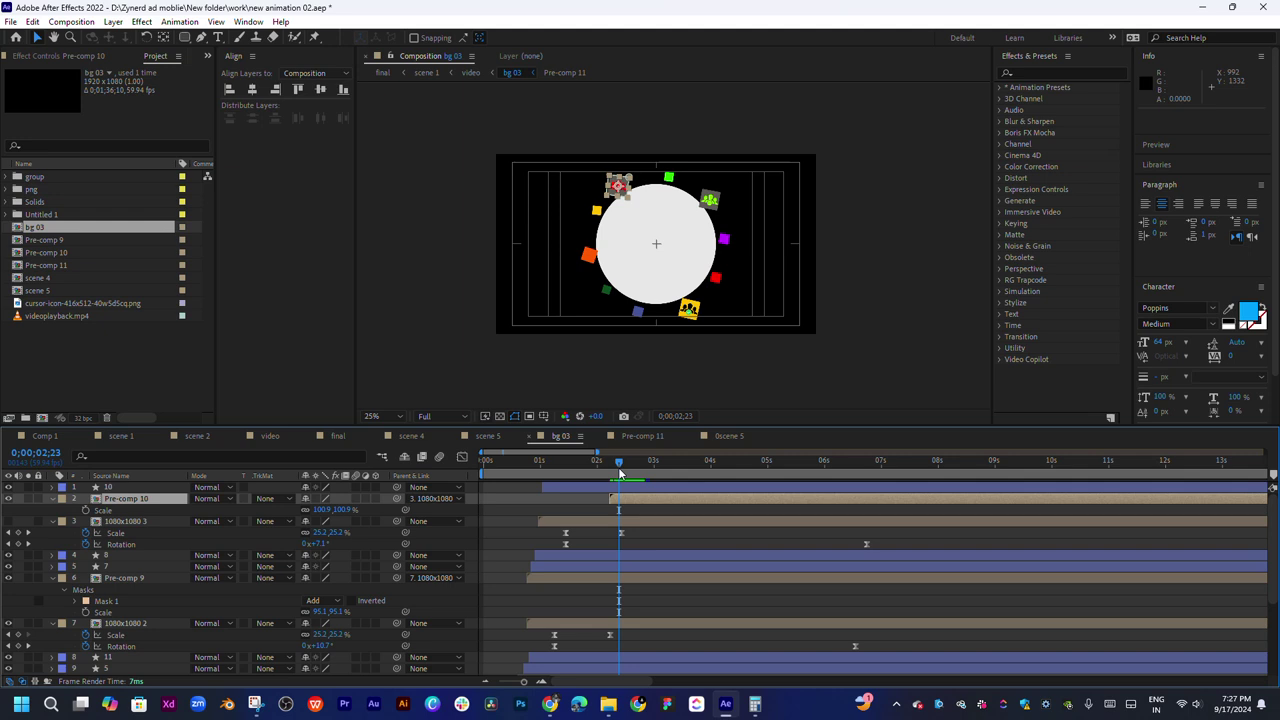
Shift the 1080x1080 3 layer's start to the playhead and preview the pop-in
drag(617, 521, 669, 522)
key(space)
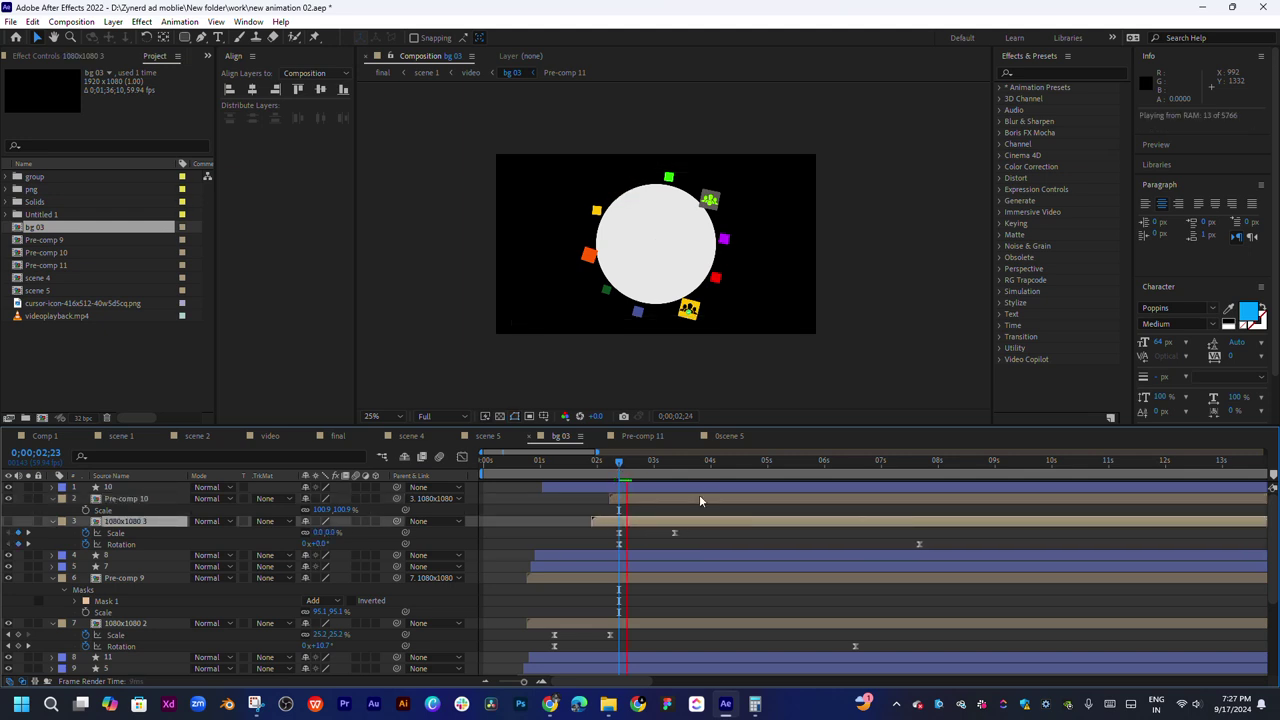
key(space)
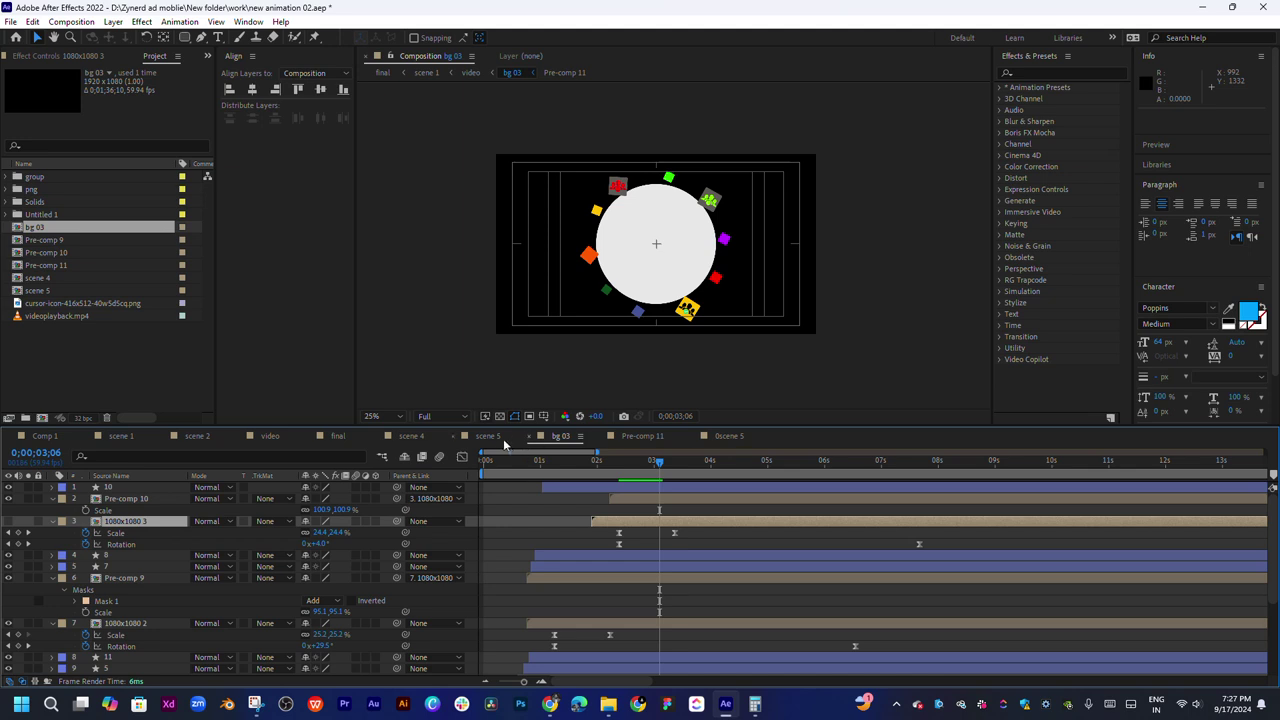
Back in the video comp, scrub to where the cursor reaches the icons
click(495, 437)
click(272, 436)
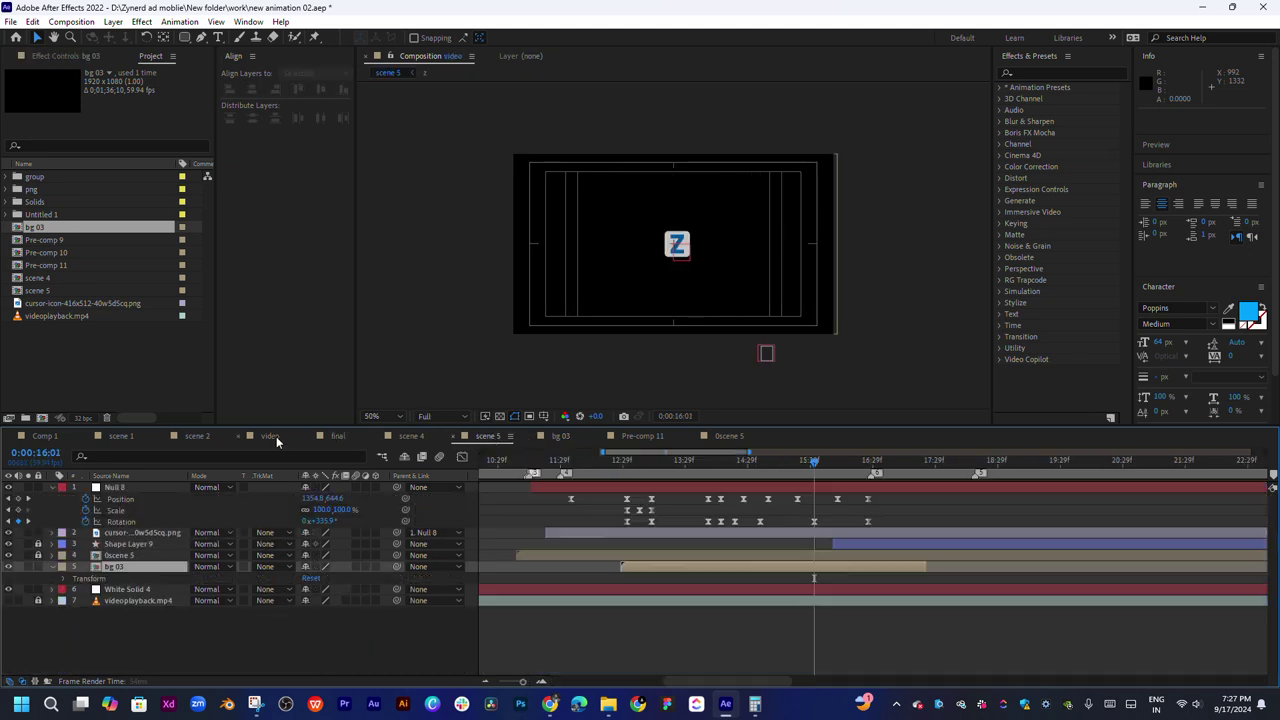
drag(754, 478, 762, 492)
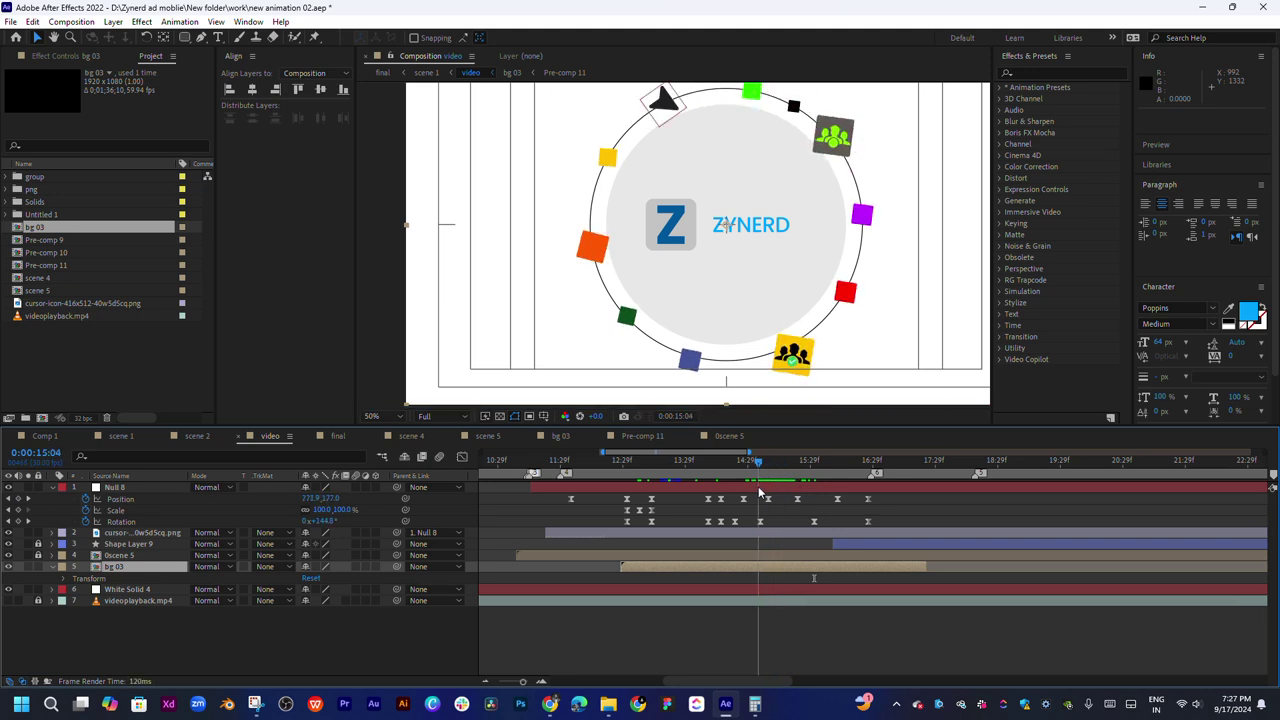
Nudge the 1080x1080 3 layer slightly earlier in bg 03 and preview it
double_click(760, 571)
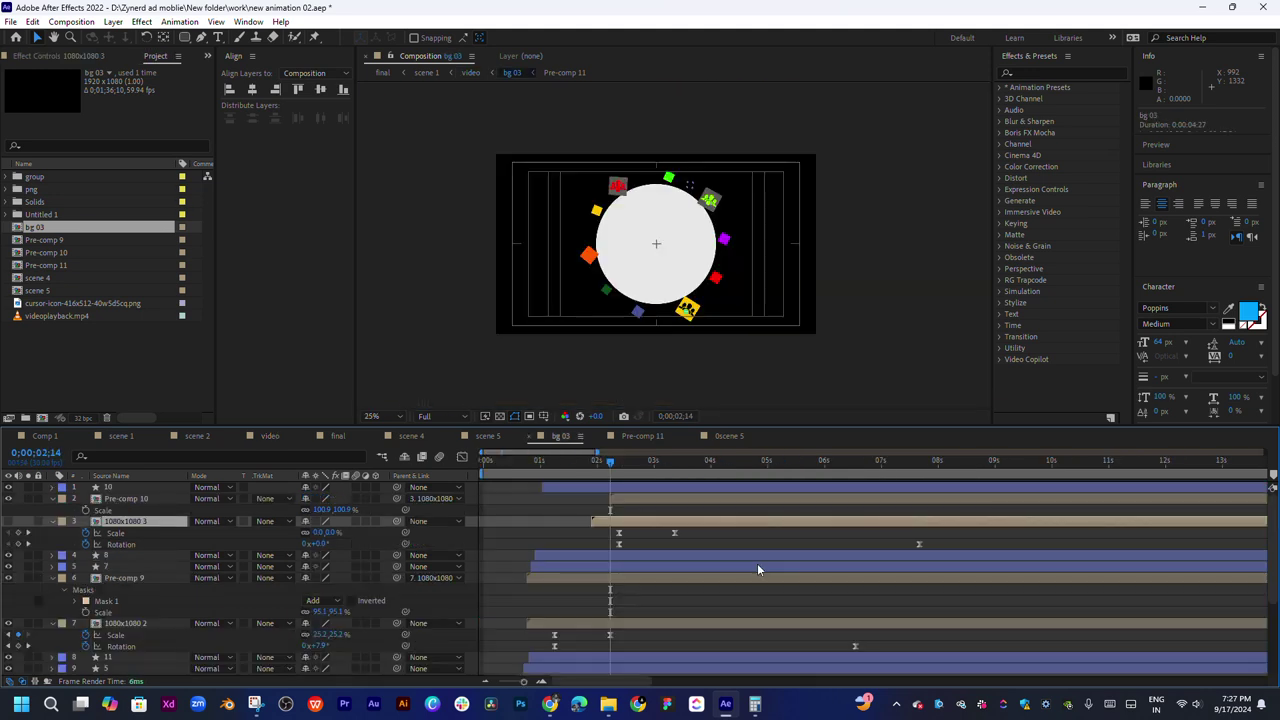
drag(619, 524, 612, 524)
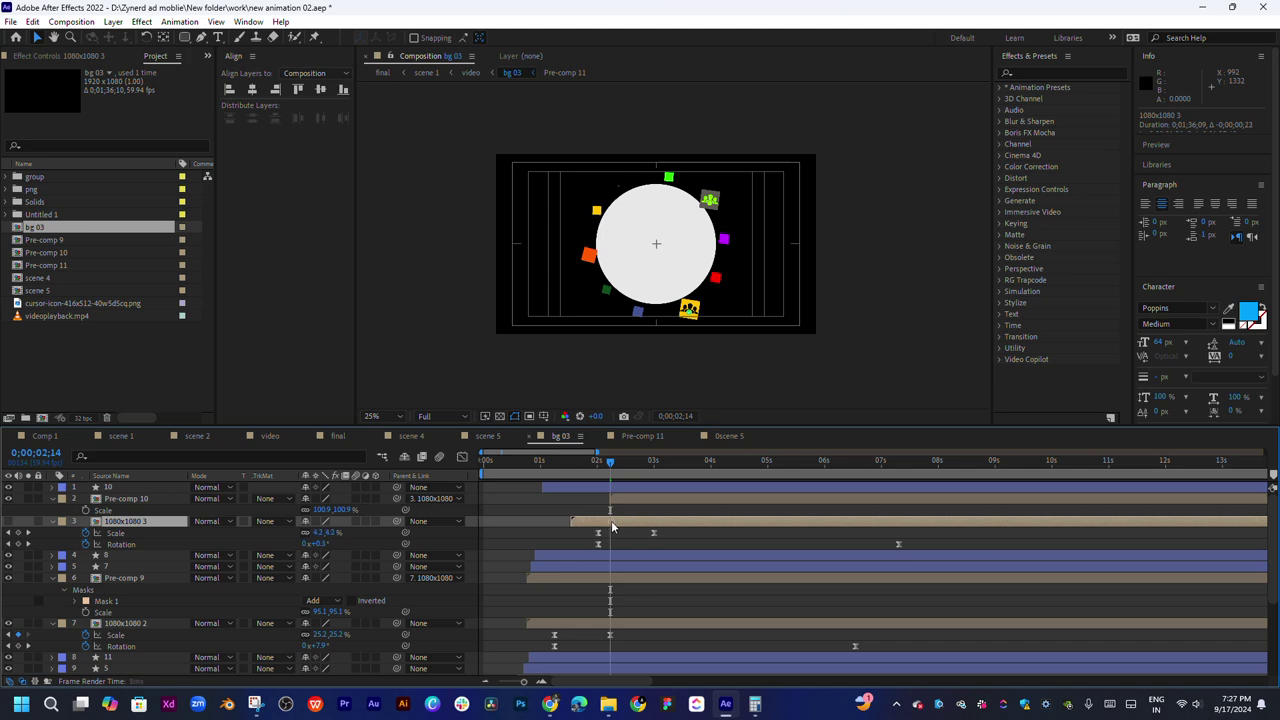
key(space)
In the video comp, scrub and play to find the cursor's icon arrival near 0:00:15:02
click(305, 436)
drag(766, 462, 768, 476)
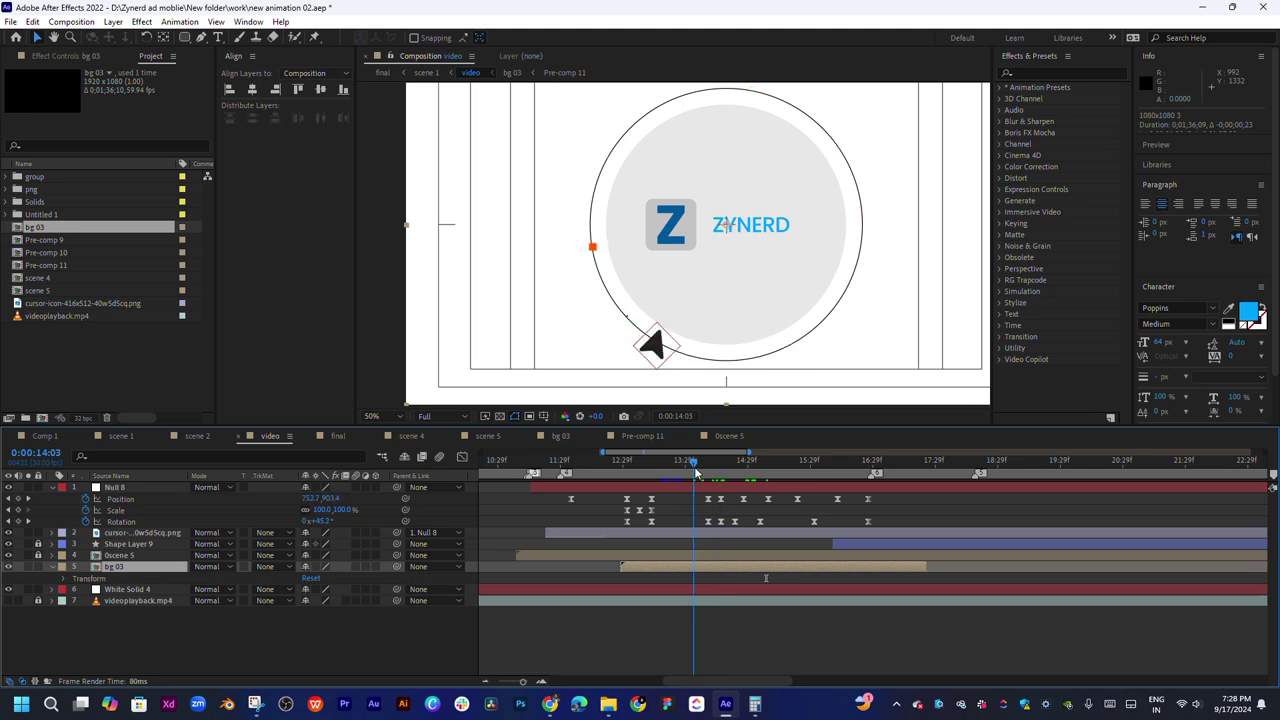
key(space)
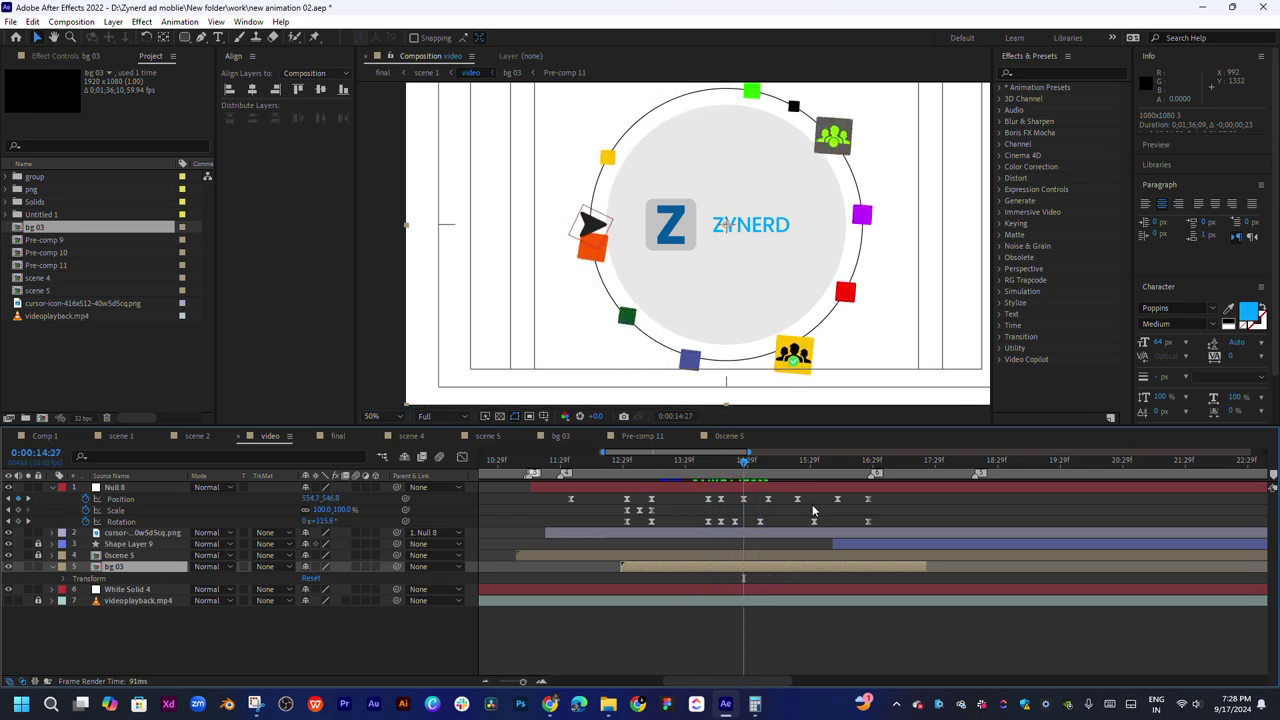
drag(743, 460, 804, 468)
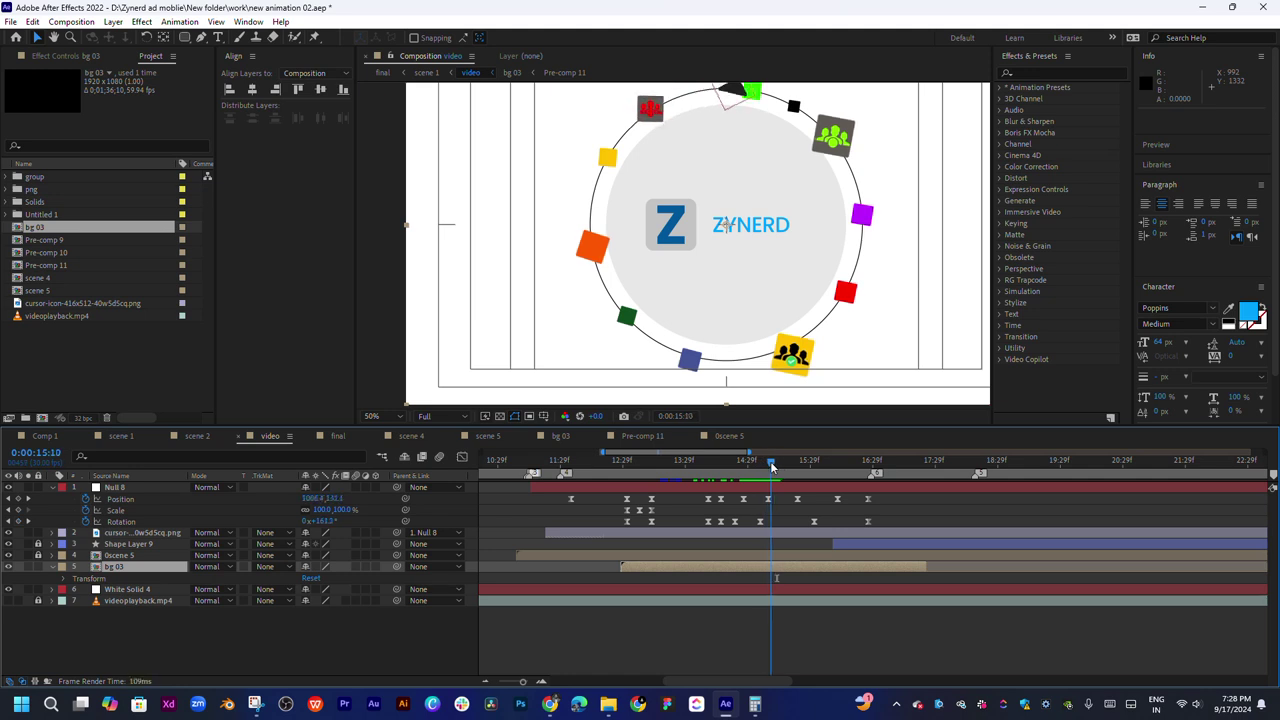
drag(800, 465, 796, 467)
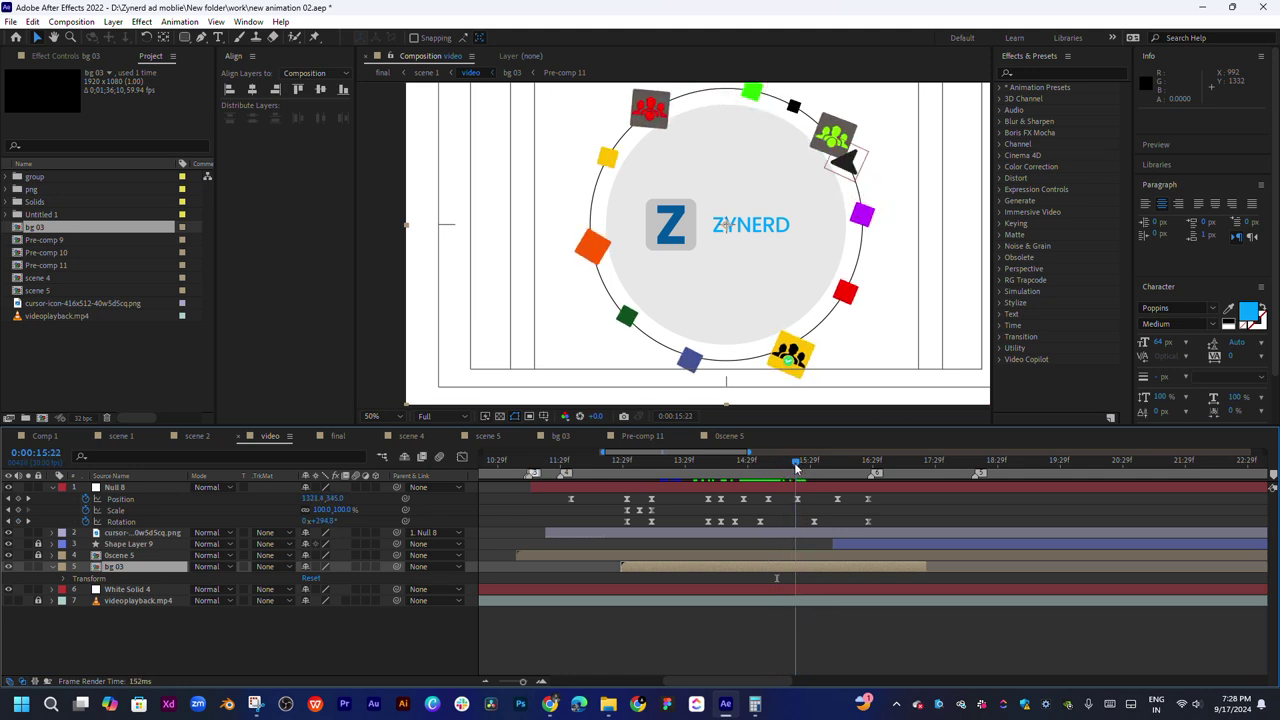
Move Pre-comp 9 and 1080x1080 2 together so they start at the playhead
double_click(817, 566)
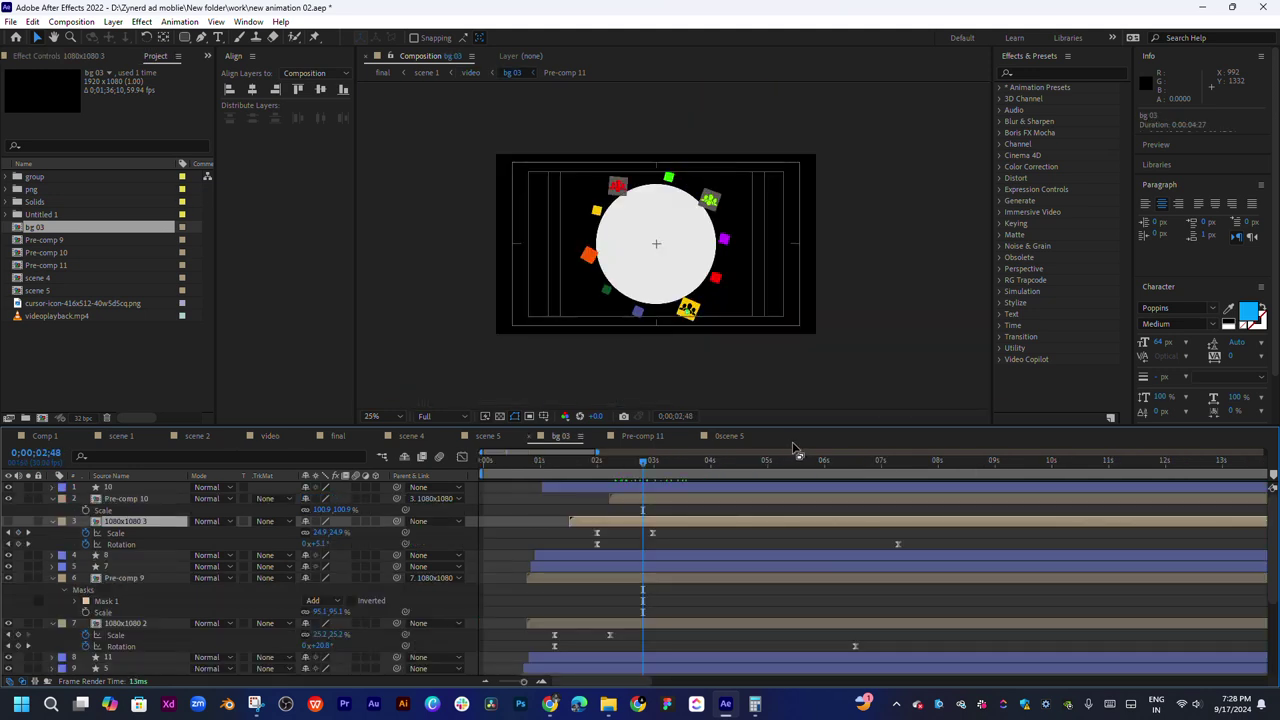
click(656, 578)
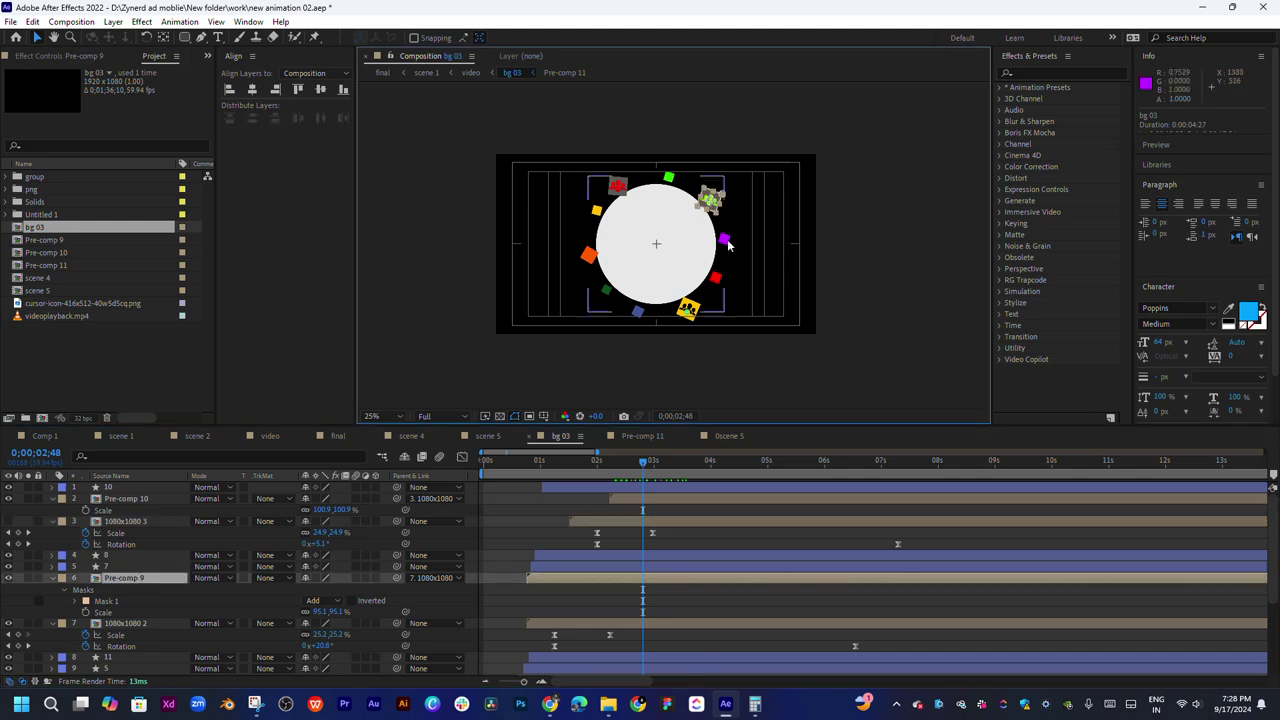
ctrl+click(598, 622)
drag(598, 622, 675, 621)
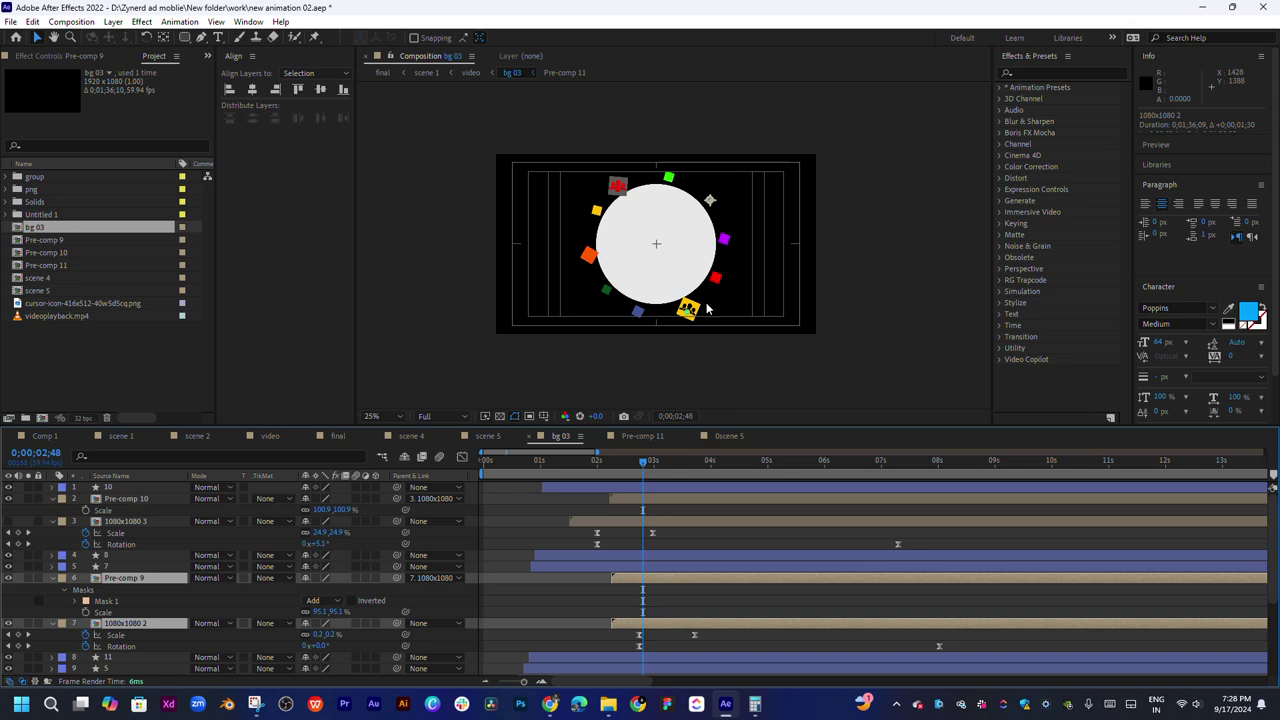
Check the yellow icon's pop-in timing, then scrub the video comp to where the cursor meets it
scroll(706, 309, up, 1)
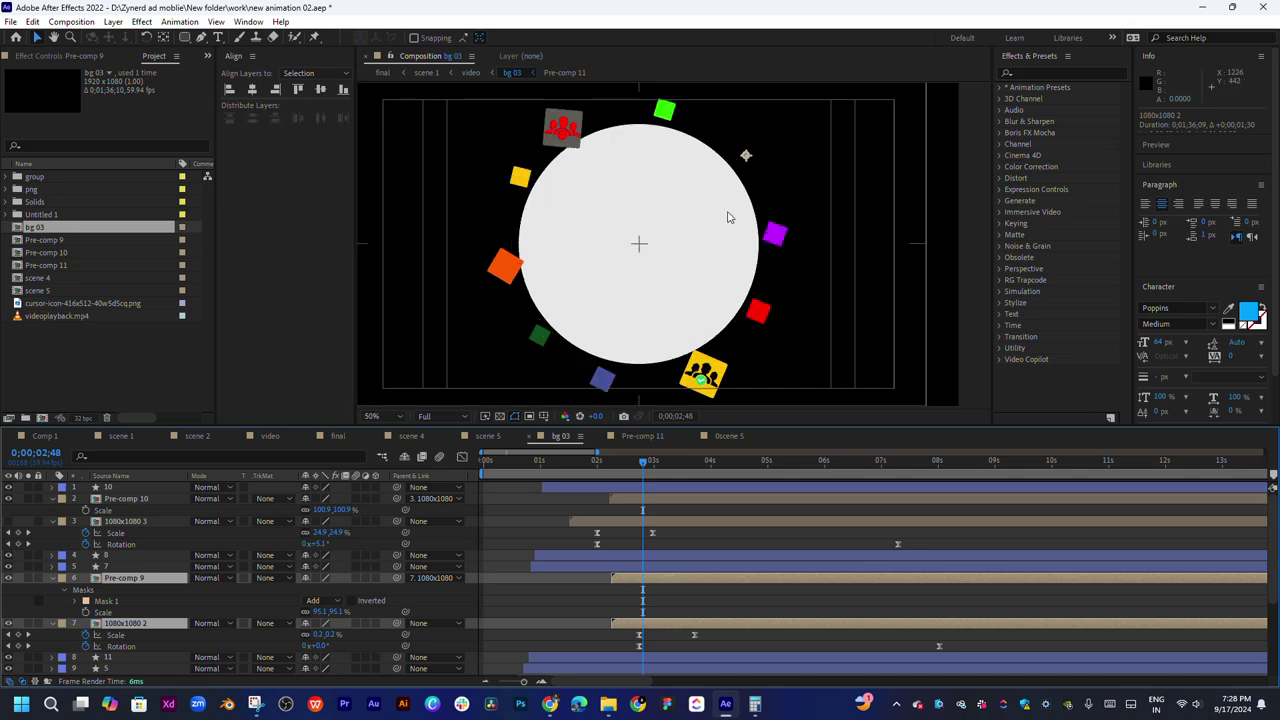
click(718, 385)
scroll(718, 385, down, 1)
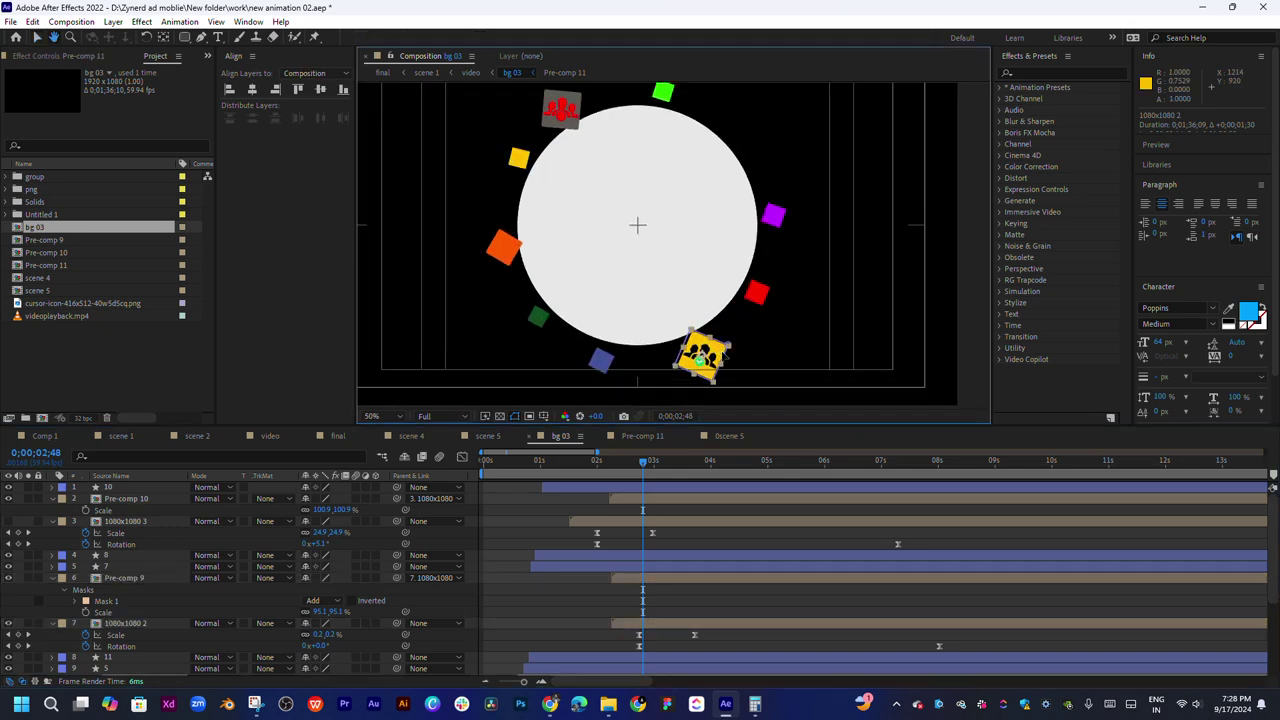
click(664, 464)
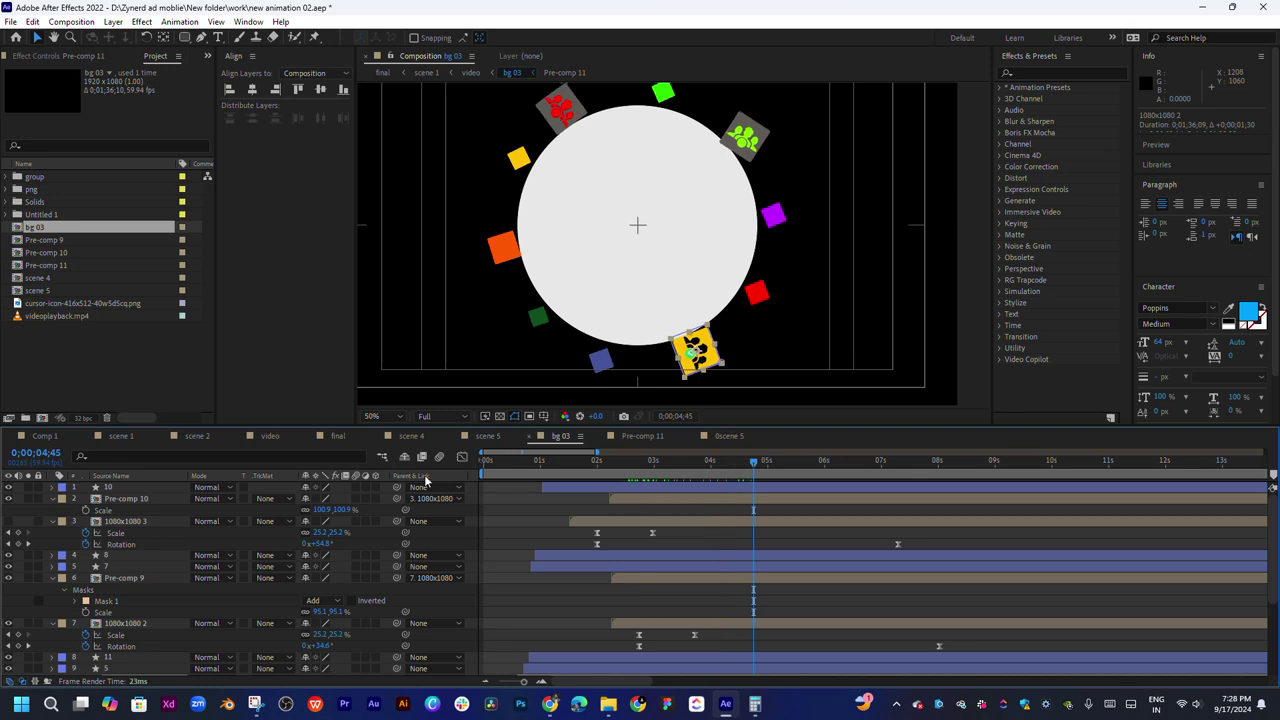
click(268, 437)
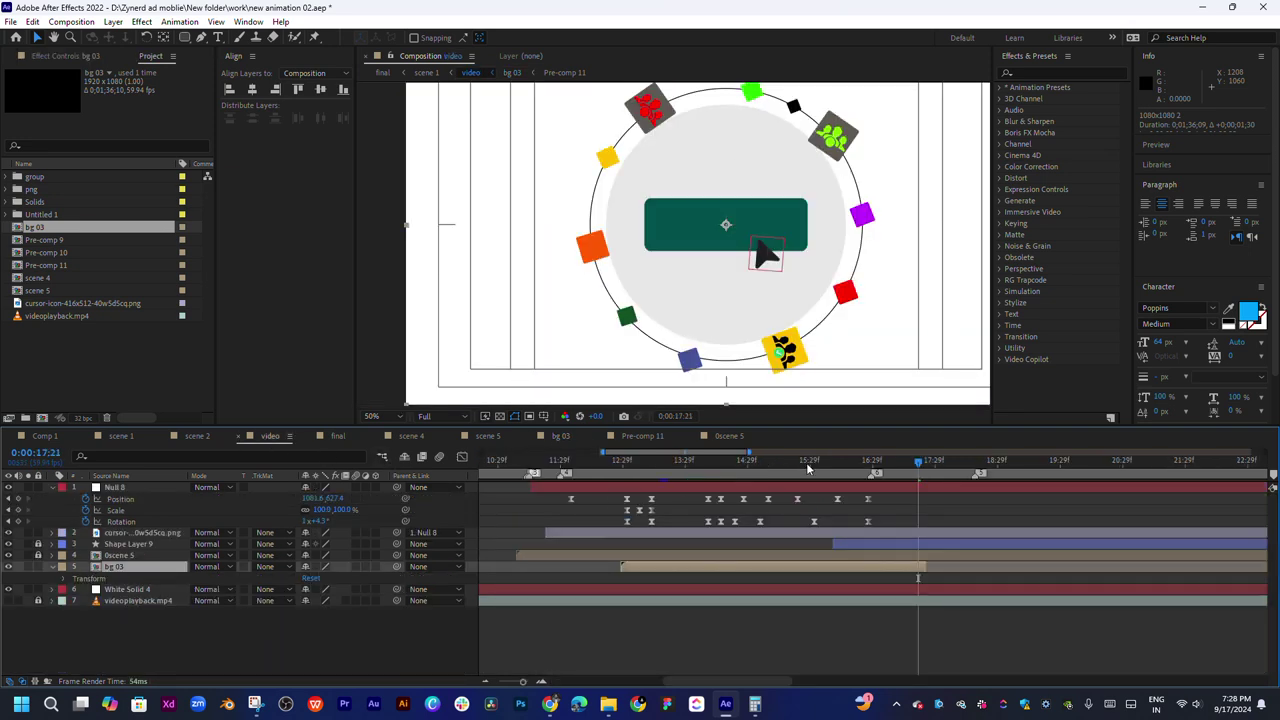
drag(808, 467, 842, 476)
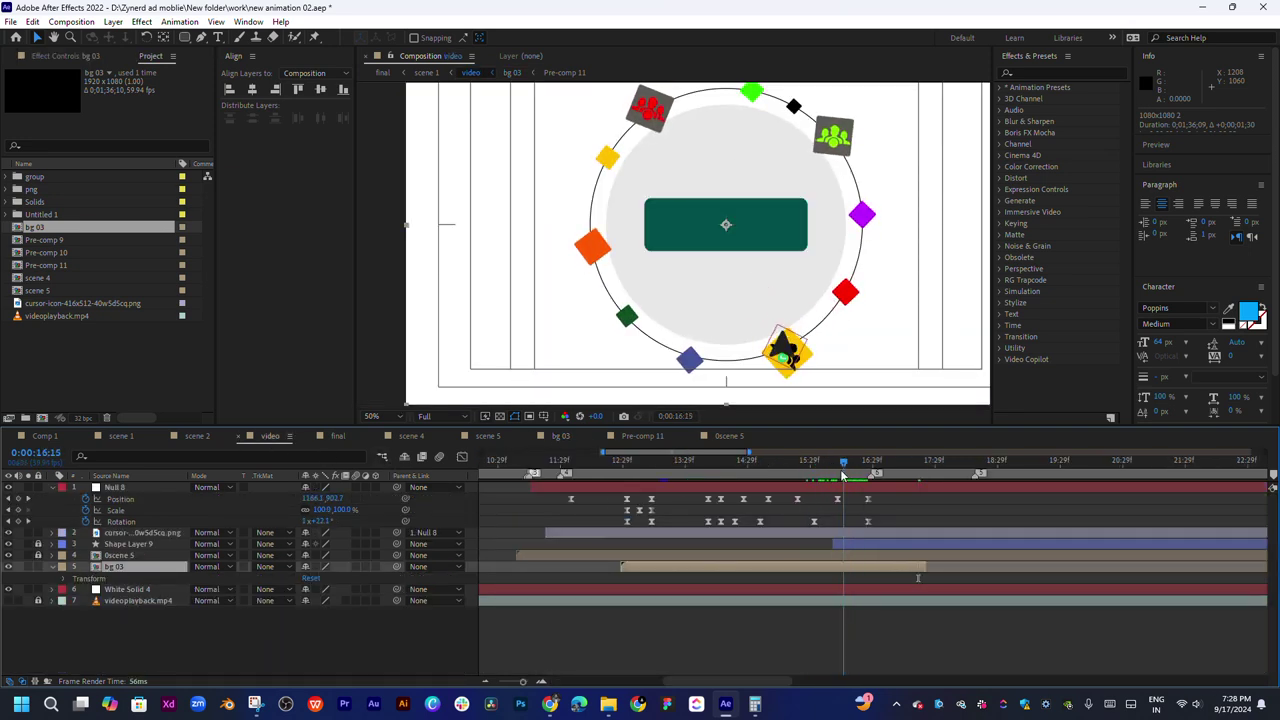
At 0:00:16:12, move Null 8 to 1012.8, 944.1 and smooth its path's Bezier handles
click(790, 346)
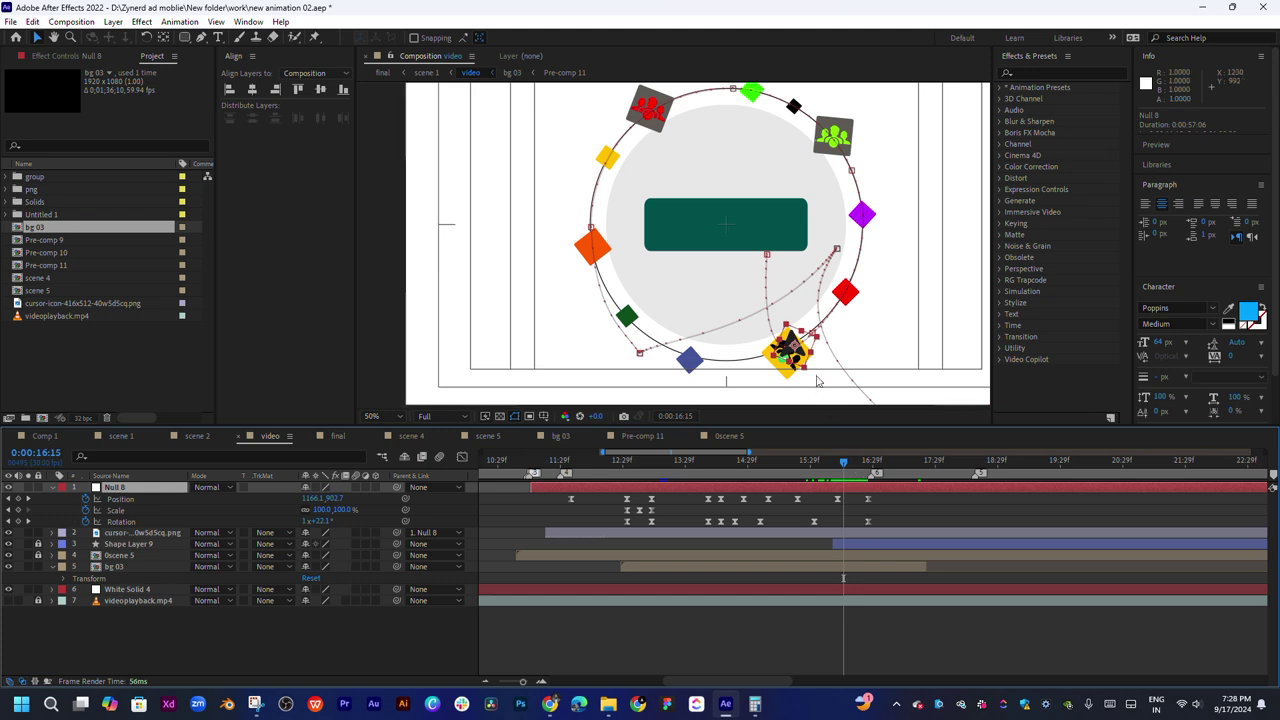
drag(817, 381, 768, 330)
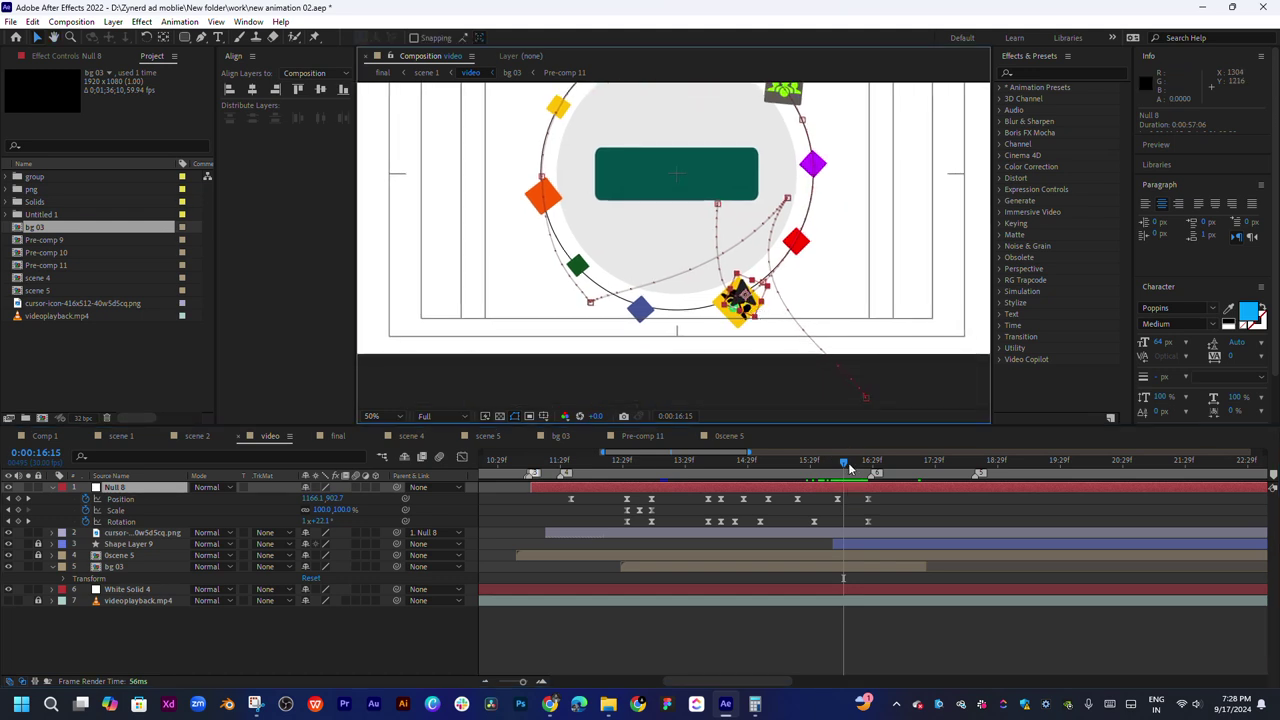
drag(848, 467, 840, 467)
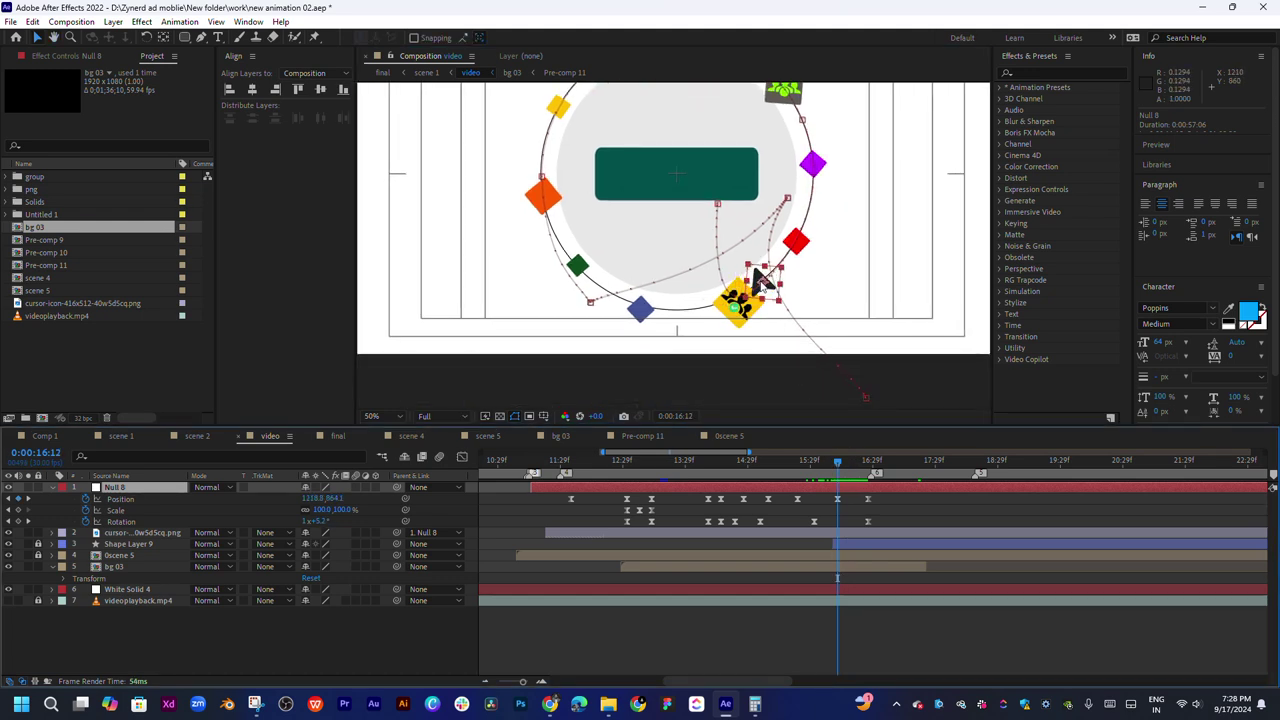
drag(756, 270, 700, 322)
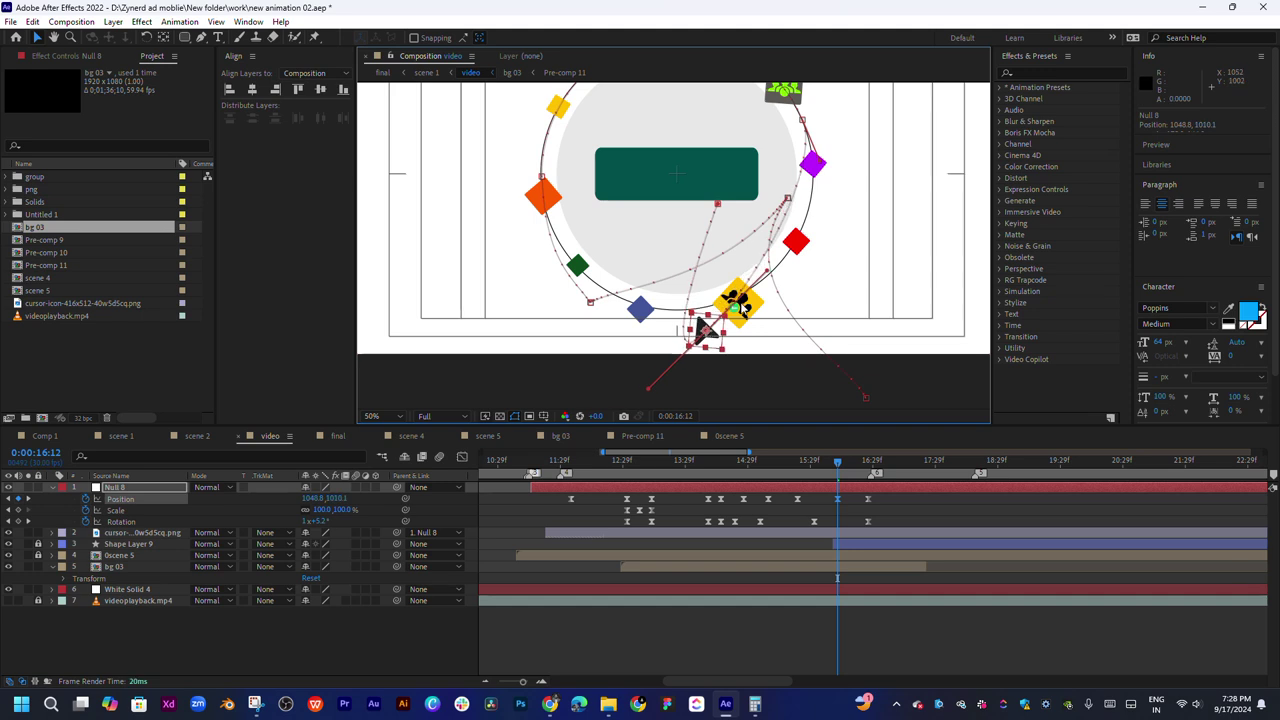
drag(765, 278, 831, 254)
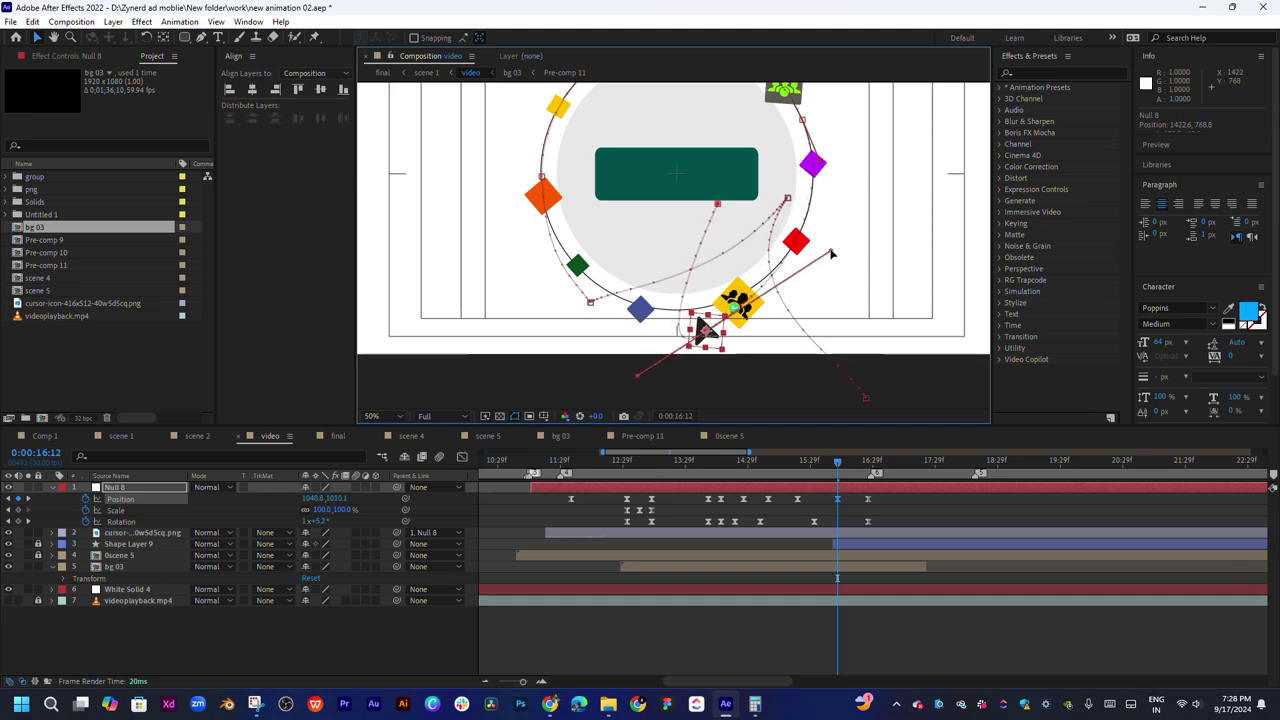
mouse_move(702, 333)
mouse_down()
mouse_move(700, 305)
mouse_move(688, 309)
mouse_up()
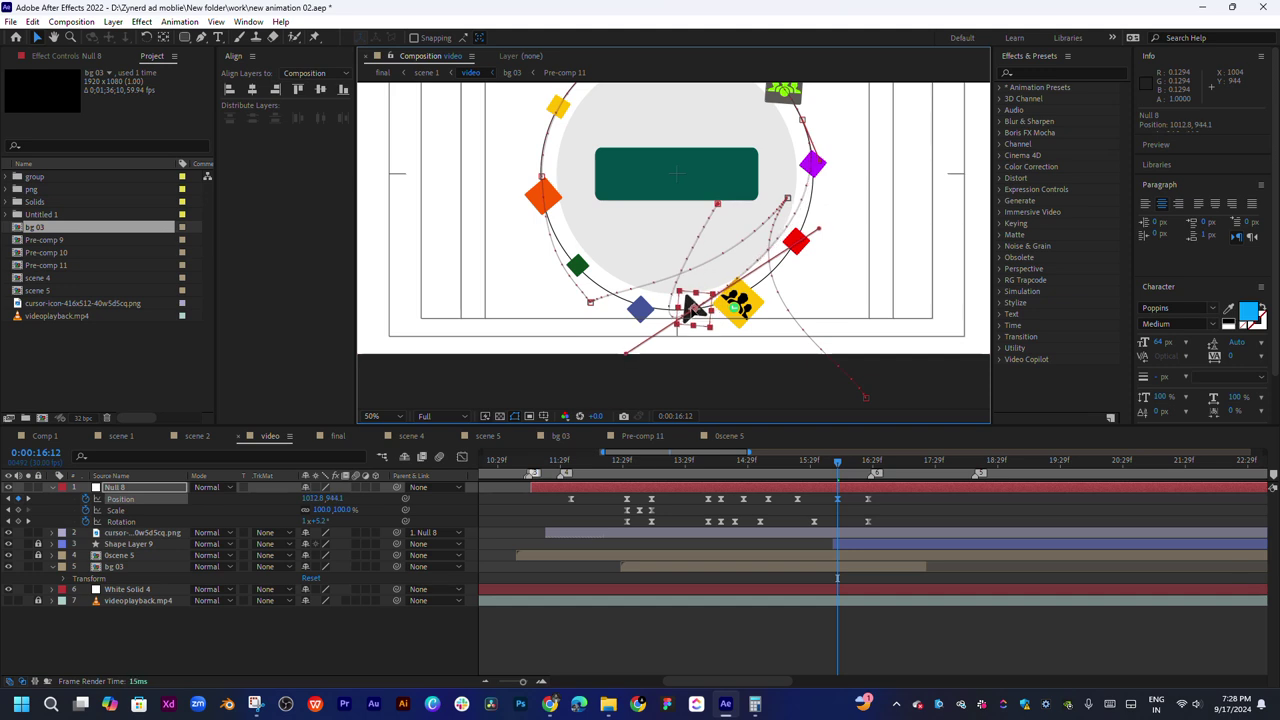
drag(818, 231, 832, 277)
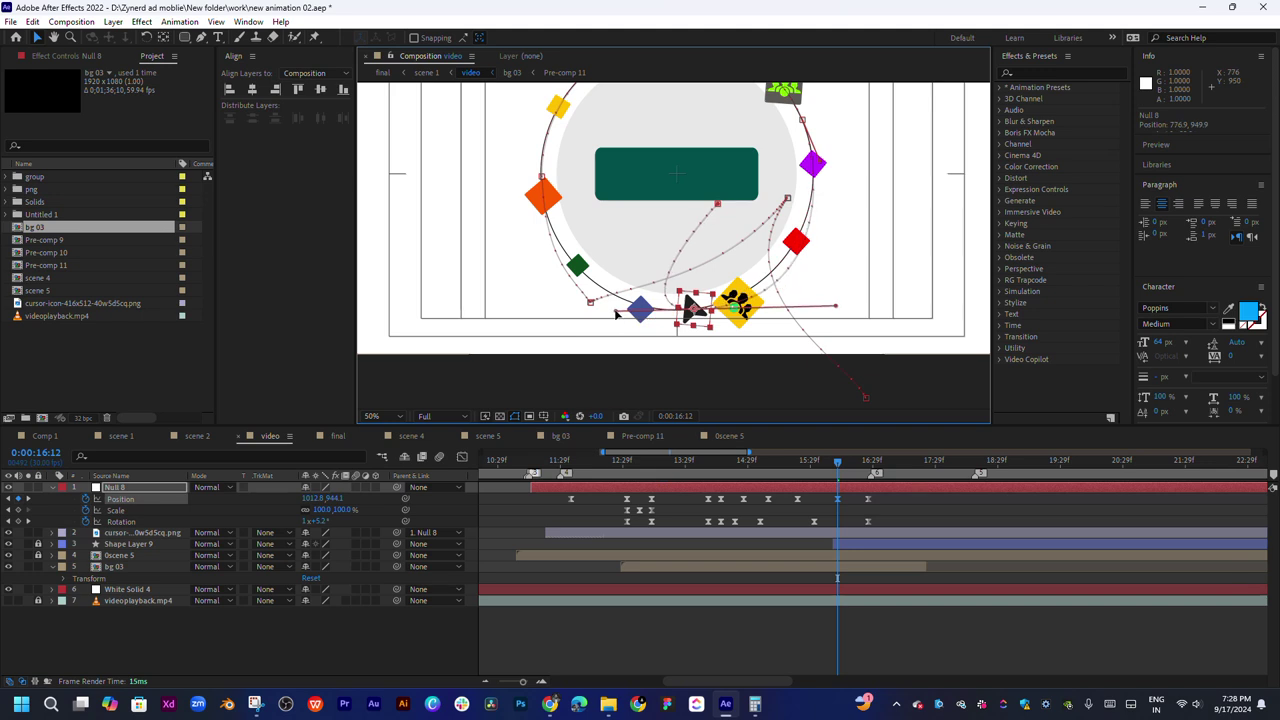
drag(615, 329, 577, 342)
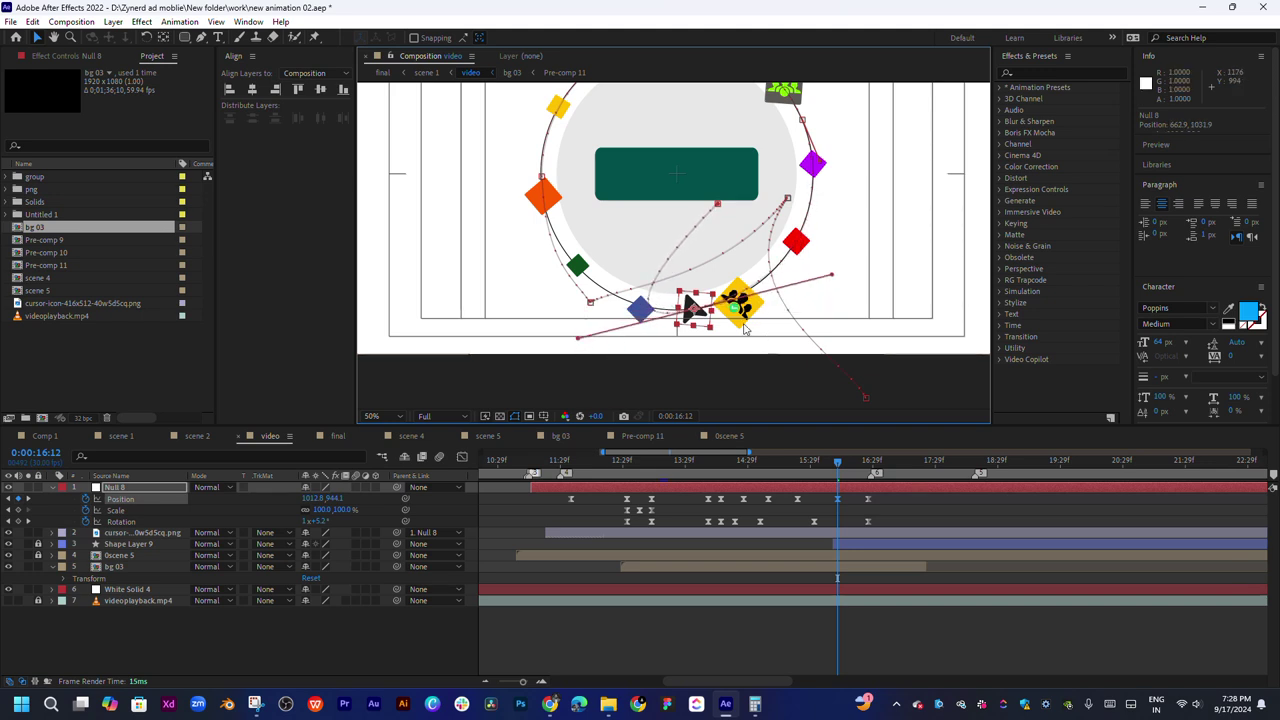
drag(577, 342, 607, 333)
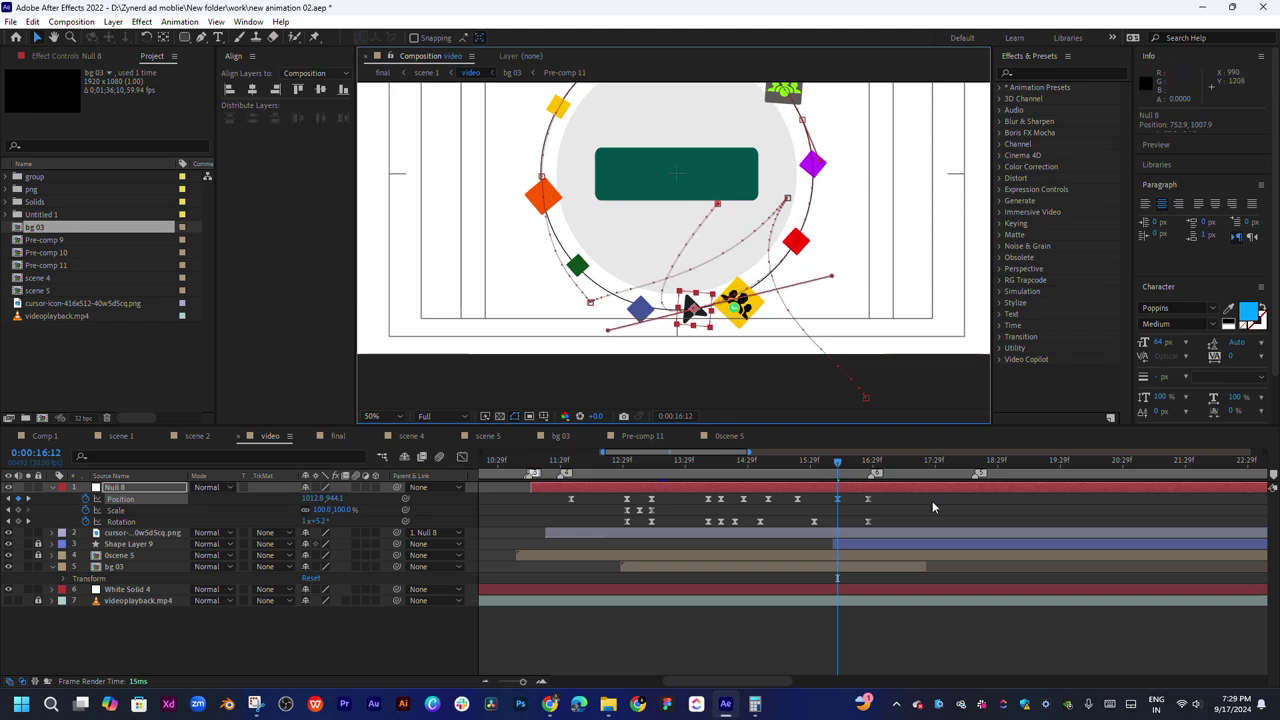
Try delaying Pre-comp 9 and 1080x1080 2 further in bg 03, then undo it
double_click(848, 566)
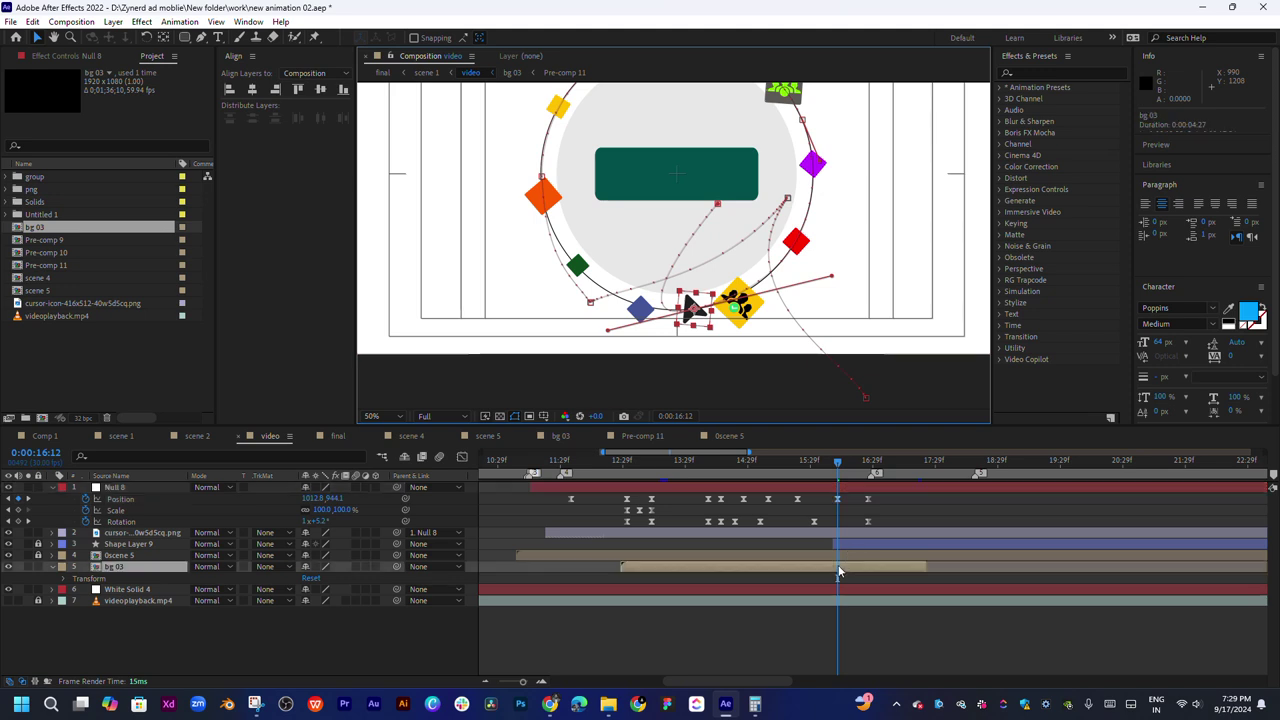
click(690, 623)
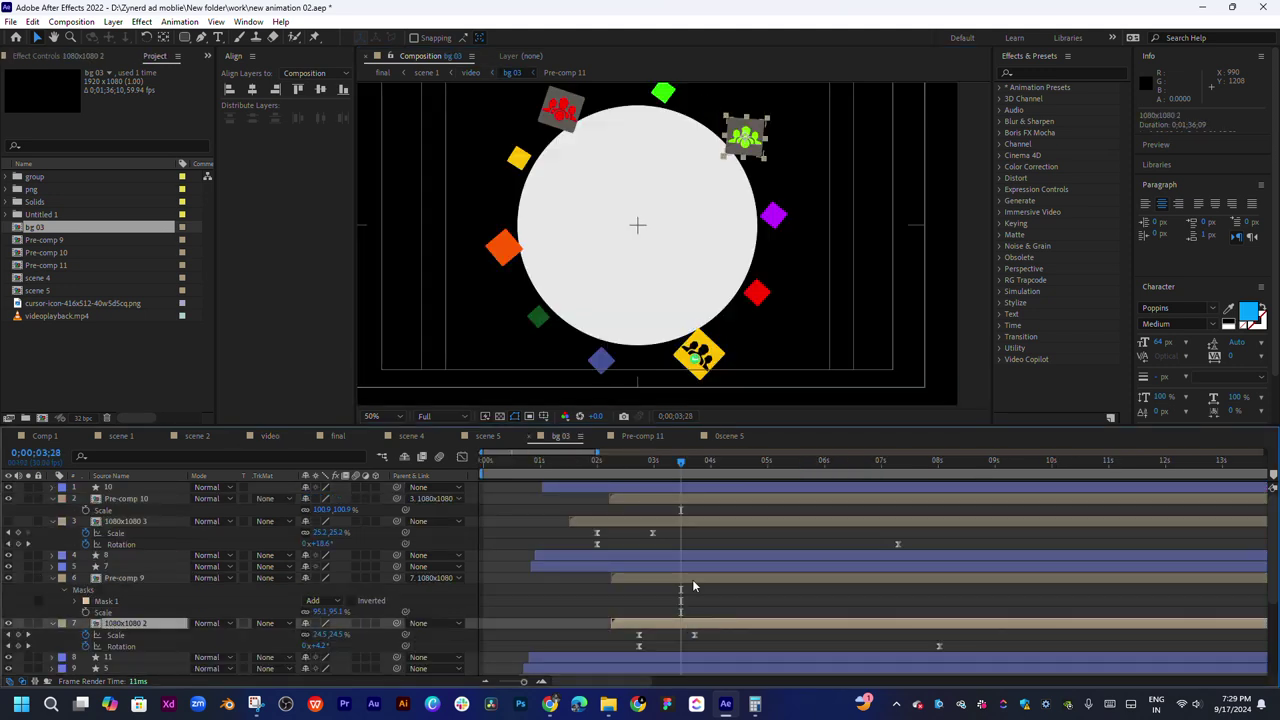
ctrl+click(688, 578)
drag(688, 580, 715, 582)
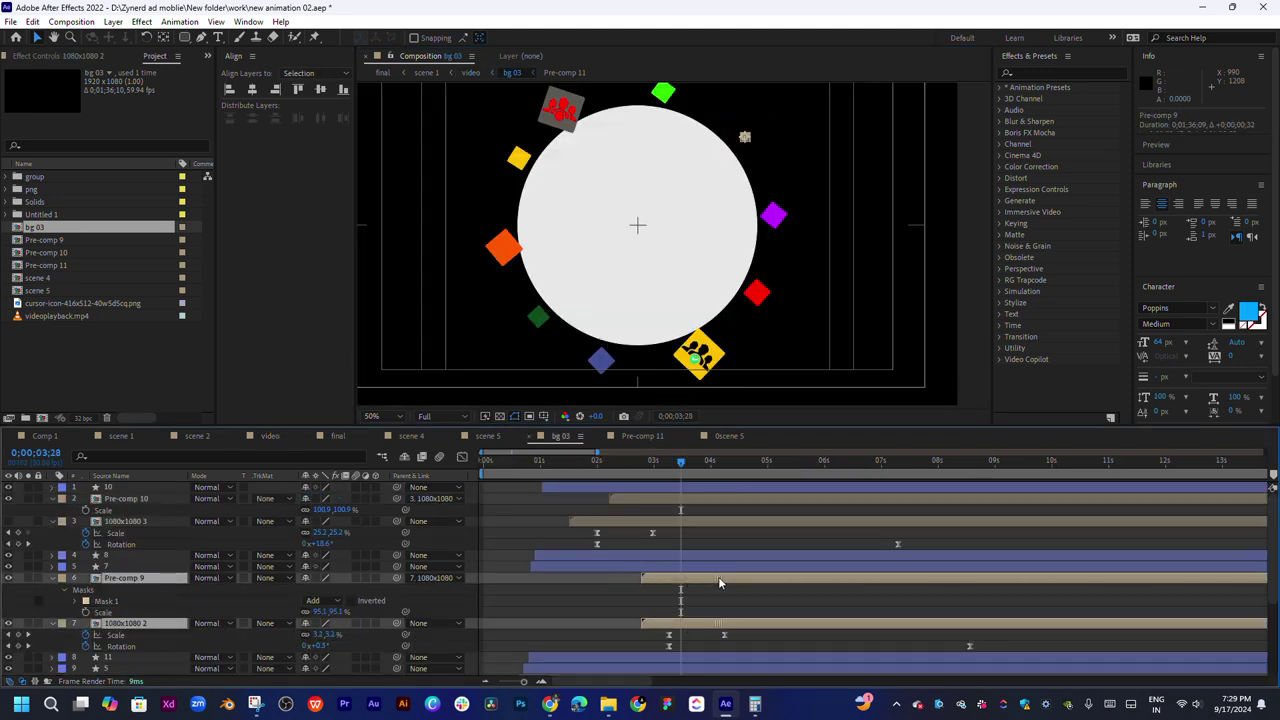
key(ctrl+z)
Select 1080x1080 and Pre-comp 11 and drag them later so the yellow icon pops in later
scroll(718, 576, down, 5)
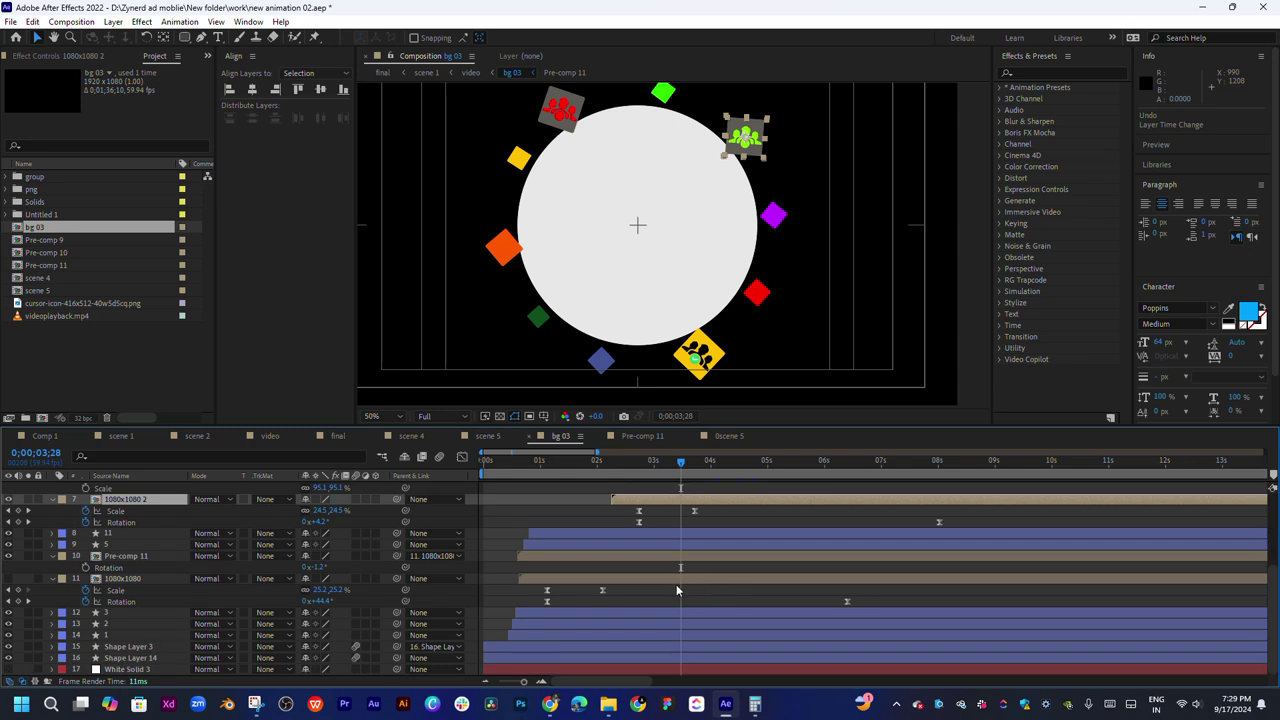
click(675, 578)
ctrl+click(672, 558)
drag(617, 566, 753, 569)
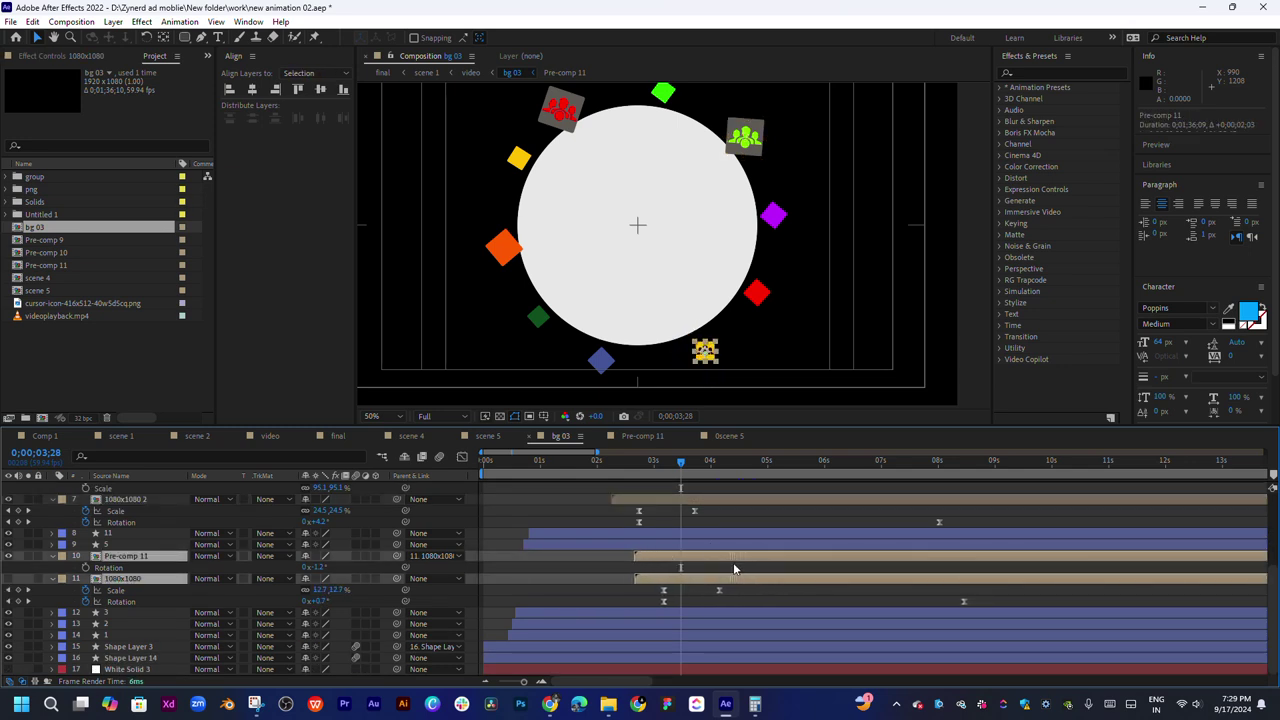
Play the video comp preview twice to watch the cursor circle the icons
click(272, 438)
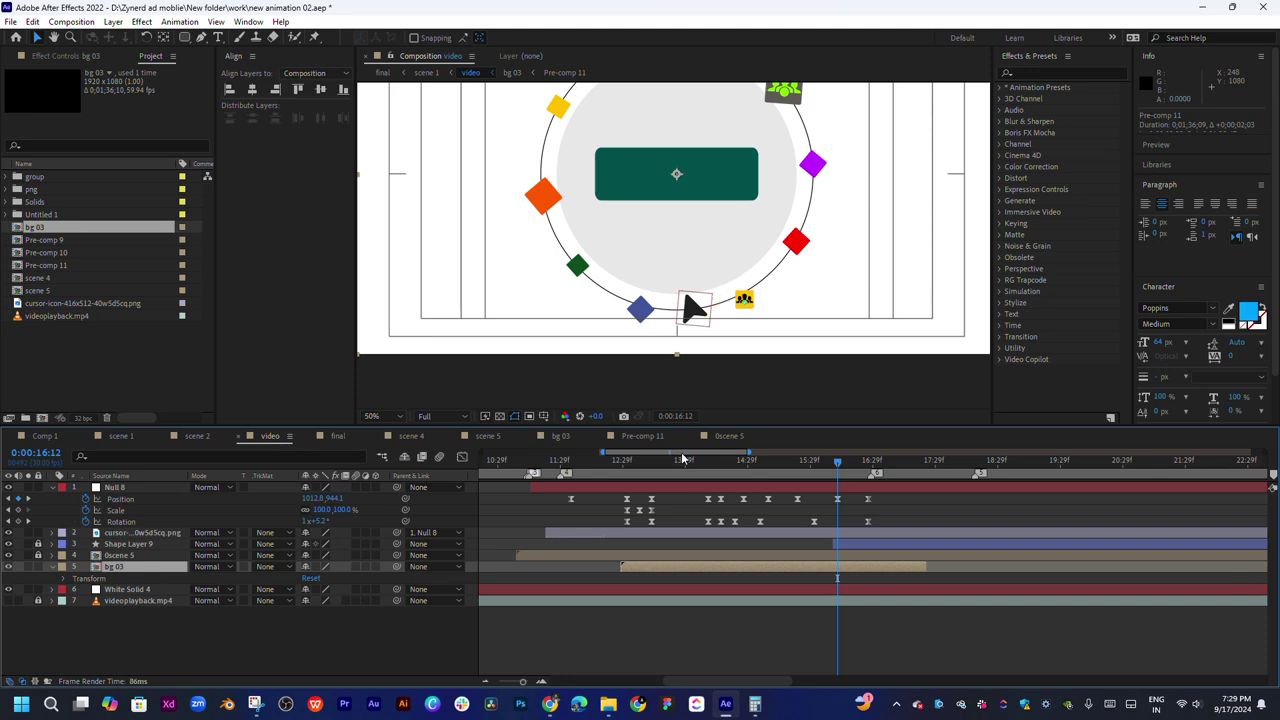
key(space)
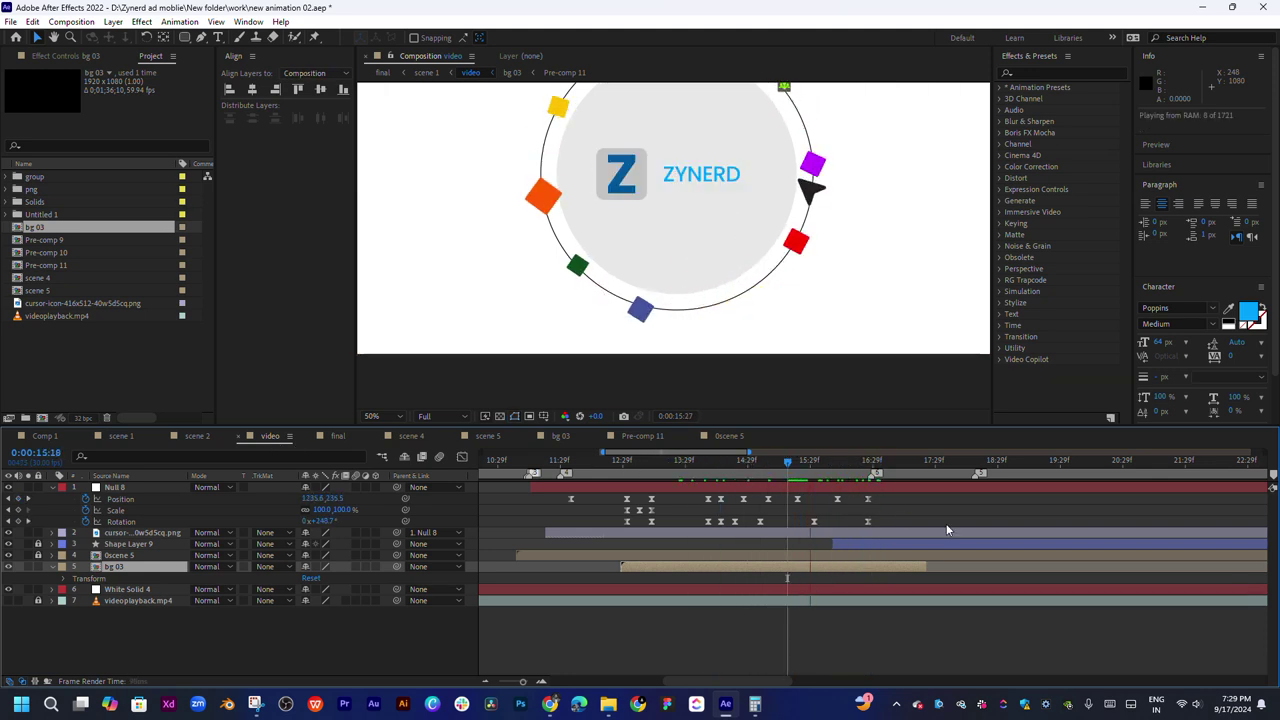
key(space)
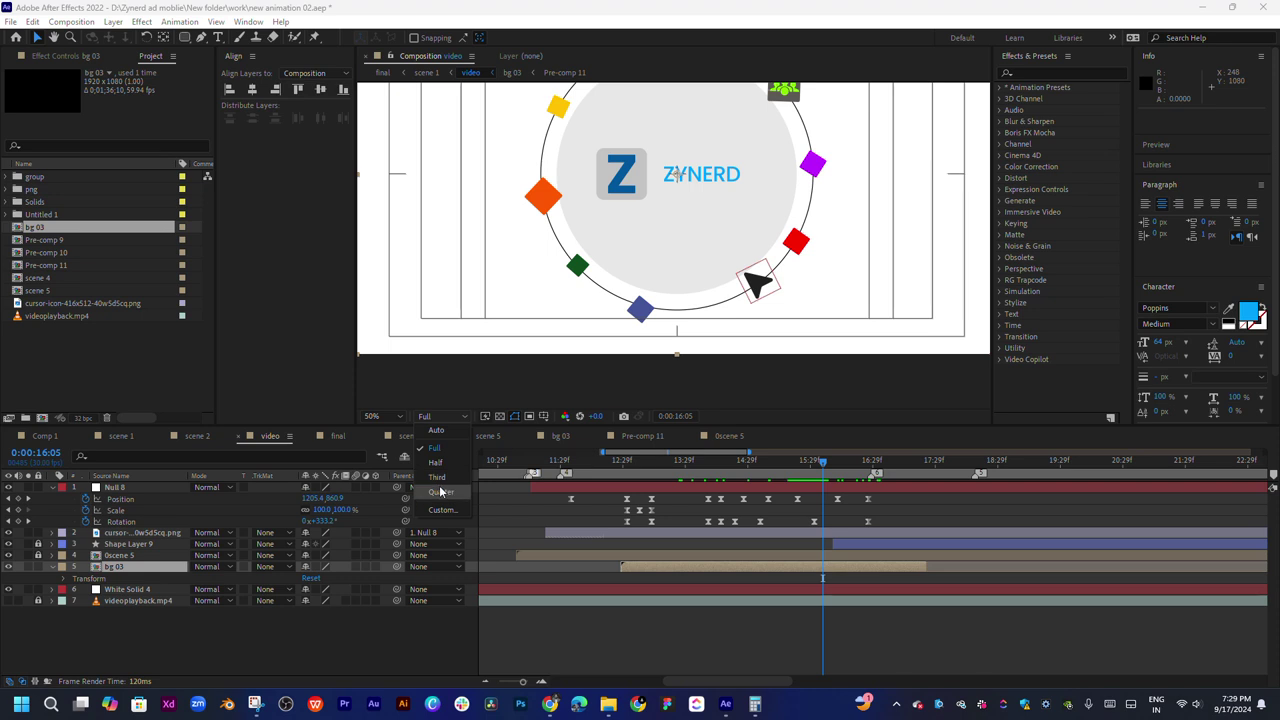
key(space)
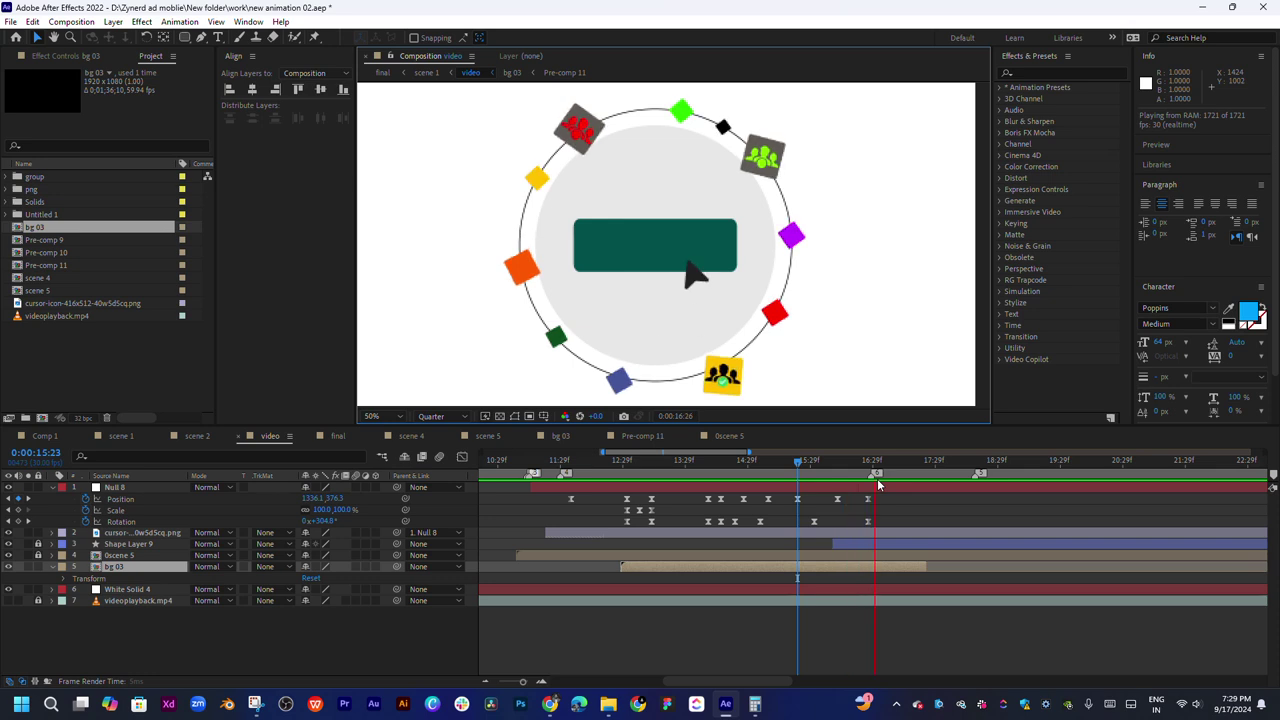
key(space)
Replay from 12:29, check cursor timing around 16:17, and extend the bg 03 layer's out-point
click(622, 462)
key(space)
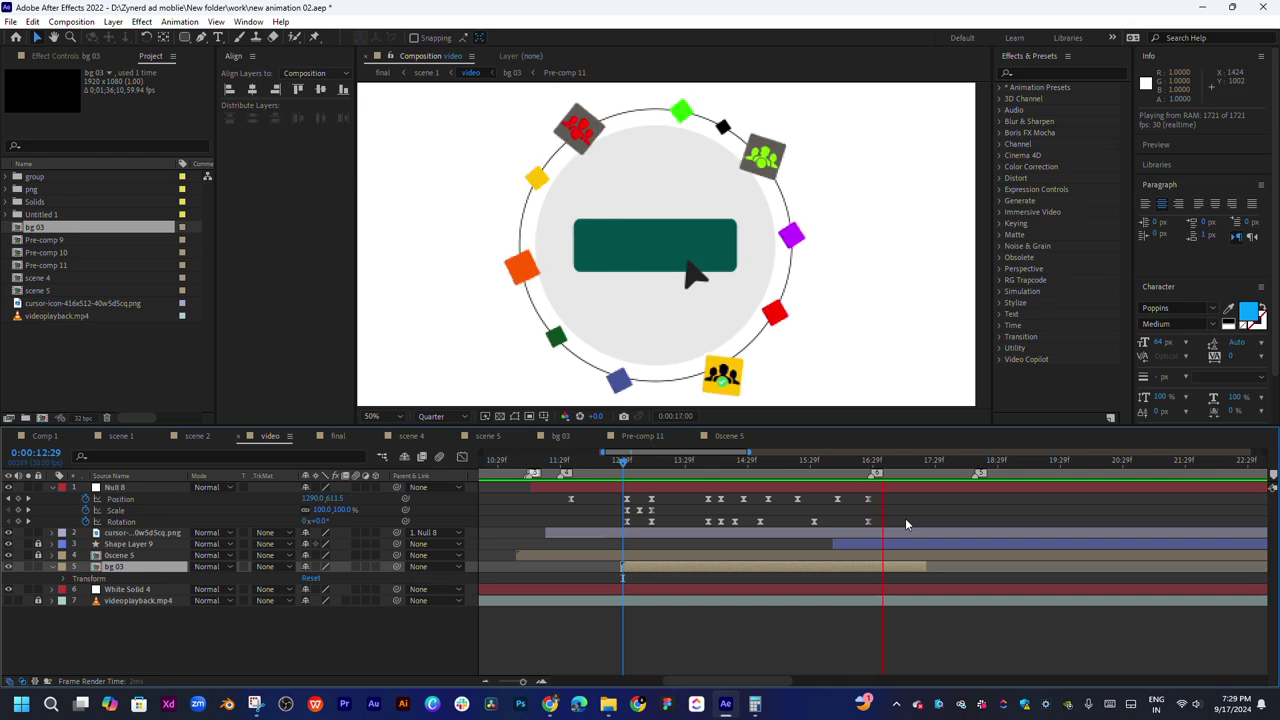
key(space)
key(space)
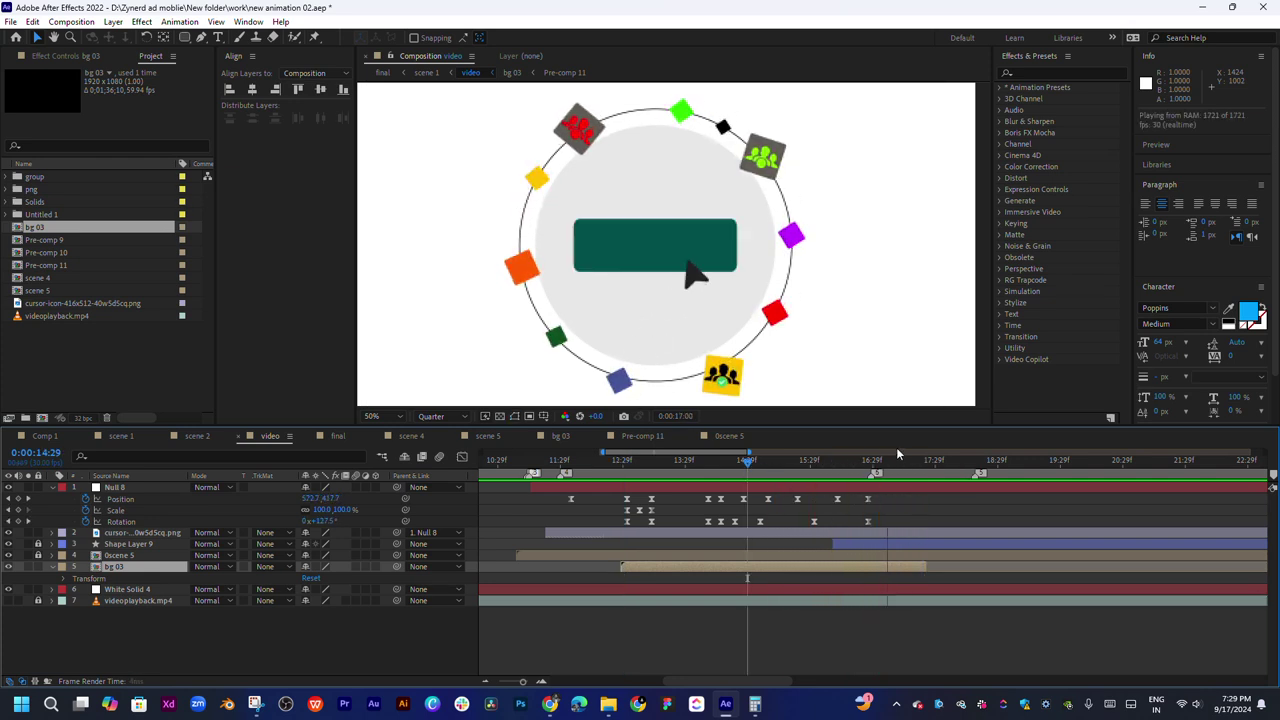
key(space)
click(848, 462)
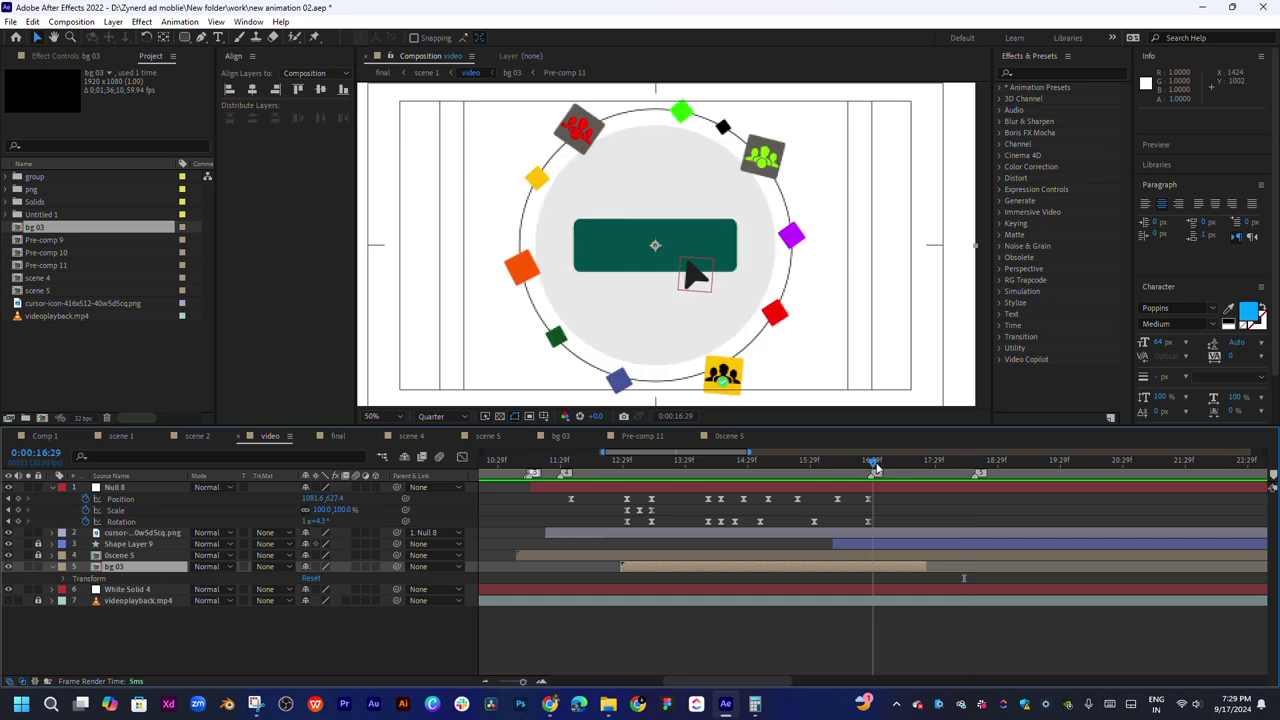
drag(845, 477, 908, 476)
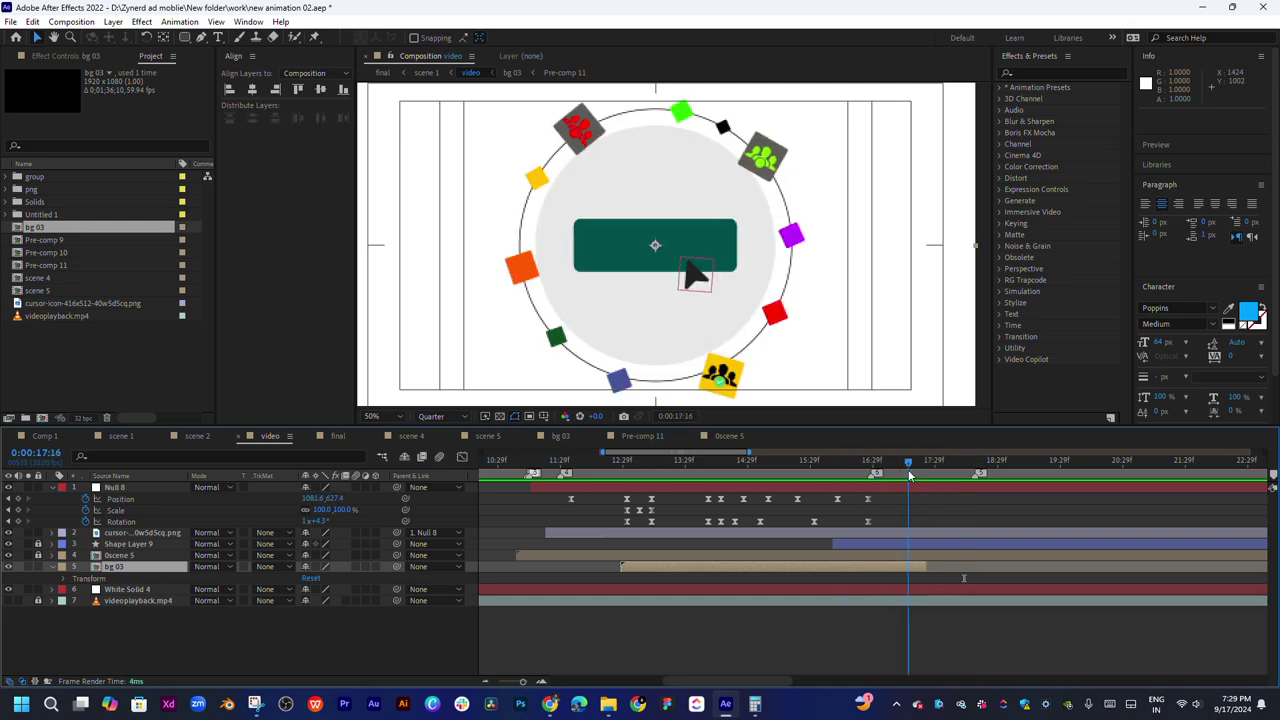
drag(933, 568, 1184, 568)
Open bg 03, select the yellow people icon and zoom in on it
double_click(1002, 568)
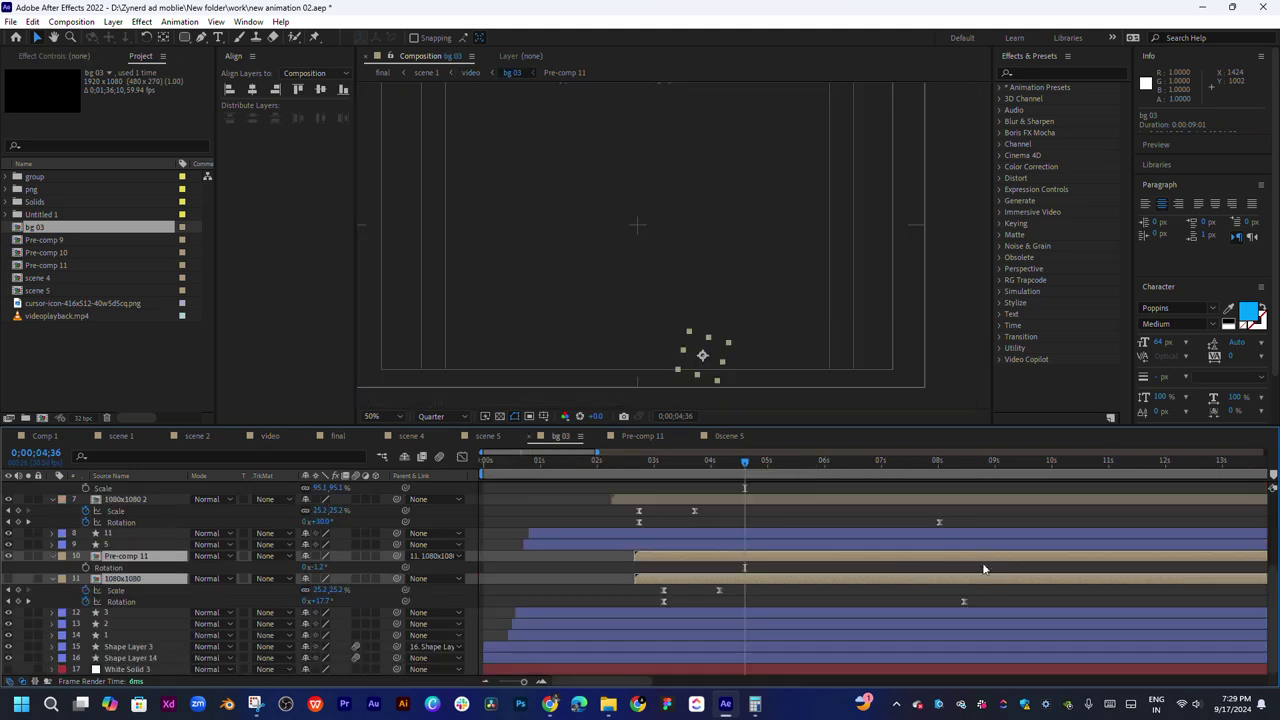
click(788, 608)
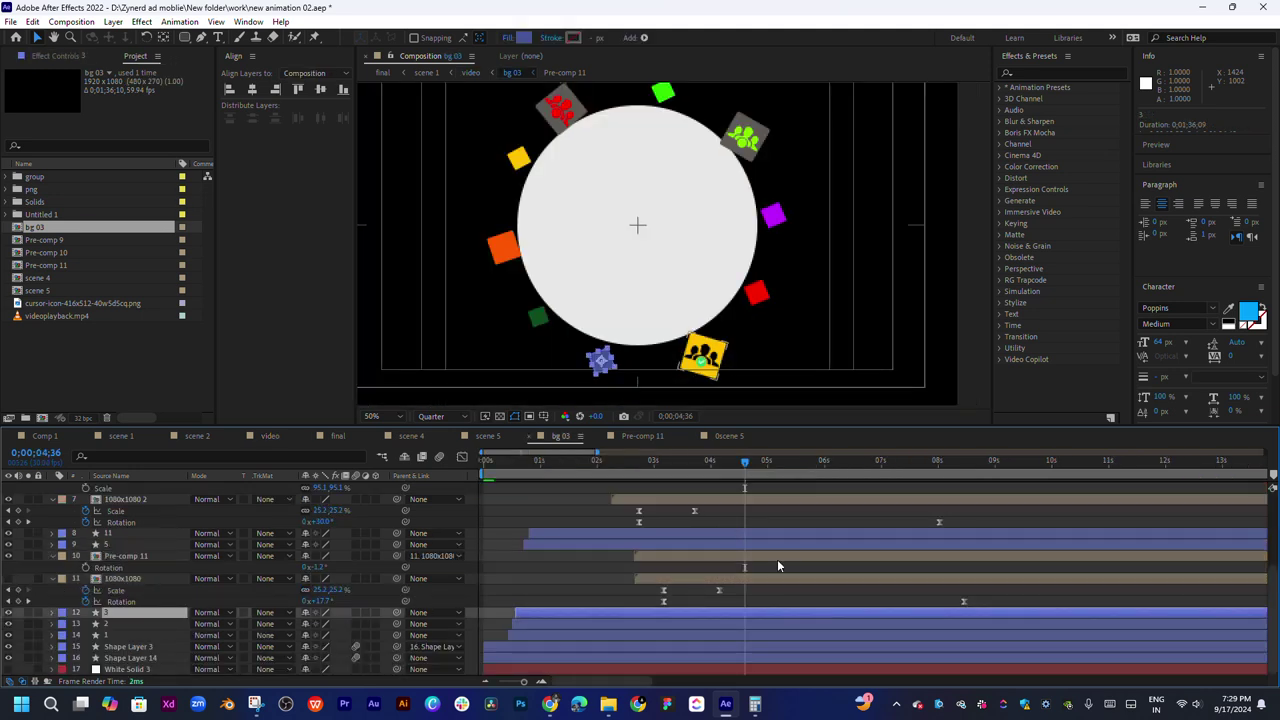
click(706, 358)
scroll(709, 349, up, 2)
drag(709, 349, 651, 166)
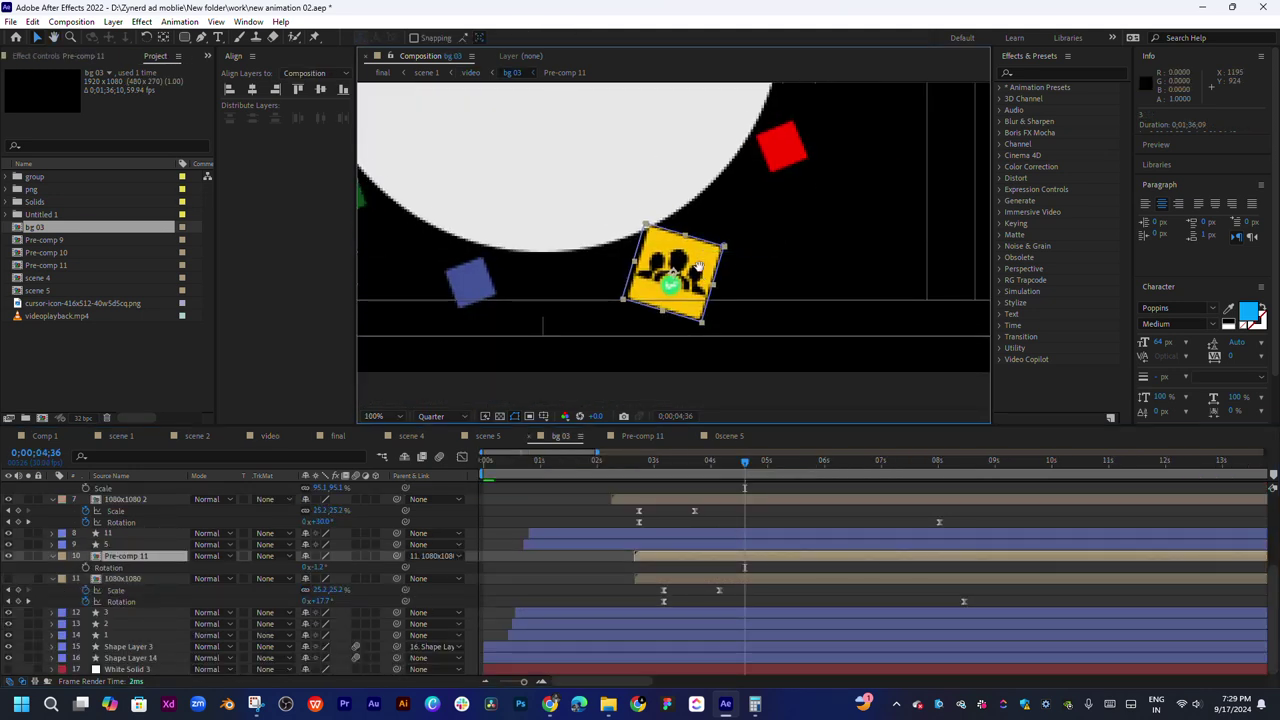
scroll(698, 267, down, 1)
Select the 1080x1080 and Pre-comp 11 layers and nudge the yellow icon upward
click(165, 37)
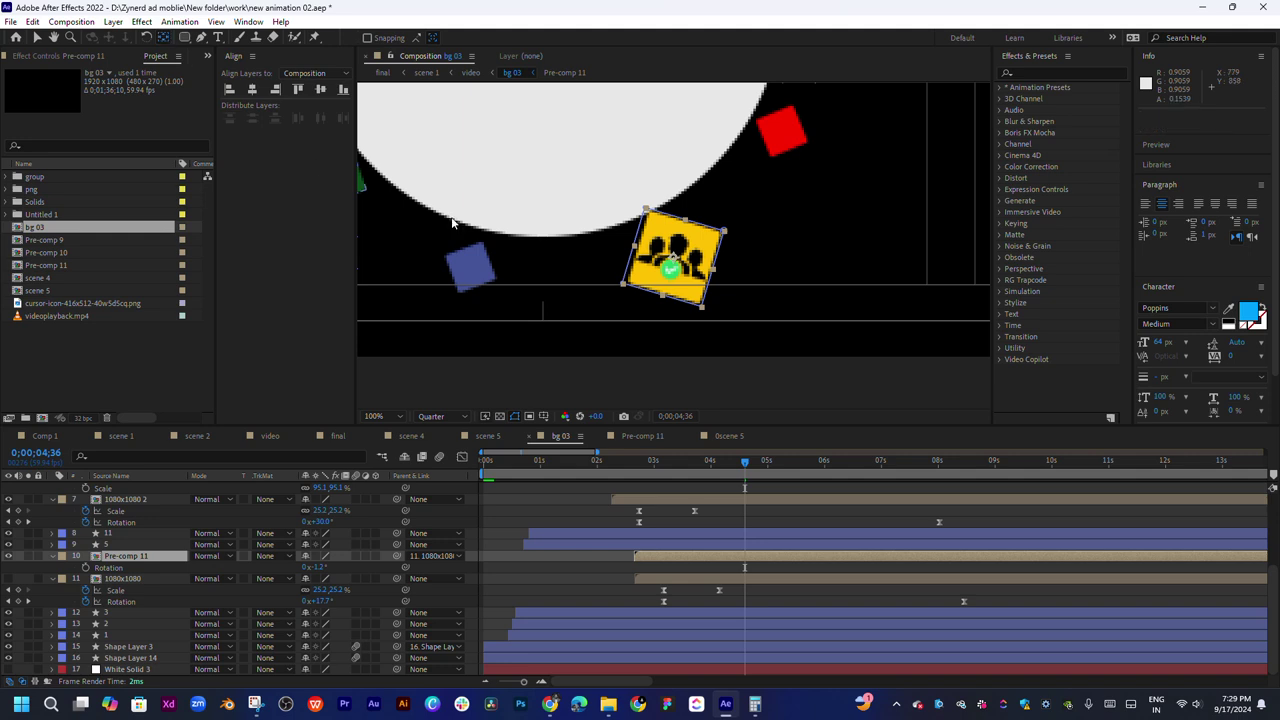
click(751, 579)
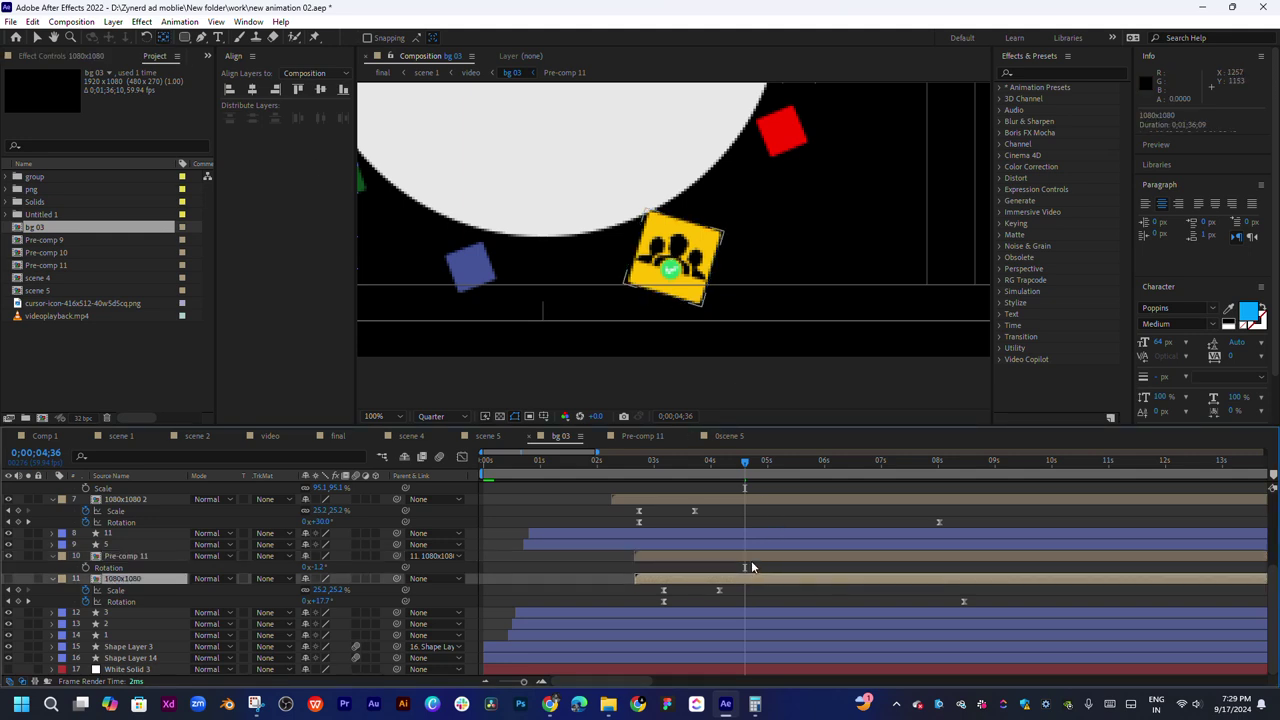
click(751, 557)
drag(684, 244, 702, 260)
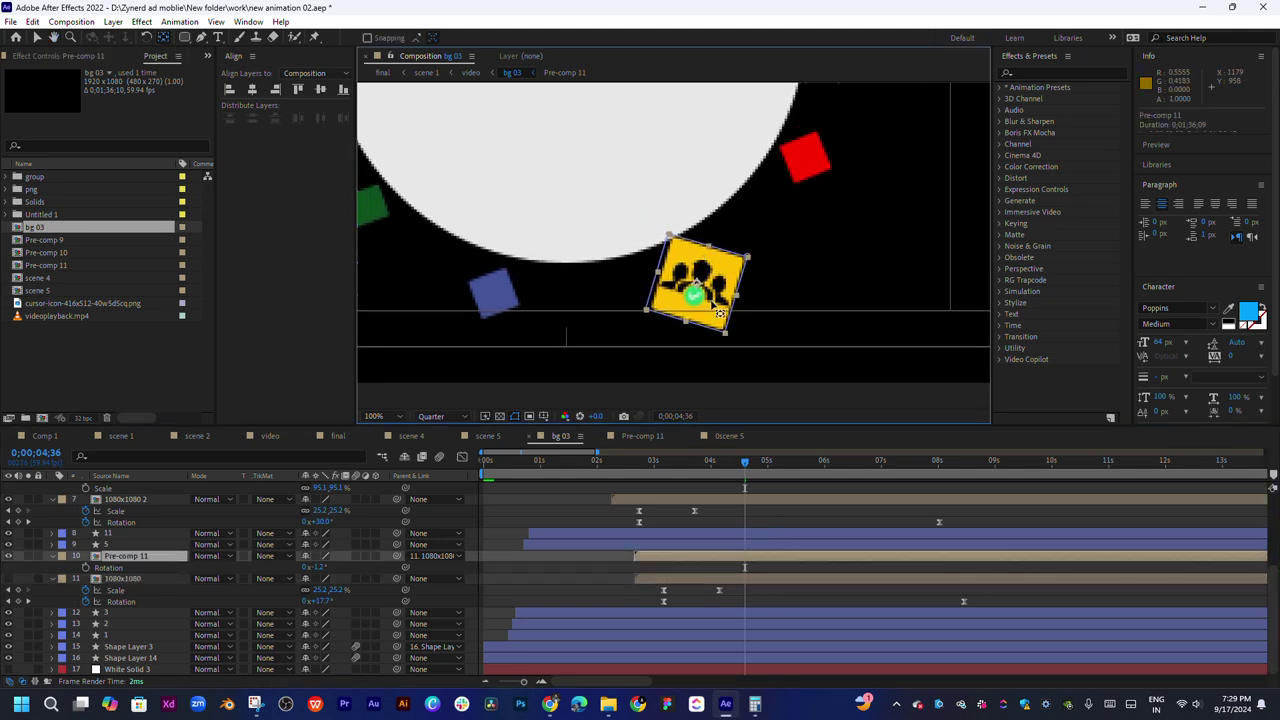
key(v)
key(shift+Up)
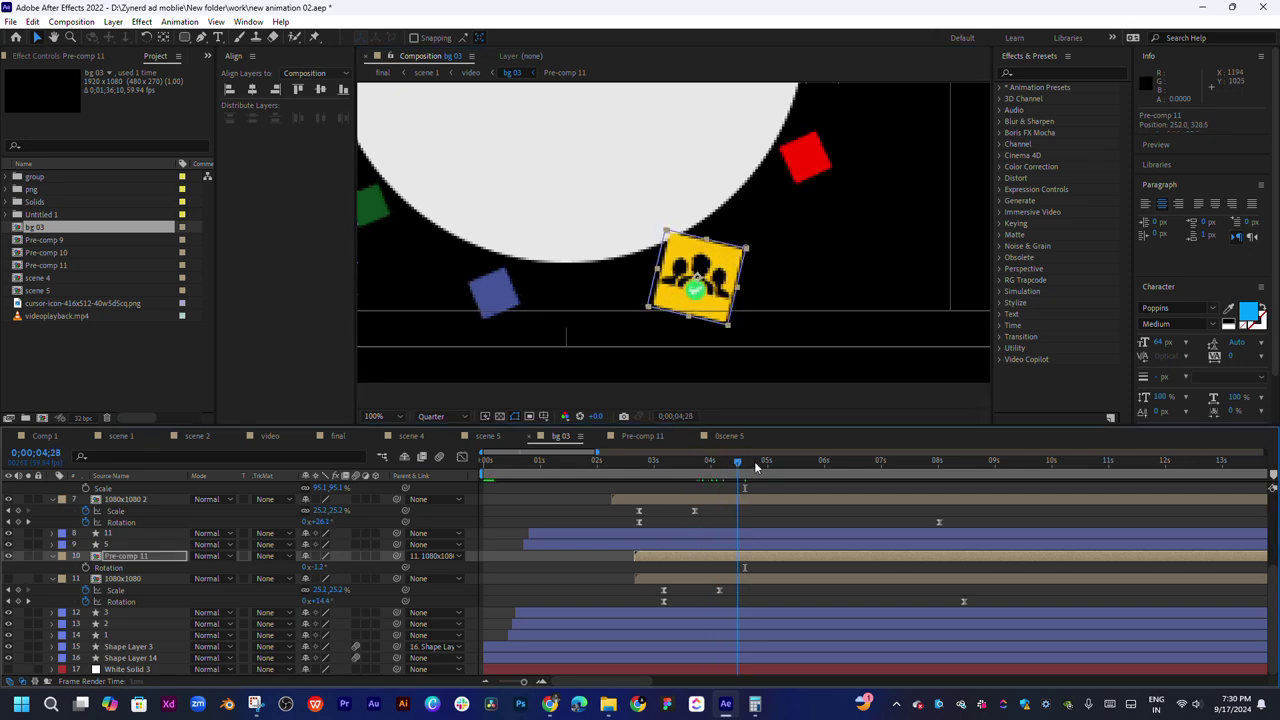
Step through the icon's pop-in from its start with the viewer at Full resolution
key(i)
drag(684, 472, 769, 485)
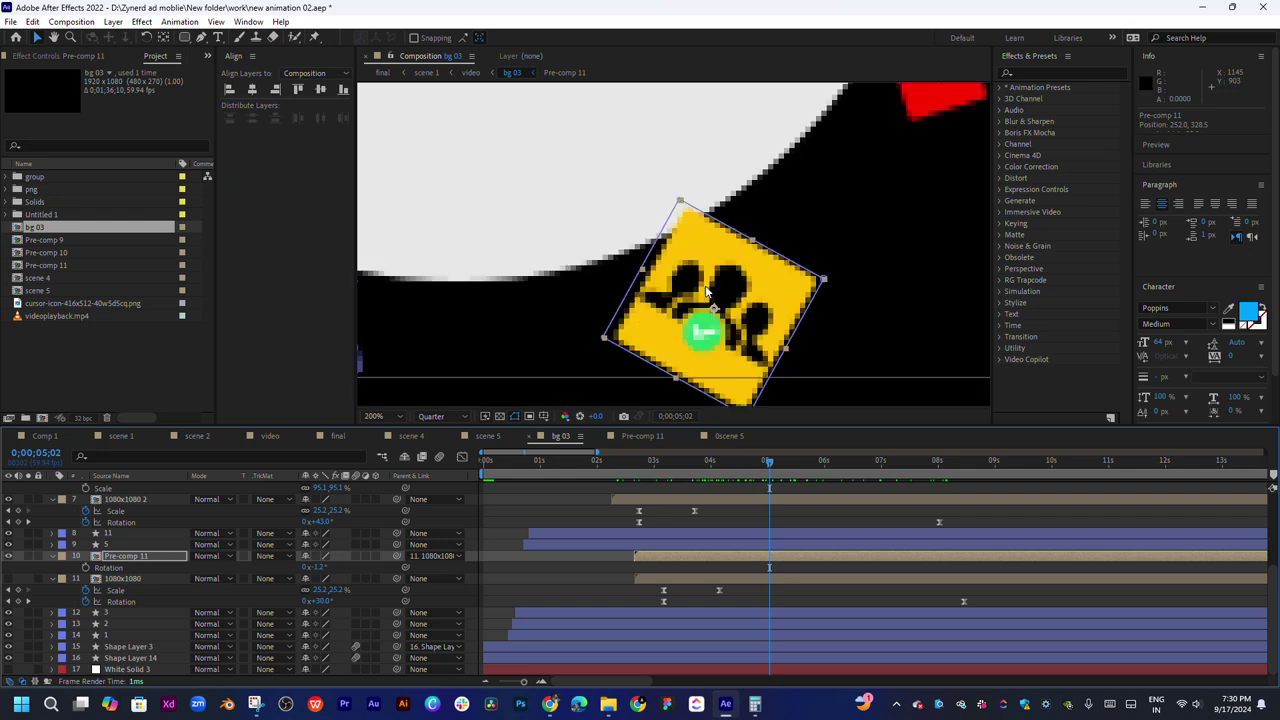
scroll(694, 230, up, 1)
click(431, 416)
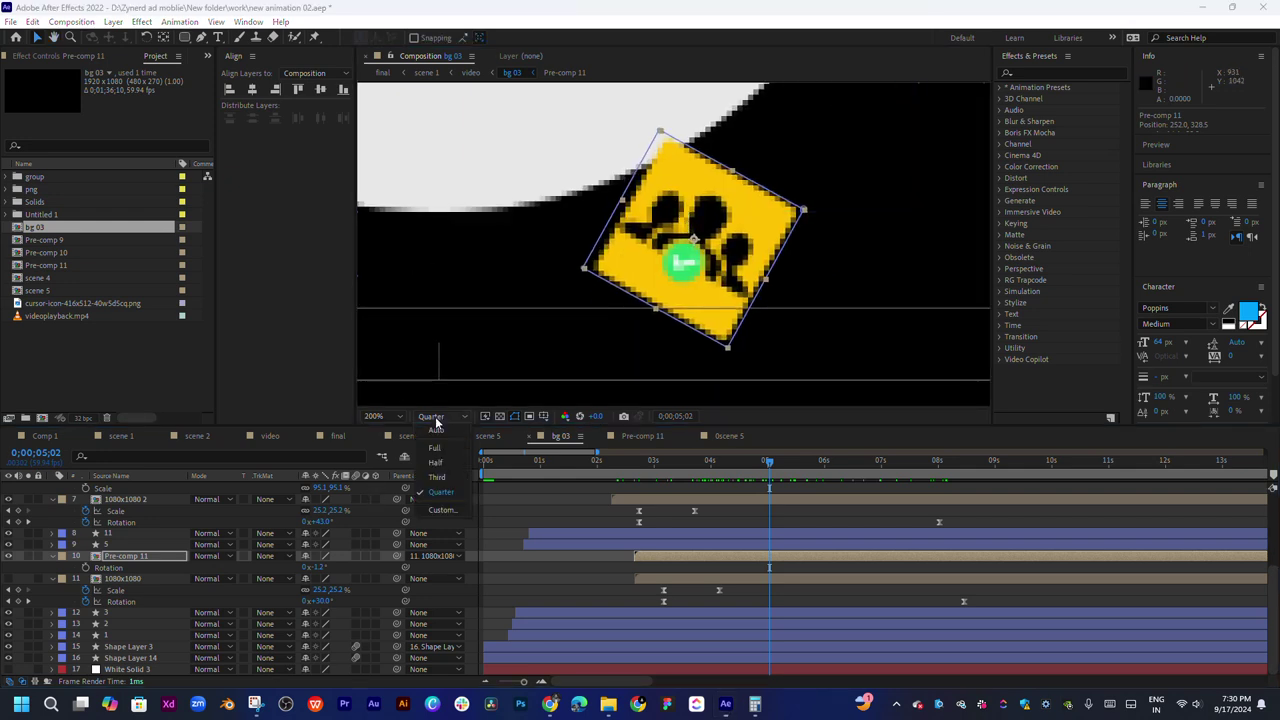
click(435, 452)
drag(734, 281, 756, 309)
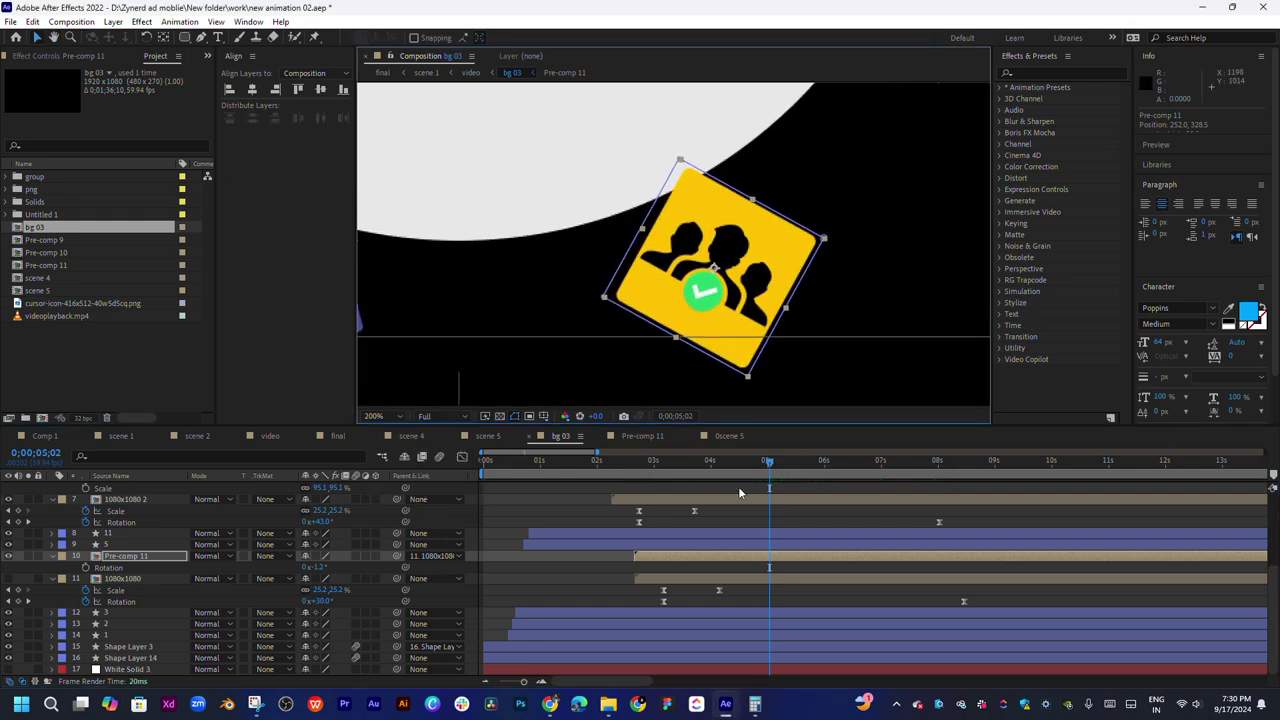
mouse_move(712, 470)
mouse_down()
mouse_move(970, 463)
mouse_move(697, 481)
mouse_move(722, 478)
mouse_up()
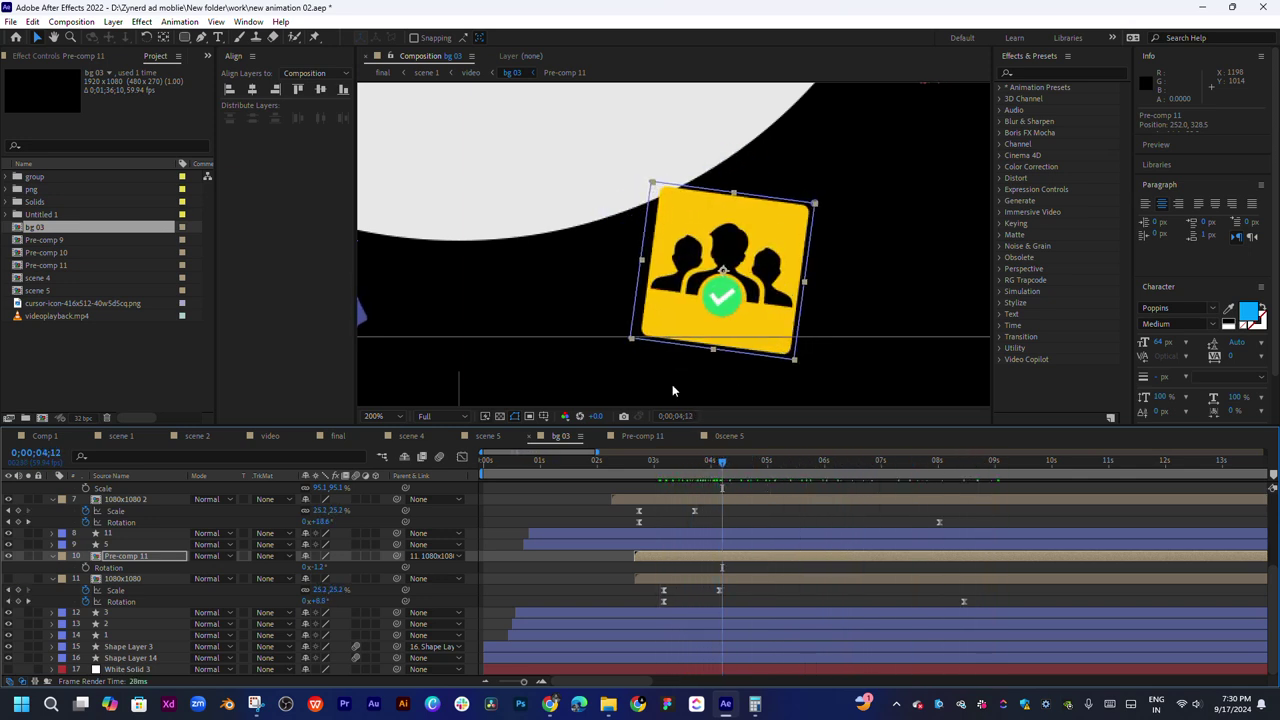
Back in the video comp, scrub and play to see the cursor reach the purple icon at 15:26
double_click(645, 258)
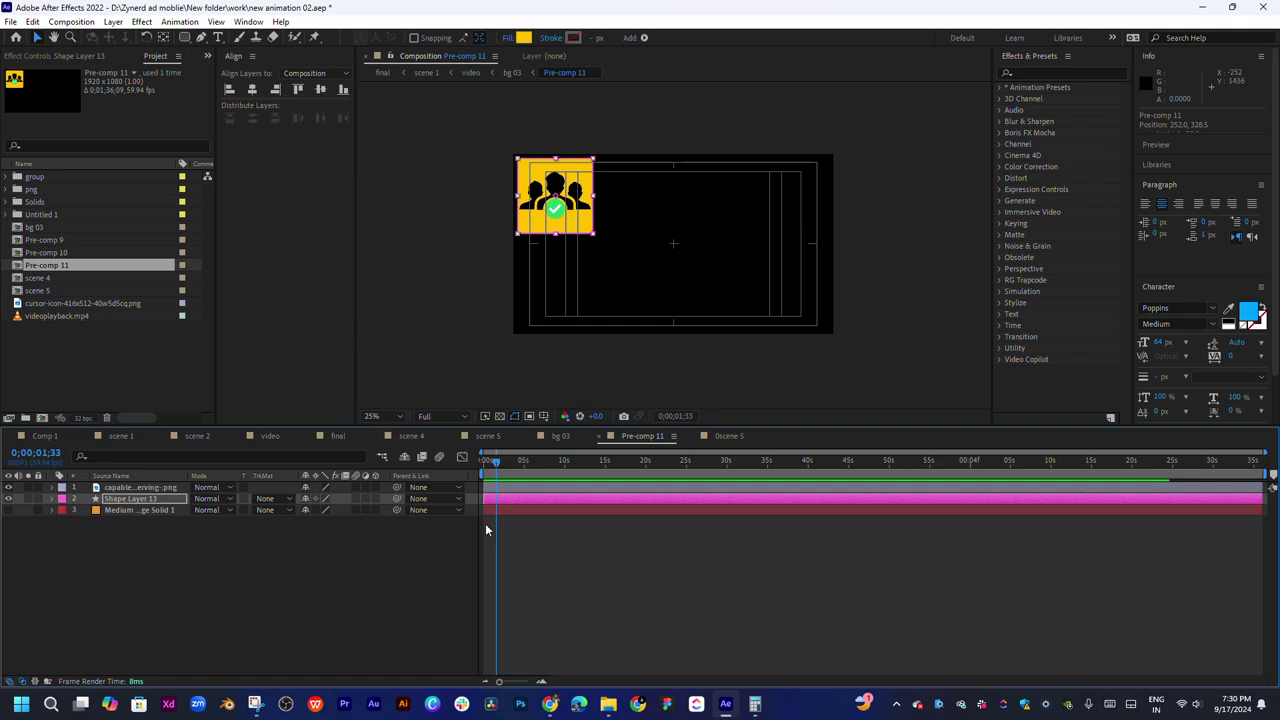
click(269, 437)
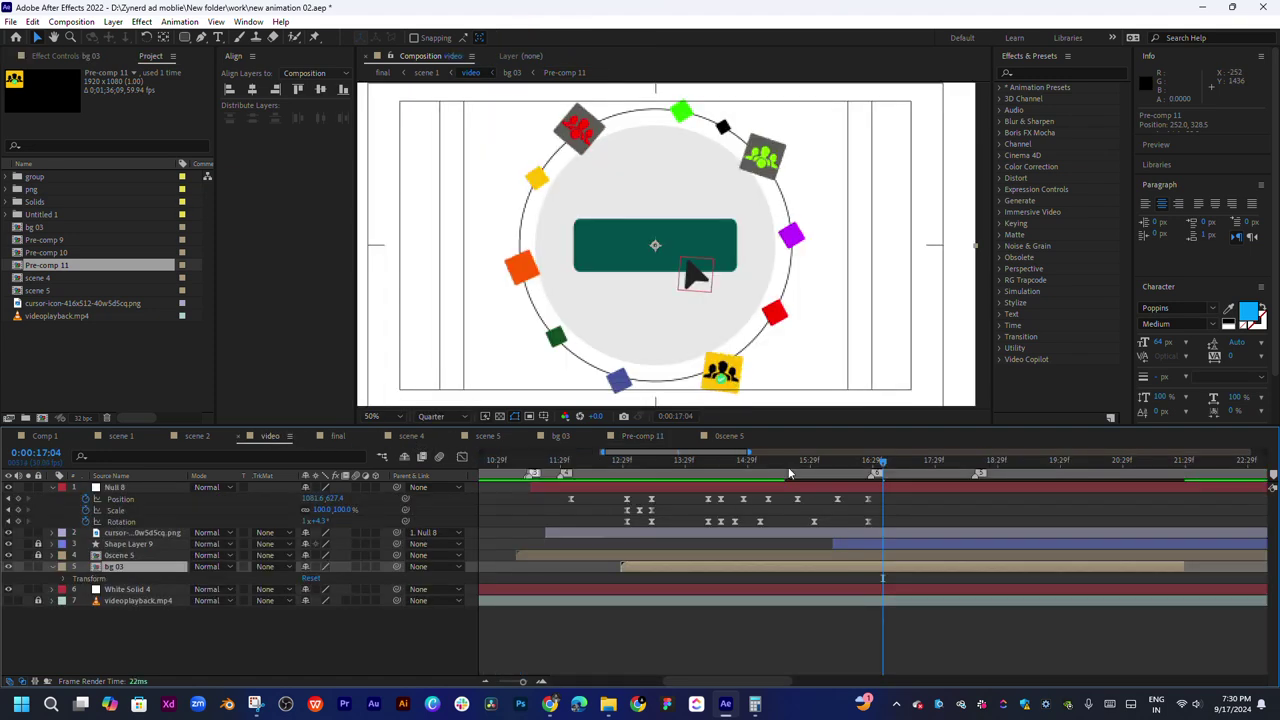
drag(789, 473, 946, 475)
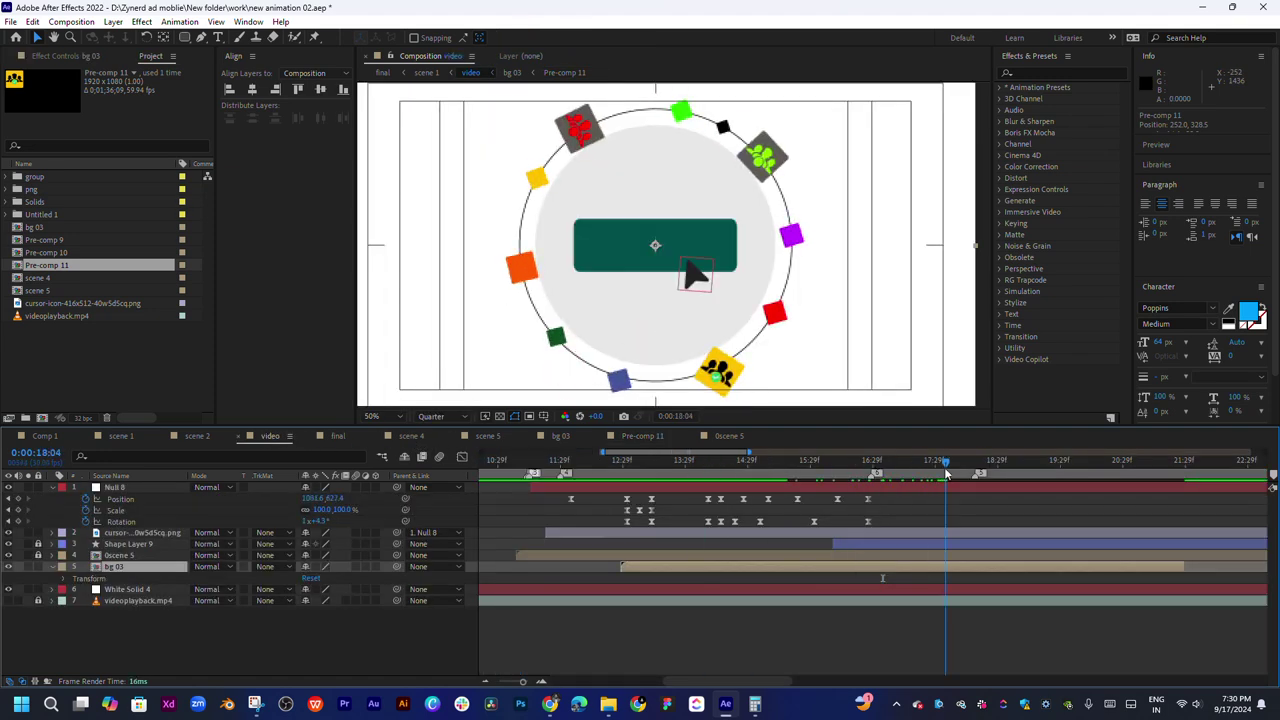
key(space)
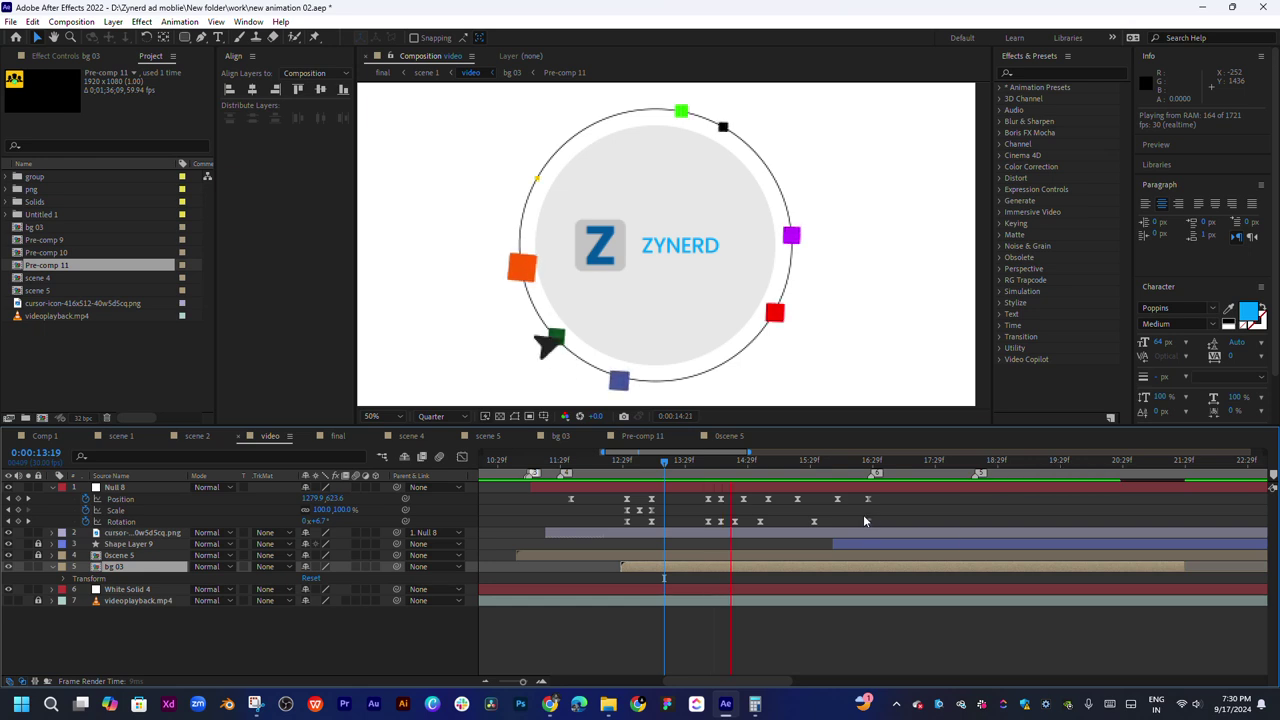
key(space)
drag(688, 472, 826, 474)
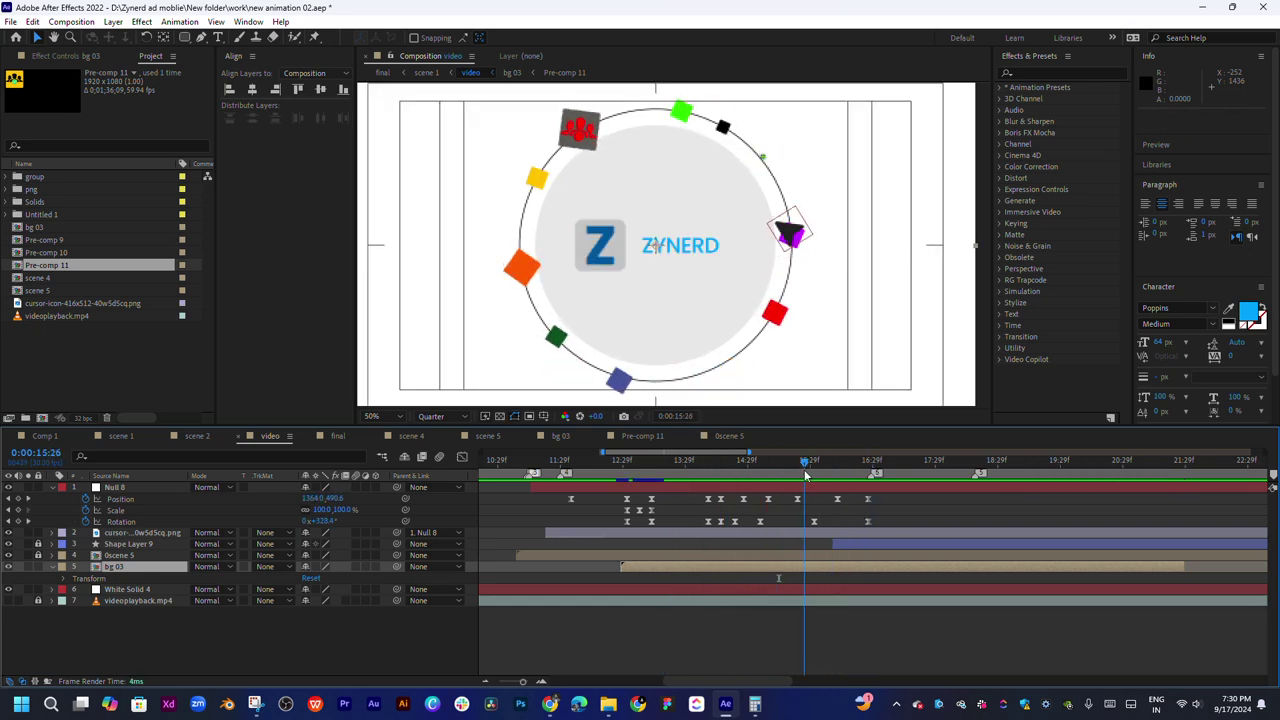